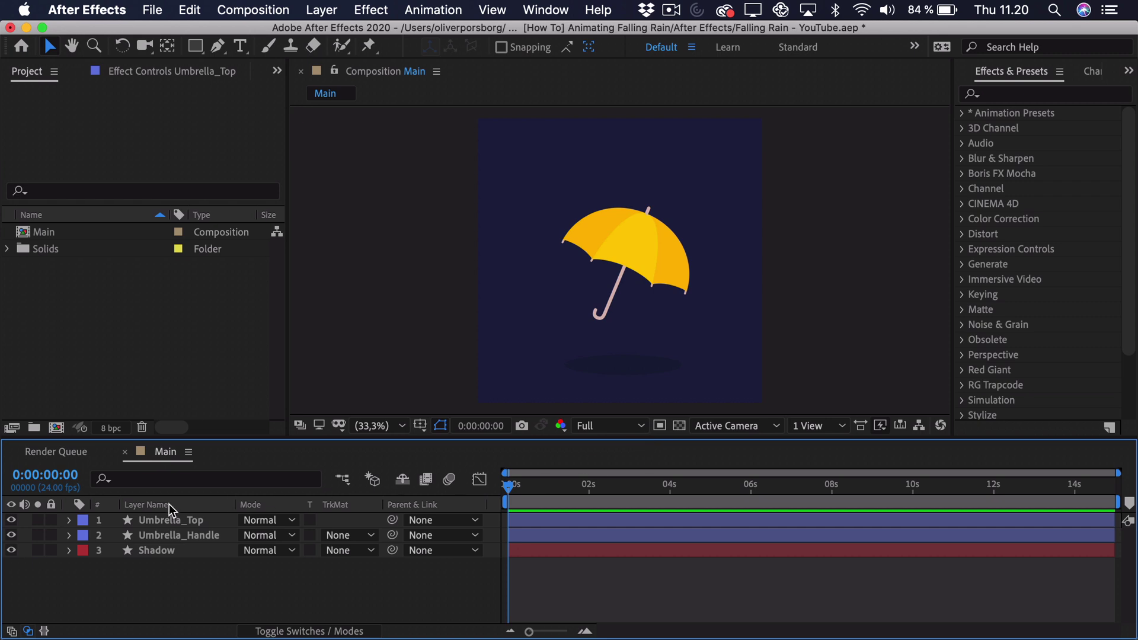
Try moving the Umbrella_Top layer, then undo the move and deselect it
{"action": "left_click", "coordinate": [171, 520]}
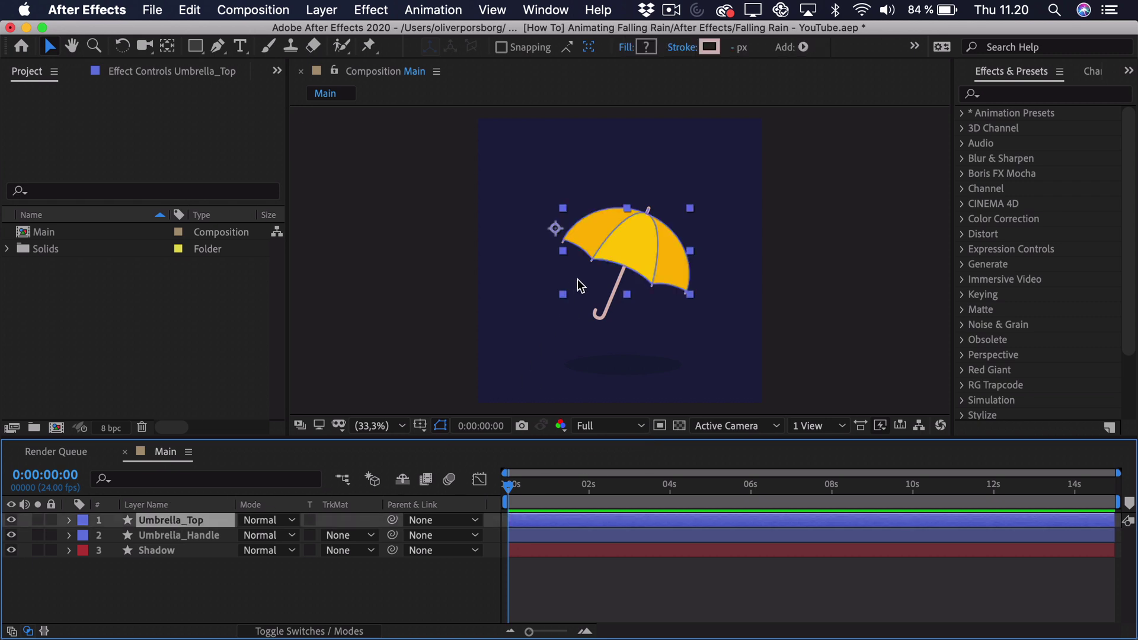
{"action": "left_click_drag", "start_coordinate": [596, 259], "coordinate": [604, 244]}
{"action": "key", "text": "super+z"}
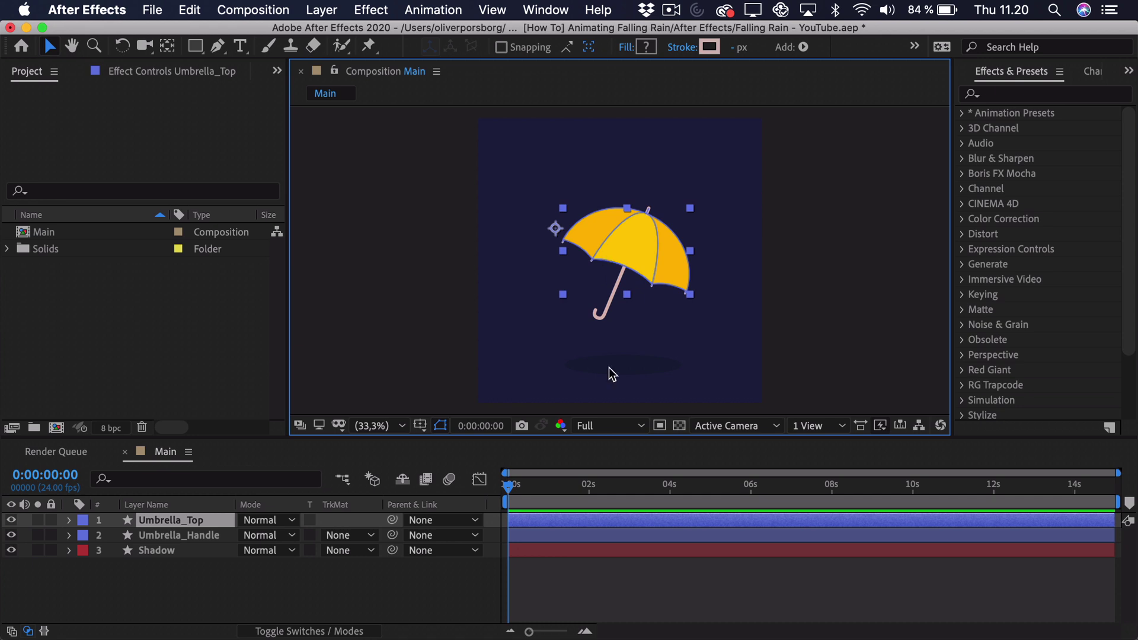
{"action": "left_click", "coordinate": [611, 566]}
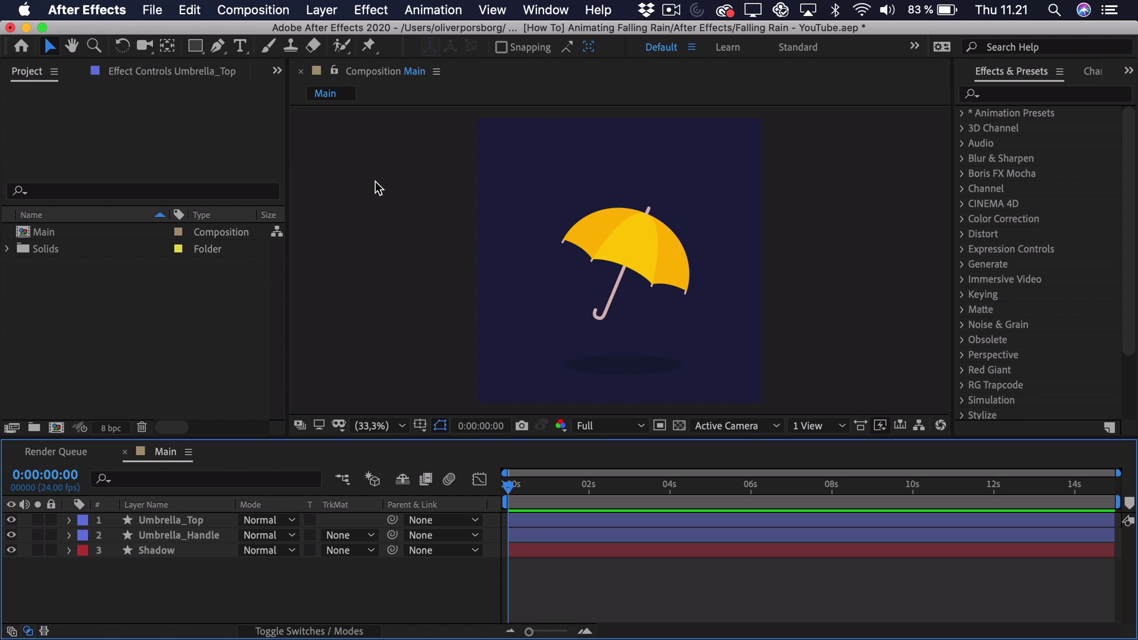
With the Pen tool, set new shapes to no fill while keeping the 15 px stroke
{"action": "left_click", "coordinate": [218, 50]}
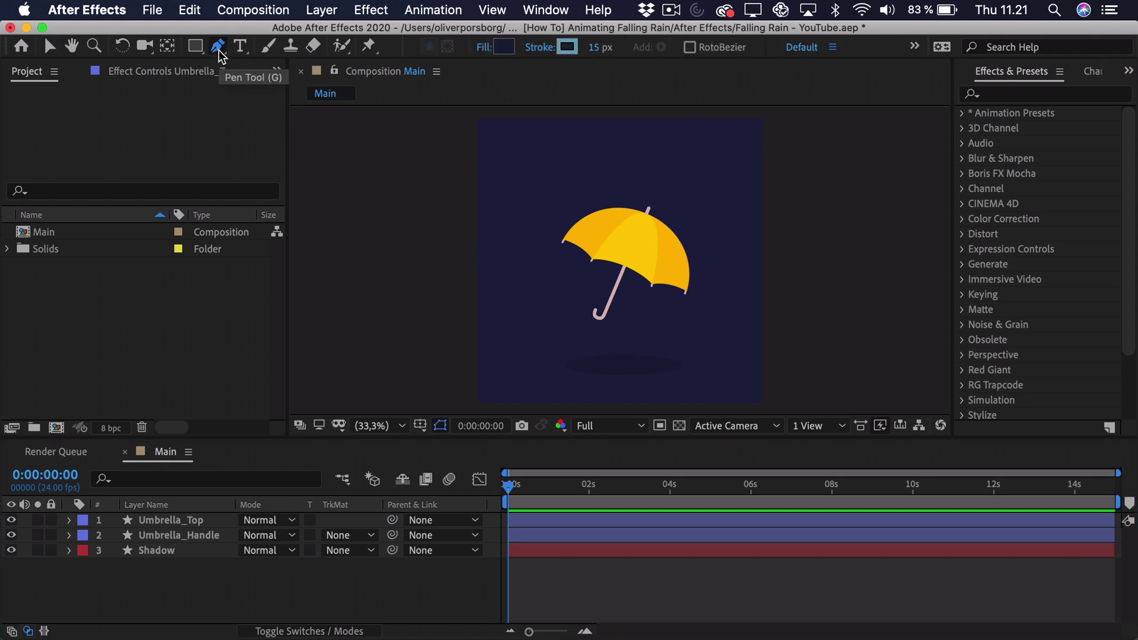
{"action": "left_click", "coordinate": [566, 49], "text": "alt"}
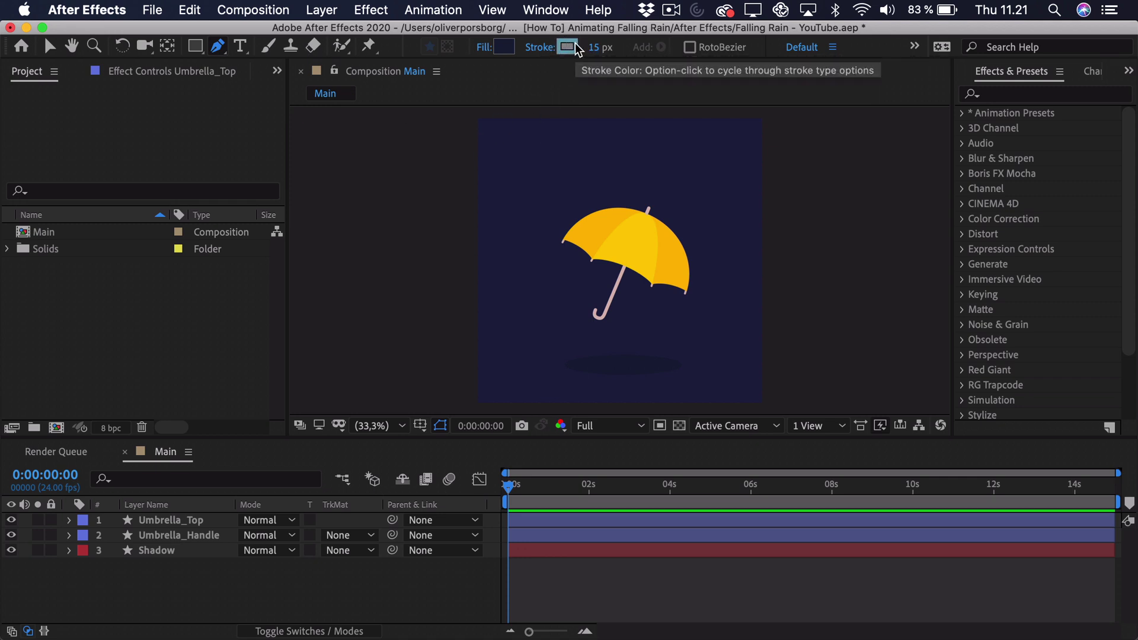
{"action": "left_click", "coordinate": [480, 47]}
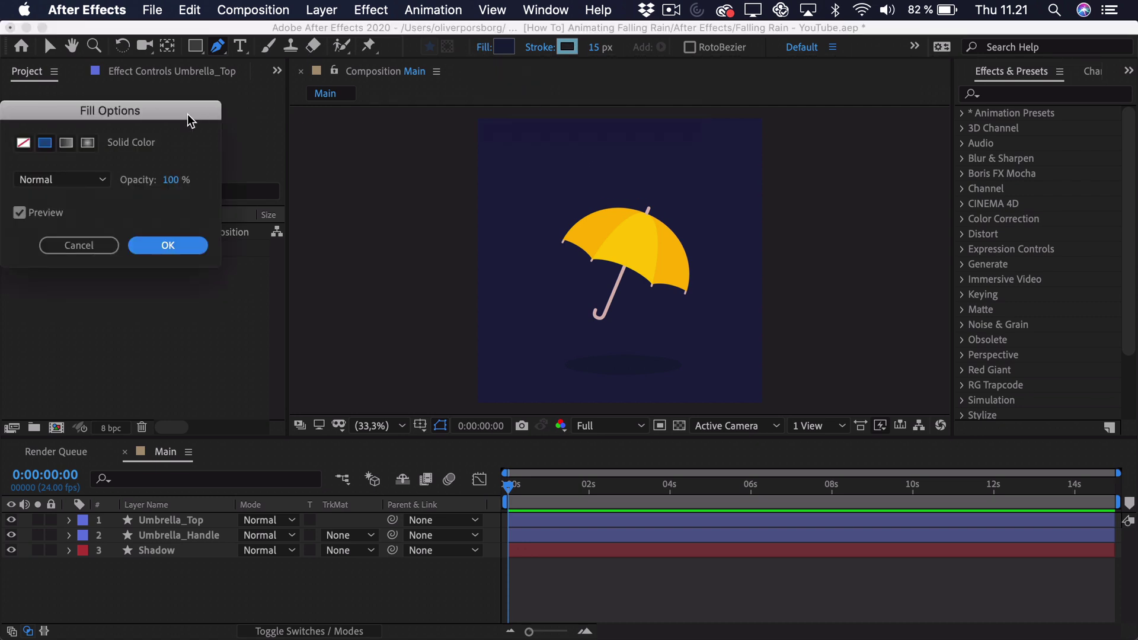
{"action": "left_click_drag", "start_coordinate": [188, 114], "coordinate": [436, 120]}
{"action": "left_click", "coordinate": [272, 151]}
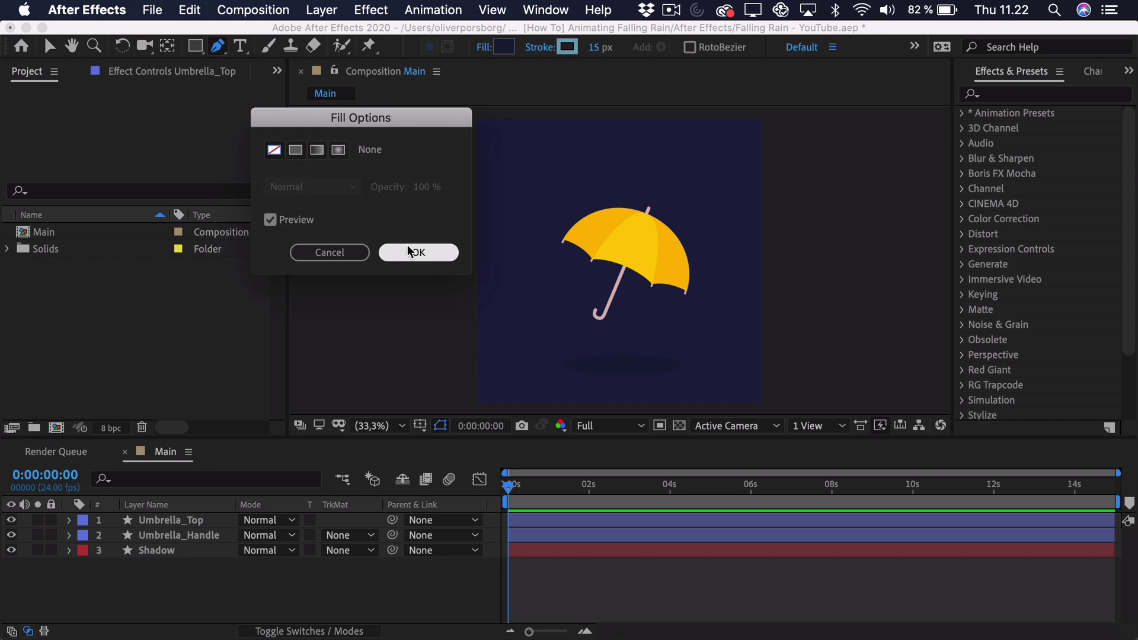
{"action": "left_click", "coordinate": [408, 245]}
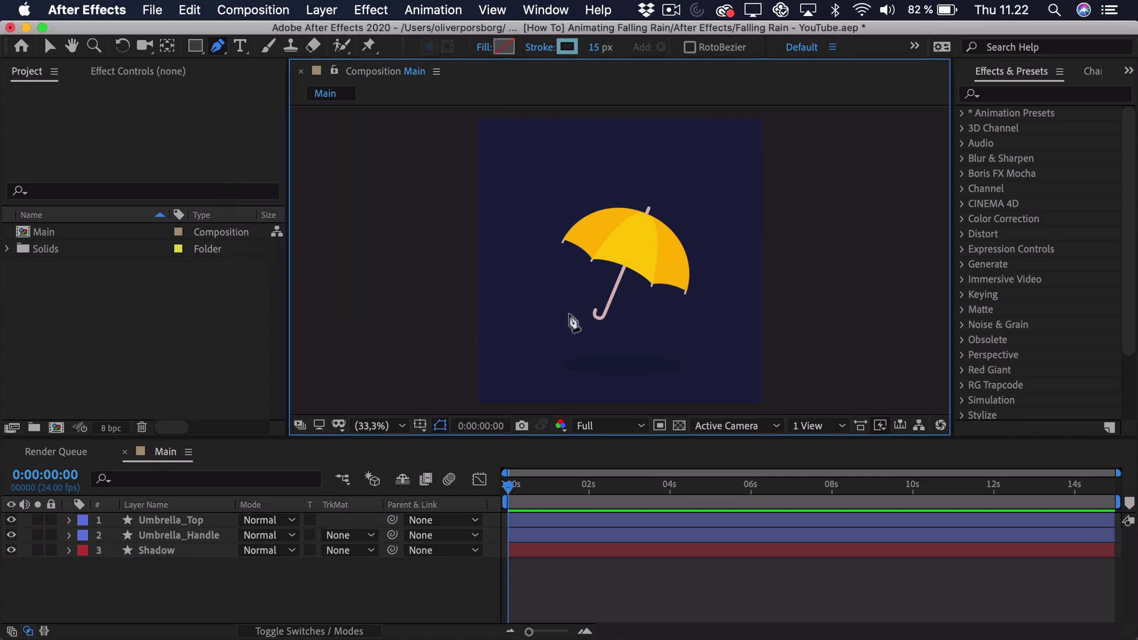
{"action": "key", "text": "space"}
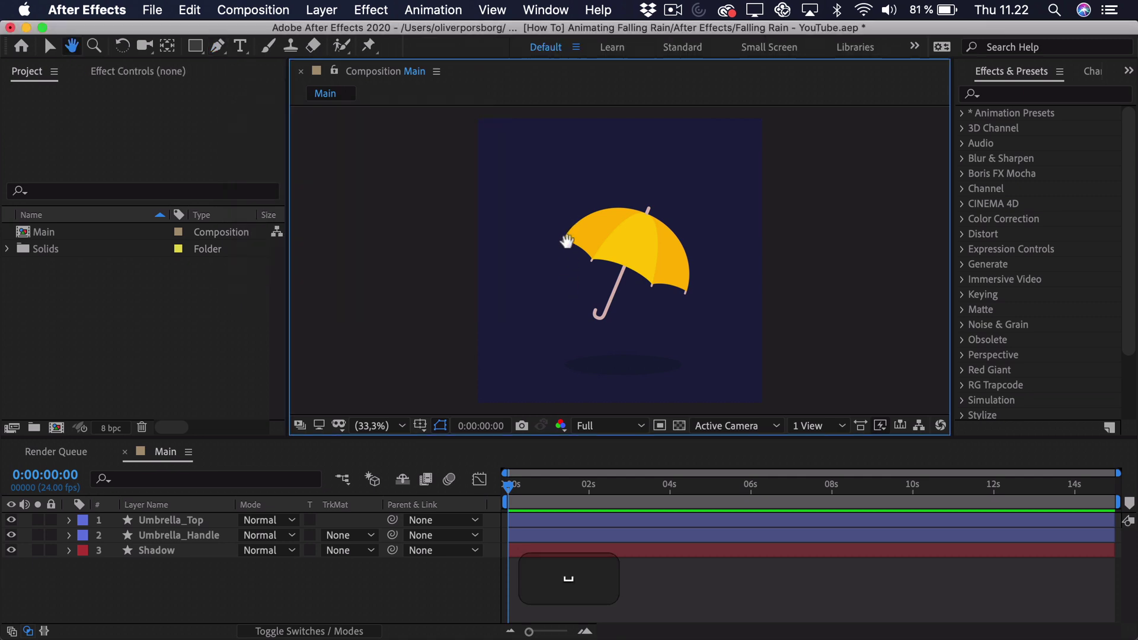
Place the rain line's first point above the frame and a second straight below on the umbrella
{"action": "left_click_drag", "start_coordinate": [570, 219], "coordinate": [569, 300]}
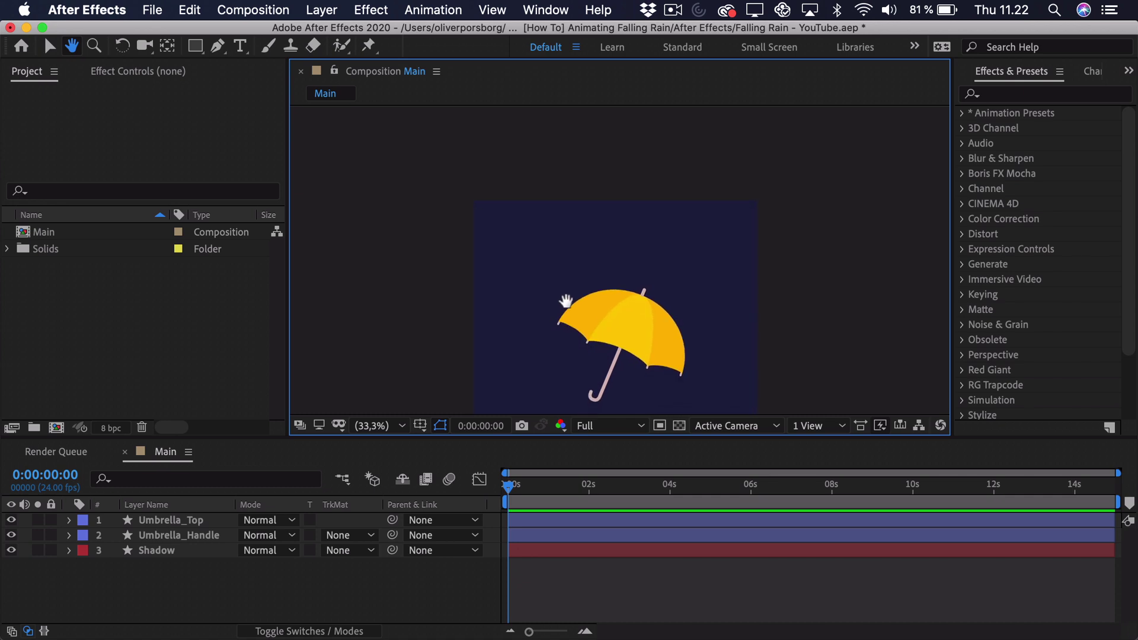
{"action": "left_click", "coordinate": [583, 157]}
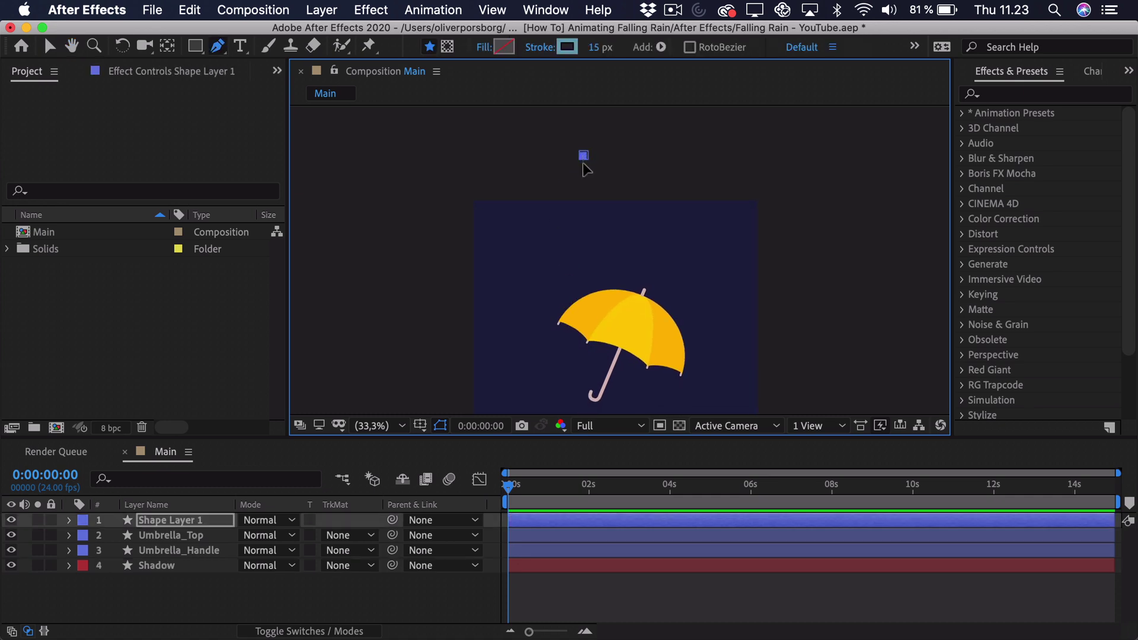
{"action": "left_click", "coordinate": [587, 309], "text": "shift"}
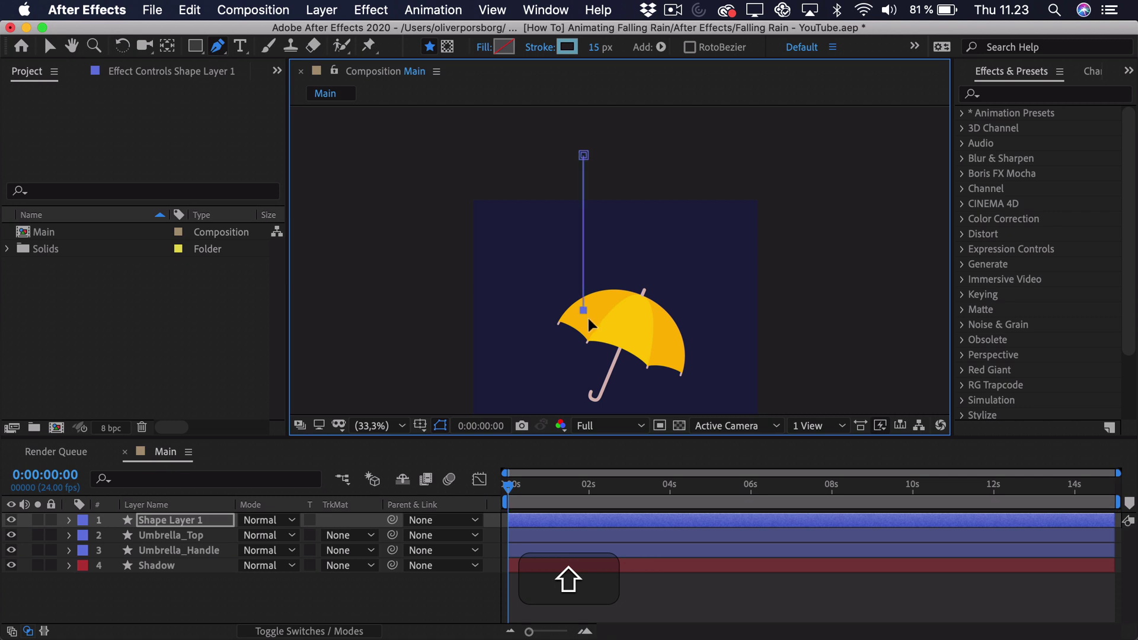
{"action": "key", "text": "space"}
{"action": "left_click_drag", "start_coordinate": [640, 246], "coordinate": [704, 136]}
{"action": "scroll", "coordinate": [640, 260], "scroll_direction": "up", "scroll_amount": 2}
{"action": "key", "text": "space"}
{"action": "left_click_drag", "start_coordinate": [633, 268], "coordinate": [657, 262]}
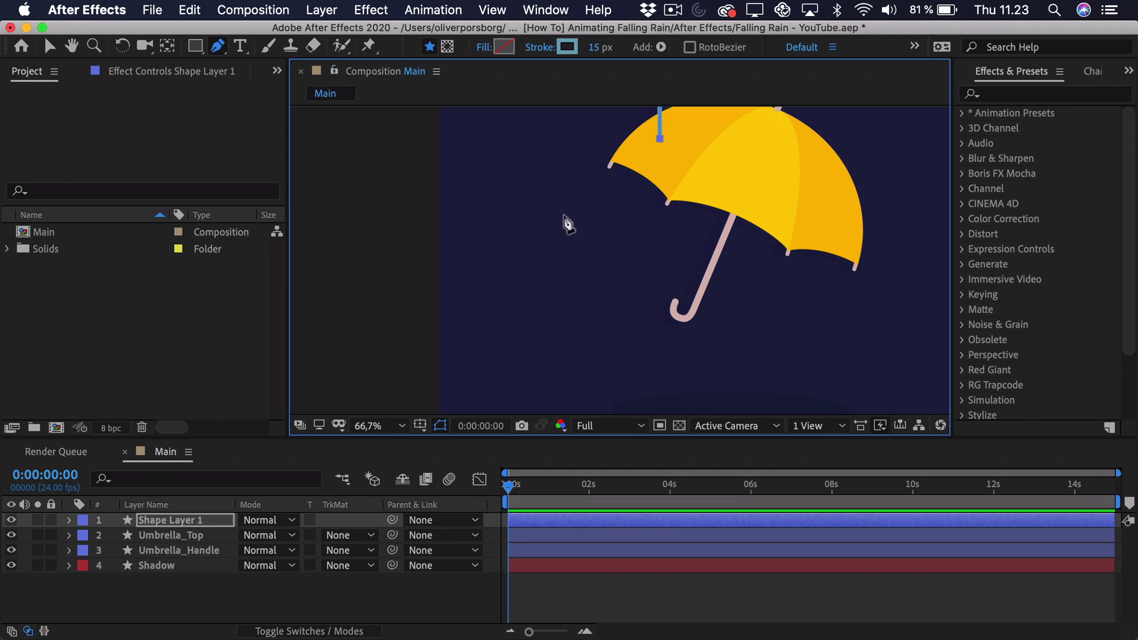
{"action": "key", "text": "space"}
{"action": "left_click_drag", "start_coordinate": [585, 310], "coordinate": [586, 171]}
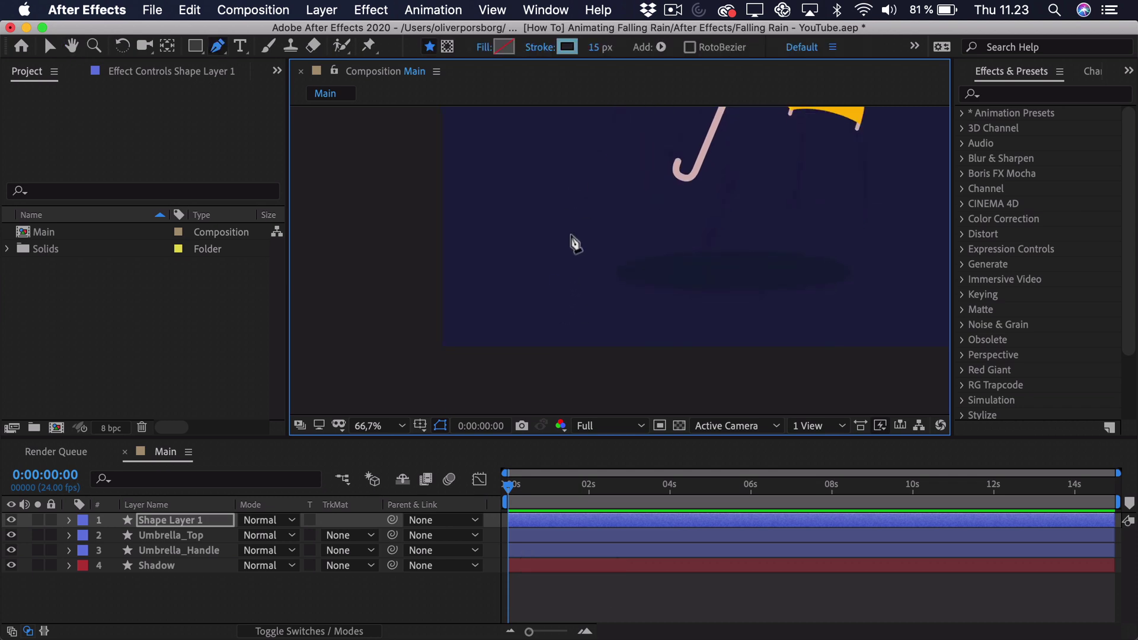
{"action": "key", "text": "space"}
{"action": "mouse_move", "coordinate": [569, 251]}
{"action": "left_mouse_down"}
{"action": "mouse_move", "coordinate": [561, 282]}
{"action": "mouse_move", "coordinate": [570, 271]}
{"action": "left_mouse_up"}
{"action": "scroll", "coordinate": [567, 267], "scroll_direction": "down", "scroll_amount": 2}
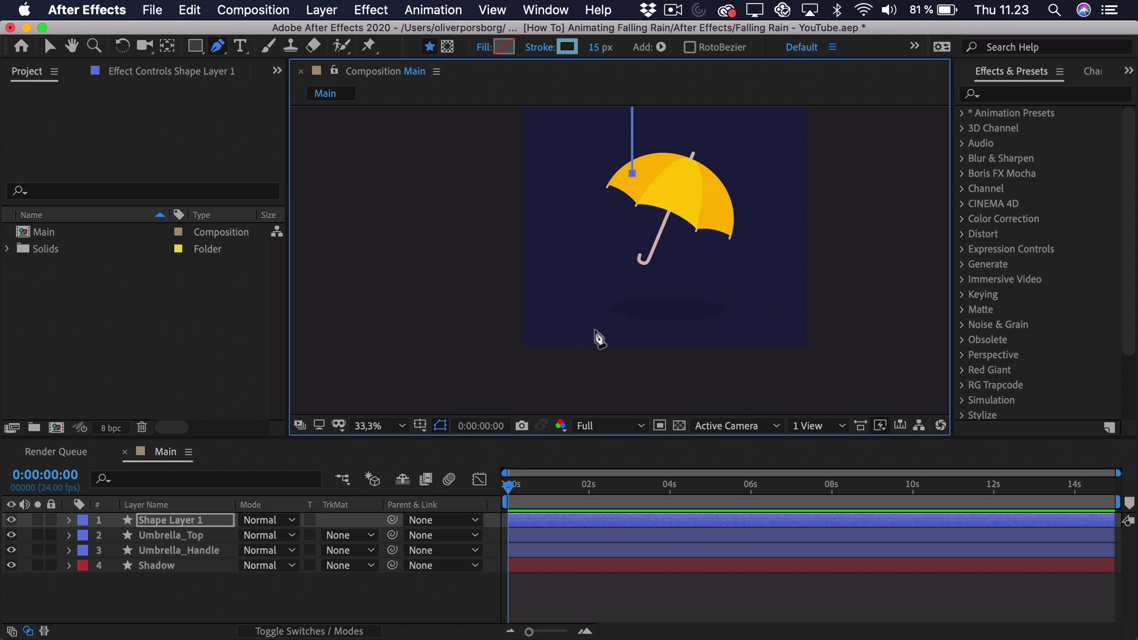
Add a curved point bending the line down off the frame, then nudge it slightly right
{"action": "left_click_drag", "start_coordinate": [582, 326], "coordinate": [569, 453]}
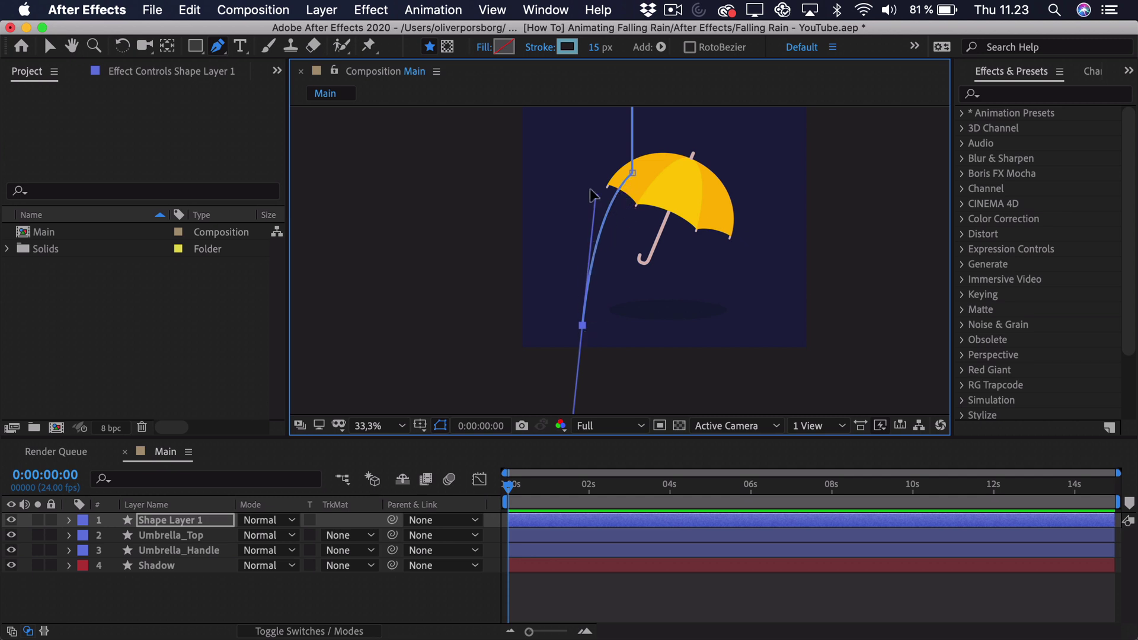
{"action": "left_click_drag", "start_coordinate": [595, 196], "coordinate": [590, 191]}
{"action": "key", "text": "v"}
{"action": "left_click_drag", "start_coordinate": [582, 325], "coordinate": [586, 326]}
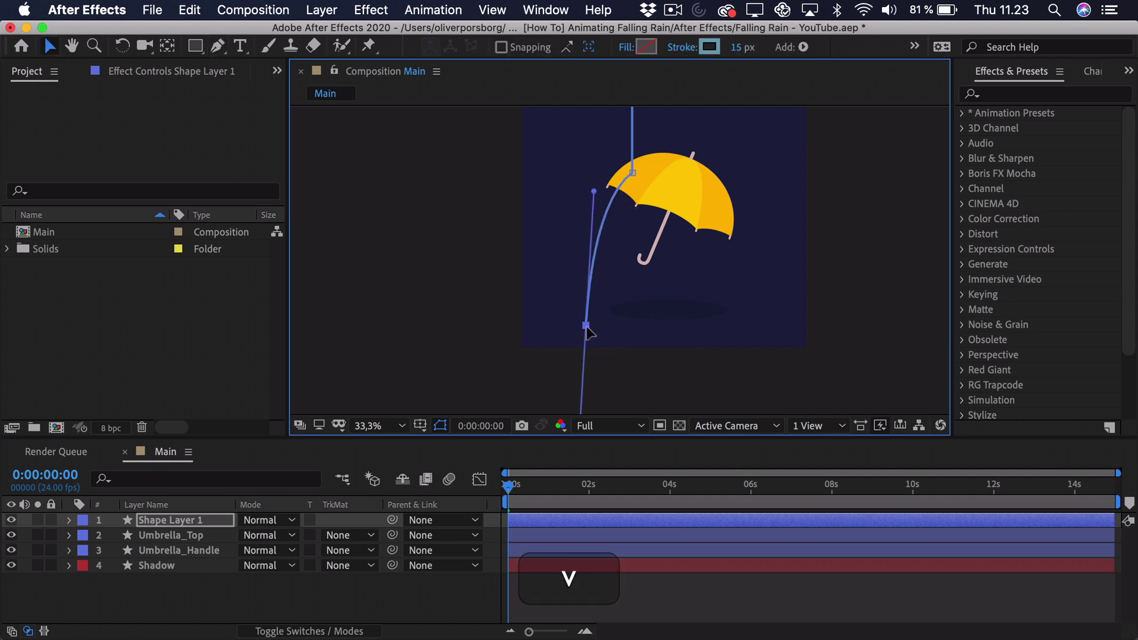
Change the rain line's stroke width from 15 px to 13 px
{"action": "key", "text": "space"}
{"action": "left_click_drag", "start_coordinate": [630, 240], "coordinate": [627, 333]}
{"action": "scroll", "coordinate": [645, 274], "scroll_direction": "up", "scroll_amount": 2}
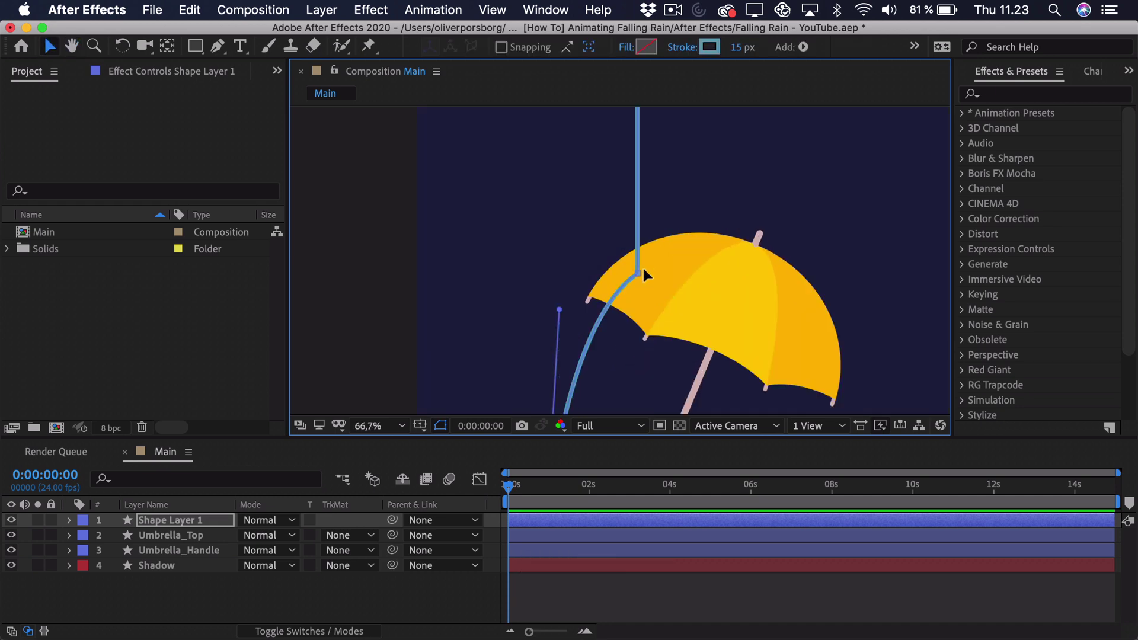
{"action": "mouse_move", "coordinate": [735, 48]}
{"action": "left_mouse_down"}
{"action": "mouse_move", "coordinate": [763, 51]}
{"action": "mouse_move", "coordinate": [743, 59]}
{"action": "left_mouse_up"}
{"action": "left_click", "coordinate": [738, 49]}
{"action": "type", "text": "1"}
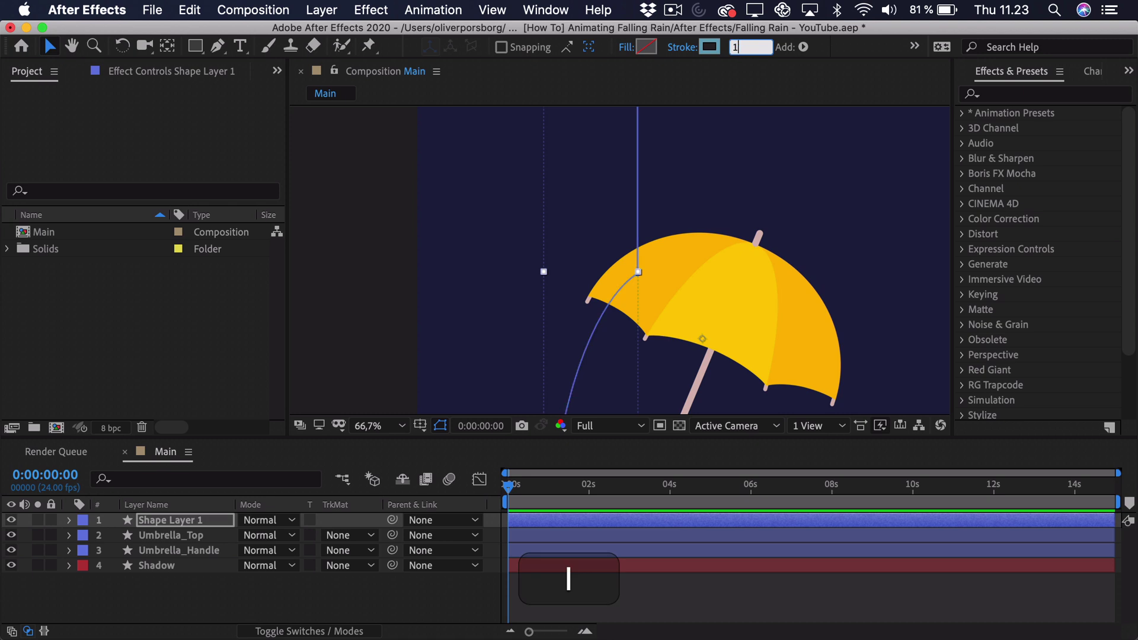
{"action": "type", "text": "3"}
{"action": "key", "text": "Return"}
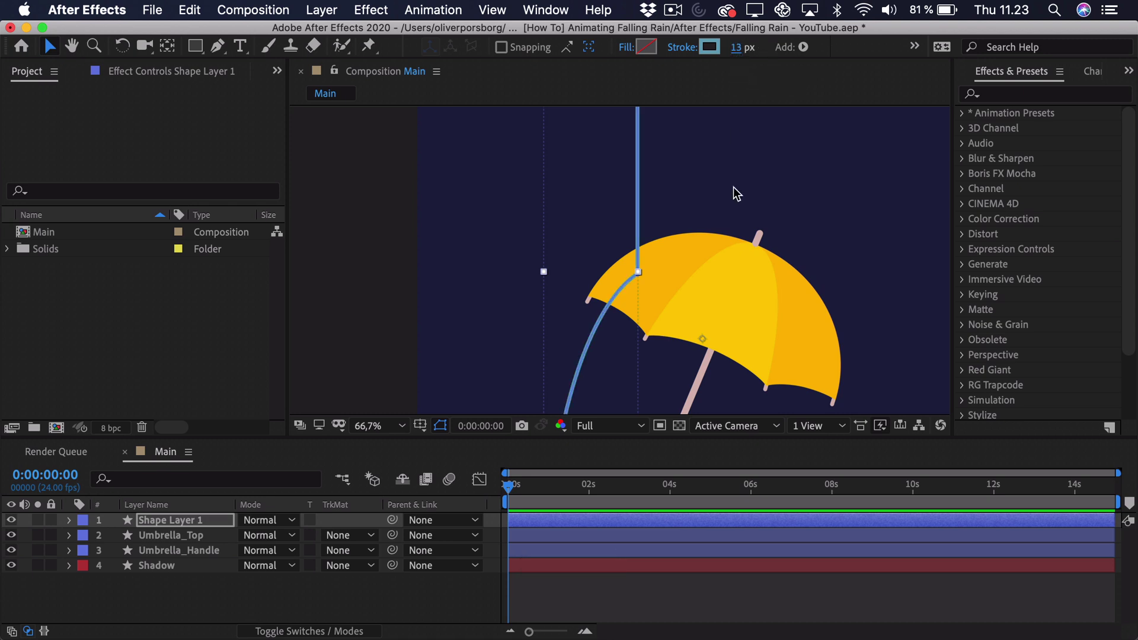
{"action": "left_click", "coordinate": [278, 11]}
{"action": "left_click", "coordinate": [289, 59]}
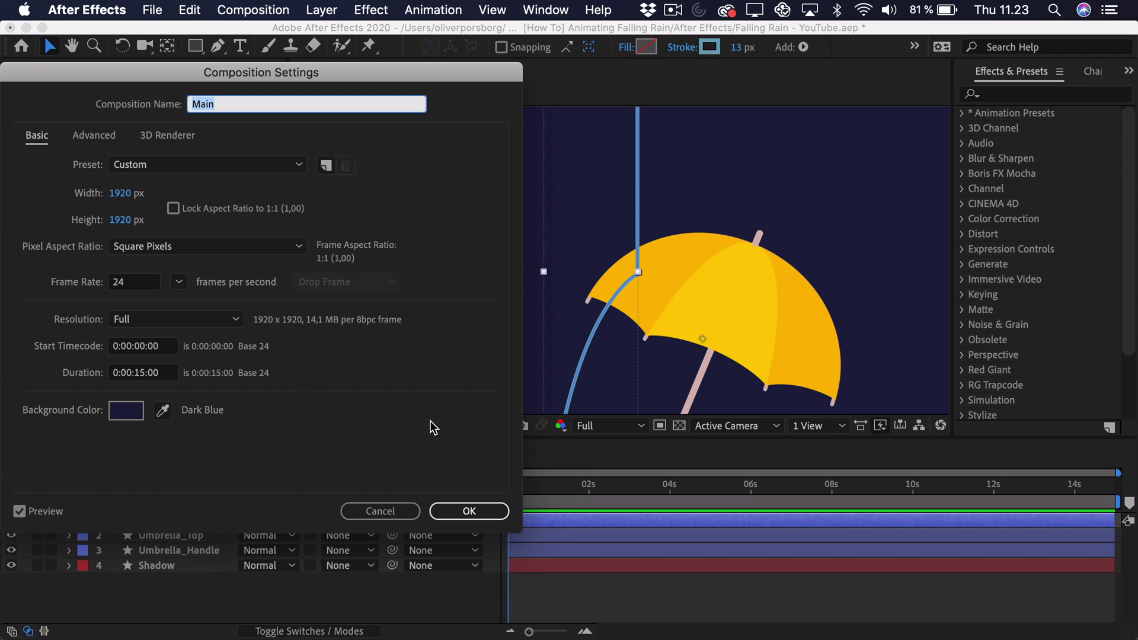
{"action": "left_click", "coordinate": [451, 511]}
{"action": "scroll", "coordinate": [717, 283], "scroll_direction": "down", "scroll_amount": 2}
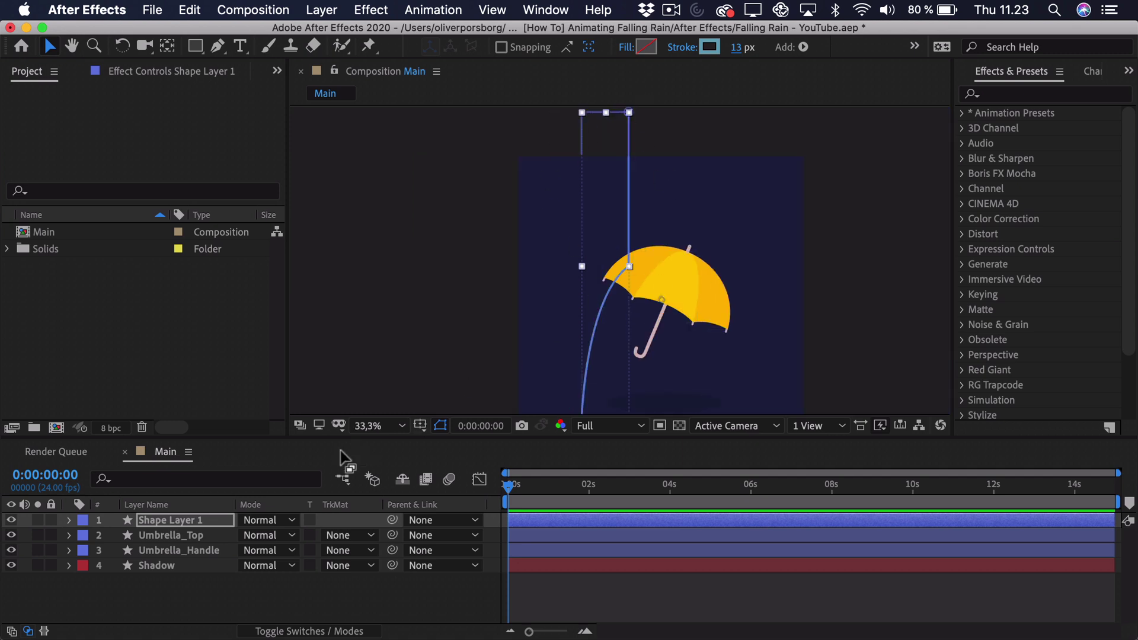
Rename the new shape layer to 'Line_1'
{"action": "left_click", "coordinate": [159, 519]}
{"action": "key", "text": "Return"}
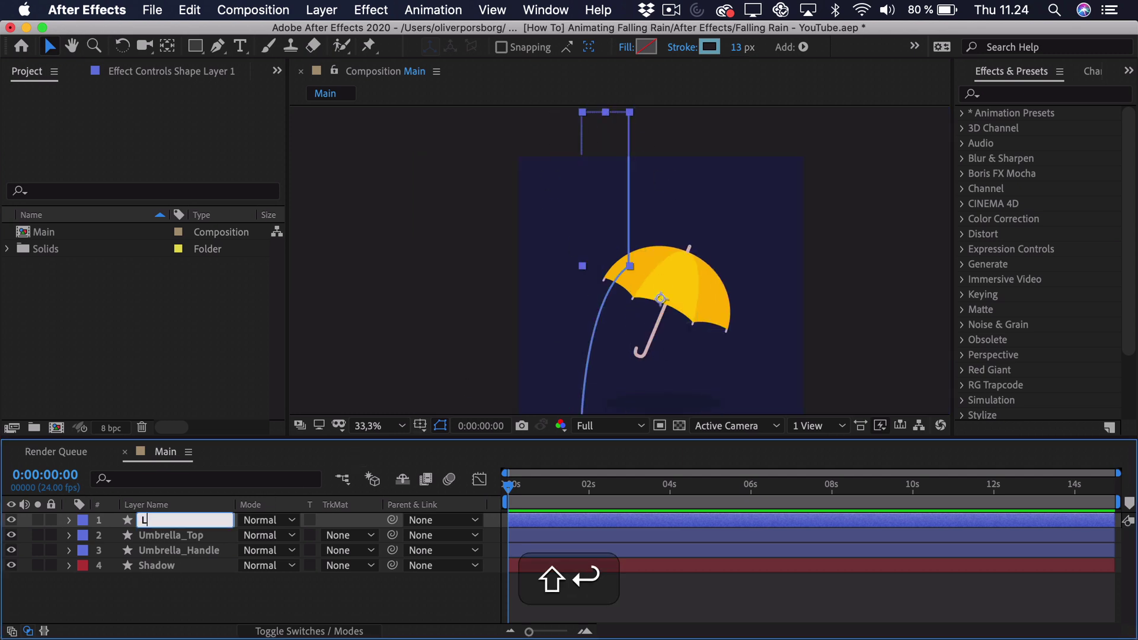
{"action": "type", "text": "Line_1"}
{"action": "key", "text": "Return"}
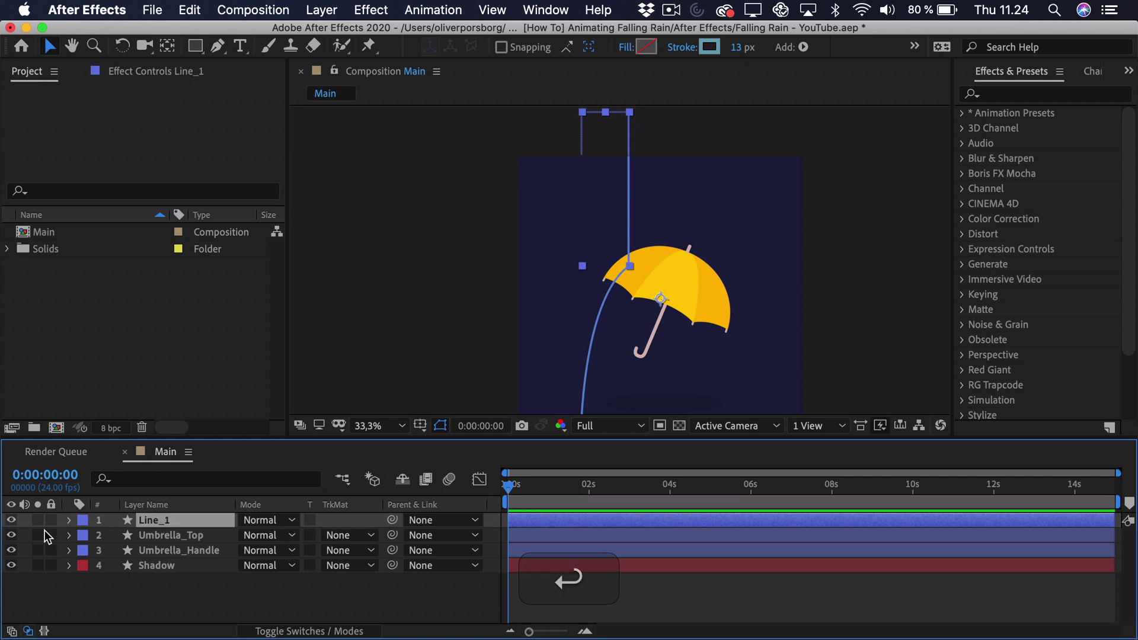
Add Trim Paths to the contents of Line_1 and expand its settings
{"action": "left_click", "coordinate": [68, 520]}
{"action": "left_click", "coordinate": [82, 537]}
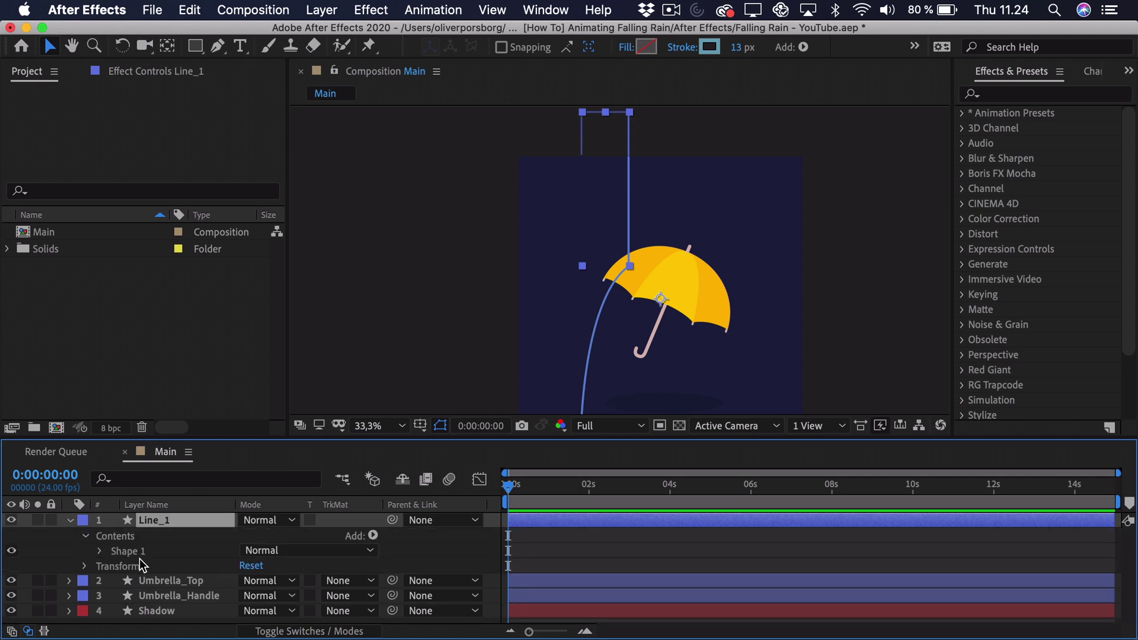
{"action": "left_click", "coordinate": [372, 536]}
{"action": "left_click", "coordinate": [415, 551]}
{"action": "scroll", "coordinate": [487, 240], "scroll_direction": "down", "scroll_amount": 3}
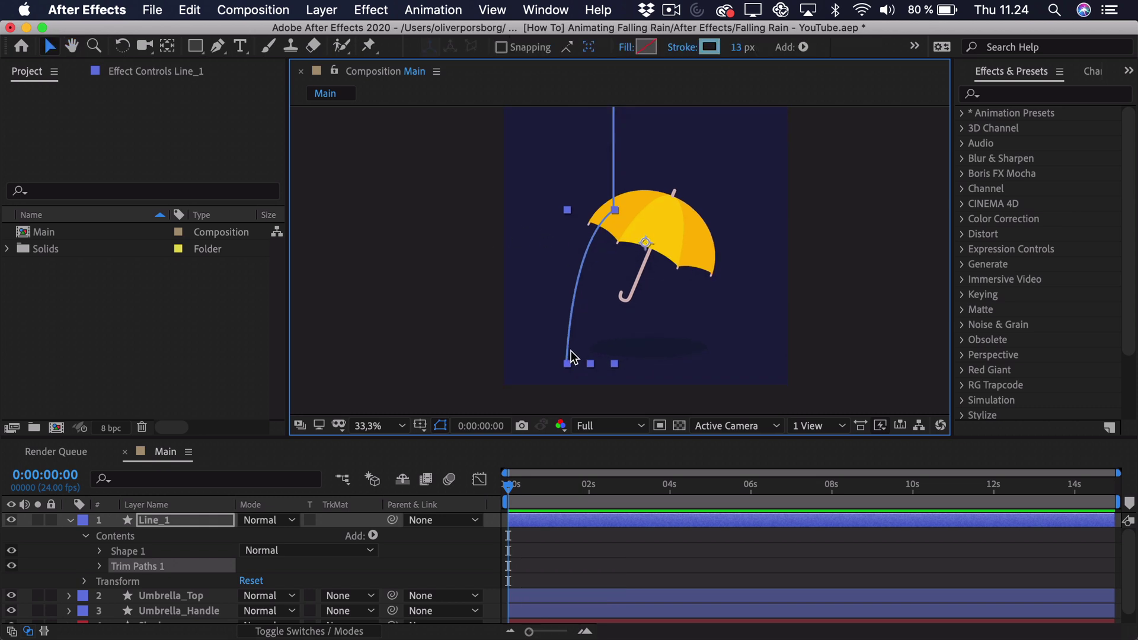
{"action": "left_click", "coordinate": [99, 566]}
{"action": "scroll", "coordinate": [104, 564], "scroll_direction": "down", "scroll_amount": 2}
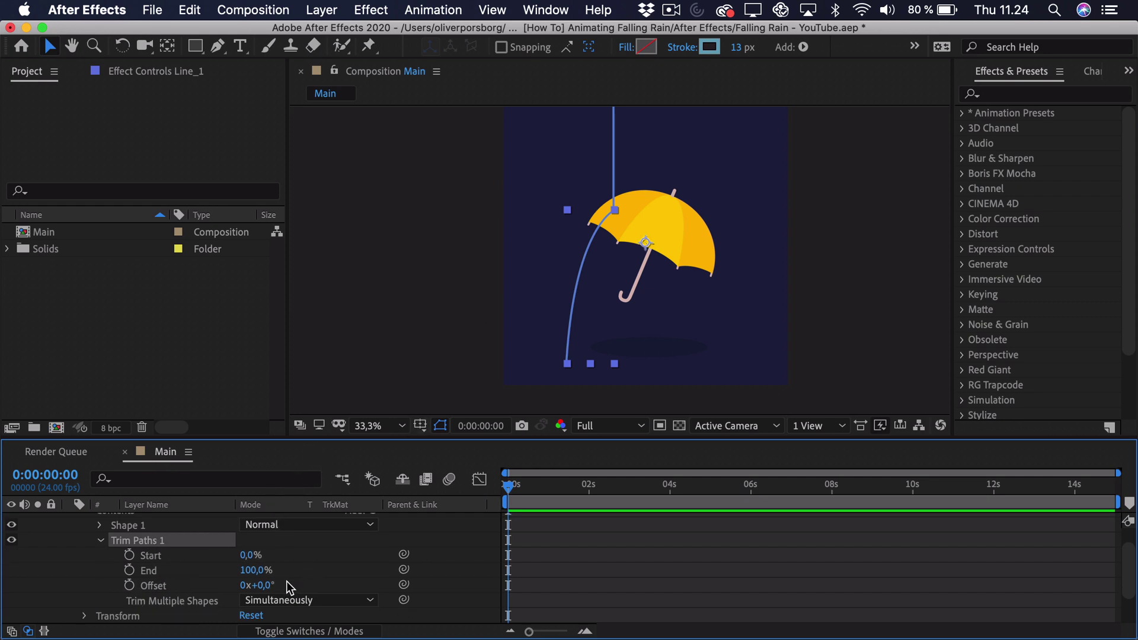
Lower the Trim Paths End to 19% so only a short dash of line shows
{"action": "left_click_drag", "start_coordinate": [256, 570], "coordinate": [201, 573]}
{"action": "key", "text": "space"}
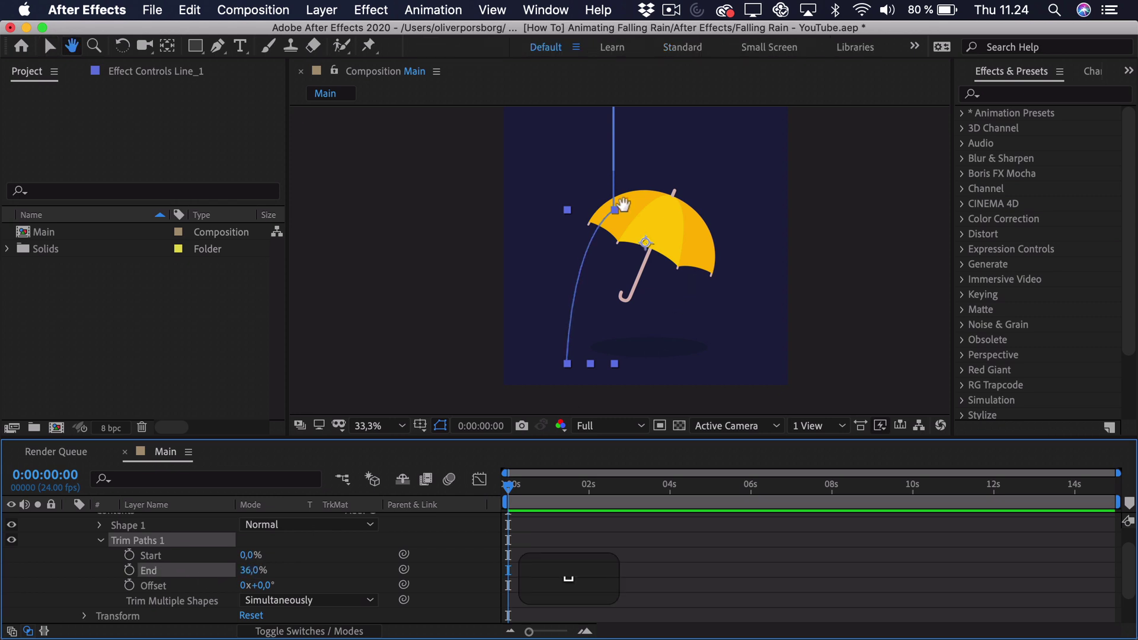
{"action": "left_click_drag", "start_coordinate": [620, 203], "coordinate": [619, 303]}
{"action": "scroll", "coordinate": [647, 318], "scroll_direction": "up", "scroll_amount": 1}
{"action": "key", "text": "space"}
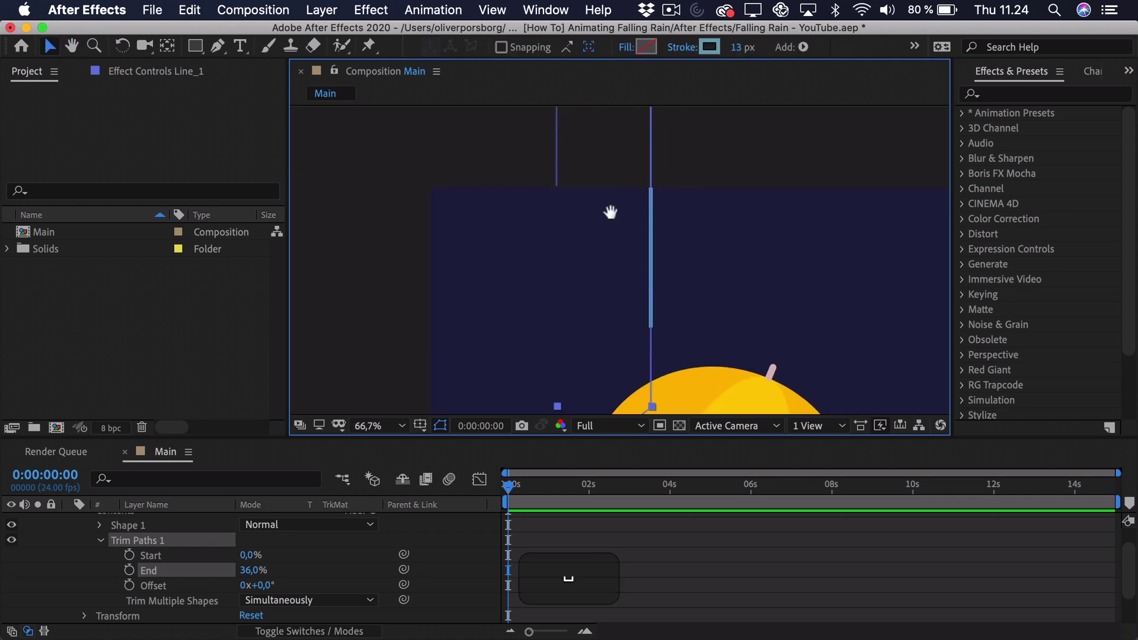
{"action": "left_click_drag", "start_coordinate": [610, 211], "coordinate": [614, 245]}
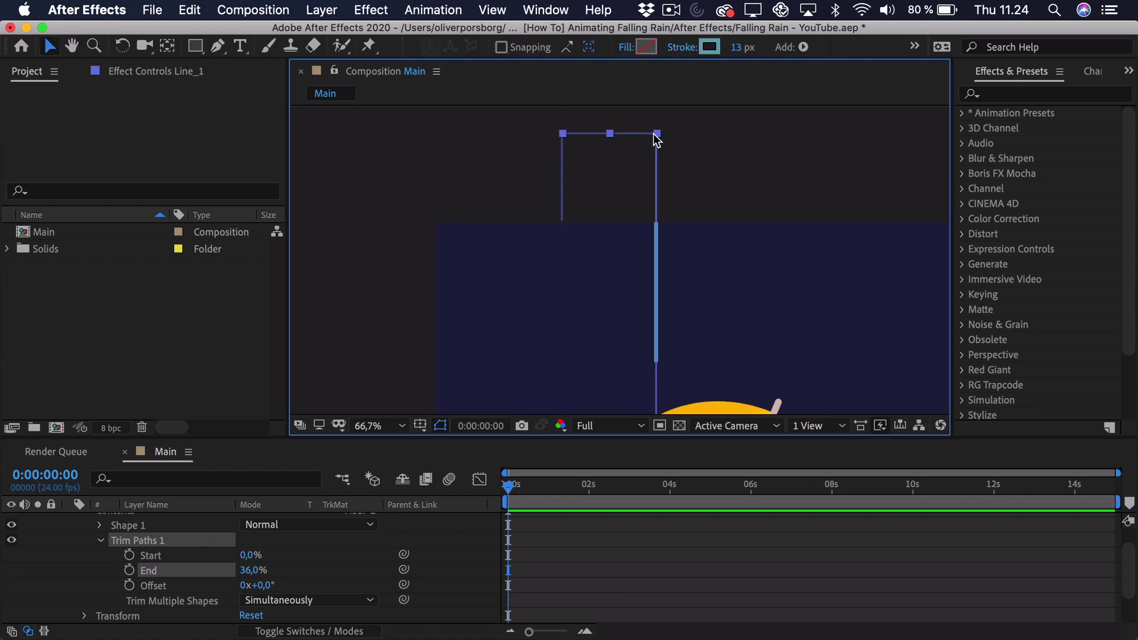
{"action": "left_click_drag", "start_coordinate": [259, 576], "coordinate": [243, 571]}
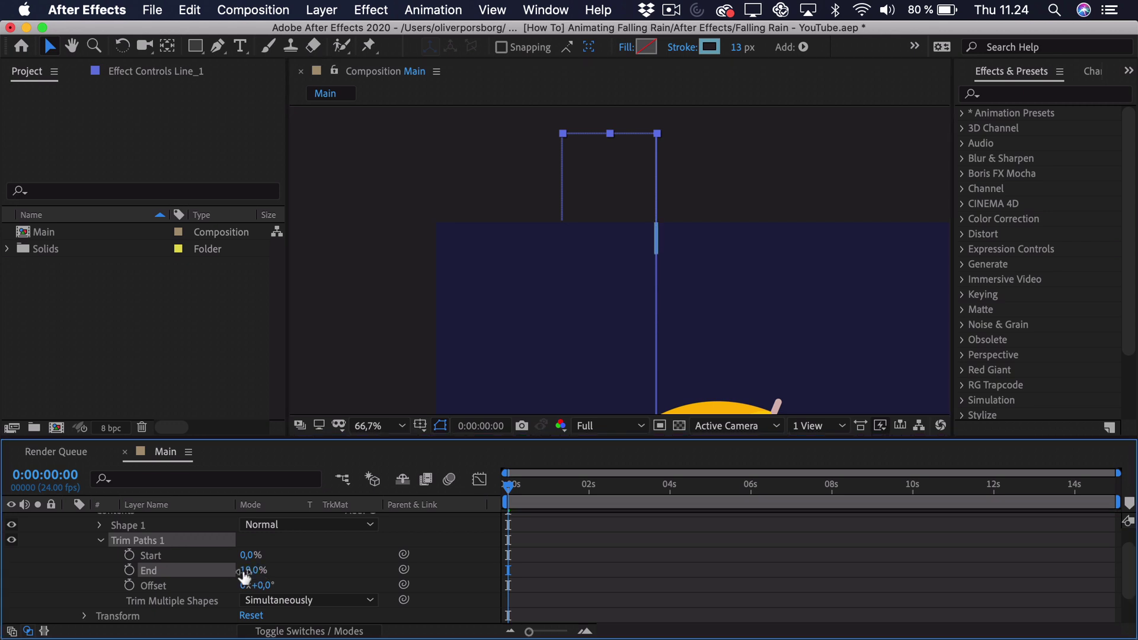
Try sliding the Trim Paths Offset, then reset it to 0°
{"action": "left_click_drag", "start_coordinate": [256, 585], "coordinate": [408, 577]}
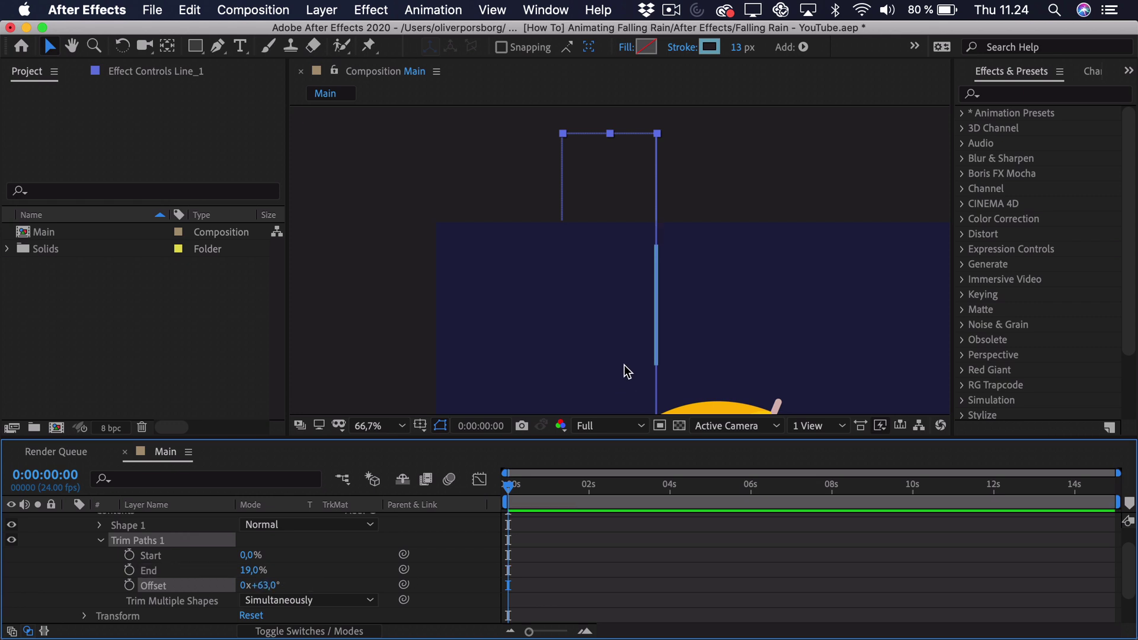
{"action": "key", "text": "space"}
{"action": "left_click_drag", "start_coordinate": [640, 190], "coordinate": [645, 170]}
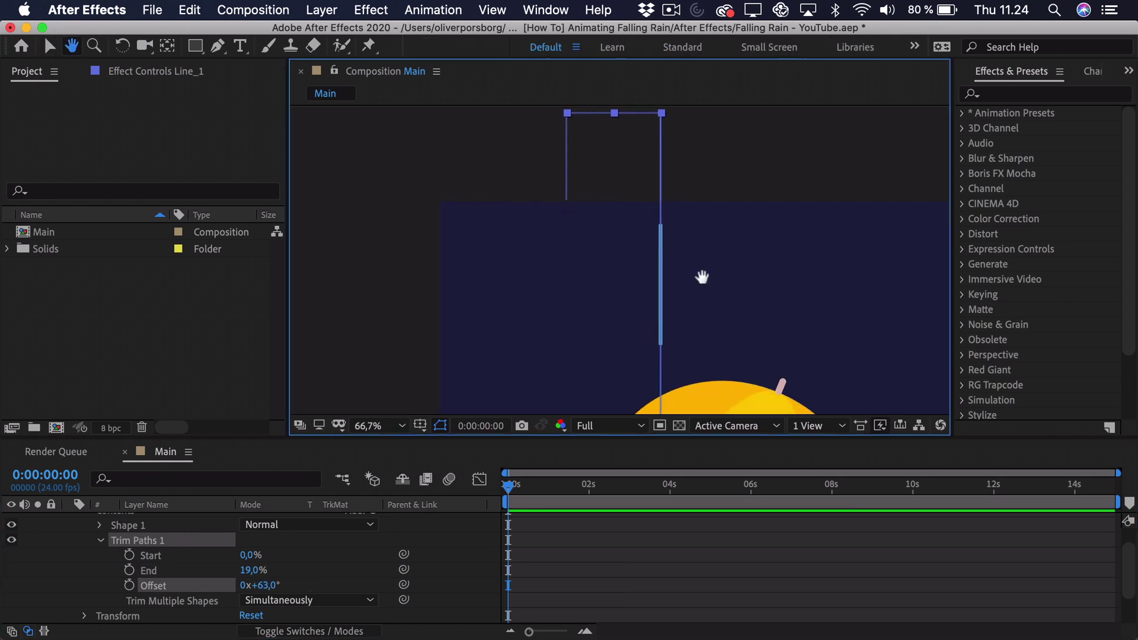
{"action": "mouse_move", "coordinate": [715, 347]}
{"action": "left_mouse_down"}
{"action": "mouse_move", "coordinate": [699, 216]}
{"action": "mouse_move", "coordinate": [719, 308]}
{"action": "left_mouse_up"}
{"action": "key", "text": "v"}
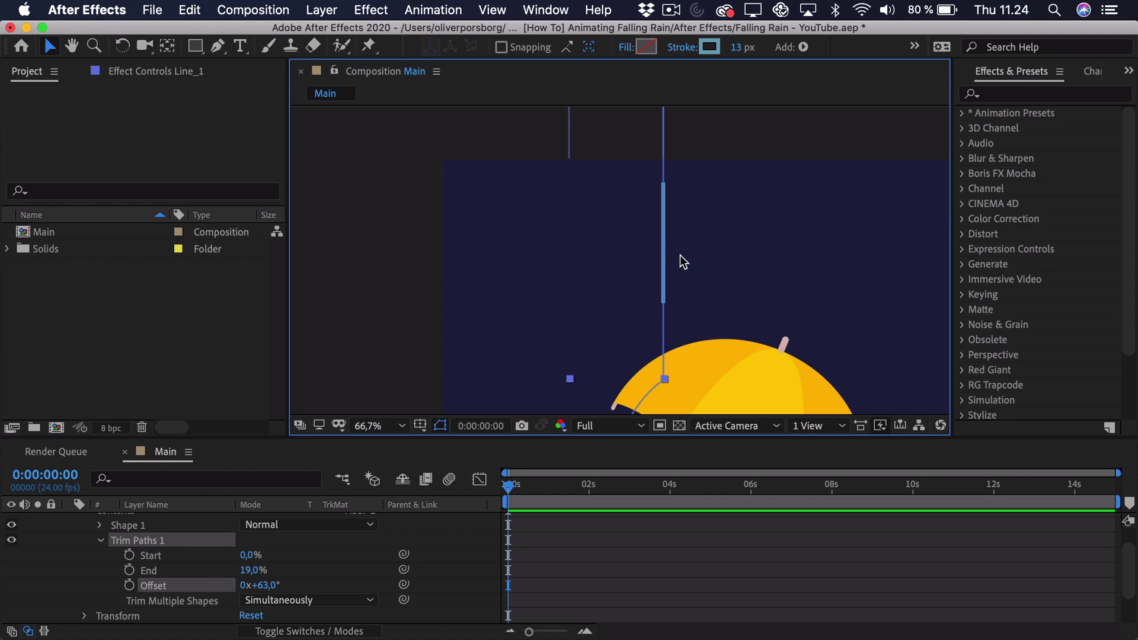
{"action": "left_click", "coordinate": [256, 586]}
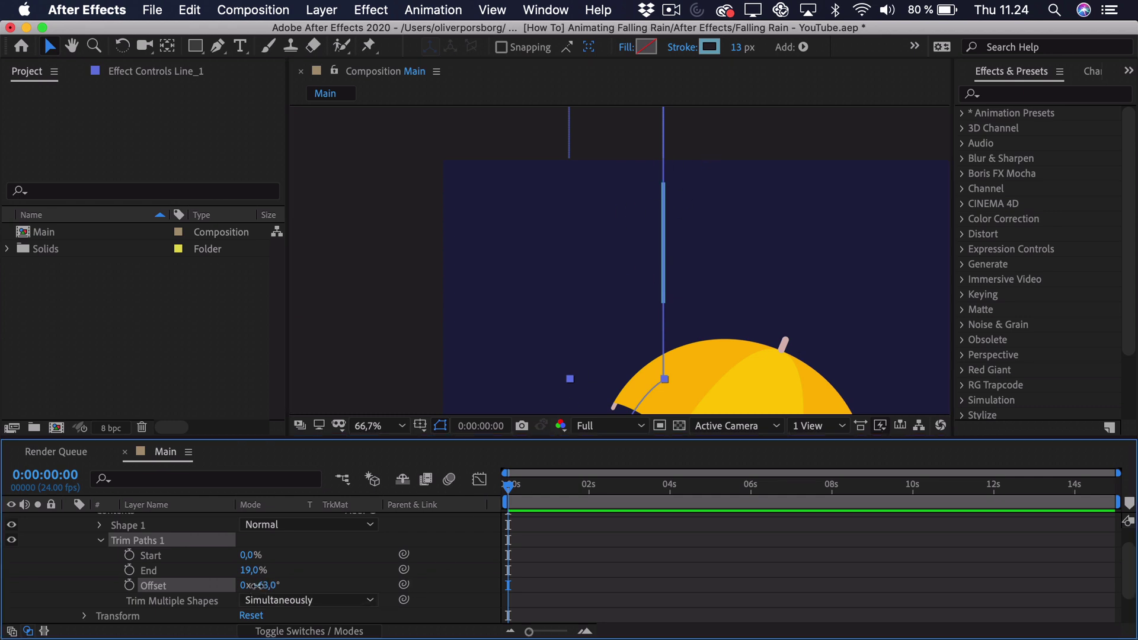
{"action": "type", "text": "0"}
{"action": "key", "text": "Return"}
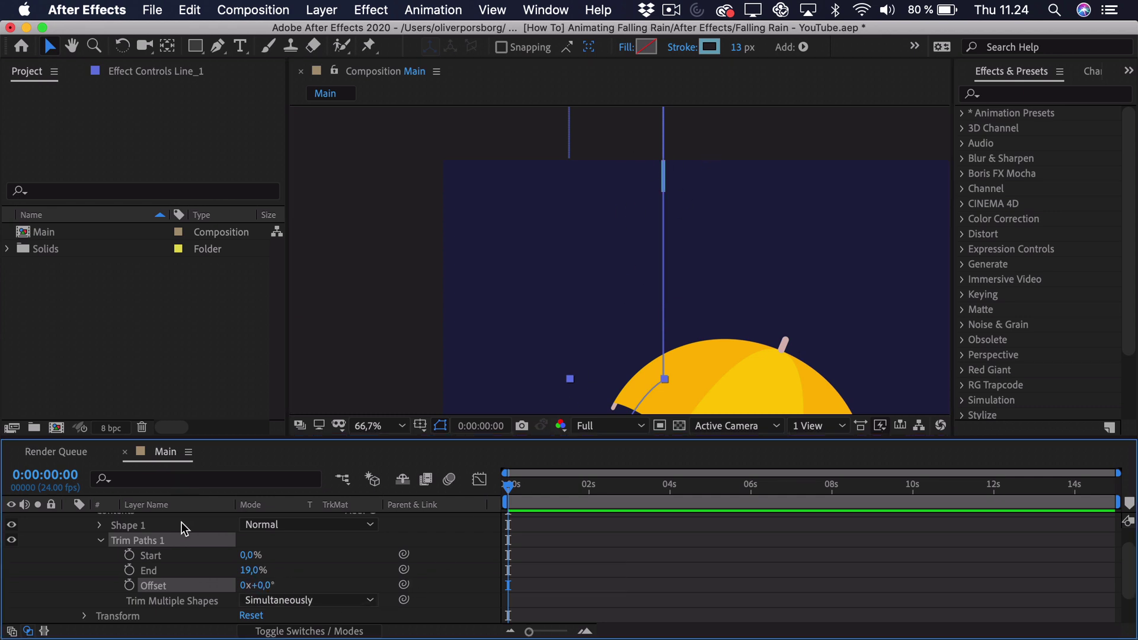
Keyframe Trim Paths Offset at 0° at time zero and 360° at frame 22
{"action": "left_click", "coordinate": [130, 585]}
{"action": "left_click_drag", "start_coordinate": [529, 631], "coordinate": [550, 630]}
{"action": "left_click_drag", "start_coordinate": [539, 481], "coordinate": [593, 487]}
{"action": "left_click", "coordinate": [264, 585]}
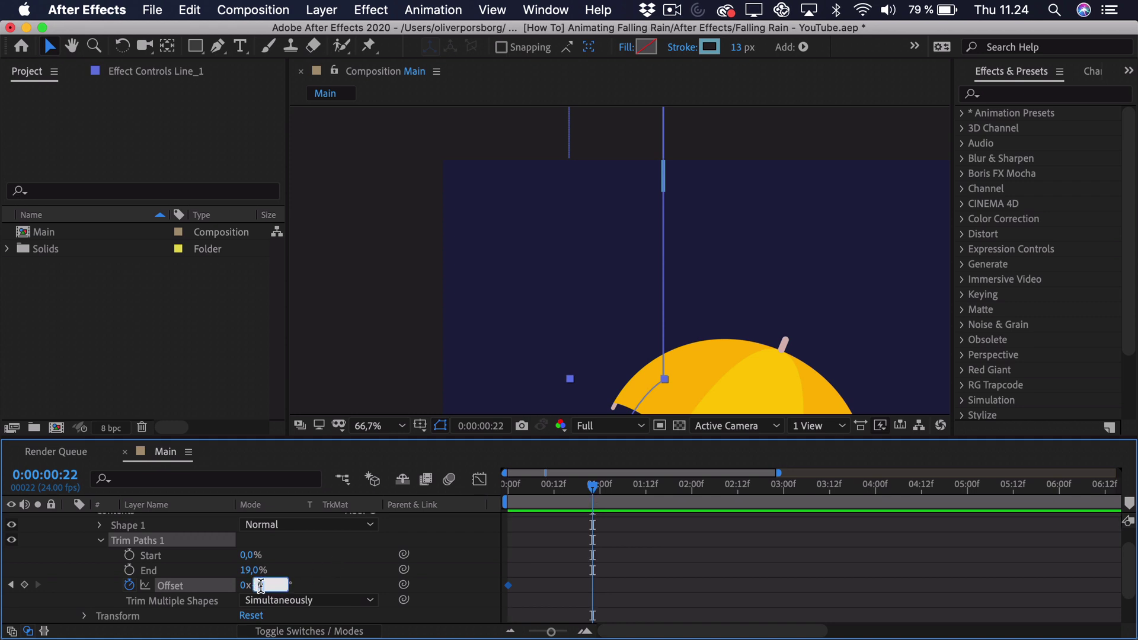
{"action": "type", "text": "360"}
{"action": "key", "text": "Return"}
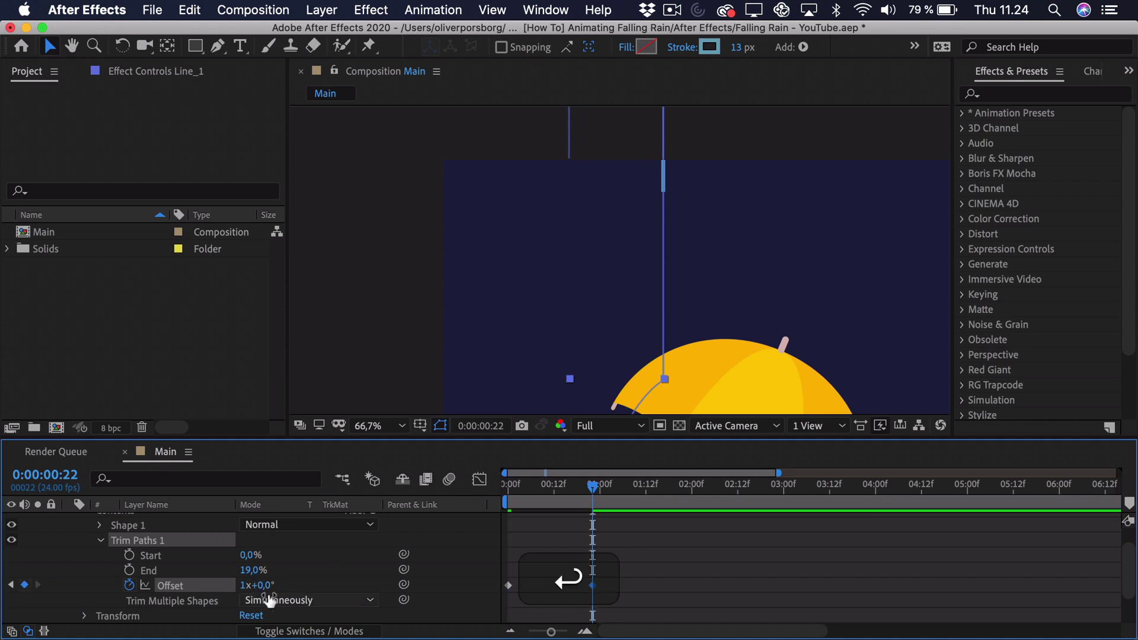
Scrub through the opening frames to check the raindrop motion
{"action": "scroll", "coordinate": [546, 278], "scroll_direction": "down", "scroll_amount": 2}
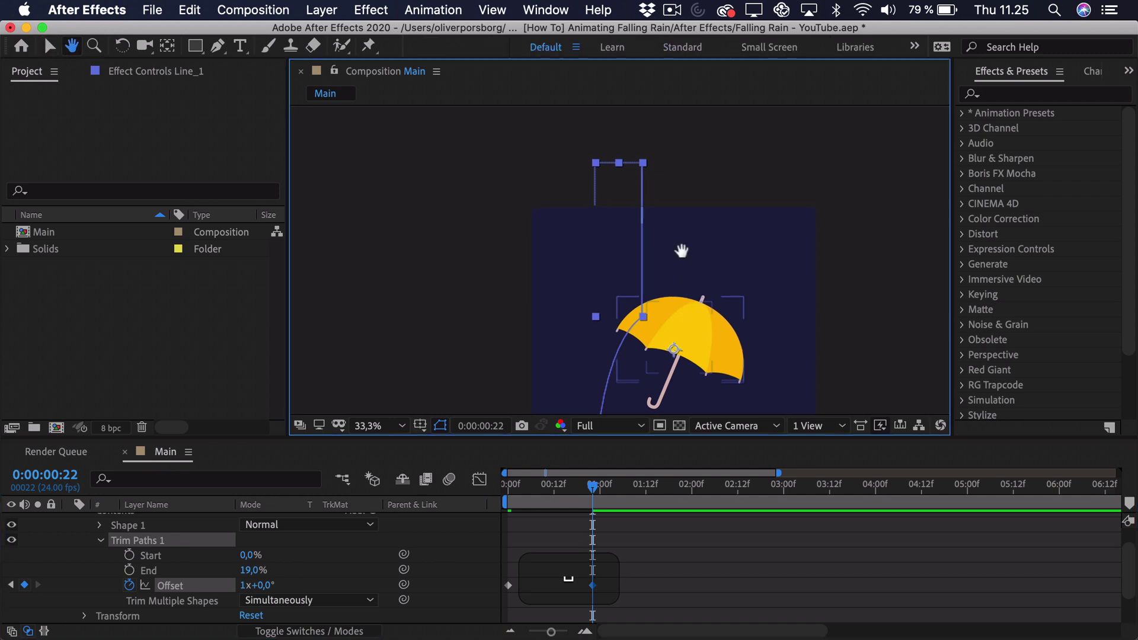
{"action": "scroll", "coordinate": [680, 249], "scroll_direction": "down", "scroll_amount": 5}
{"action": "left_click_drag", "start_coordinate": [509, 490], "coordinate": [591, 487]}
{"action": "left_click_drag", "start_coordinate": [630, 143], "coordinate": [629, 266]}
{"action": "key", "text": "period"}
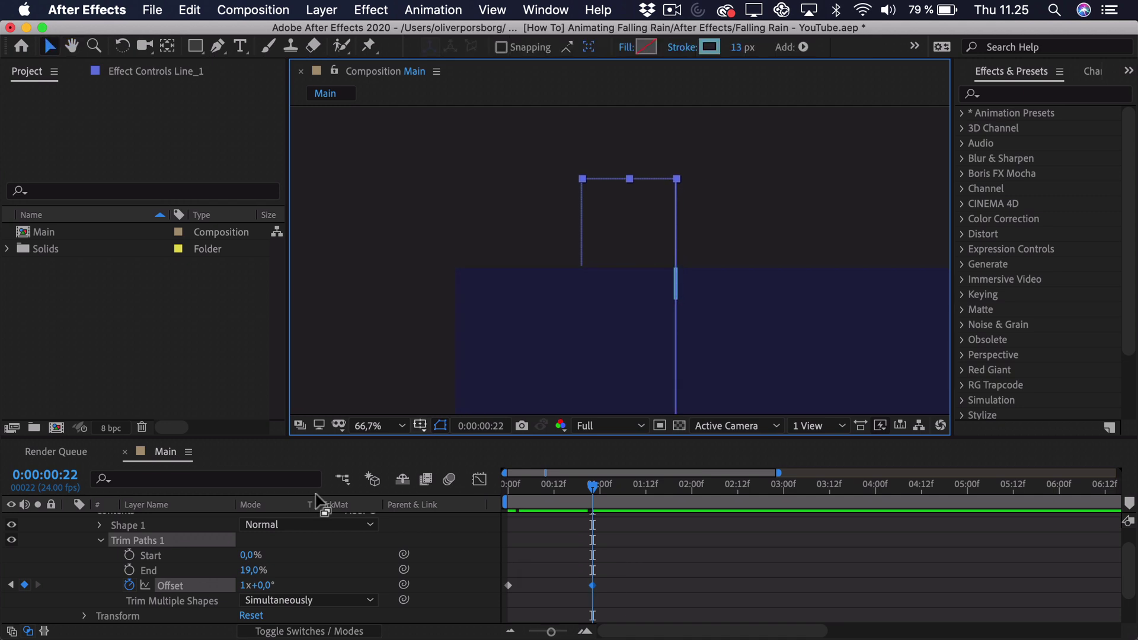
Select Path 1 in Shape 1 and raise the rain line's top point straight up
{"action": "left_click", "coordinate": [98, 525]}
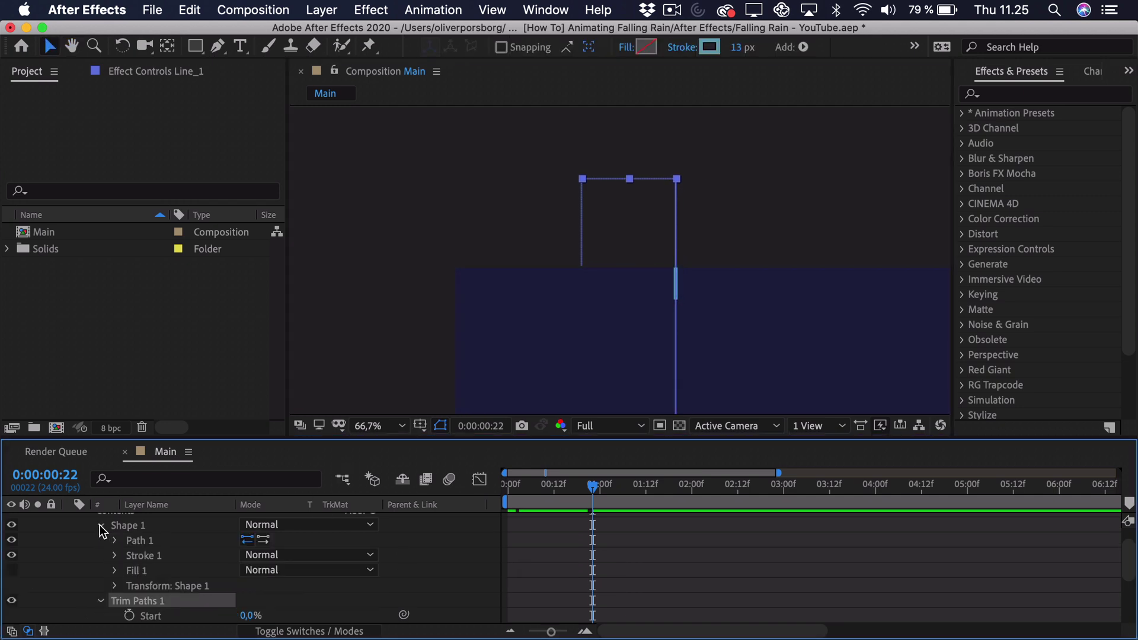
{"action": "left_click", "coordinate": [138, 539]}
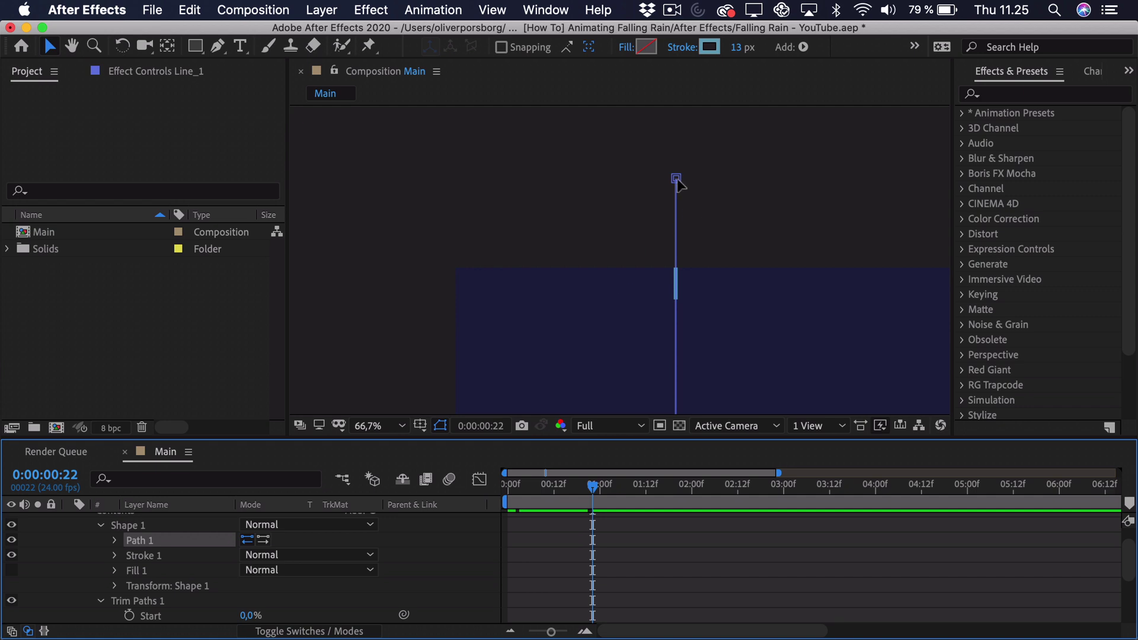
{"action": "left_click_drag", "start_coordinate": [676, 178], "coordinate": [678, 154]}
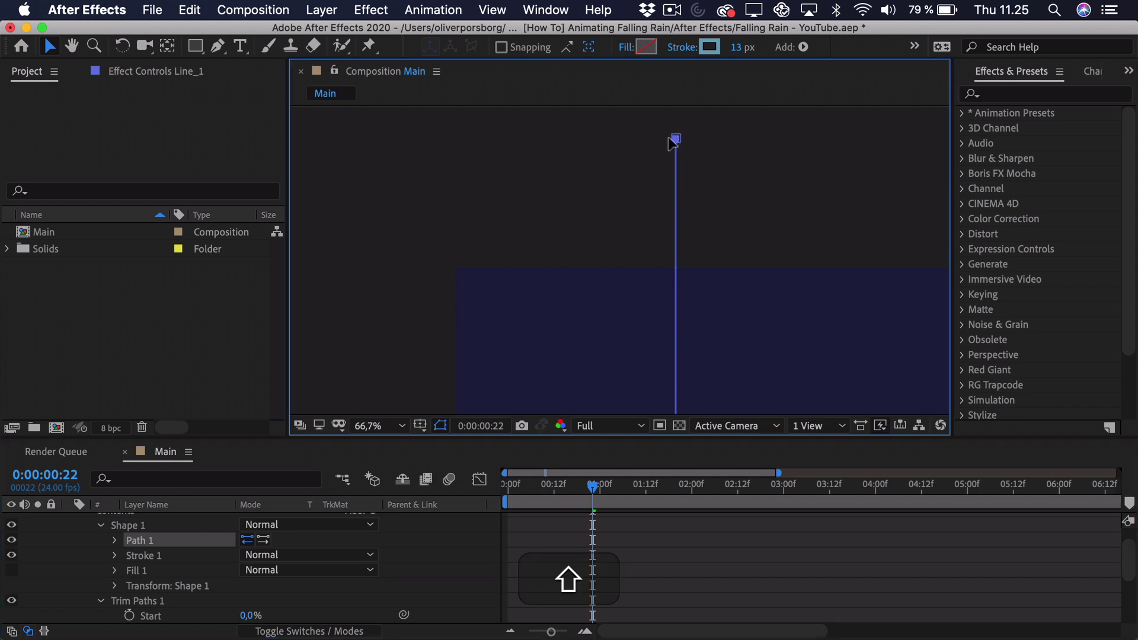
Fit the composition in the view up to 100% zoom and preview the rain animation
{"action": "scroll", "coordinate": [613, 359], "scroll_direction": "down", "scroll_amount": 2}
{"action": "key", "text": "space"}
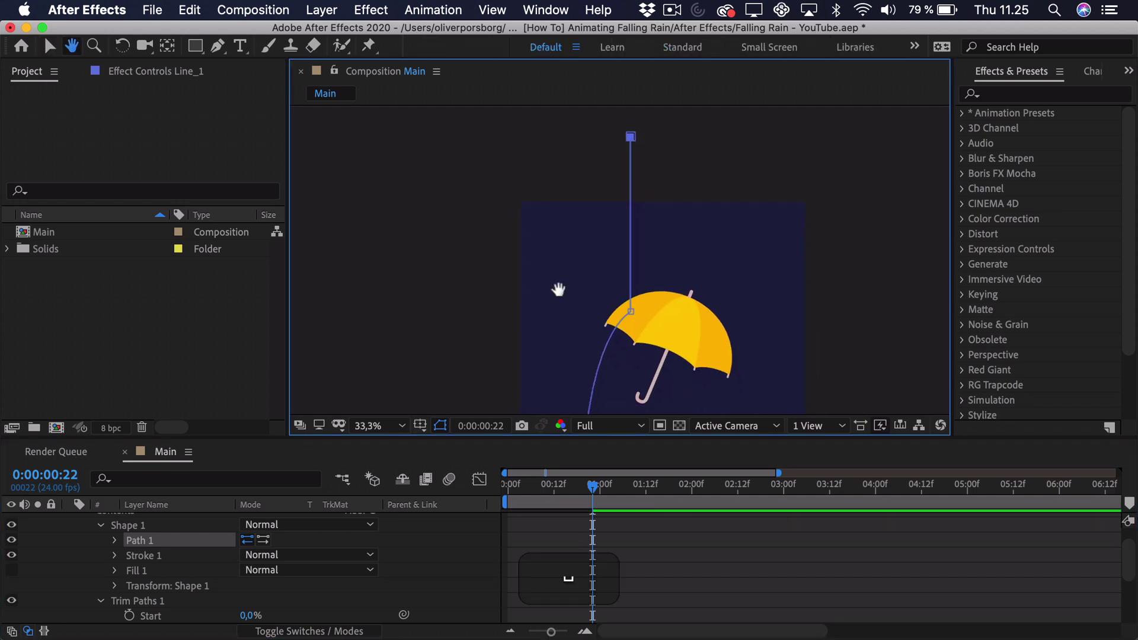
{"action": "left_click_drag", "start_coordinate": [558, 289], "coordinate": [554, 218]}
{"action": "left_click", "coordinate": [372, 426]}
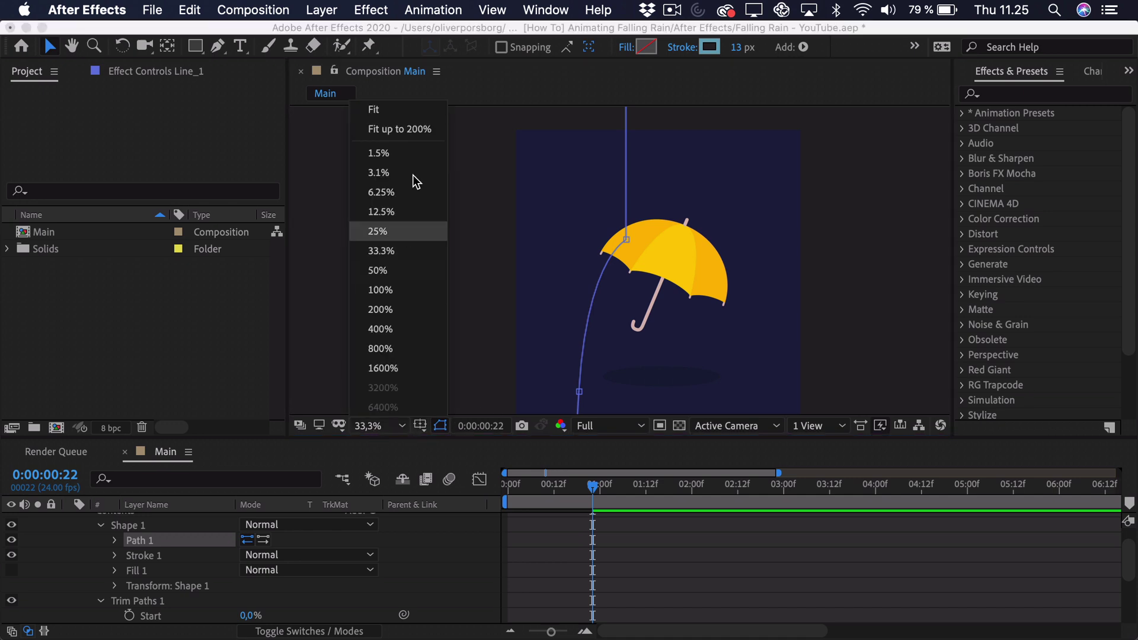
{"action": "left_click", "coordinate": [421, 133]}
{"action": "left_click", "coordinate": [557, 485]}
{"action": "key", "text": "space"}
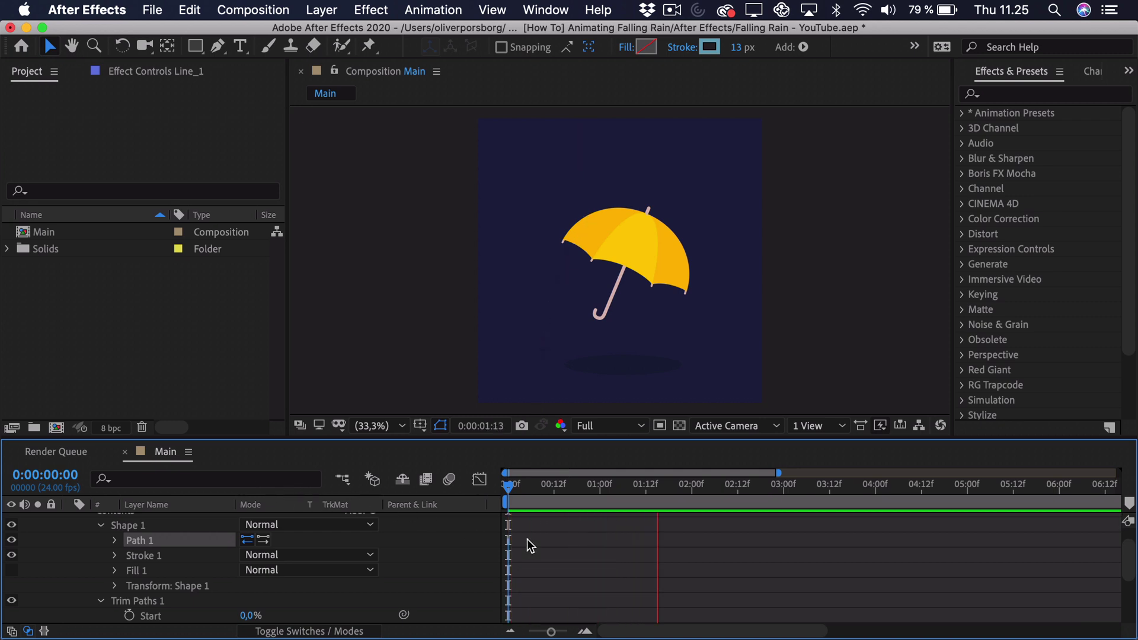
Move the second Offset keyframe earlier to about frame 14 and replay the preview
{"action": "key", "text": "space"}
{"action": "scroll", "coordinate": [560, 548], "scroll_direction": "up", "scroll_amount": 1}
{"action": "scroll", "coordinate": [560, 548], "scroll_direction": "down", "scroll_amount": 5}
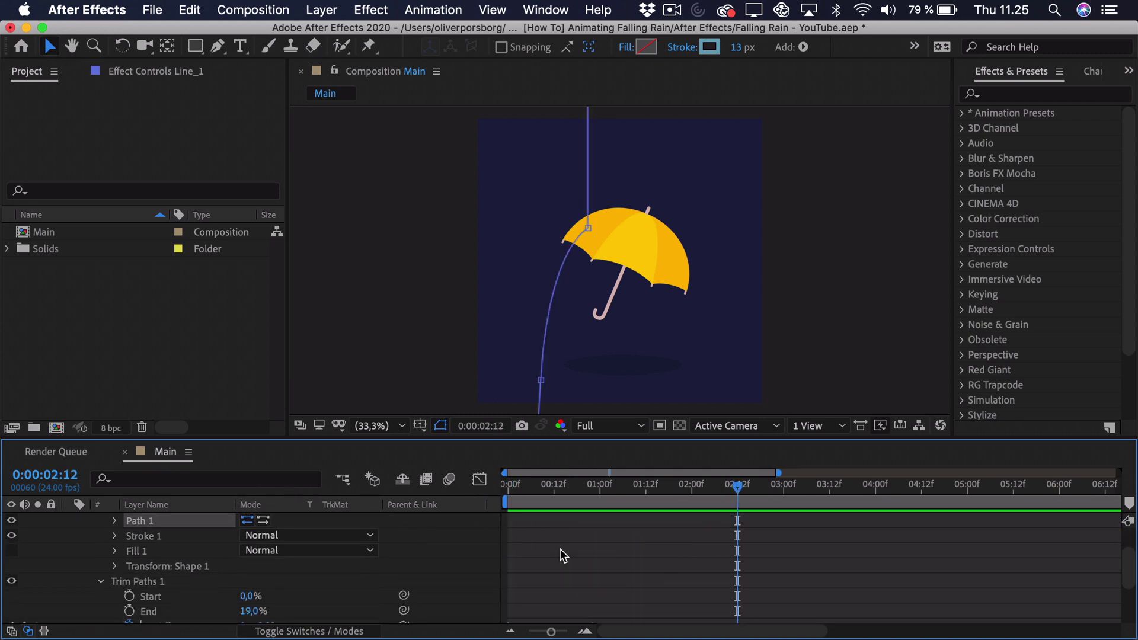
{"action": "left_click_drag", "start_coordinate": [593, 581], "coordinate": [569, 582]}
{"action": "left_click_drag", "start_coordinate": [524, 495], "coordinate": [439, 576]}
{"action": "key", "text": "space"}
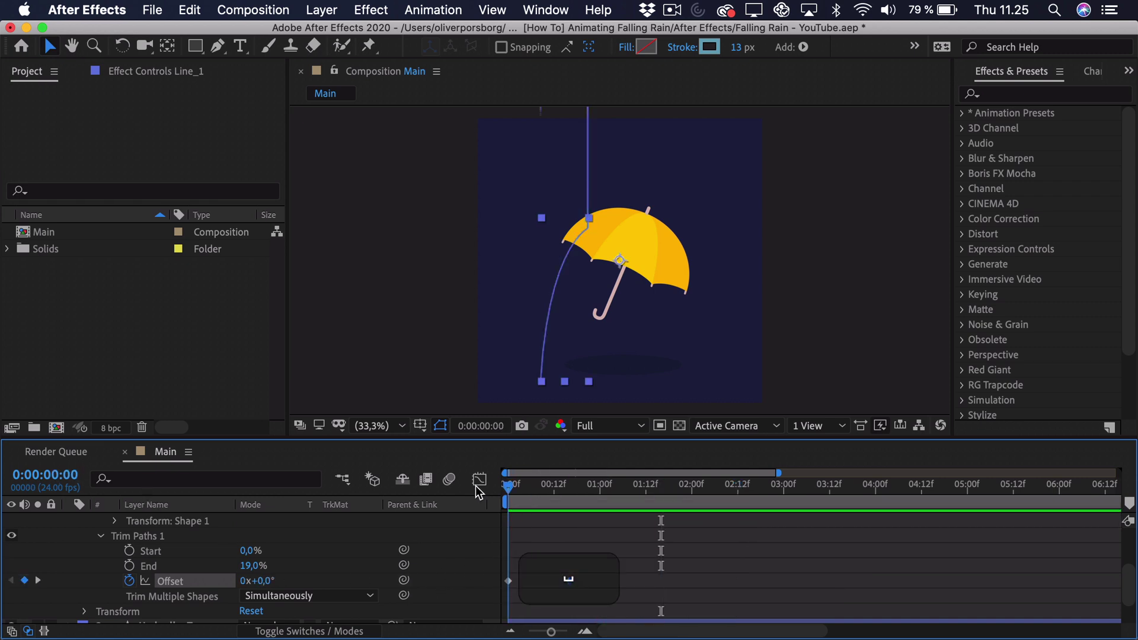
{"action": "left_click_drag", "start_coordinate": [570, 581], "coordinate": [563, 586]}
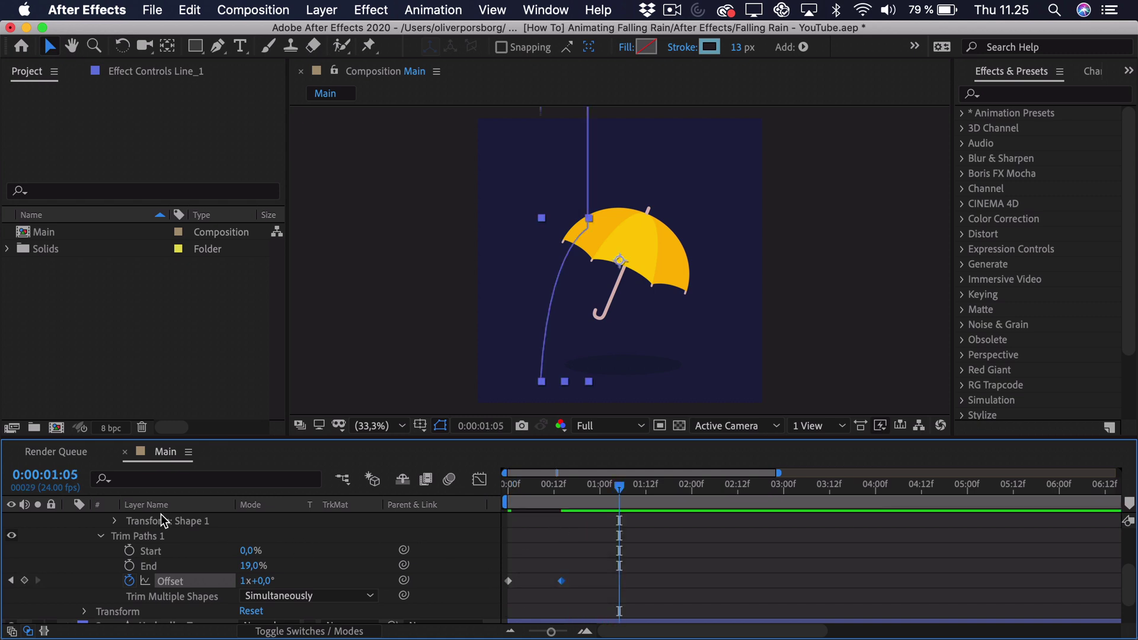
Add the expression loopOut(); to the Trim Paths Offset and play it
{"action": "key", "text": "alt"}
{"action": "left_click", "coordinate": [129, 582], "text": "alt"}
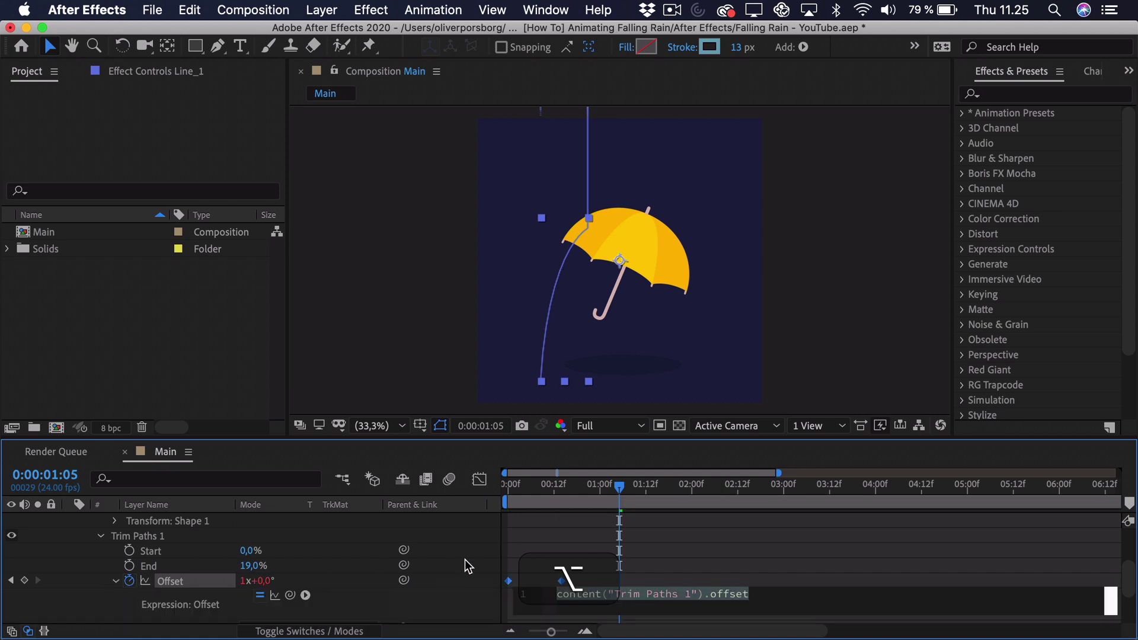
{"action": "type", "text": "loop"}
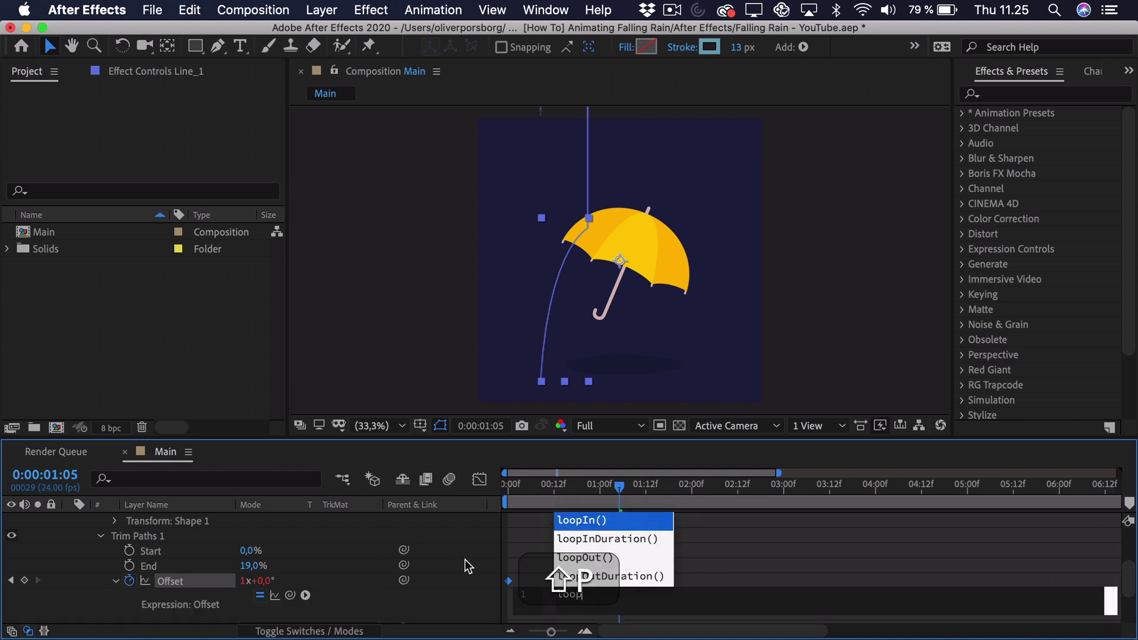
{"action": "type", "text": "Out();"}
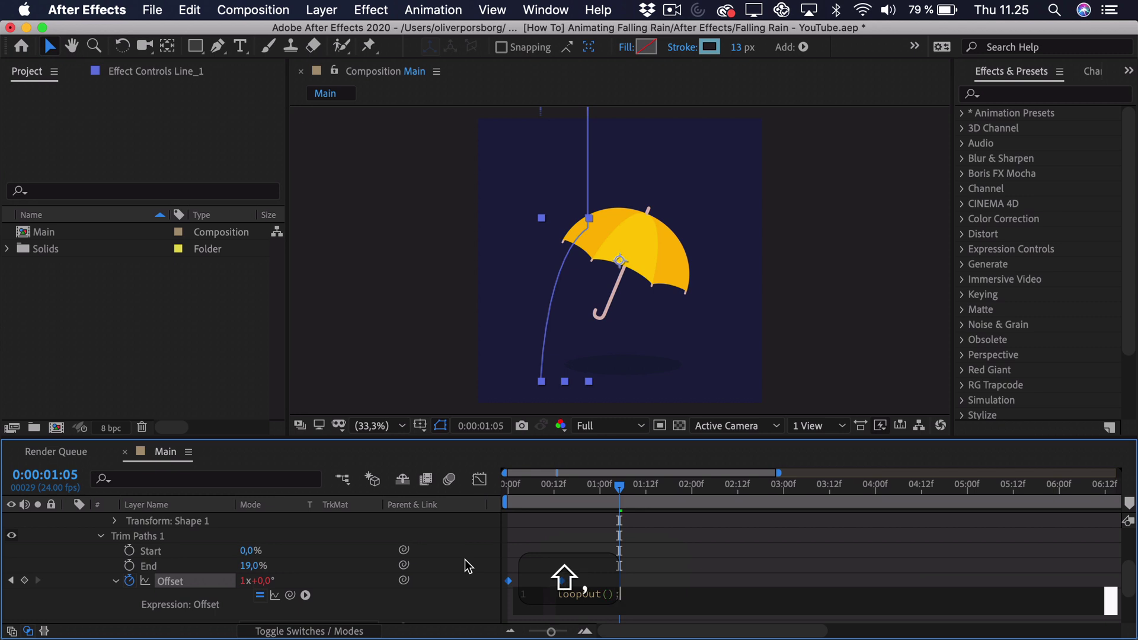
{"action": "left_click", "coordinate": [620, 527]}
{"action": "key", "text": "space"}
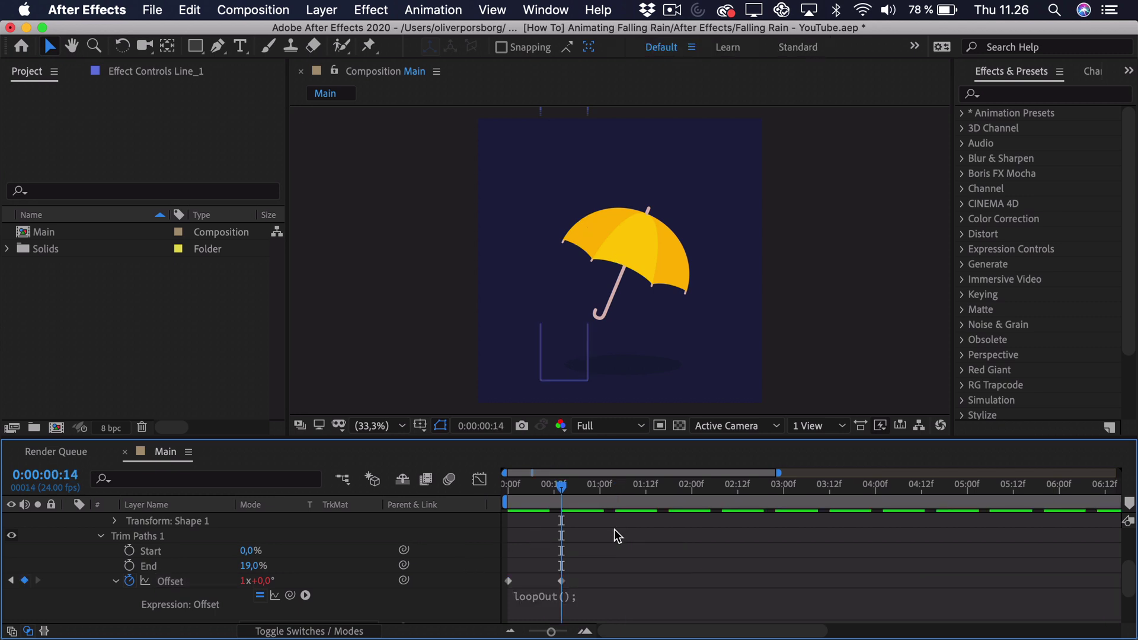
Return to the first frame, clear the selection, and preview the looping rain
{"action": "left_click_drag", "start_coordinate": [603, 541], "coordinate": [509, 588]}
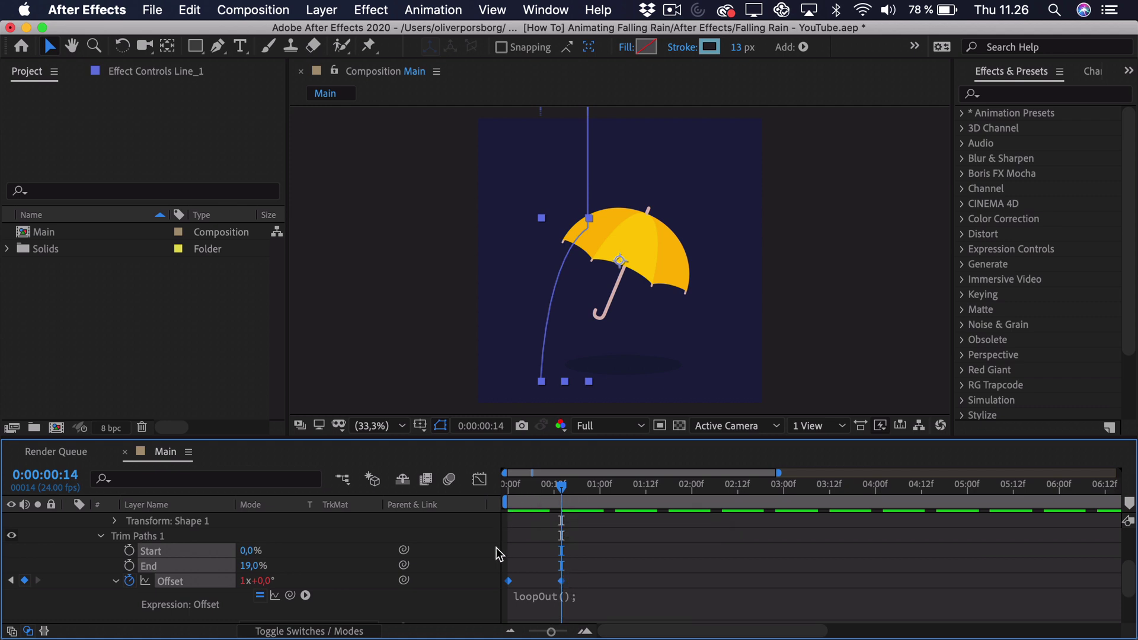
{"action": "left_click_drag", "start_coordinate": [555, 493], "coordinate": [508, 492]}
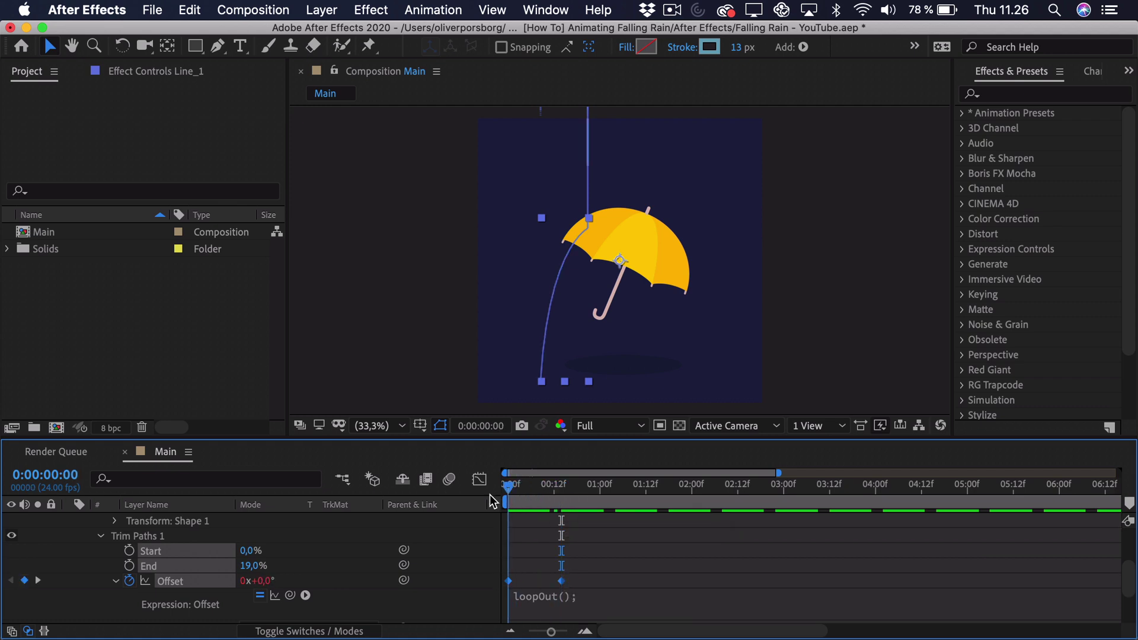
{"action": "left_click", "coordinate": [579, 559]}
{"action": "key", "text": "space"}
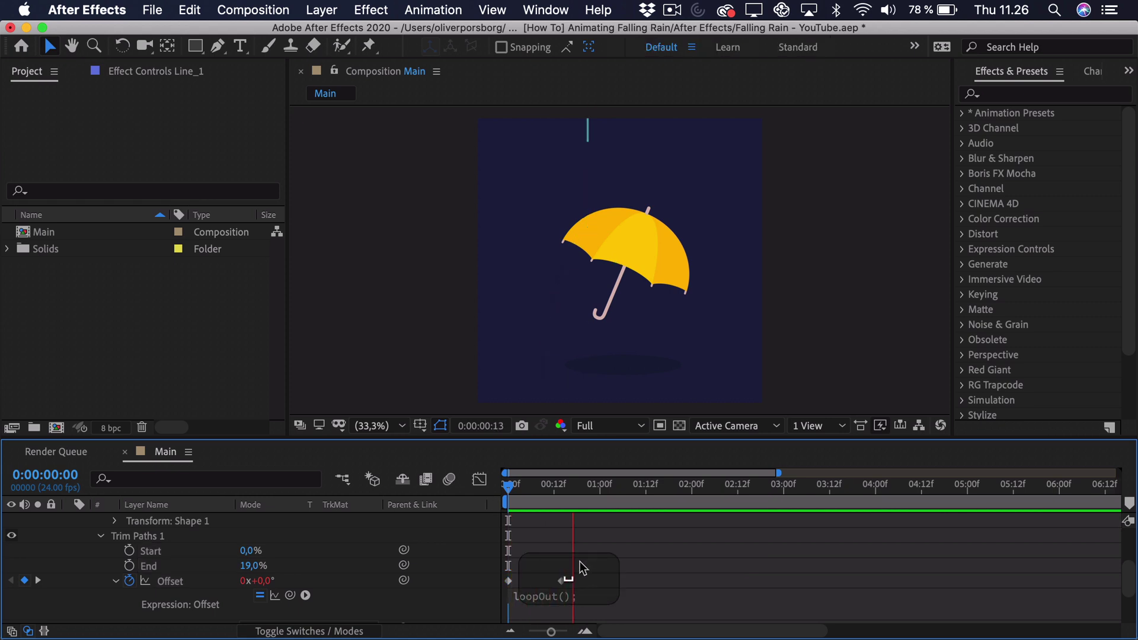
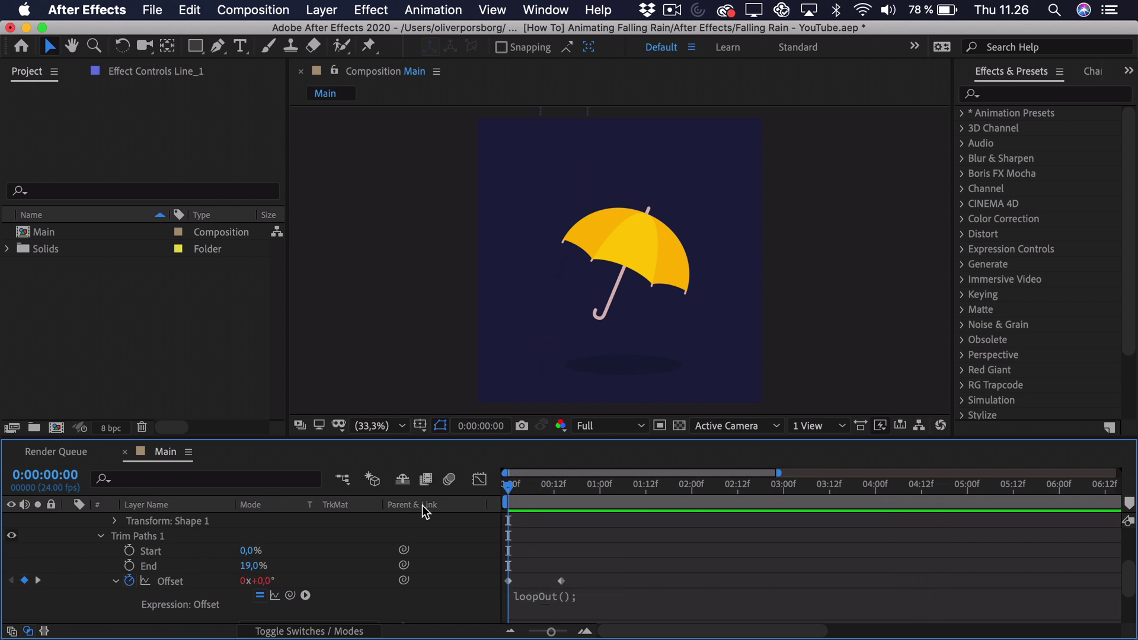
Scrub to frame 12, then pan and zoom the view in on the raindrop line
{"action": "left_click_drag", "start_coordinate": [509, 485], "coordinate": [553, 489]}
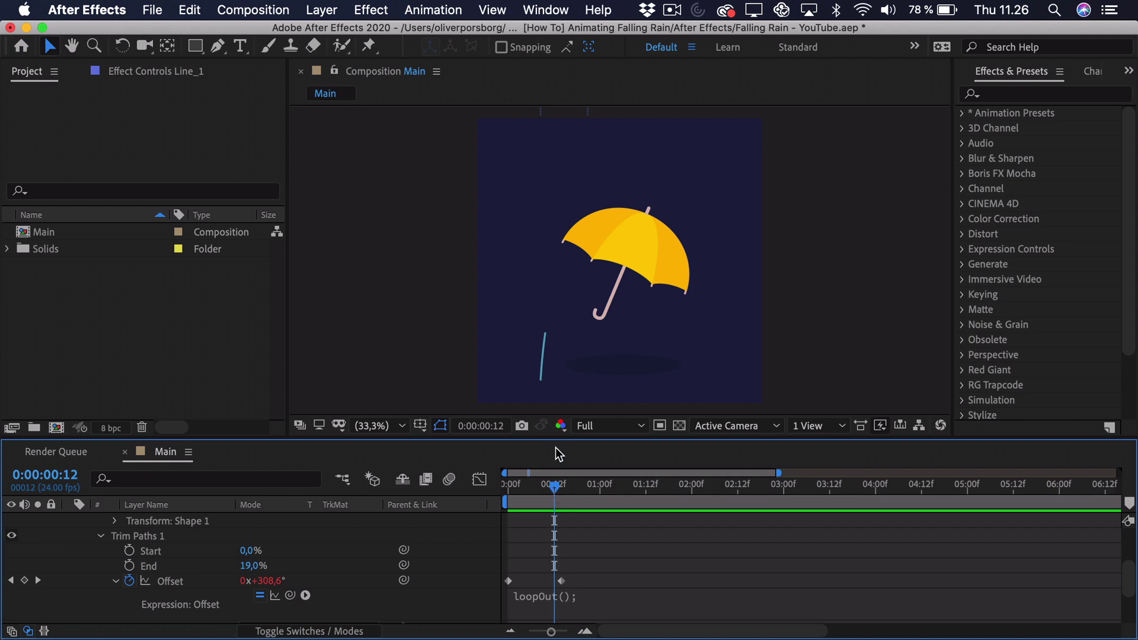
{"action": "scroll", "coordinate": [535, 361], "scroll_direction": "up", "scroll_amount": 1}
{"action": "key", "text": "space"}
{"action": "left_click_drag", "start_coordinate": [535, 362], "coordinate": [673, 172]}
{"action": "scroll", "coordinate": [515, 333], "scroll_direction": "up", "scroll_amount": 2}
{"action": "key", "text": "space"}
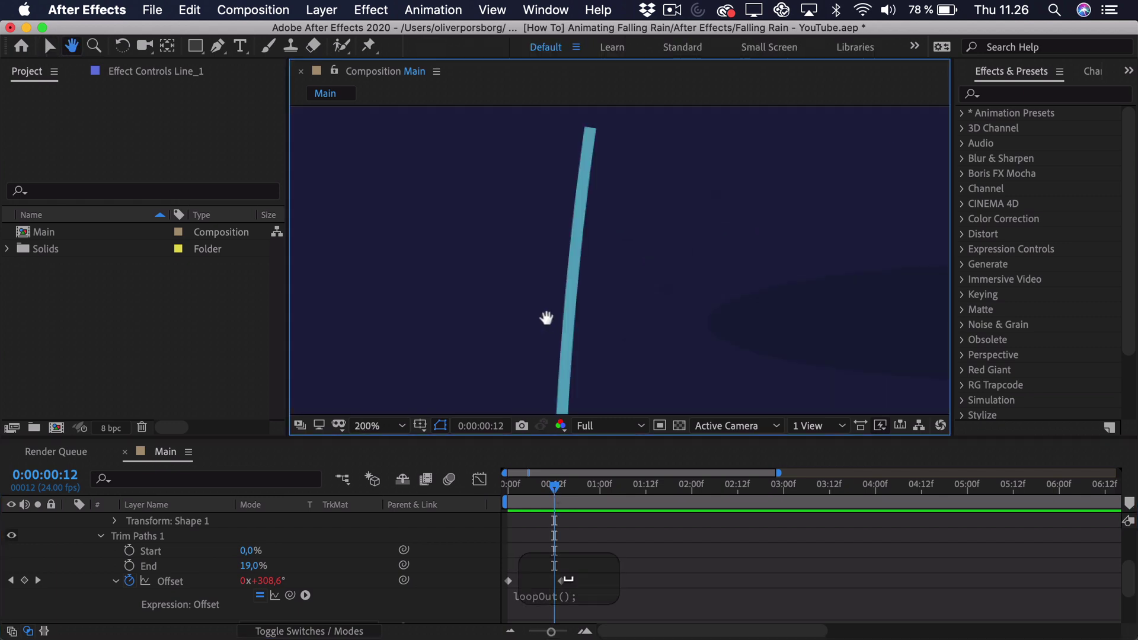
Center the raindrop line in view and collapse the Shape 1 and Trim Paths property lists
{"action": "left_click_drag", "start_coordinate": [545, 317], "coordinate": [602, 266]}
{"action": "scroll", "coordinate": [133, 591], "scroll_direction": "up", "scroll_amount": 6}
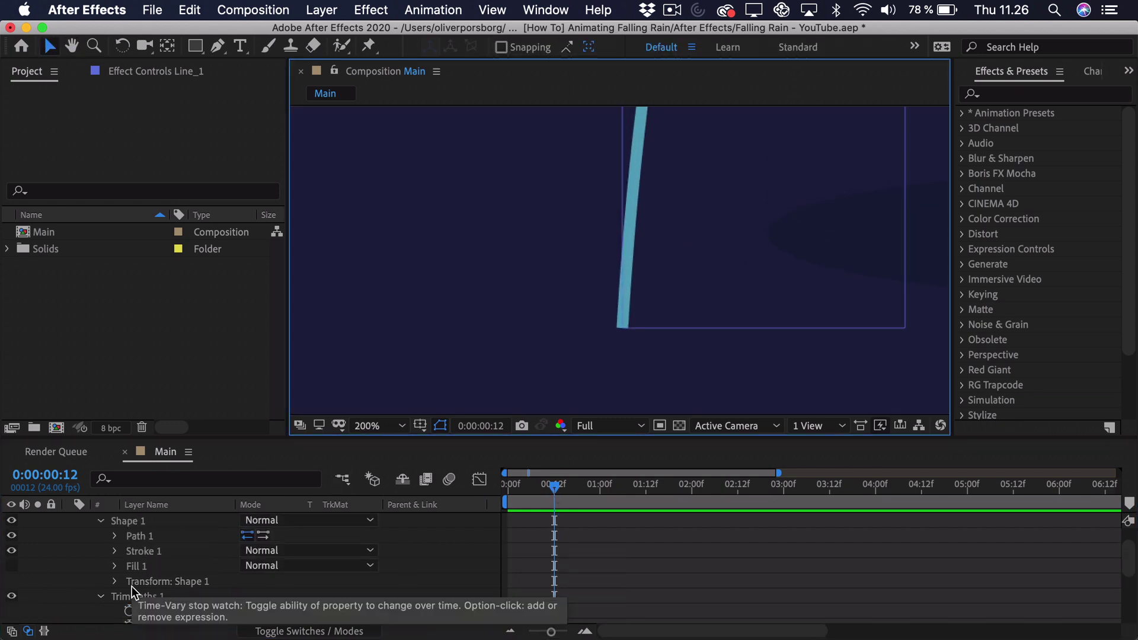
{"action": "left_click", "coordinate": [104, 554]}
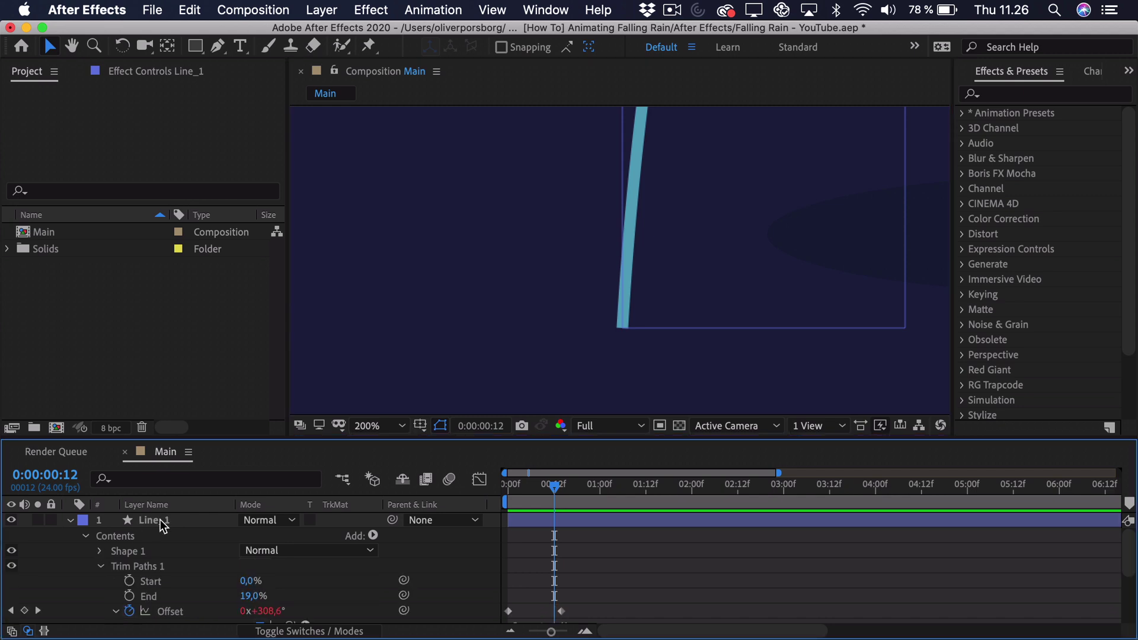
{"action": "left_click", "coordinate": [101, 567]}
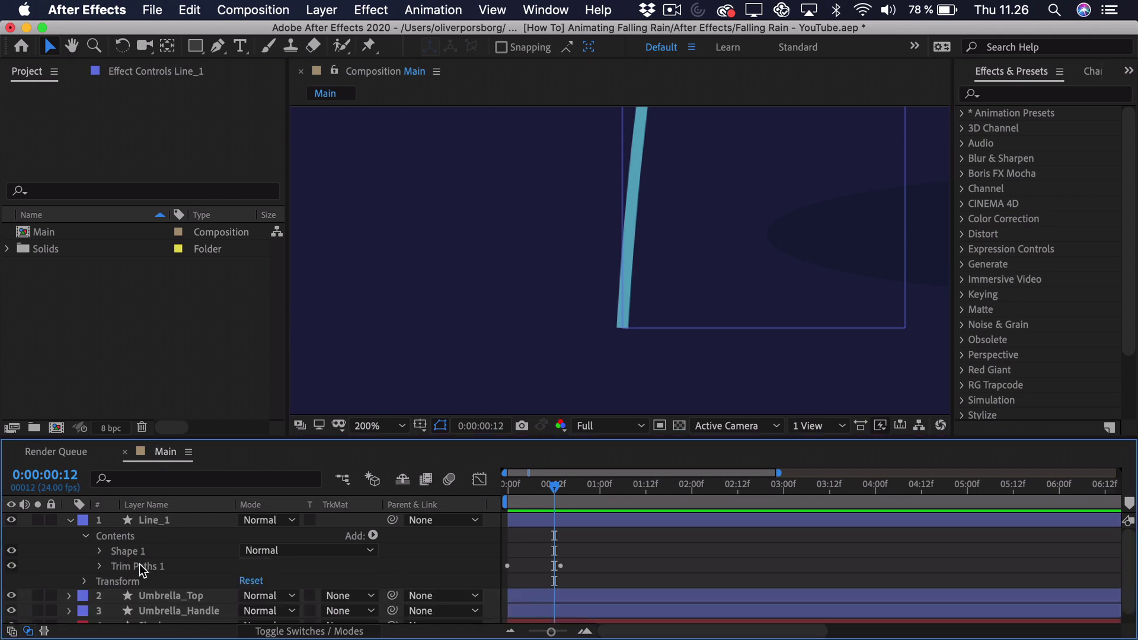
Group Shape 1 with Trim Paths 1 and rename the new group 'Rain'
{"action": "left_click", "coordinate": [123, 554]}
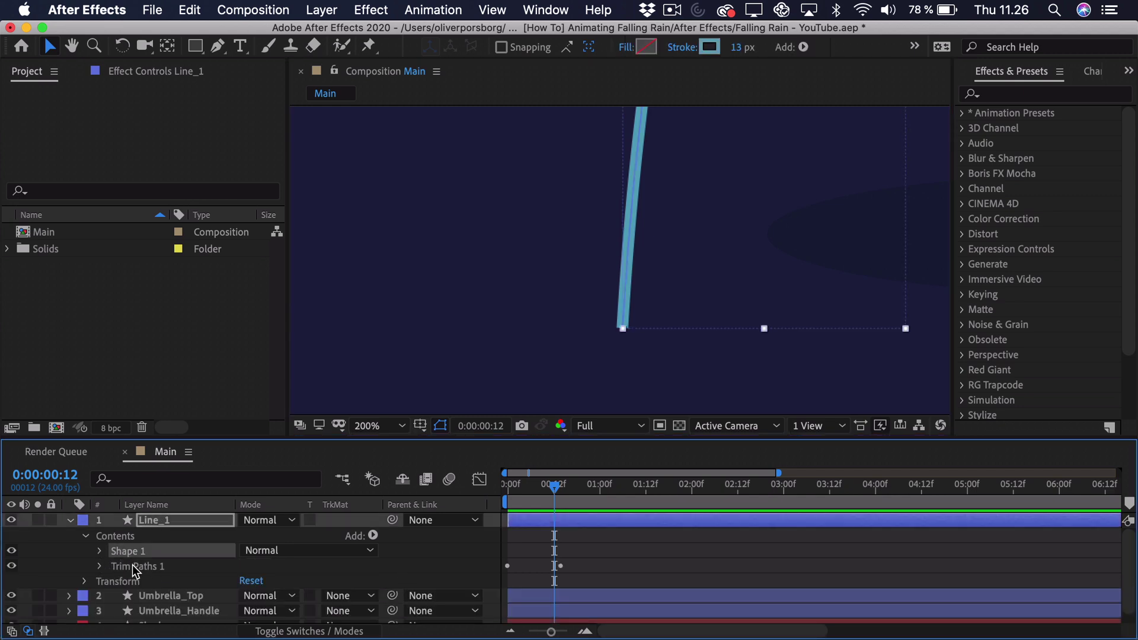
{"action": "left_click", "coordinate": [135, 568], "text": "shift"}
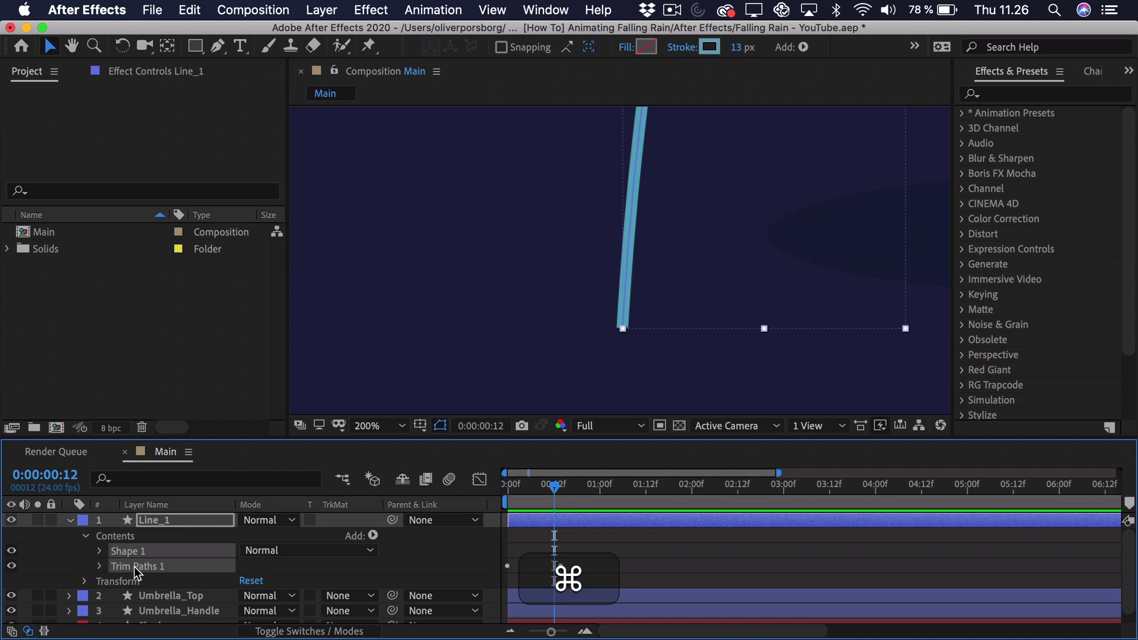
{"action": "key", "text": "super+g"}
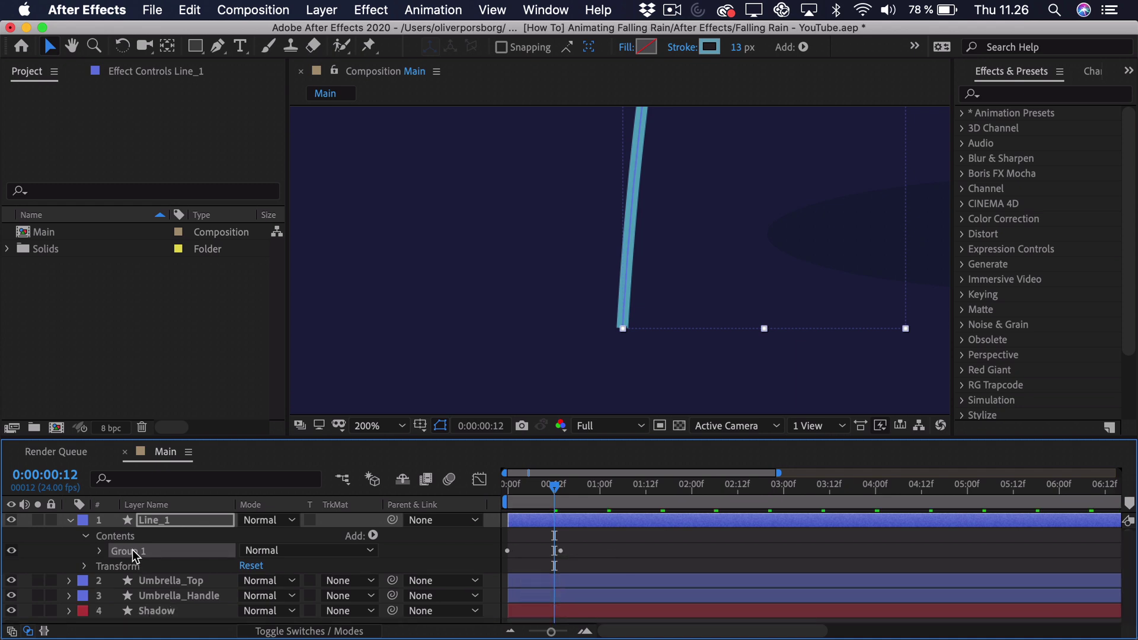
{"action": "key", "text": "Return"}
{"action": "type", "text": "Rain"}
{"action": "left_click", "coordinate": [141, 541]}
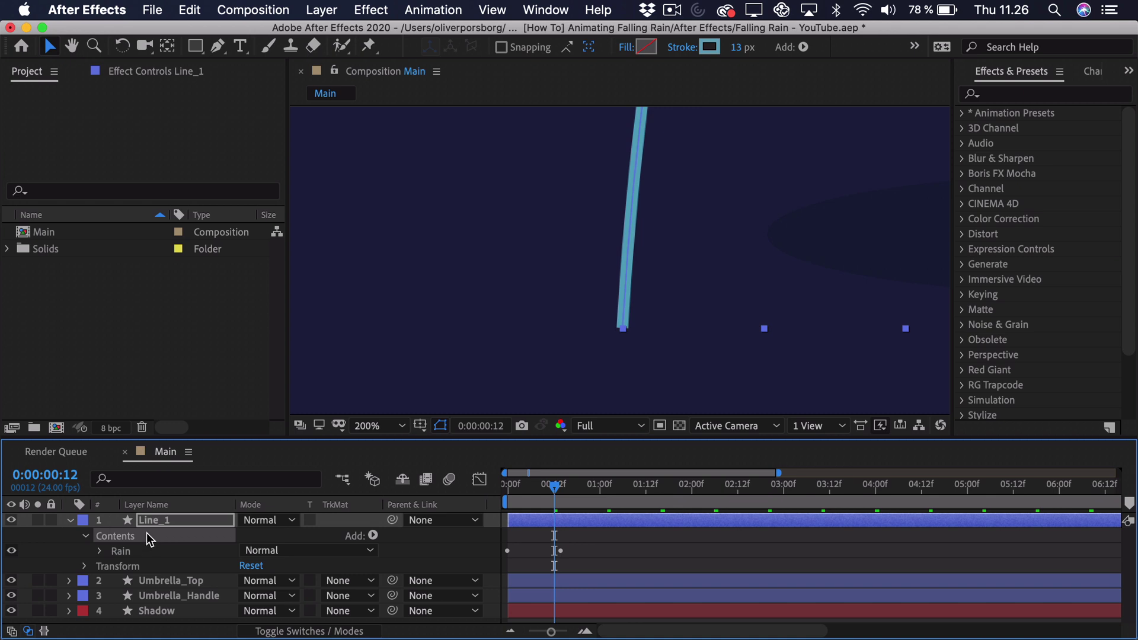
{"action": "left_click", "coordinate": [155, 522]}
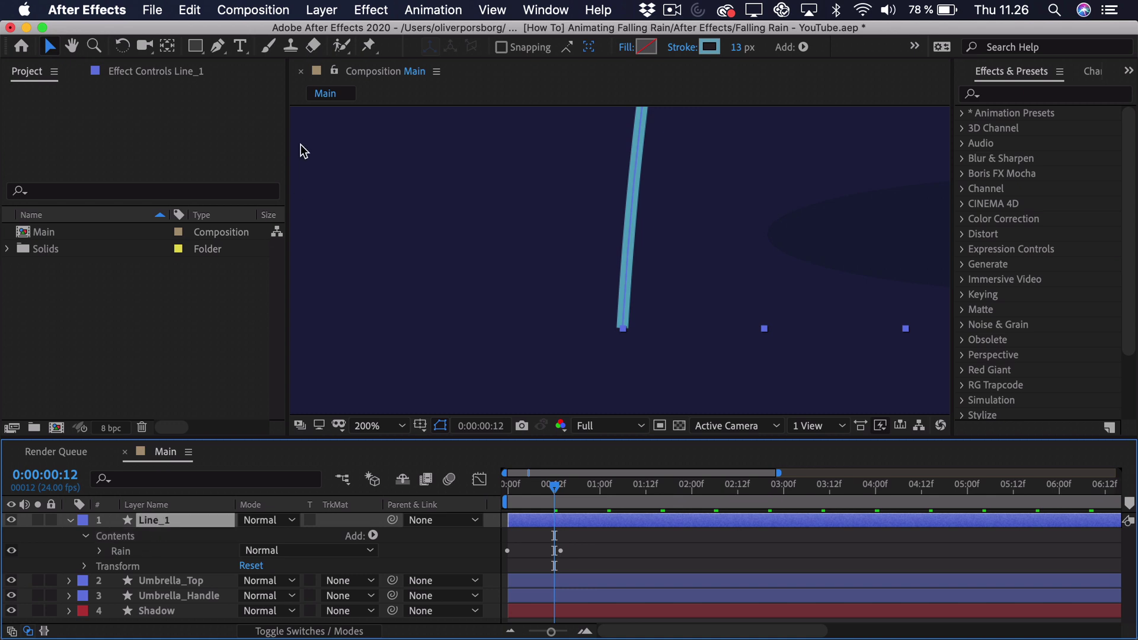
Draw the left curved splash arm from the raindrop's bottom end with the Pen tool
{"action": "left_click", "coordinate": [216, 47]}
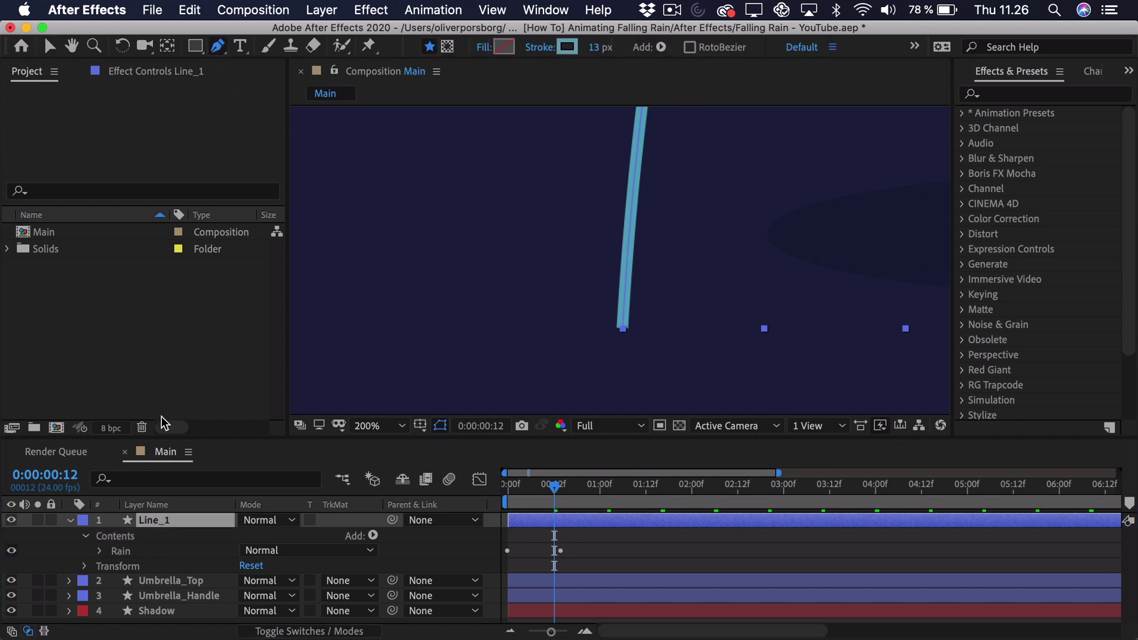
{"action": "left_click", "coordinate": [121, 552]}
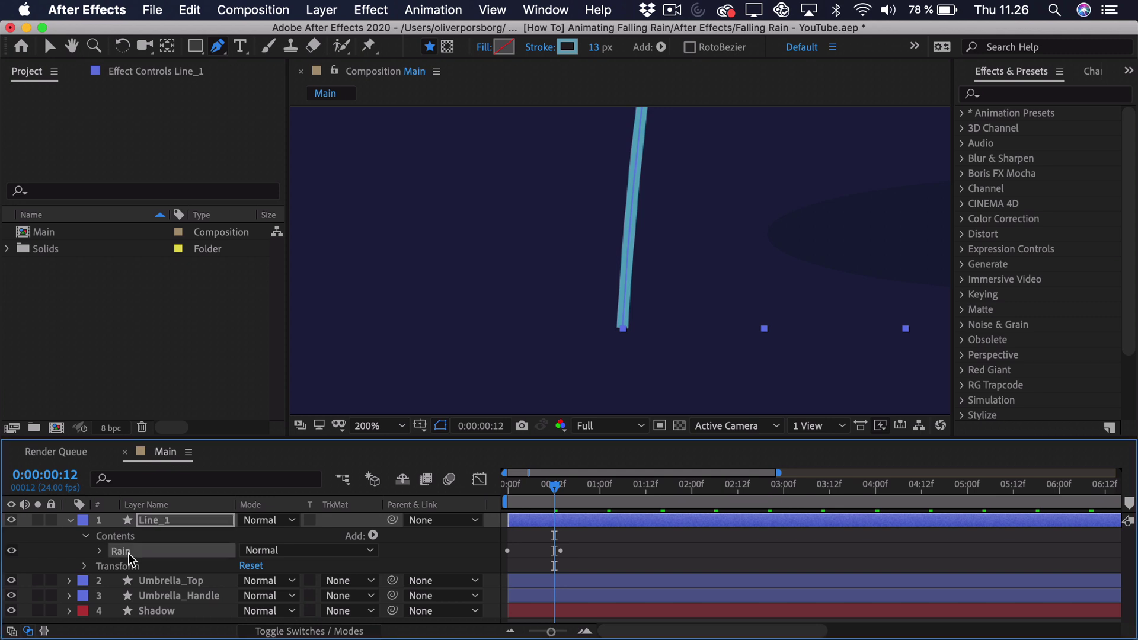
{"action": "left_click", "coordinate": [152, 521]}
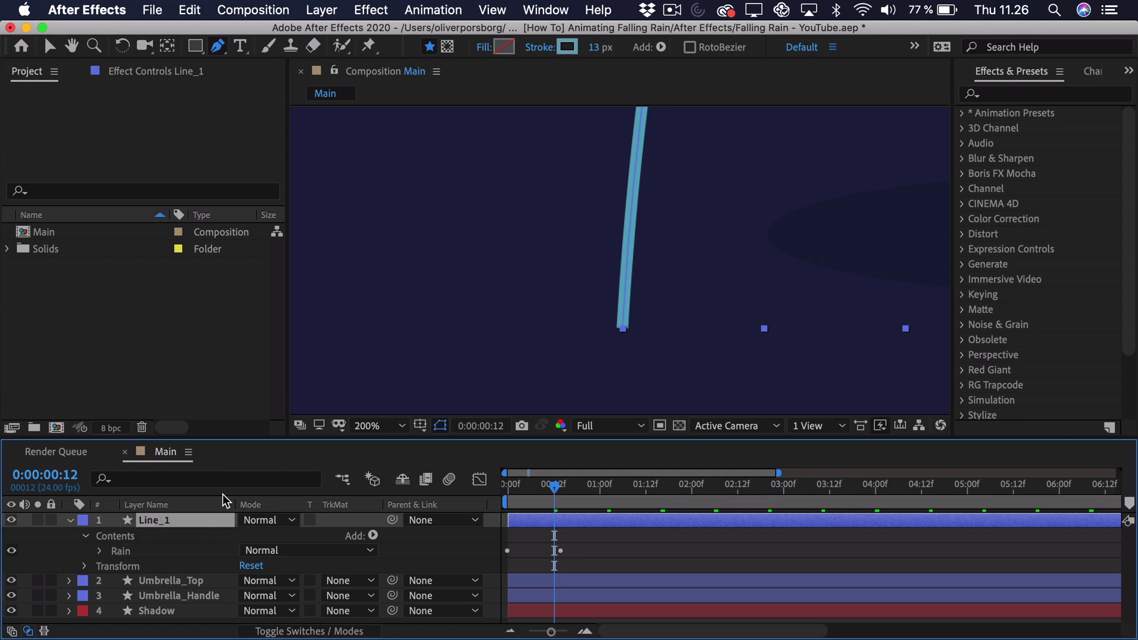
{"action": "left_click_drag", "start_coordinate": [613, 322], "coordinate": [688, 332]}
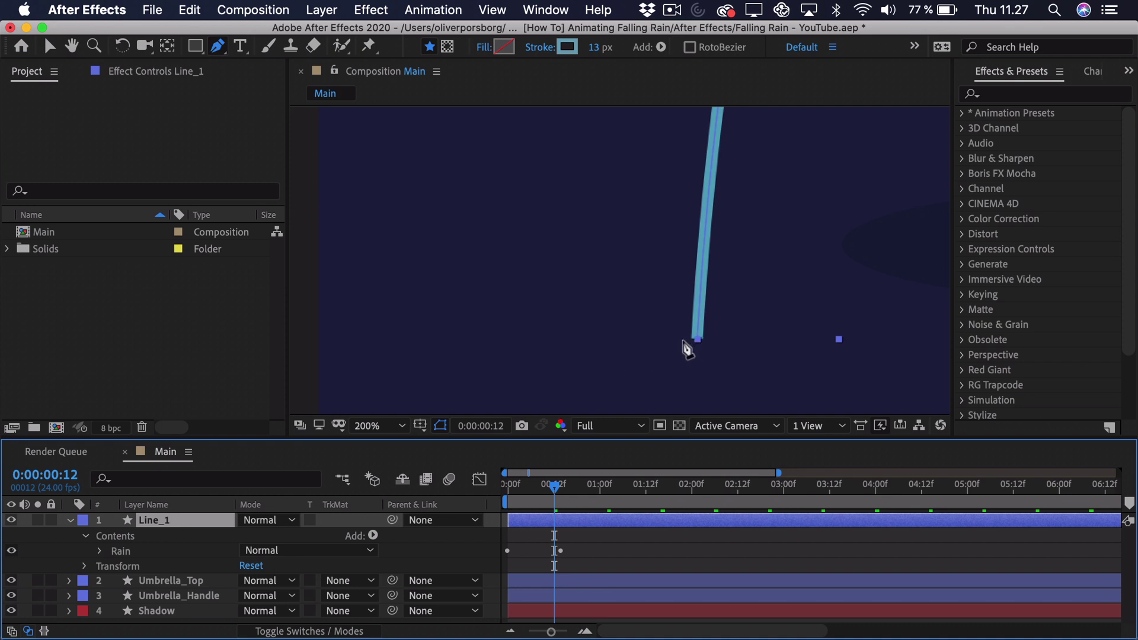
{"action": "left_click", "coordinate": [682, 340]}
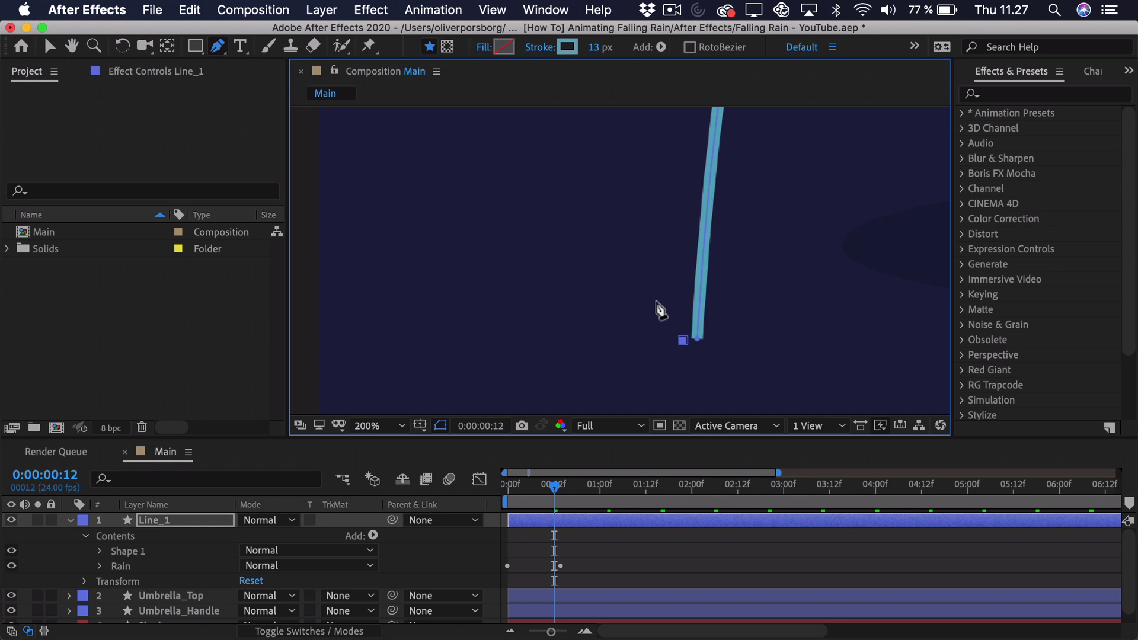
{"action": "mouse_move", "coordinate": [649, 287]}
{"action": "left_mouse_down"}
{"action": "mouse_move", "coordinate": [621, 286]}
{"action": "mouse_move", "coordinate": [669, 286]}
{"action": "left_mouse_up"}
{"action": "key", "text": "v"}
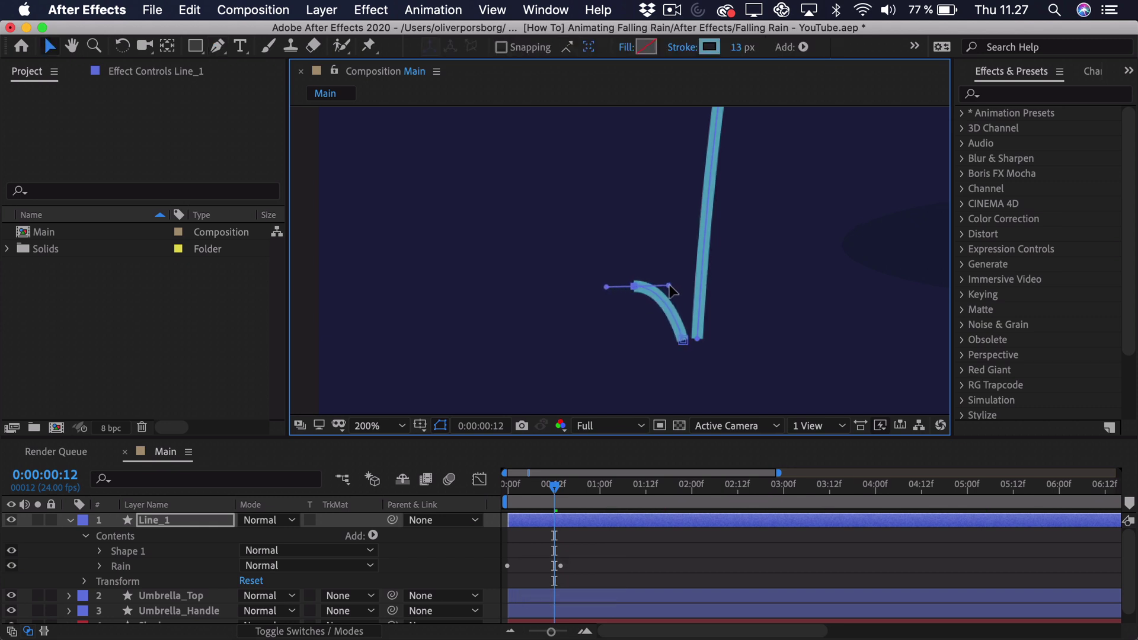
{"action": "left_click_drag", "start_coordinate": [682, 340], "coordinate": [694, 337]}
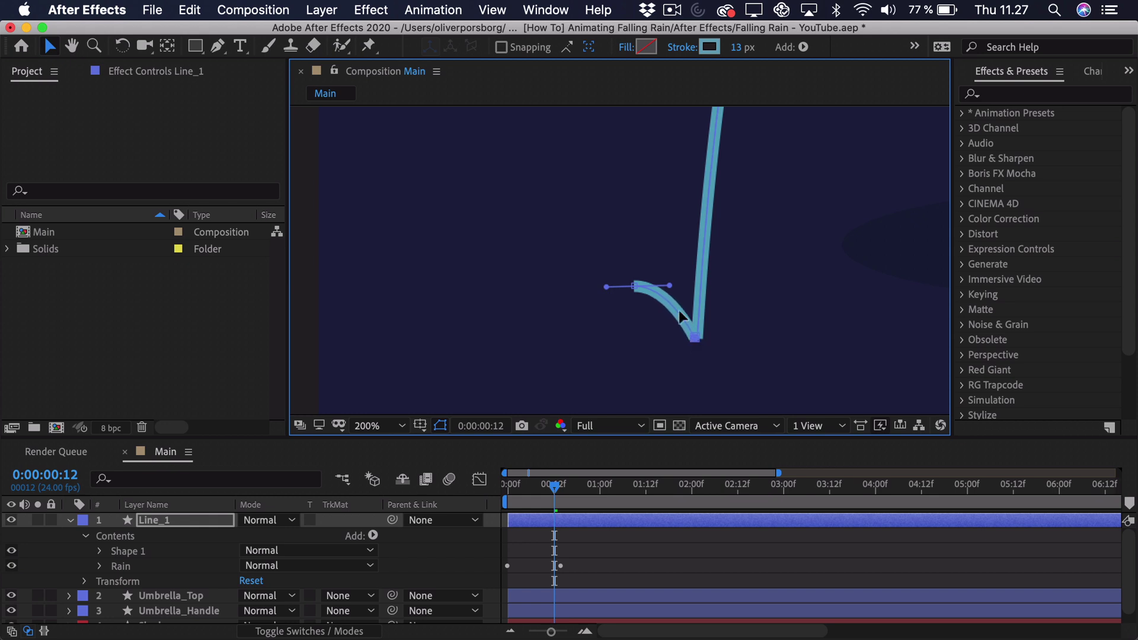
{"action": "left_click_drag", "start_coordinate": [670, 285], "coordinate": [676, 285]}
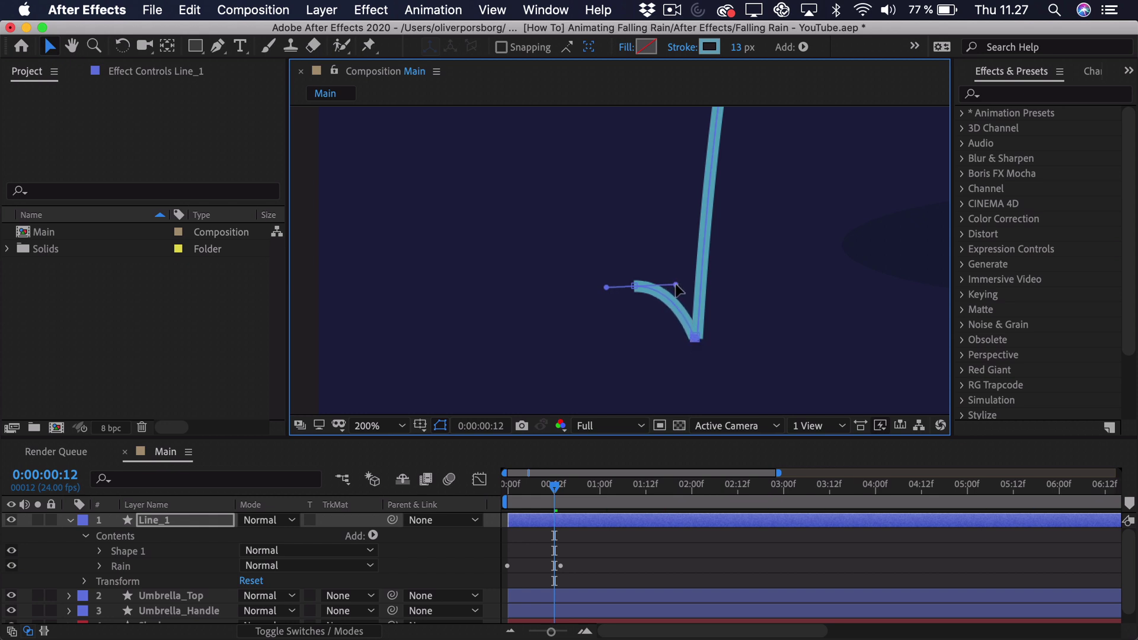
{"action": "left_click", "coordinate": [167, 524]}
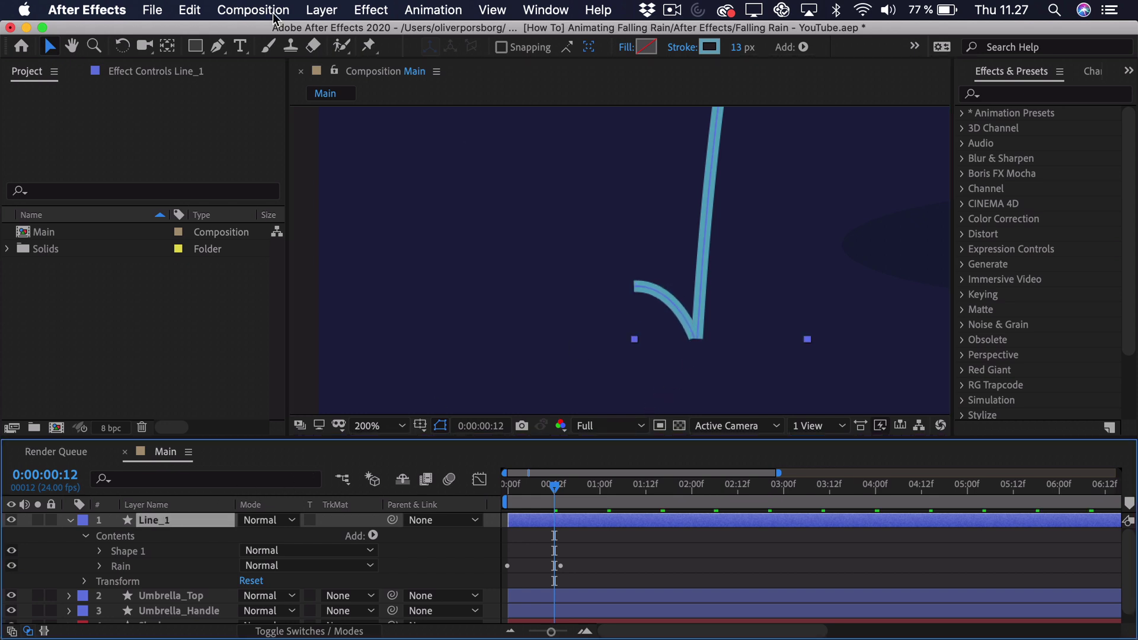
Draw the right curved splash arm and join its base to the left arm's base
{"action": "left_click", "coordinate": [217, 46]}
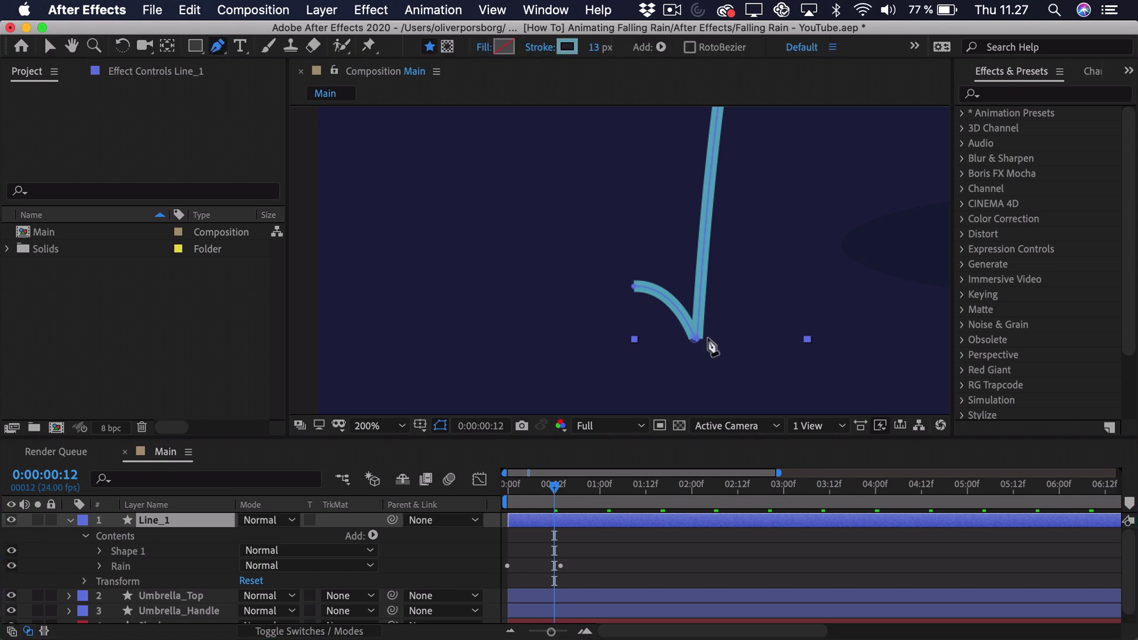
{"action": "left_click", "coordinate": [708, 339]}
{"action": "mouse_move", "coordinate": [758, 290]}
{"action": "left_mouse_down"}
{"action": "mouse_move", "coordinate": [792, 292]}
{"action": "mouse_move", "coordinate": [723, 288]}
{"action": "mouse_move", "coordinate": [775, 288]}
{"action": "left_mouse_up"}
{"action": "key", "text": "v"}
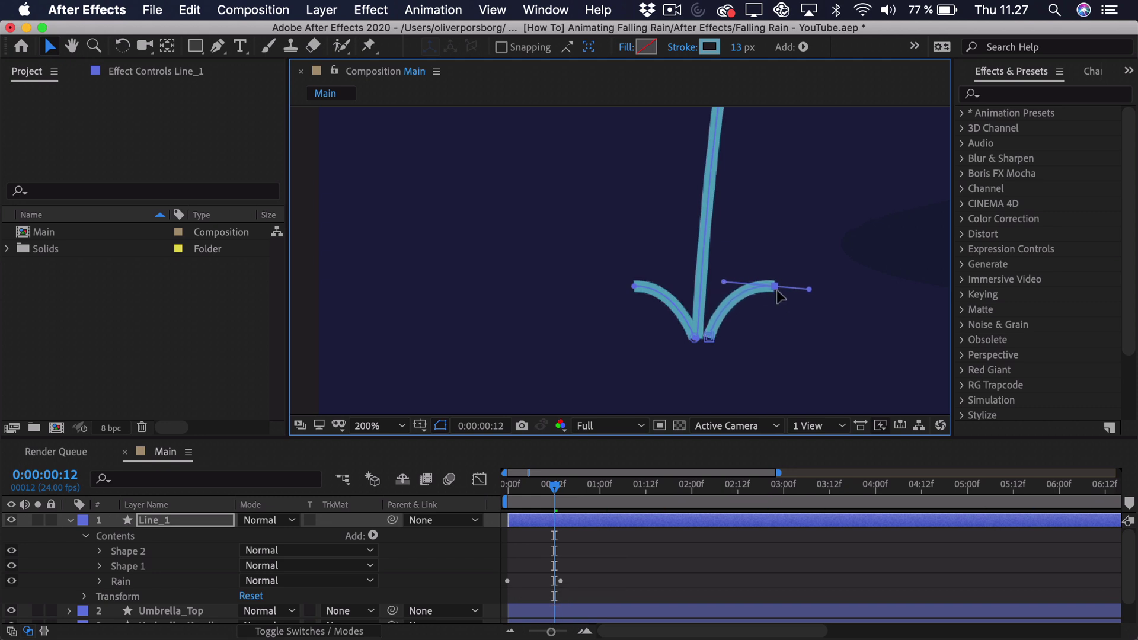
{"action": "left_click_drag", "start_coordinate": [709, 338], "coordinate": [700, 338]}
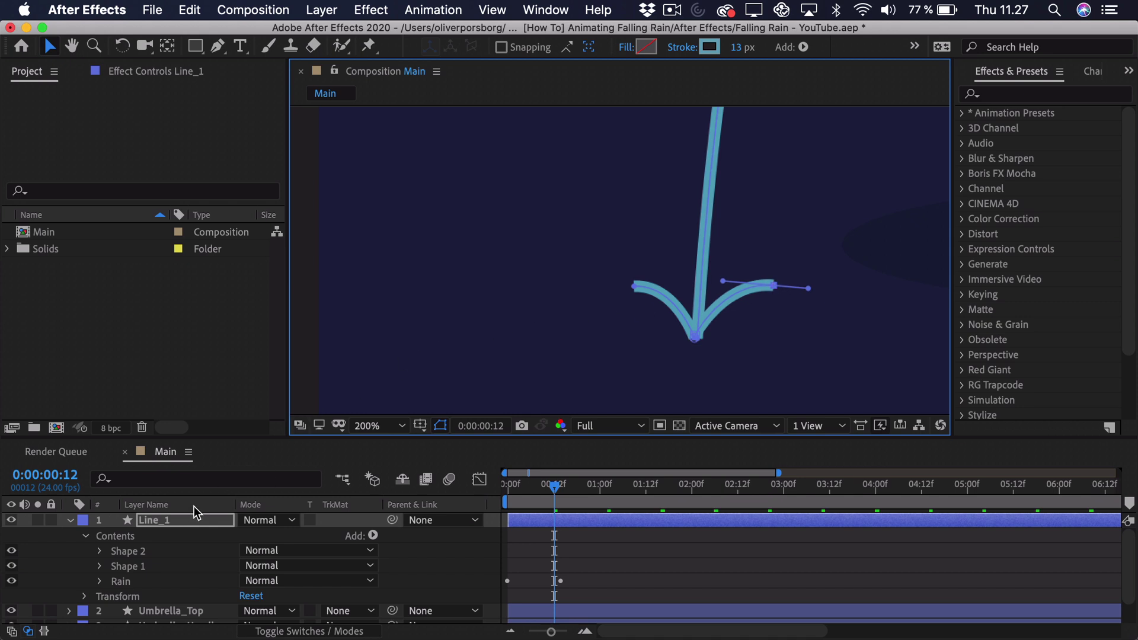
Group the two splash curves and add Trim Paths to the group
{"action": "left_click", "coordinate": [144, 553]}
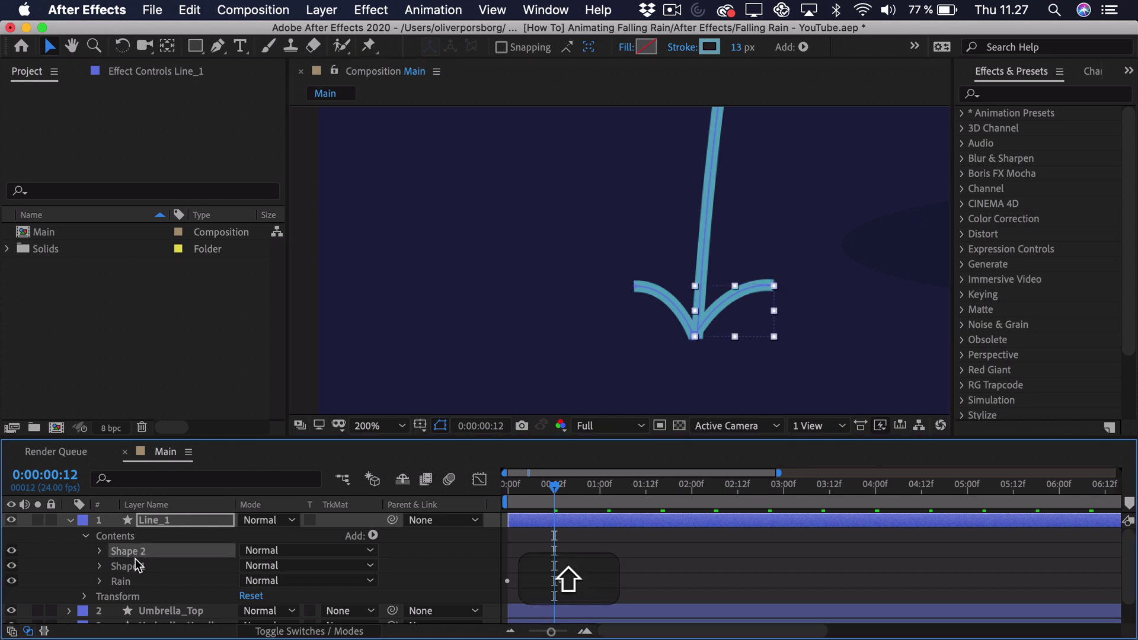
{"action": "left_click", "coordinate": [138, 568], "text": "shift"}
{"action": "key", "text": "super+g"}
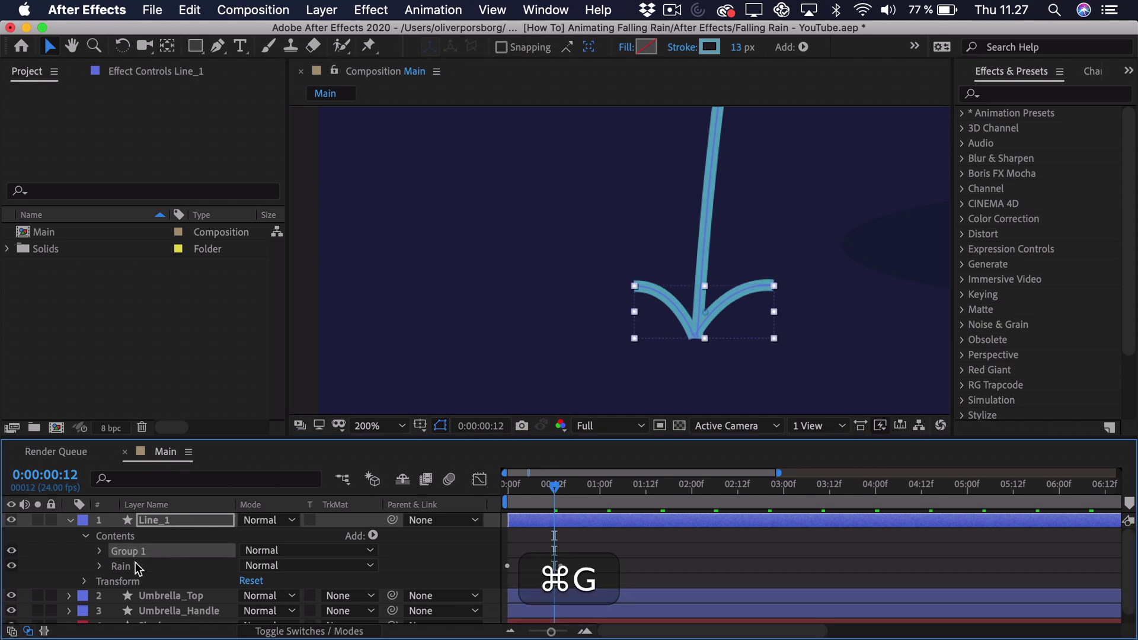
{"action": "left_click", "coordinate": [372, 535]}
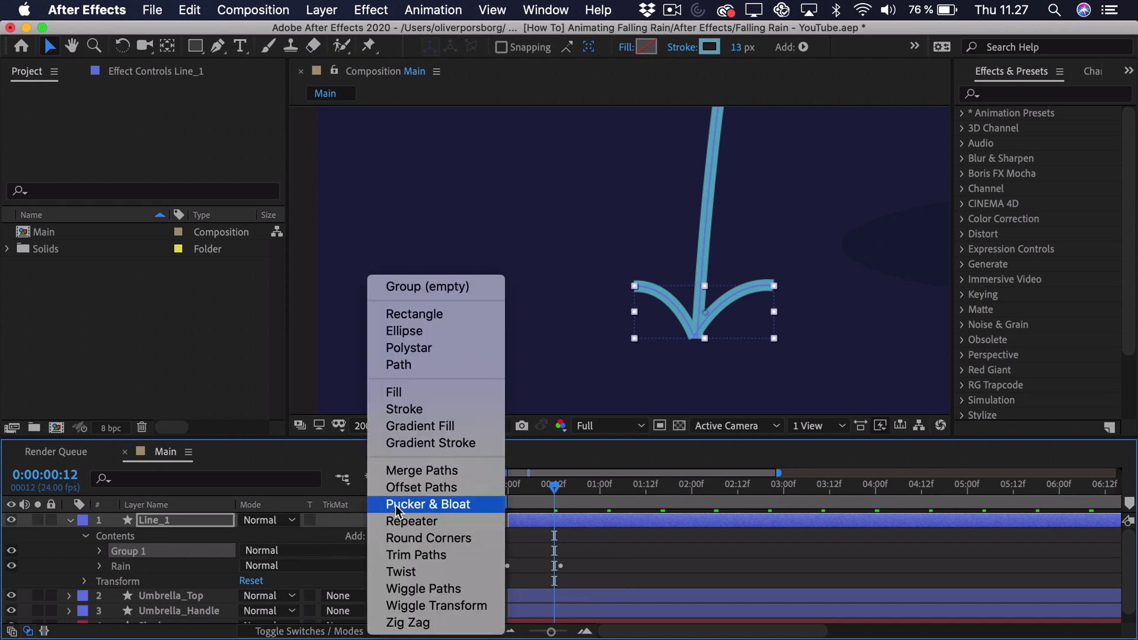
{"action": "left_click", "coordinate": [409, 555]}
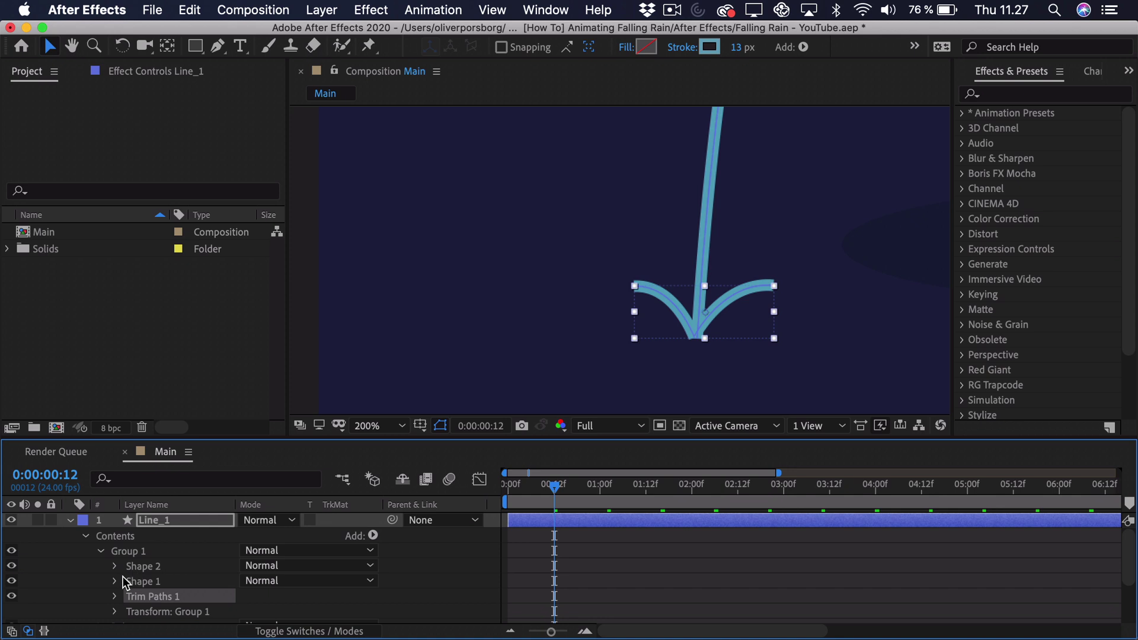
Set the splash Trim Paths End to 0% so the splash is hidden
{"action": "scroll", "coordinate": [121, 572], "scroll_direction": "down", "scroll_amount": 1}
{"action": "left_click", "coordinate": [117, 580]}
{"action": "scroll", "coordinate": [121, 586], "scroll_direction": "down", "scroll_amount": 1}
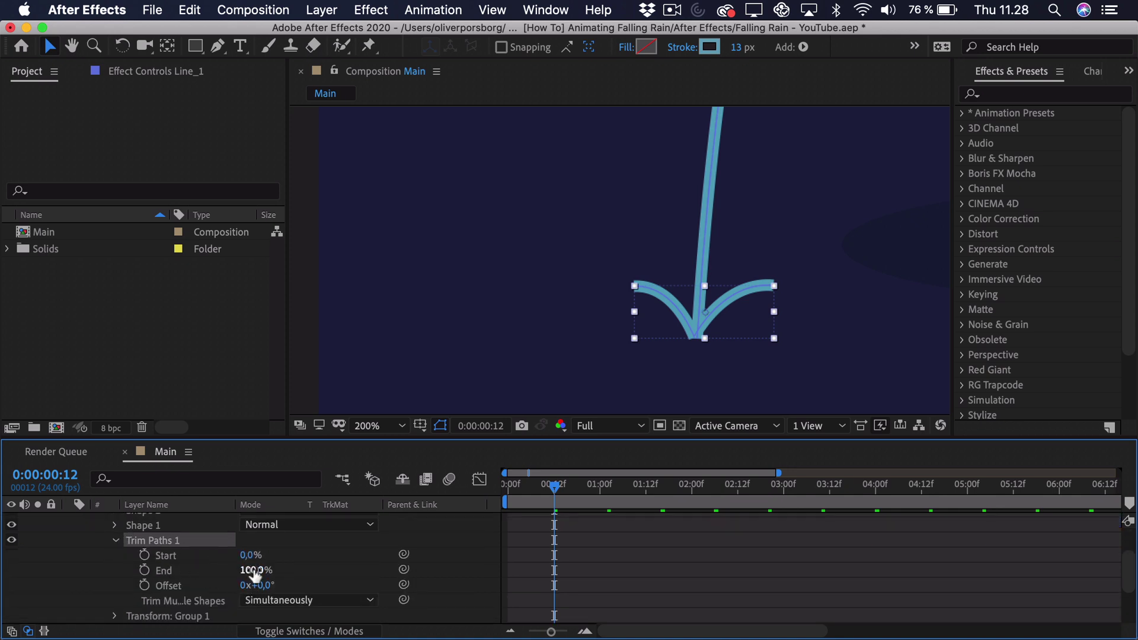
{"action": "left_click", "coordinate": [252, 570]}
{"action": "type", "text": "10"}
{"action": "key", "text": "Return"}
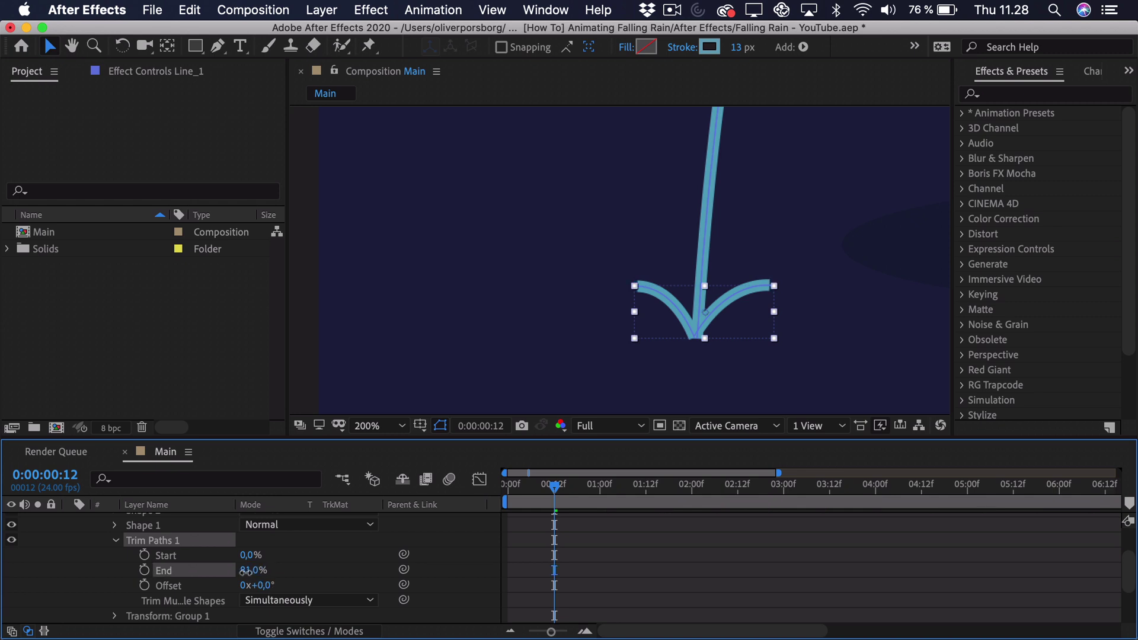
{"action": "left_click_drag", "start_coordinate": [188, 578], "coordinate": [144, 583]}
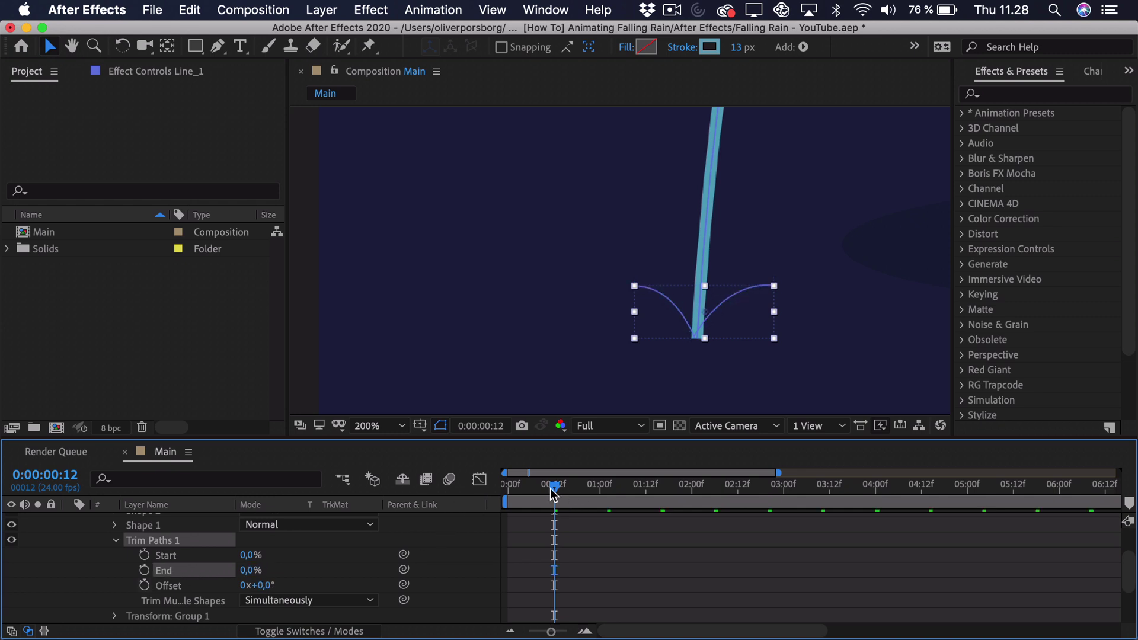
{"action": "mouse_move", "coordinate": [554, 494]}
{"action": "left_mouse_down"}
{"action": "mouse_move", "coordinate": [538, 493]}
{"action": "mouse_move", "coordinate": [554, 496]}
{"action": "left_mouse_up"}
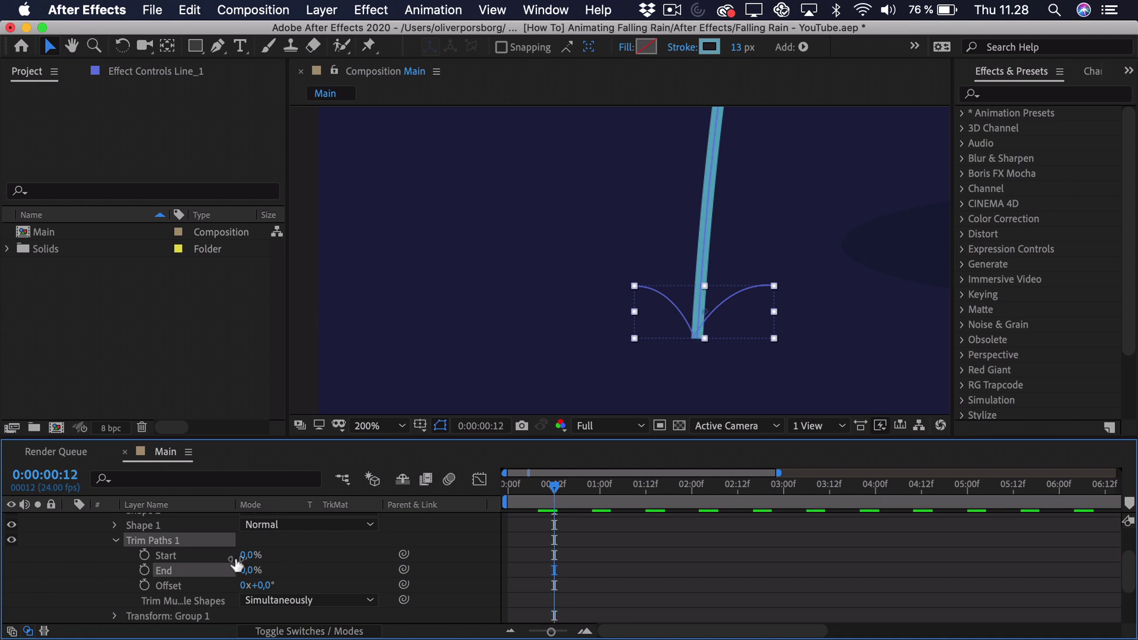
Keyframe Start and End at frame 12, then raise both to 100% at frame 19
{"action": "left_click", "coordinate": [144, 556]}
{"action": "left_click", "coordinate": [144, 570]}
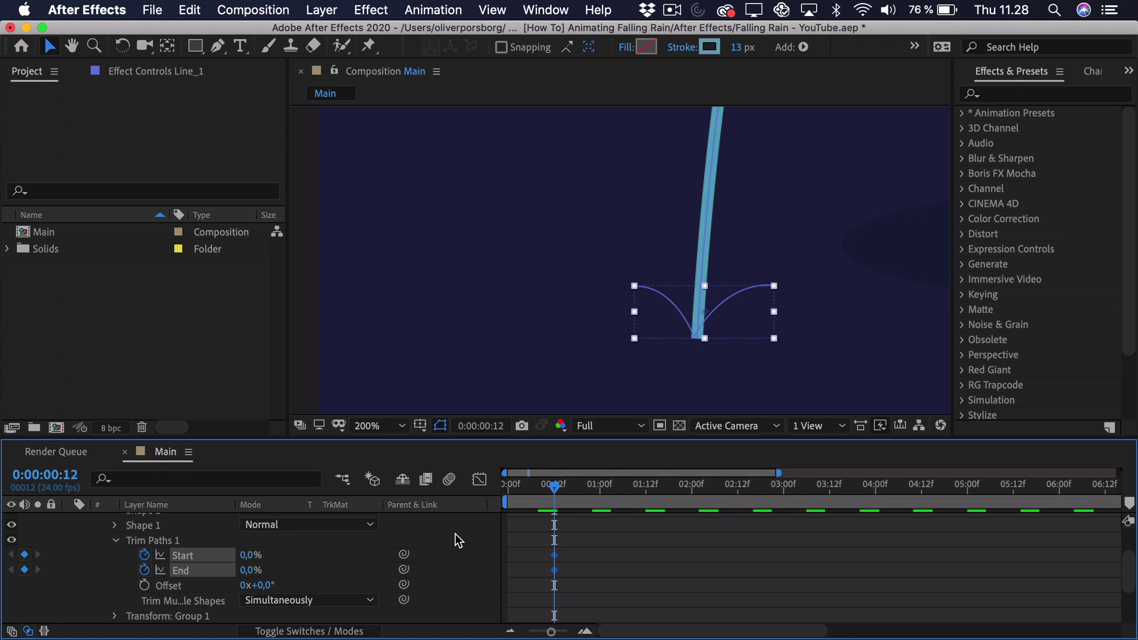
{"action": "key", "text": "super"}
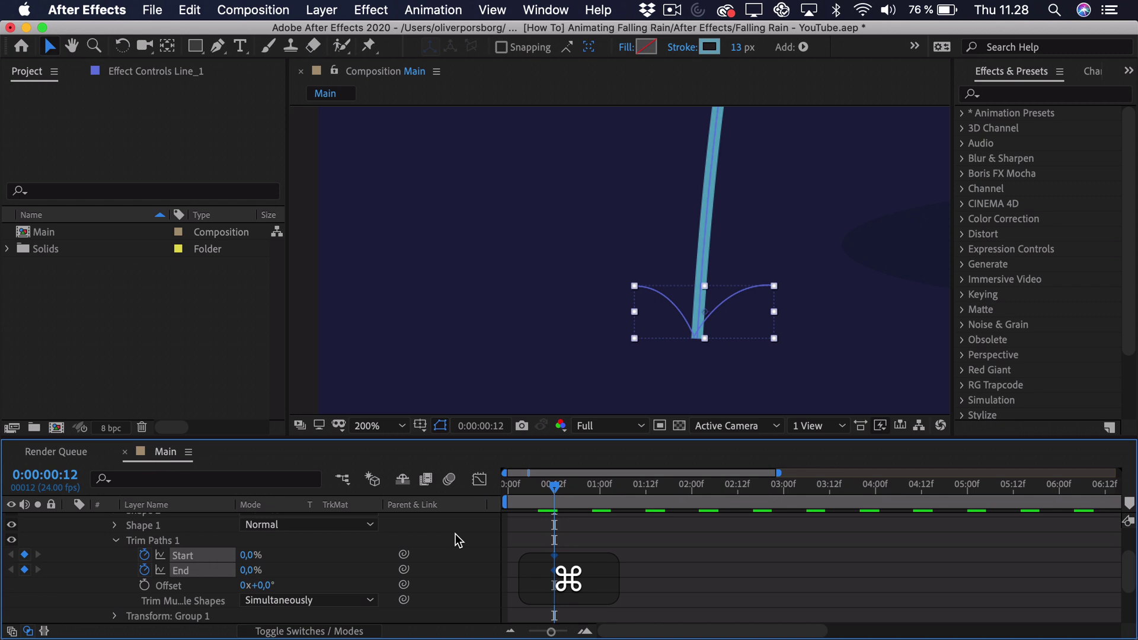
{"action": "key", "text": "super+Right"}
{"action": "key", "text": "super+Right"}
{"action": "key", "text": "super+Right"}
{"action": "key", "text": "super+Right"}
{"action": "key", "text": "super+Right"}
{"action": "key", "text": "super+Right"}
{"action": "key", "text": "super+Right"}
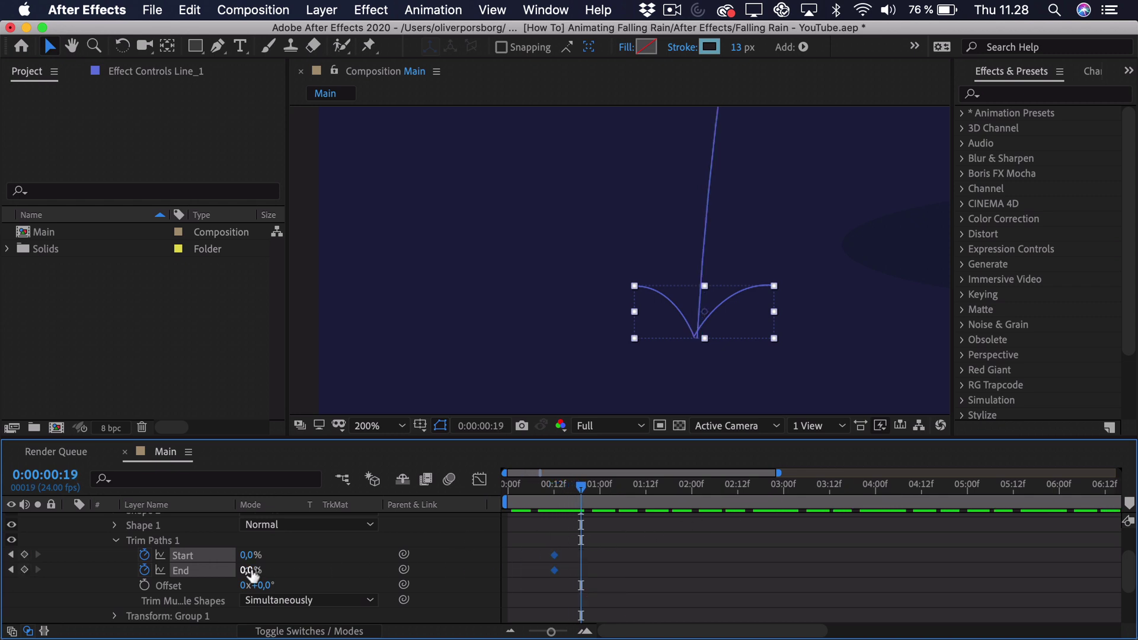
{"action": "left_click_drag", "start_coordinate": [251, 555], "coordinate": [377, 568]}
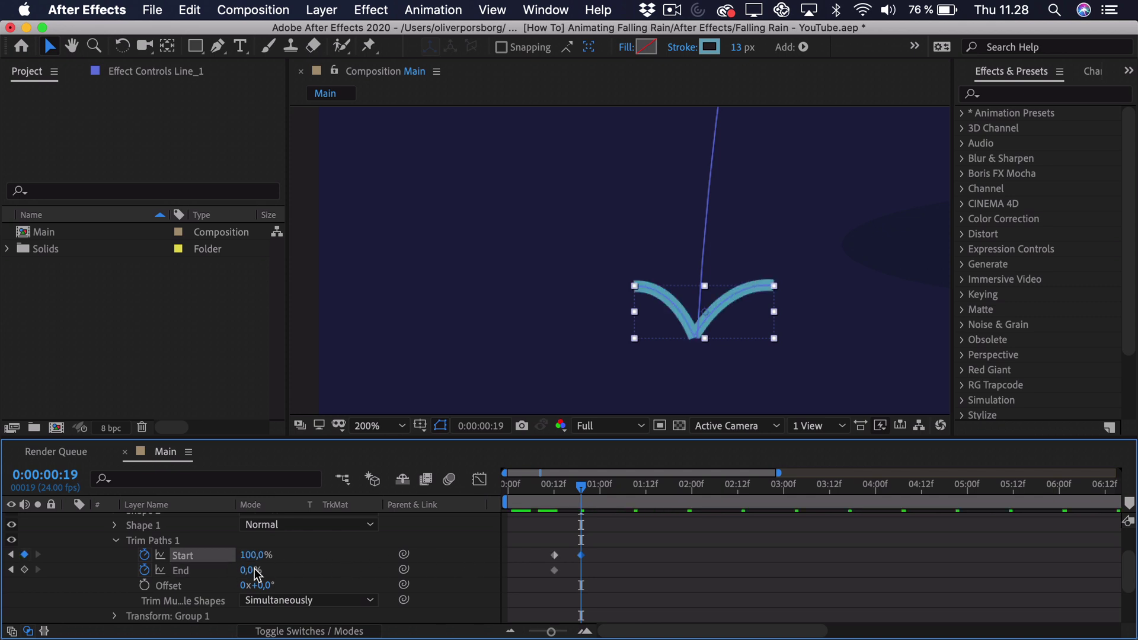
{"action": "left_click_drag", "start_coordinate": [255, 570], "coordinate": [462, 578]}
Delay the Start keyframes by one frame and preview the splash
{"action": "left_click", "coordinate": [554, 487]}
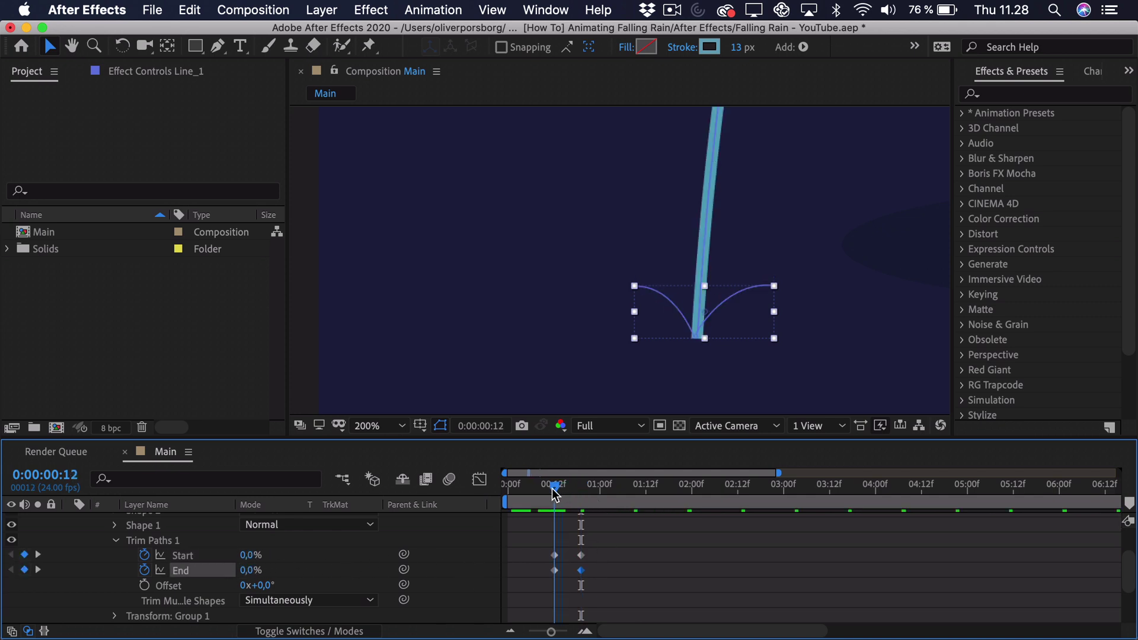
{"action": "left_click_drag", "start_coordinate": [554, 492], "coordinate": [555, 495]}
{"action": "left_click_drag", "start_coordinate": [593, 540], "coordinate": [552, 556]}
{"action": "key", "text": "alt"}
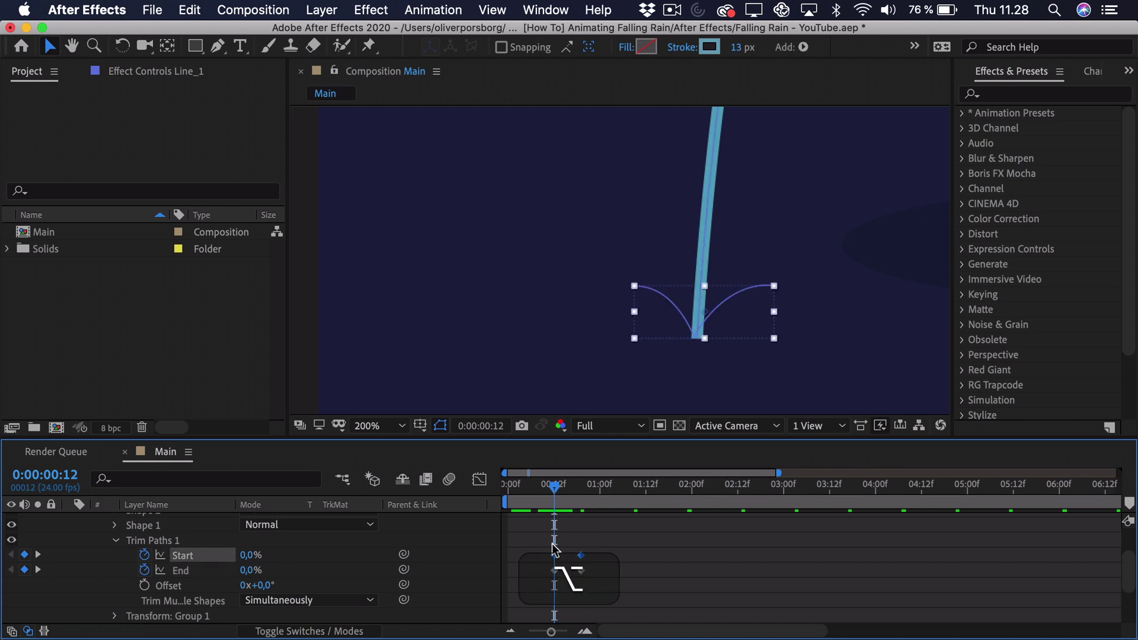
{"action": "key", "text": "alt+Right"}
{"action": "key", "text": "space"}
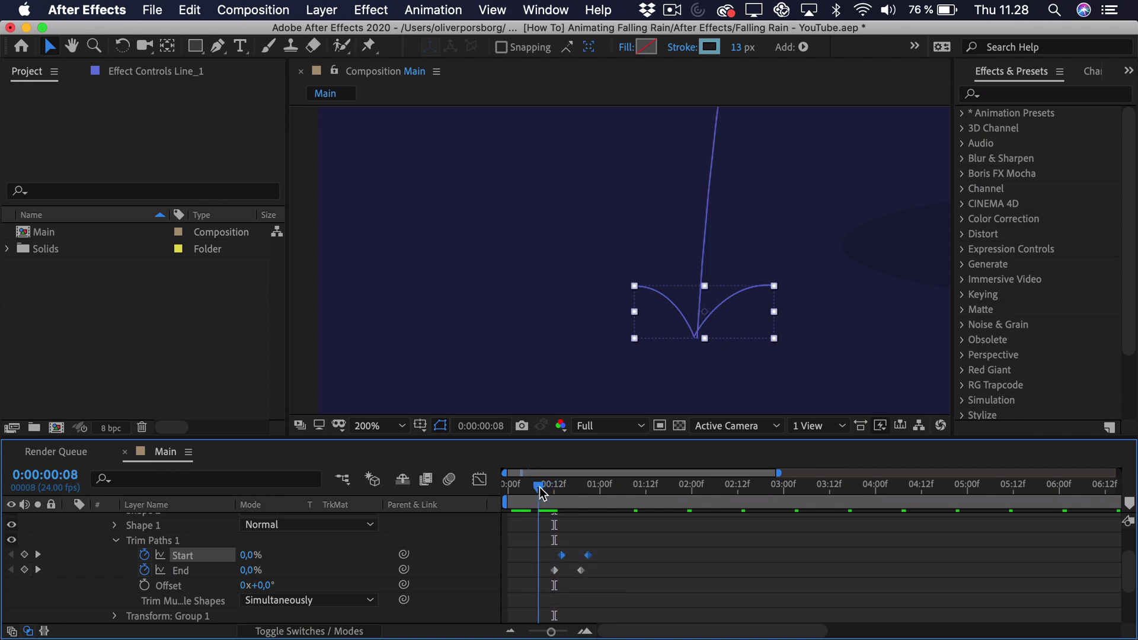
{"action": "mouse_move", "coordinate": [644, 607]}
{"action": "left_click", "coordinate": [537, 495]}
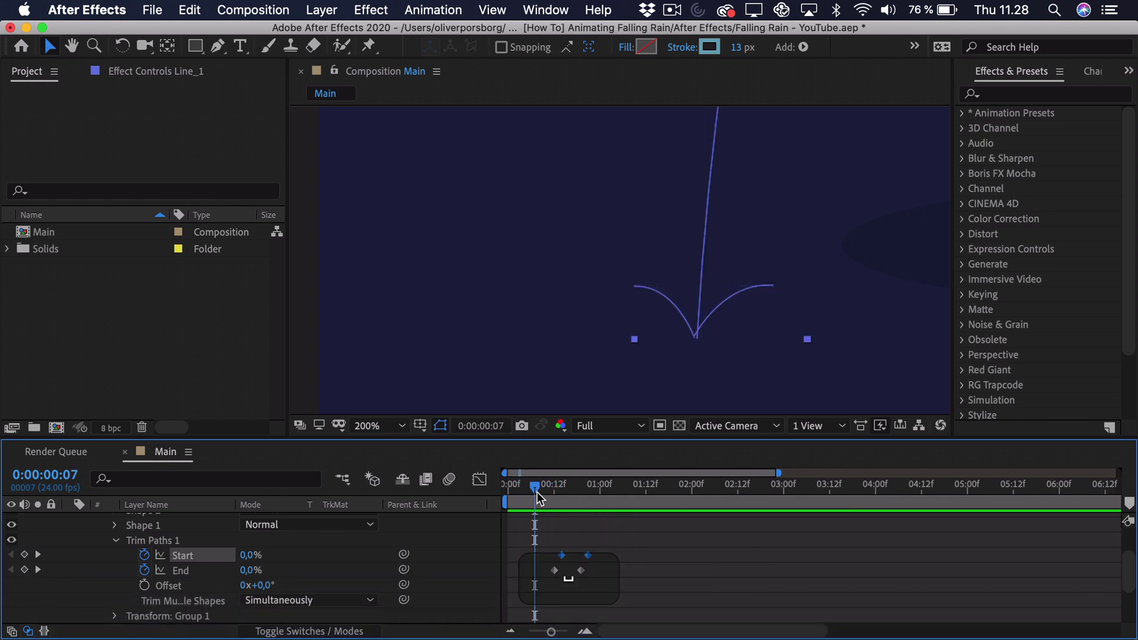
{"action": "key", "text": "space"}
Apply Easy Ease (F9) to all four splash Trim Paths keyframes
{"action": "left_click_drag", "start_coordinate": [549, 492], "coordinate": [566, 495]}
{"action": "left_click_drag", "start_coordinate": [610, 540], "coordinate": [541, 583]}
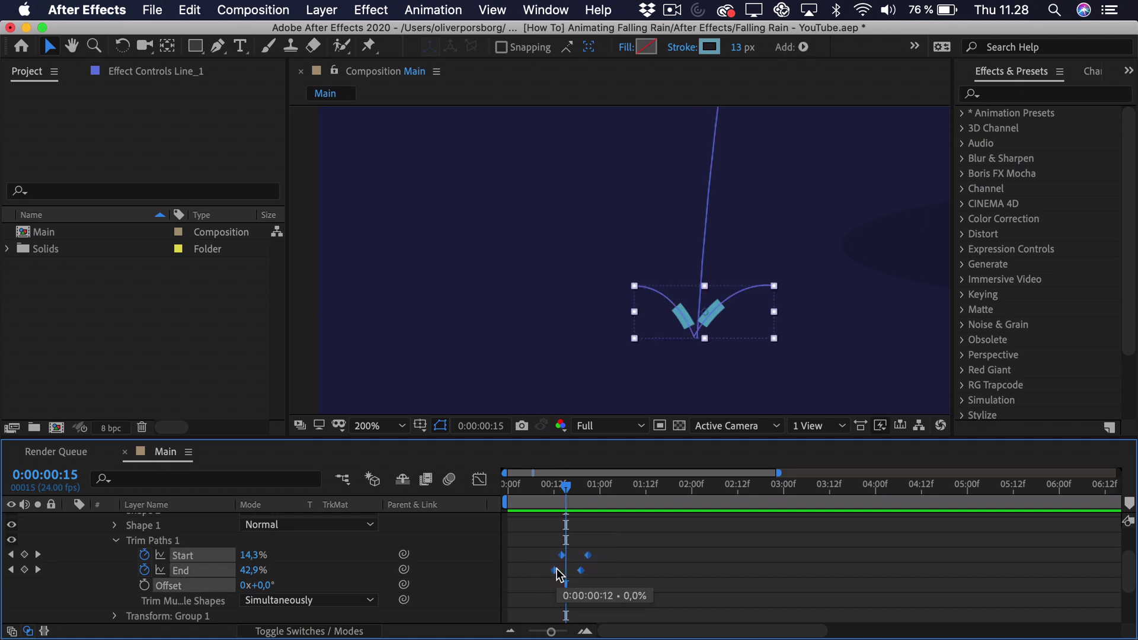
{"action": "key", "text": "F9"}
{"action": "left_click", "coordinate": [480, 479]}
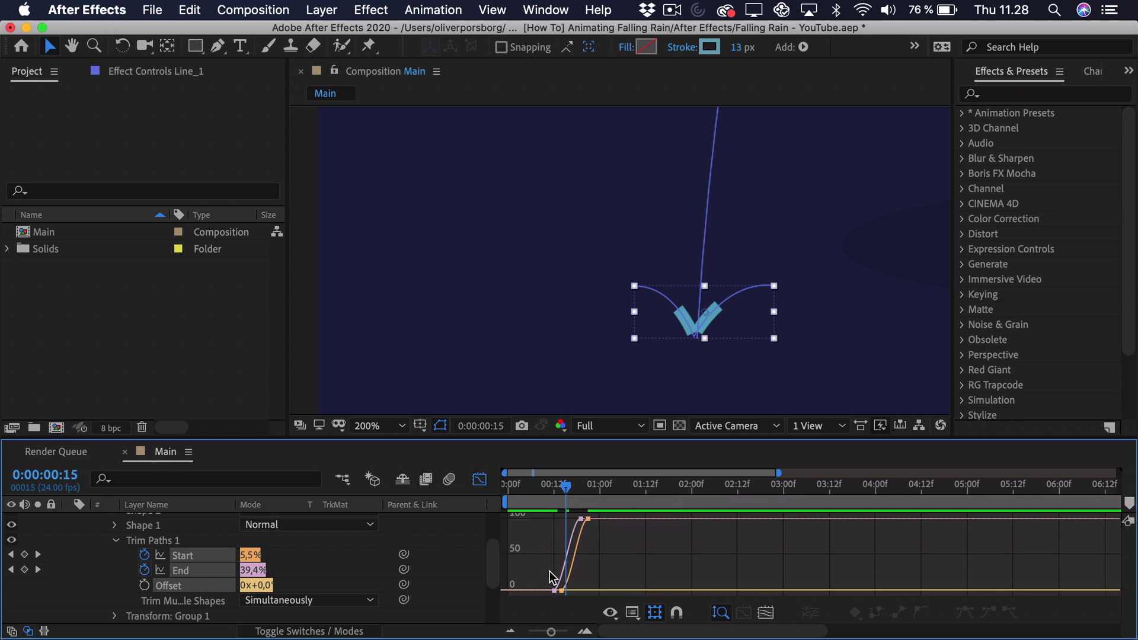
Reshape the Start and End curves in the Graph Editor to rise steeply and ease out
{"action": "left_click_drag", "start_coordinate": [550, 632], "coordinate": [563, 632]}
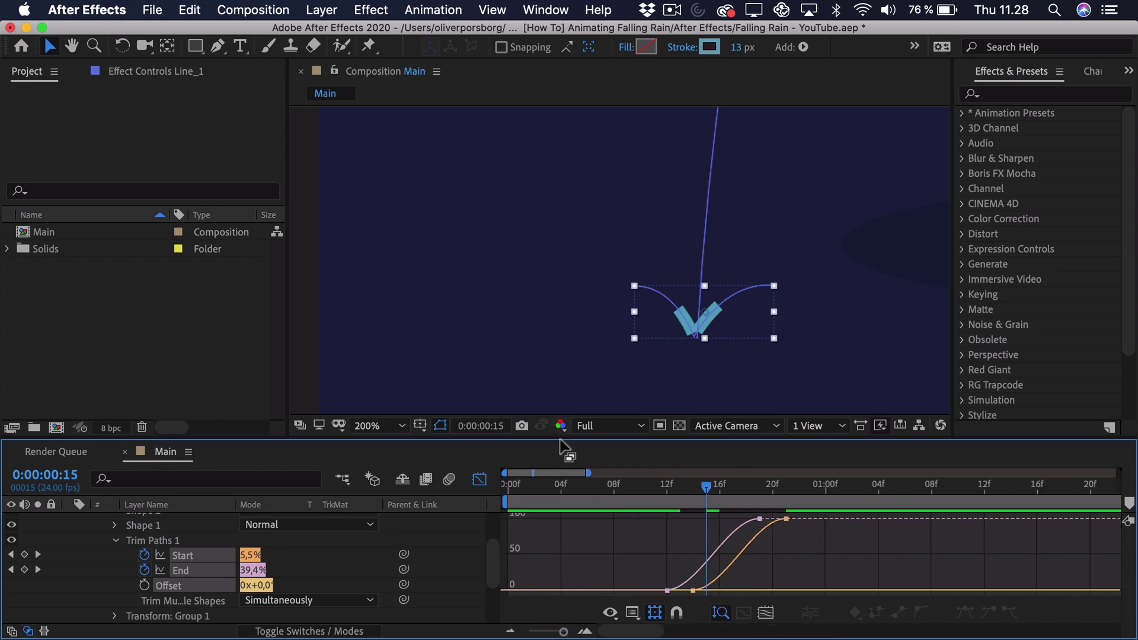
{"action": "left_click_drag", "start_coordinate": [562, 438], "coordinate": [563, 385]}
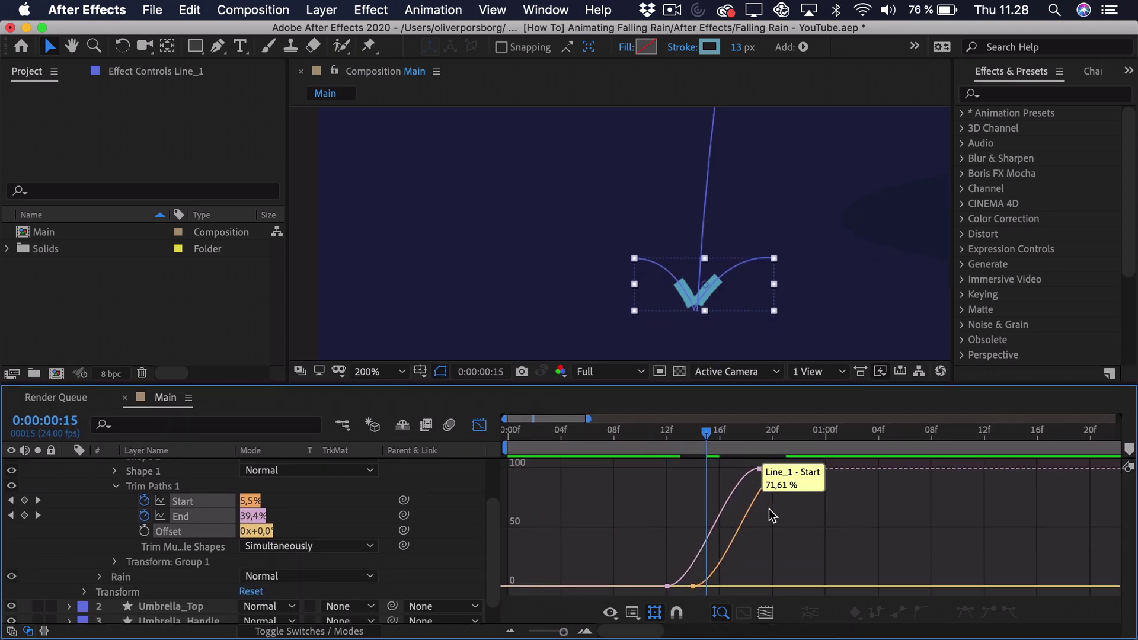
{"action": "left_click", "coordinate": [202, 534], "text": "super"}
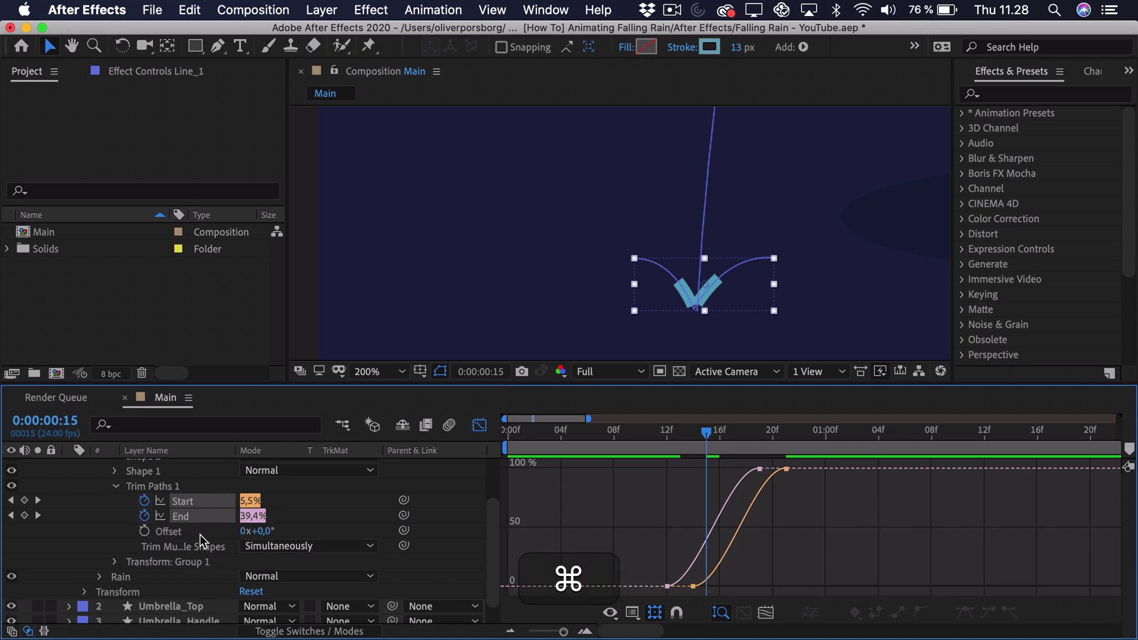
{"action": "left_click", "coordinate": [668, 440]}
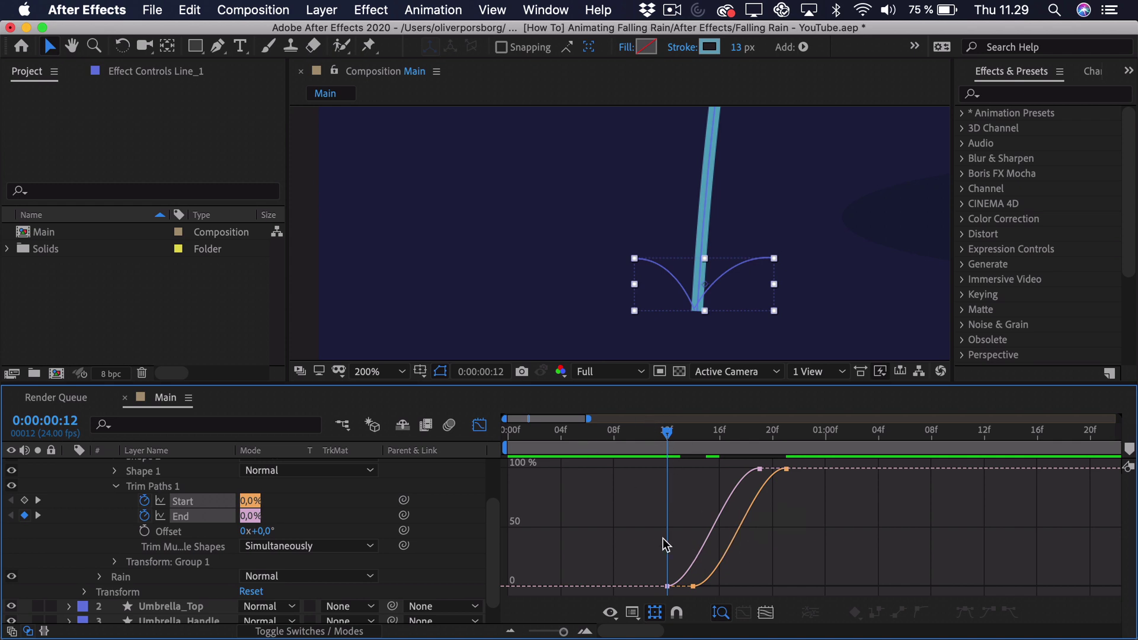
{"action": "left_click", "coordinate": [633, 617]}
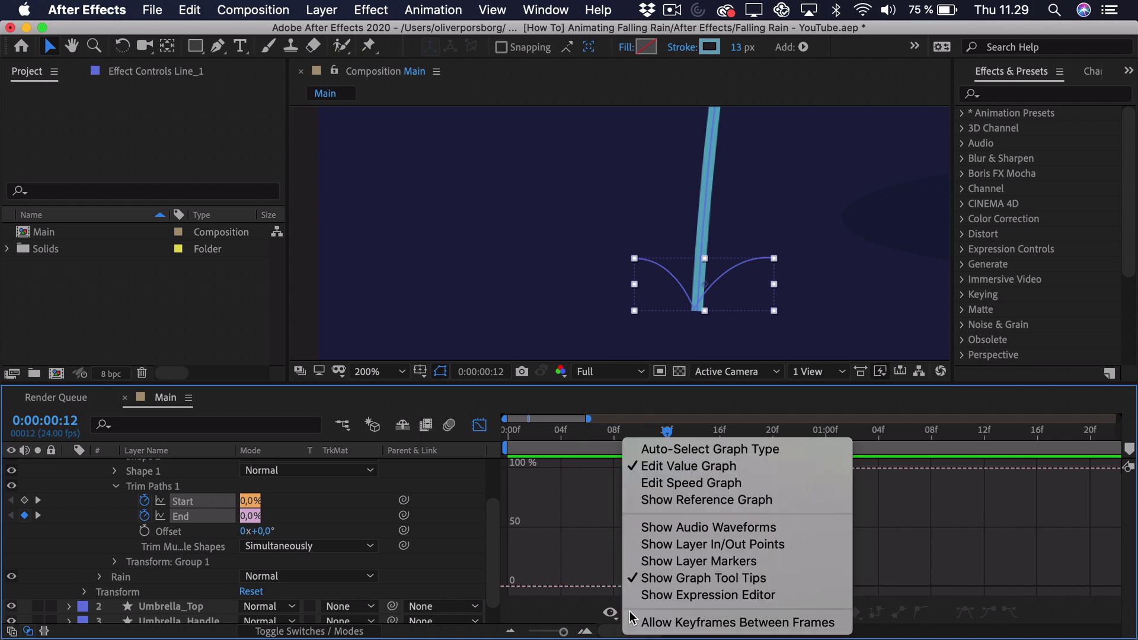
{"action": "left_click", "coordinate": [572, 533]}
{"action": "left_click_drag", "start_coordinate": [621, 559], "coordinate": [707, 540]}
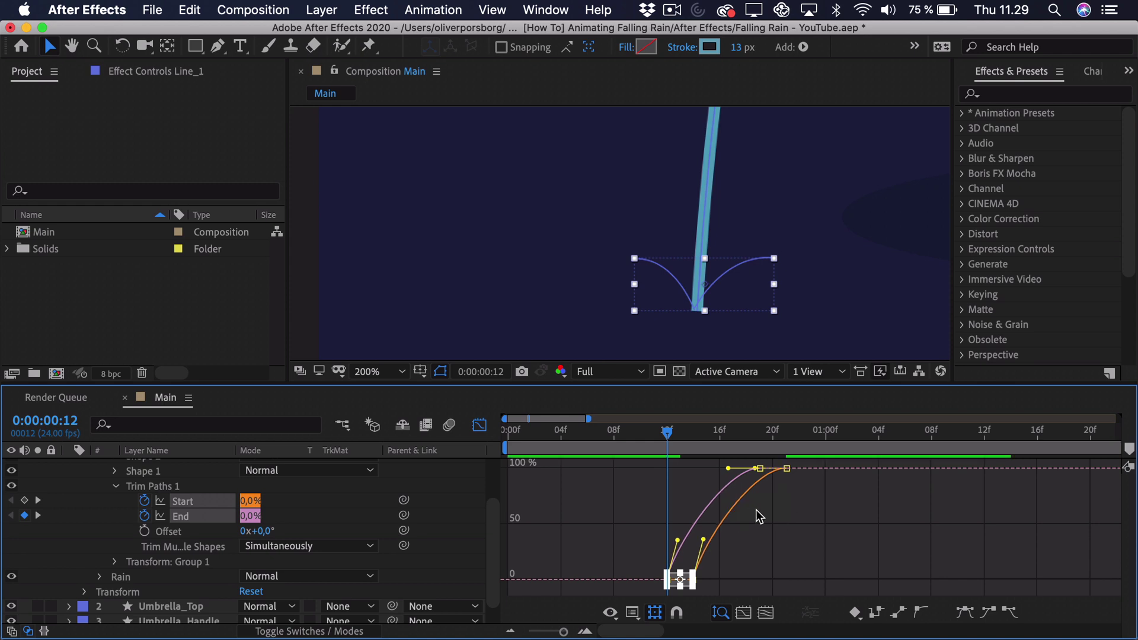
{"action": "left_click_drag", "start_coordinate": [824, 499], "coordinate": [706, 475]}
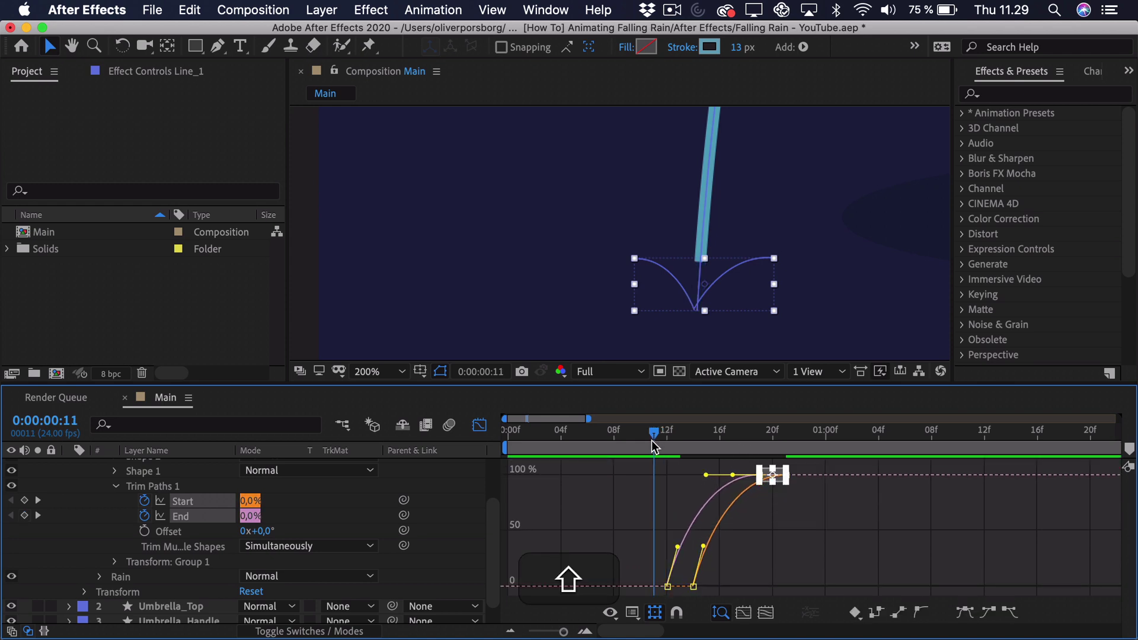
Preview the splash from frames 14 and 10, then return to keyframe view
{"action": "mouse_move", "coordinate": [653, 442]}
{"action": "left_mouse_down"}
{"action": "mouse_move", "coordinate": [761, 446]}
{"action": "mouse_move", "coordinate": [647, 457]}
{"action": "left_mouse_up"}
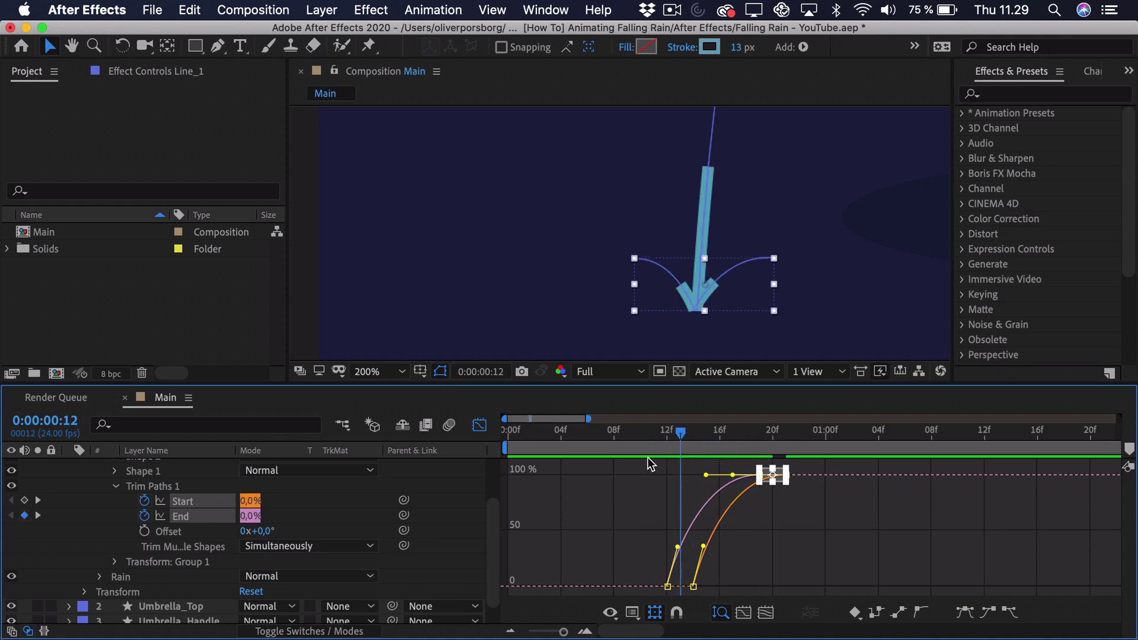
{"action": "key", "text": "space"}
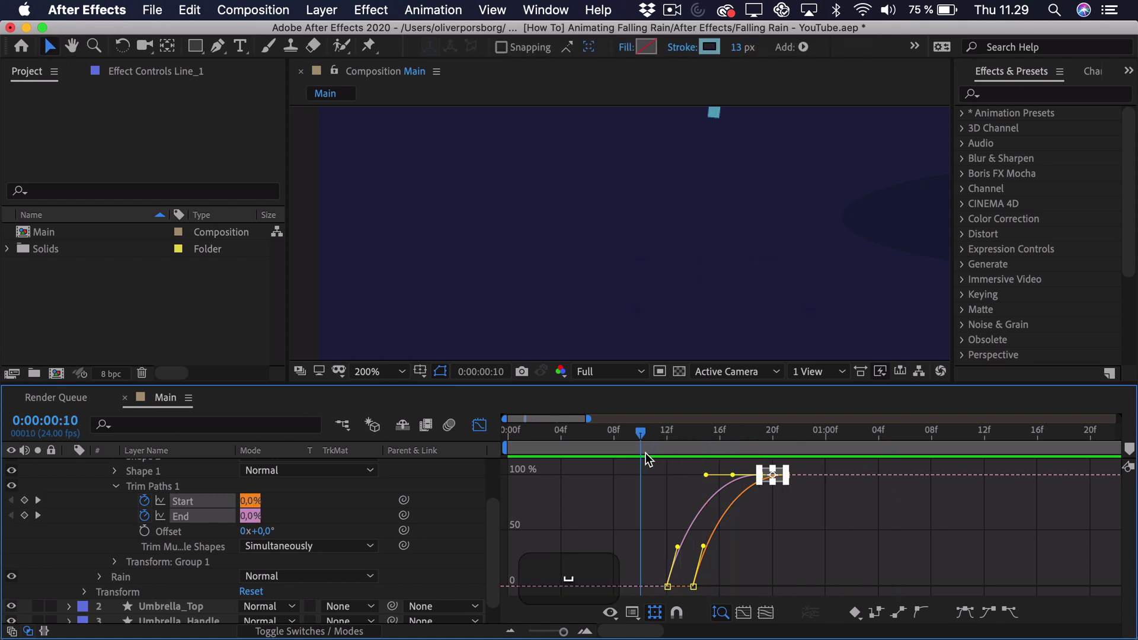
{"action": "key", "text": "space"}
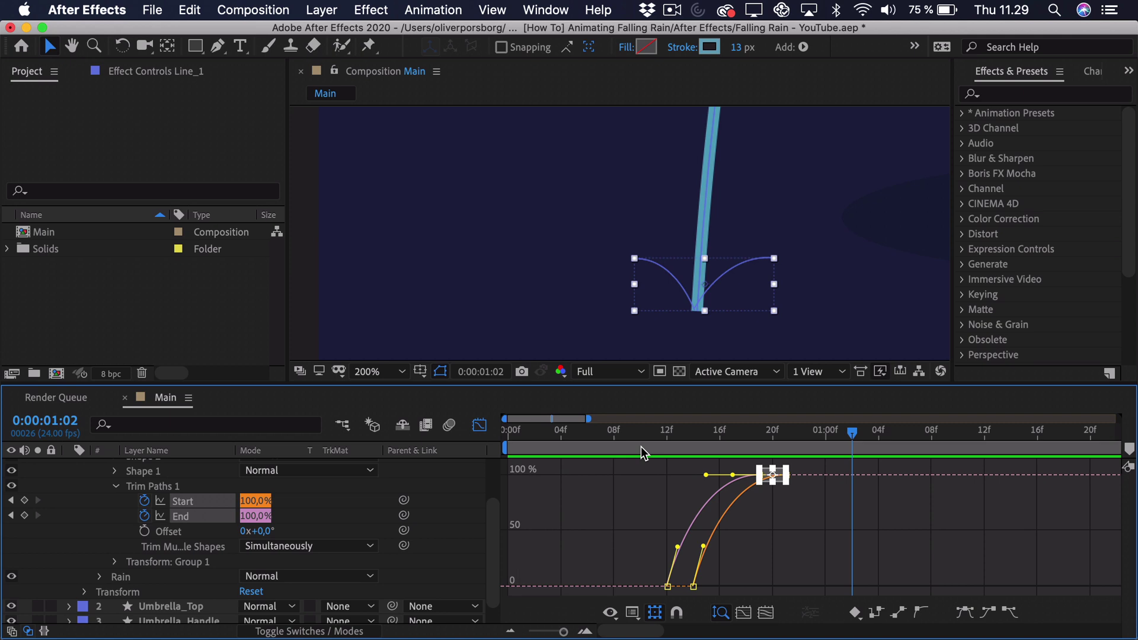
{"action": "left_click", "coordinate": [642, 446]}
{"action": "key", "text": "space"}
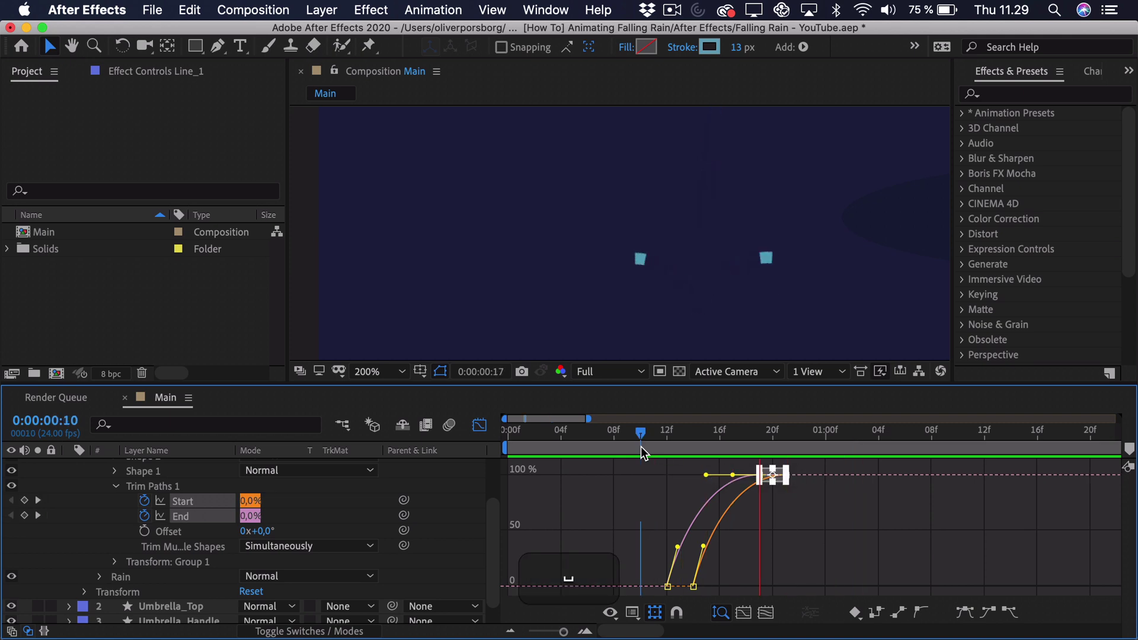
{"action": "key", "text": "space"}
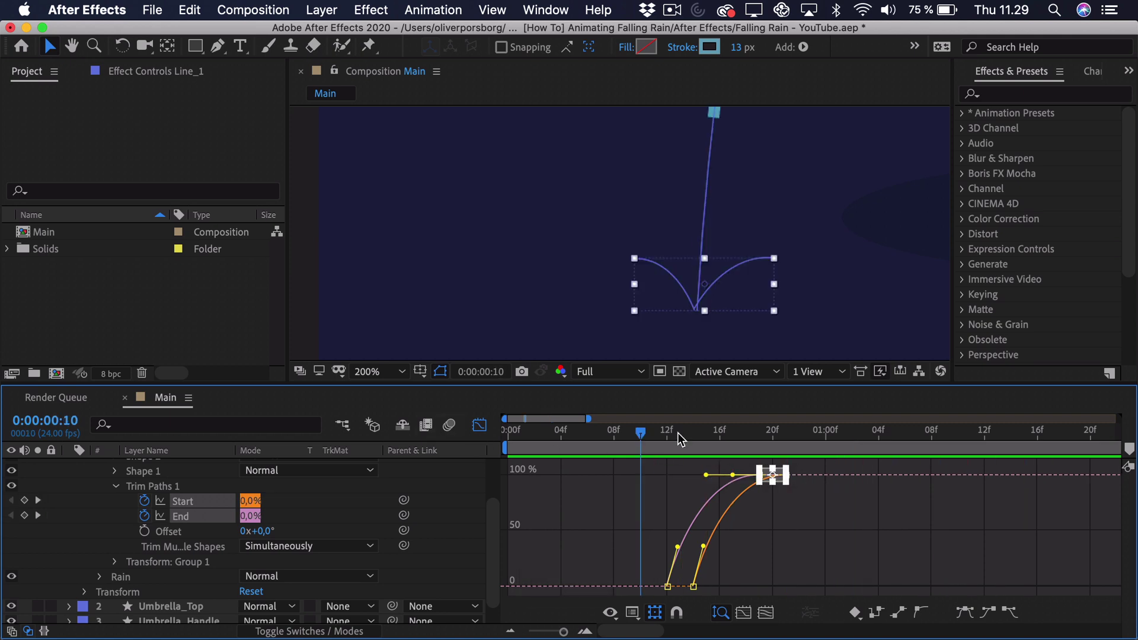
{"action": "left_click", "coordinate": [486, 425]}
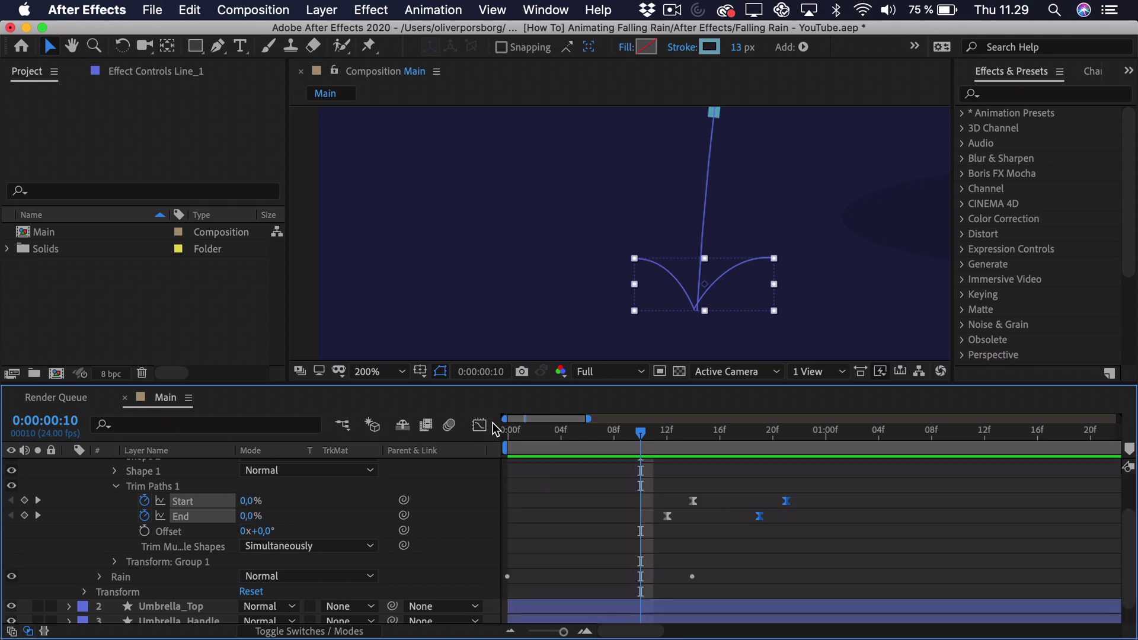
Zoom the timeline out, select Line_1's Start/End keyframes and snap the playhead to the last one
{"action": "left_click_drag", "start_coordinate": [563, 632], "coordinate": [558, 632]}
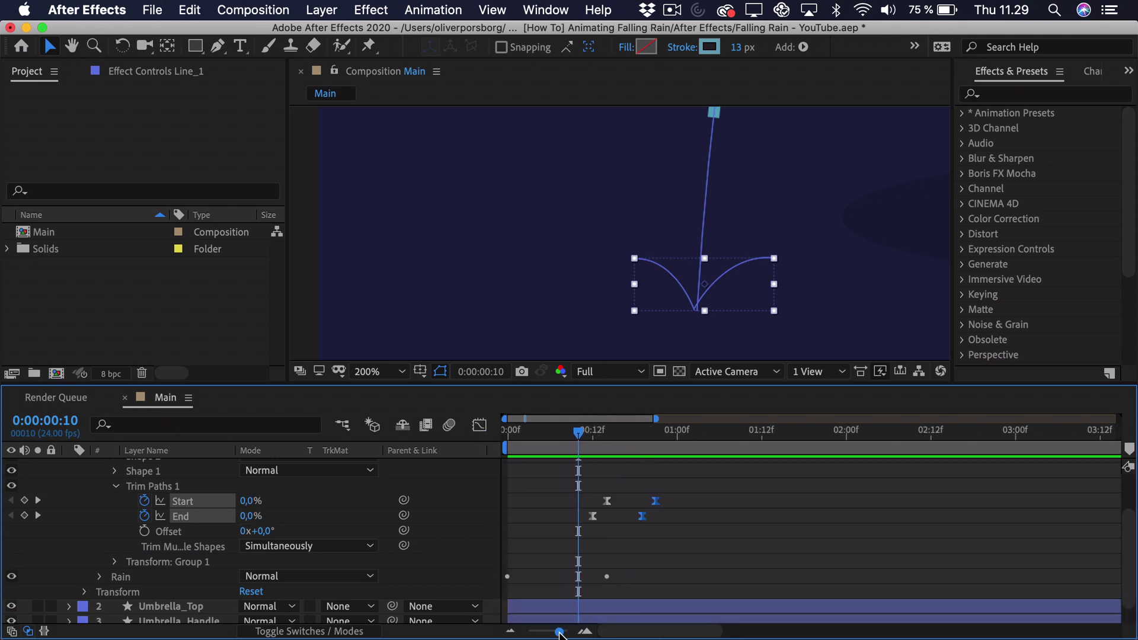
{"action": "scroll", "coordinate": [201, 566], "scroll_direction": "up", "scroll_amount": 3}
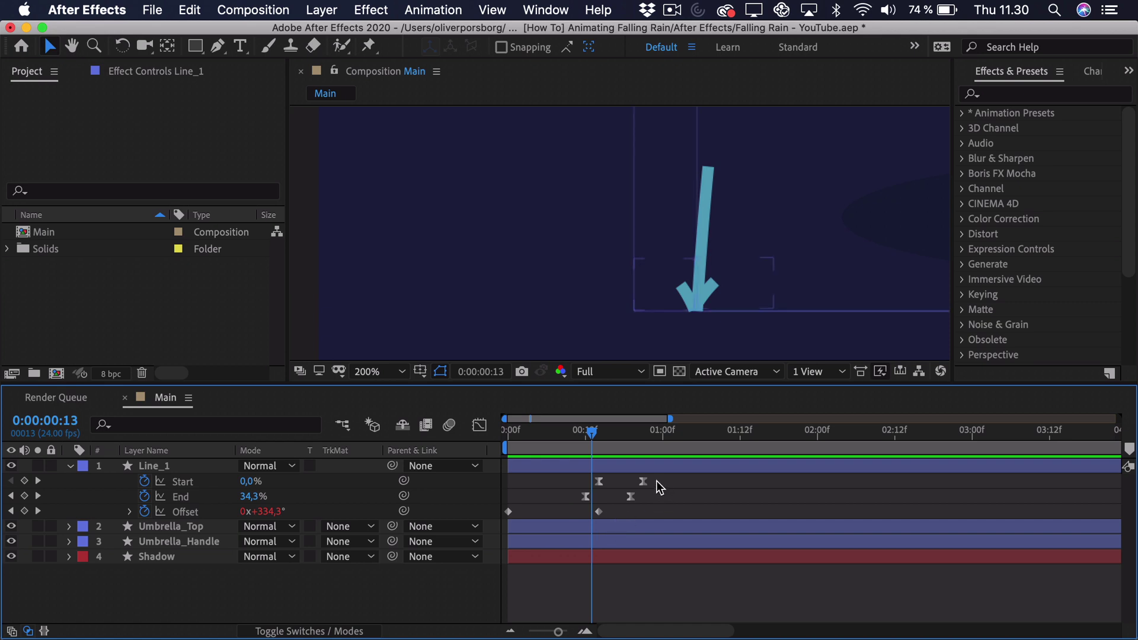
{"action": "left_click_drag", "start_coordinate": [656, 481], "coordinate": [498, 517]}
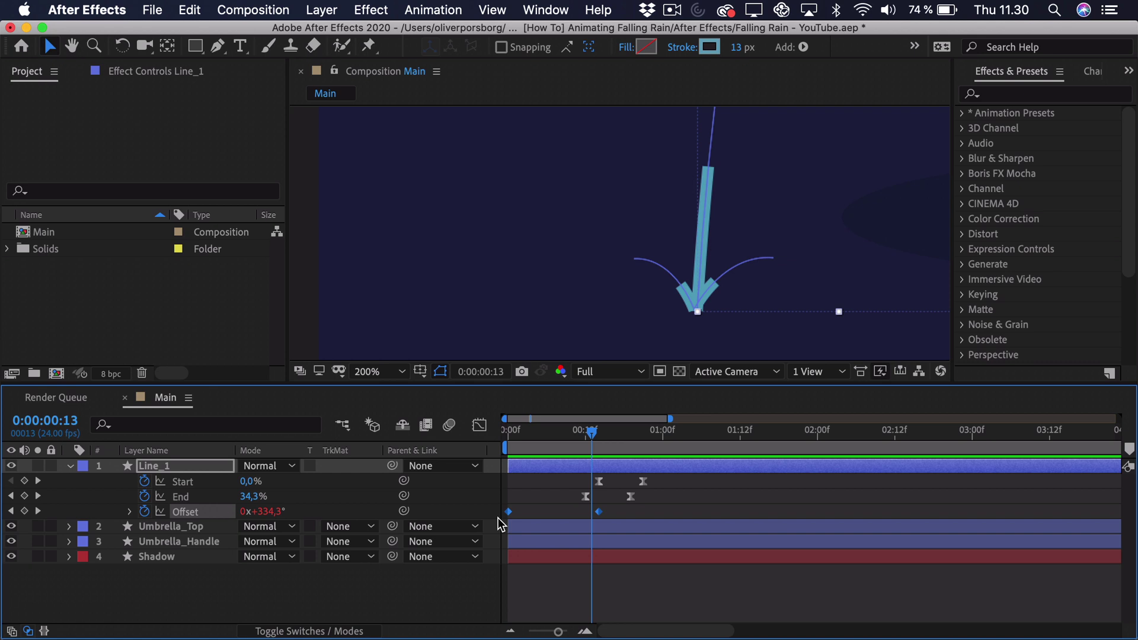
{"action": "left_click", "coordinate": [630, 496]}
{"action": "left_click", "coordinate": [622, 433]}
{"action": "left_click_drag", "start_coordinate": [622, 434], "coordinate": [625, 435]}
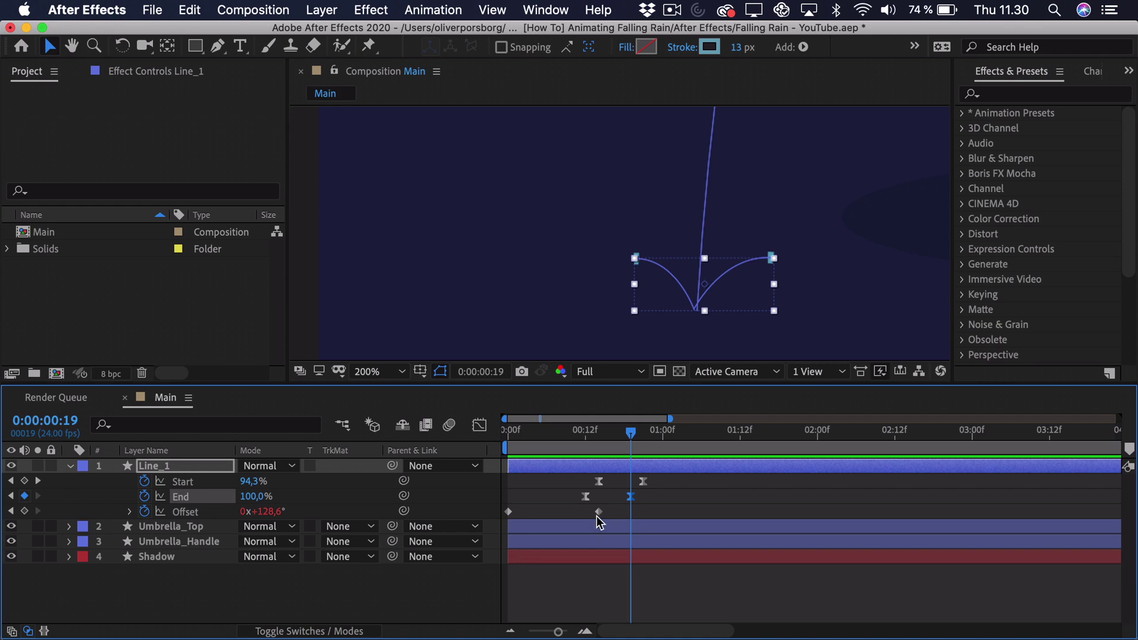
{"action": "left_click_drag", "start_coordinate": [599, 432], "coordinate": [641, 443]}
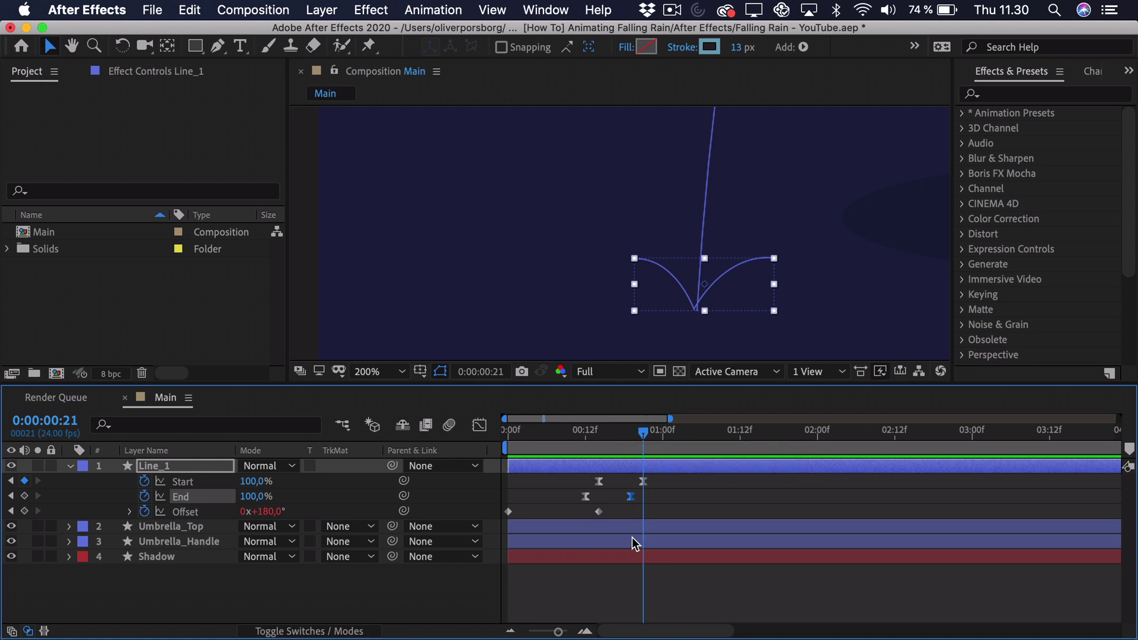
Keyframe End and Offset at frame 21 and Start and End at frame 0
{"action": "left_click", "coordinate": [24, 496]}
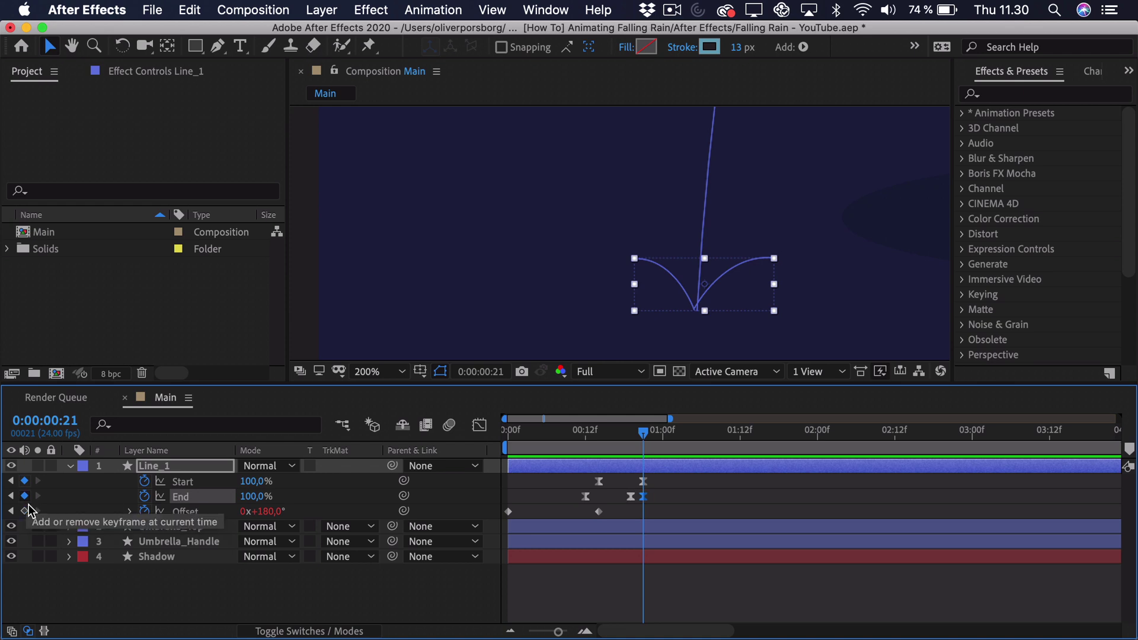
{"action": "left_click", "coordinate": [24, 511]}
{"action": "left_click_drag", "start_coordinate": [568, 432], "coordinate": [504, 438]}
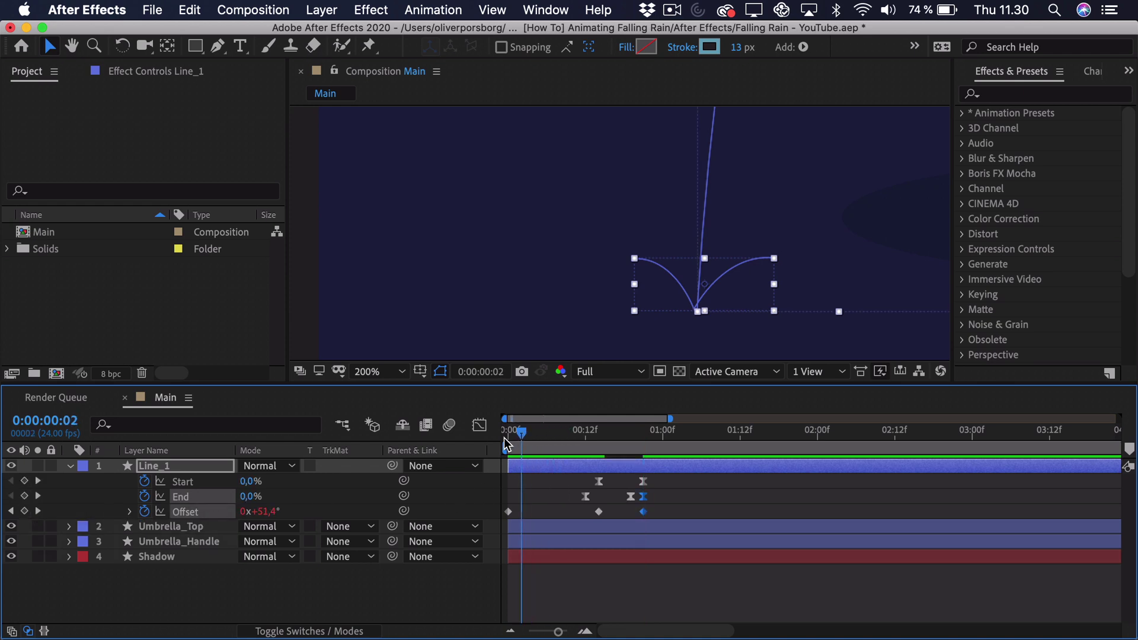
{"action": "left_click", "coordinate": [24, 481]}
{"action": "left_click", "coordinate": [24, 496]}
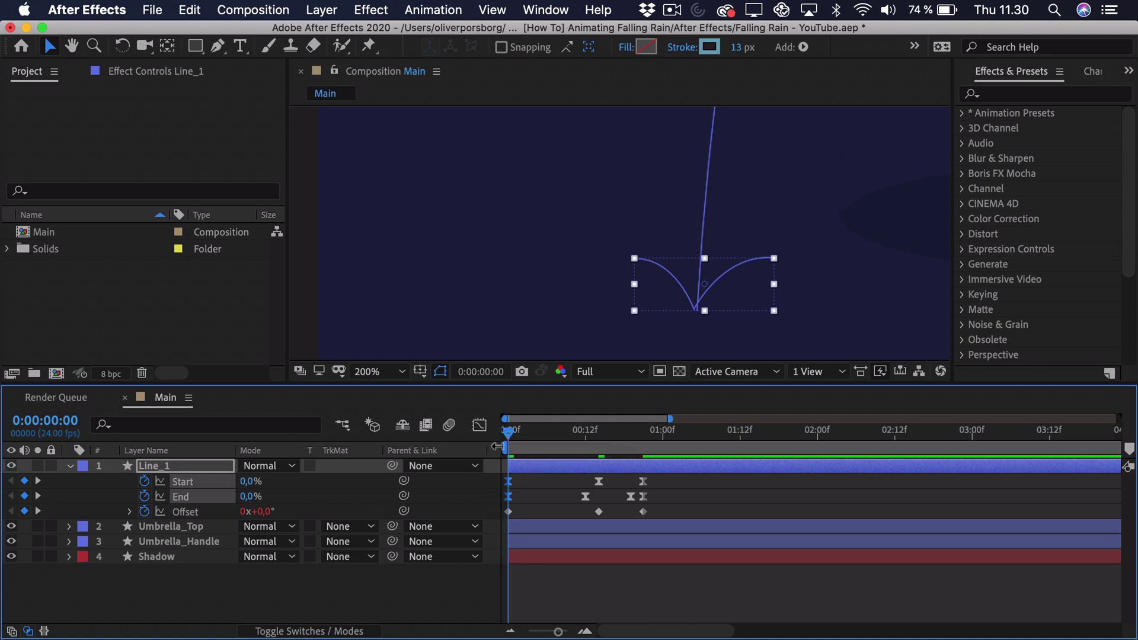
{"action": "left_click", "coordinate": [644, 435]}
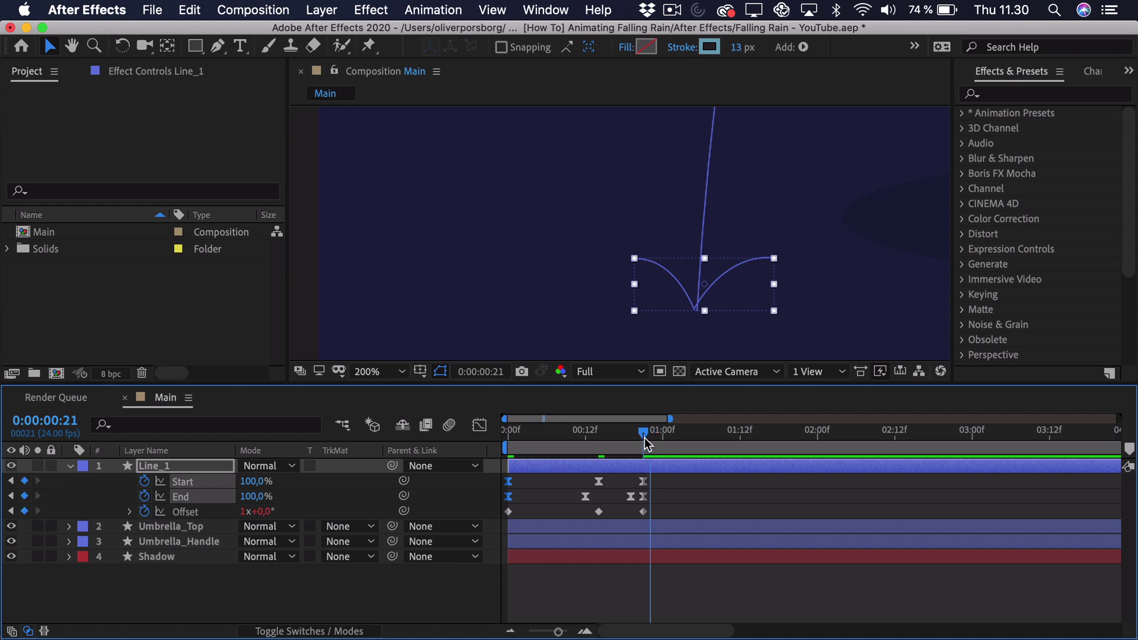
{"action": "key", "text": "shift"}
Add loopOut(); expressions to Offset, End and Start, then scrub through the looping animation
{"action": "left_click", "coordinate": [130, 511]}
{"action": "key", "text": "super+c"}
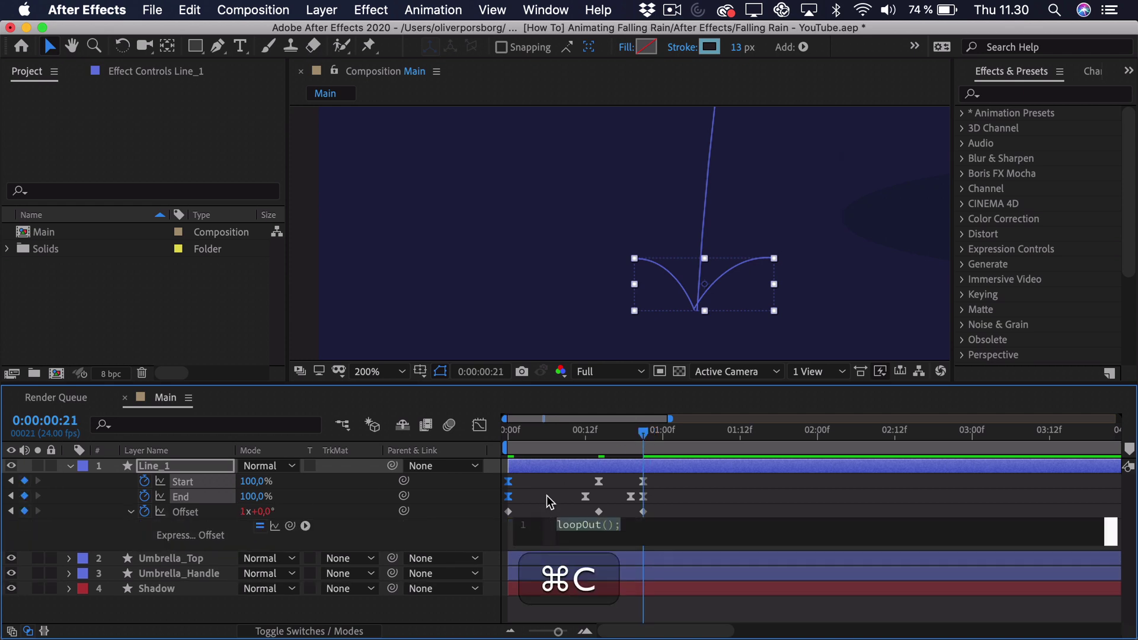
{"action": "left_click", "coordinate": [546, 495]}
{"action": "left_click", "coordinate": [145, 495], "text": "alt"}
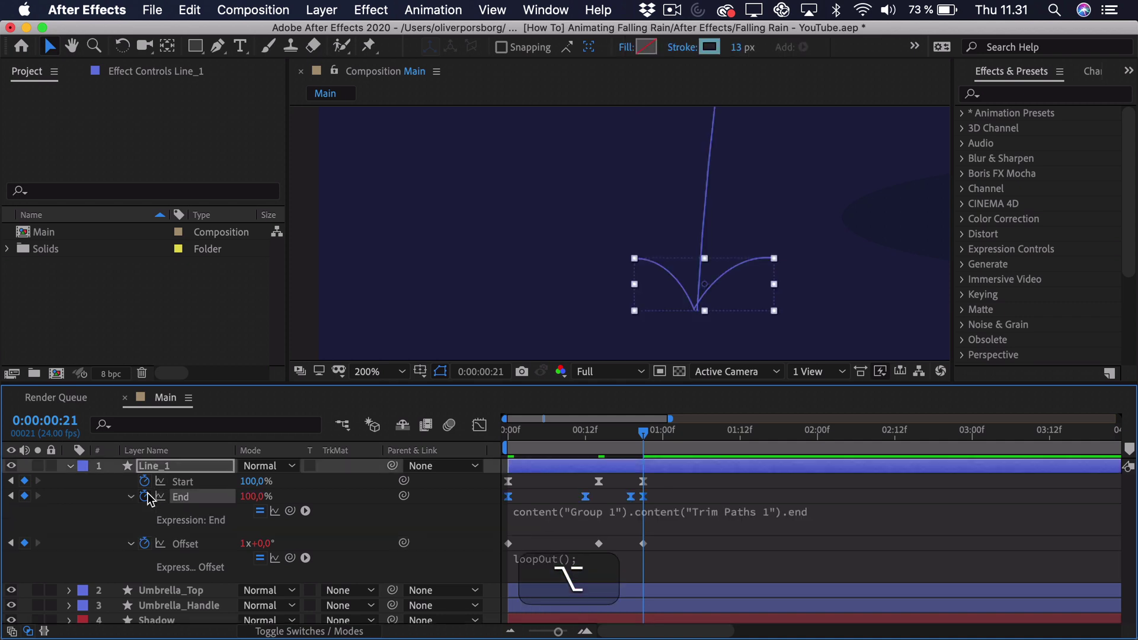
{"action": "key", "text": "alt+super+v"}
{"action": "left_click", "coordinate": [144, 481], "text": "alt"}
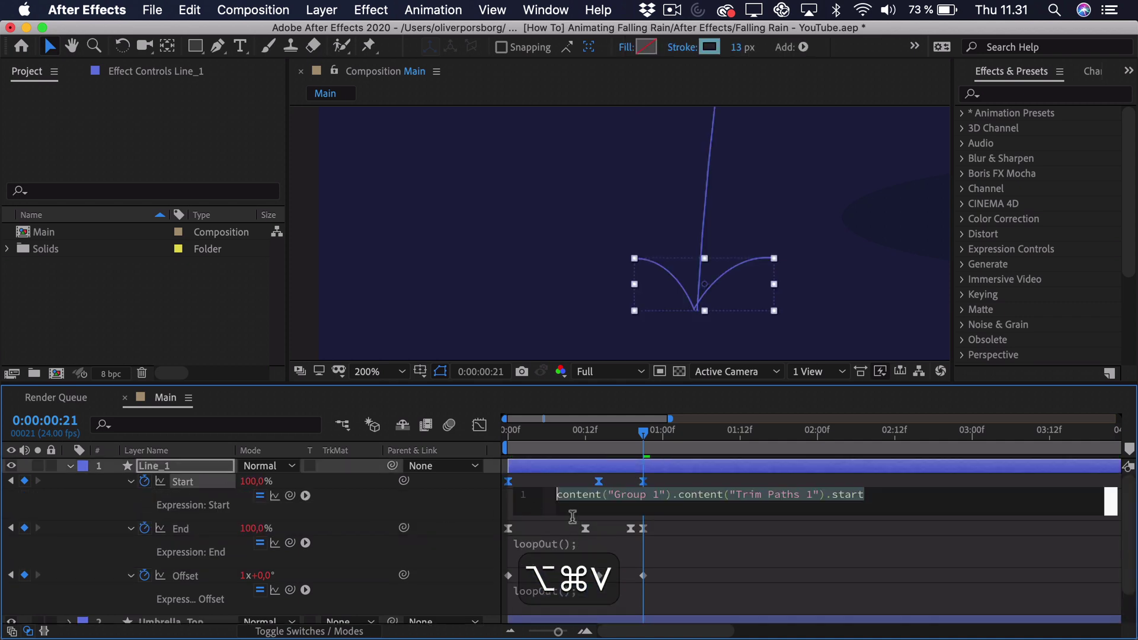
{"action": "key", "text": "super+v"}
{"action": "left_click", "coordinate": [542, 475]}
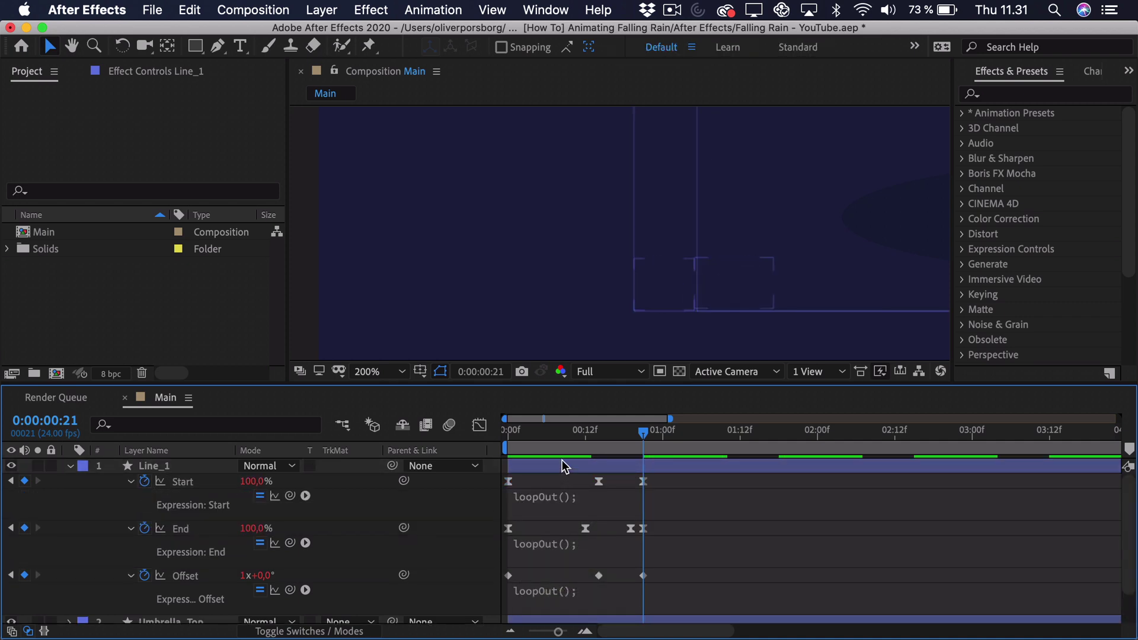
{"action": "left_click_drag", "start_coordinate": [548, 435], "coordinate": [578, 440]}
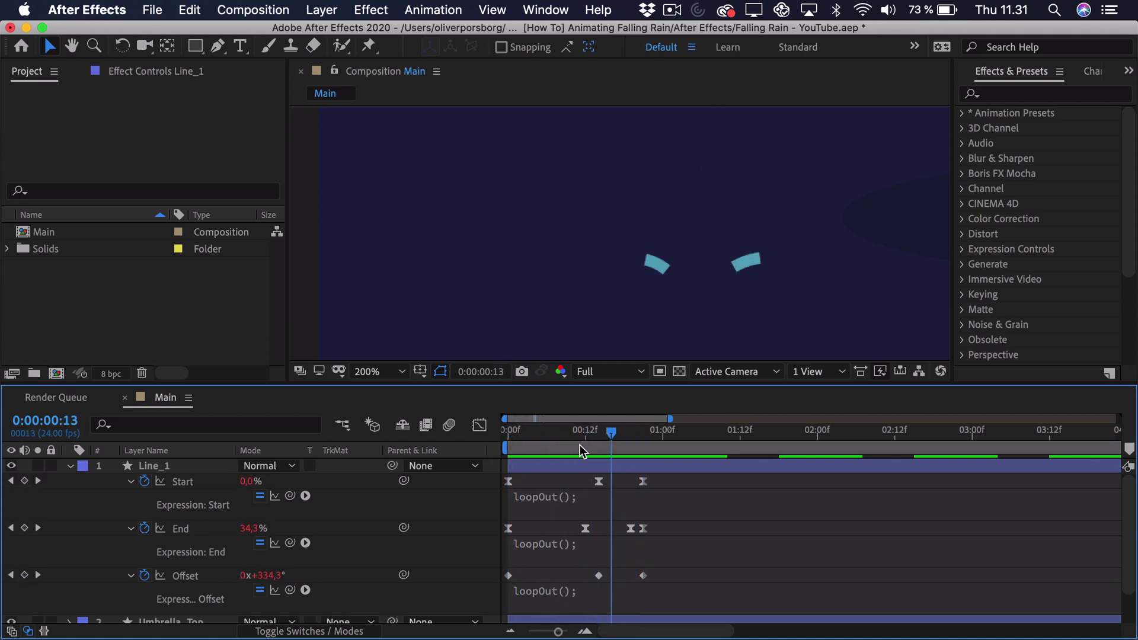
{"action": "key", "text": "space"}
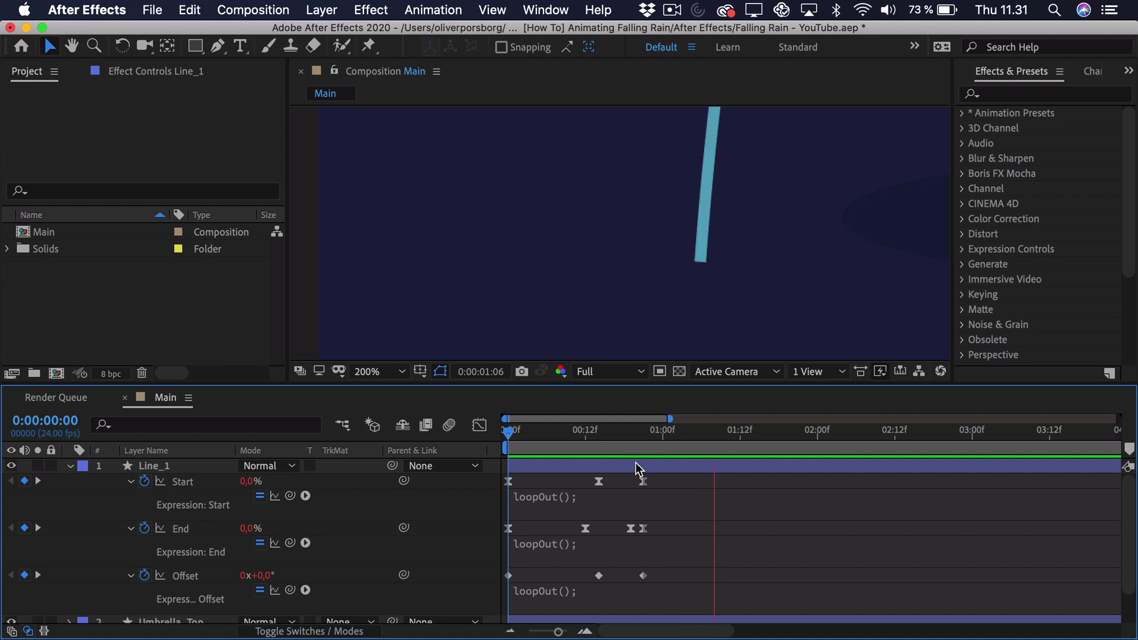
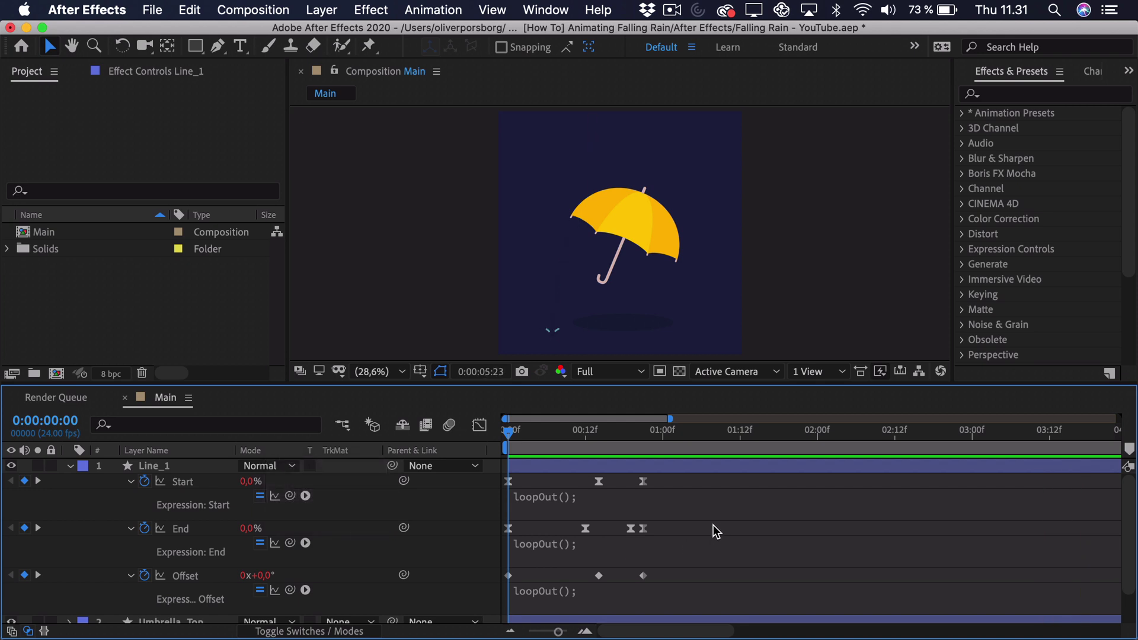
Stop the rain preview, move to frame 18, then collapse and select the Line_1 layer
{"action": "key", "text": "space"}
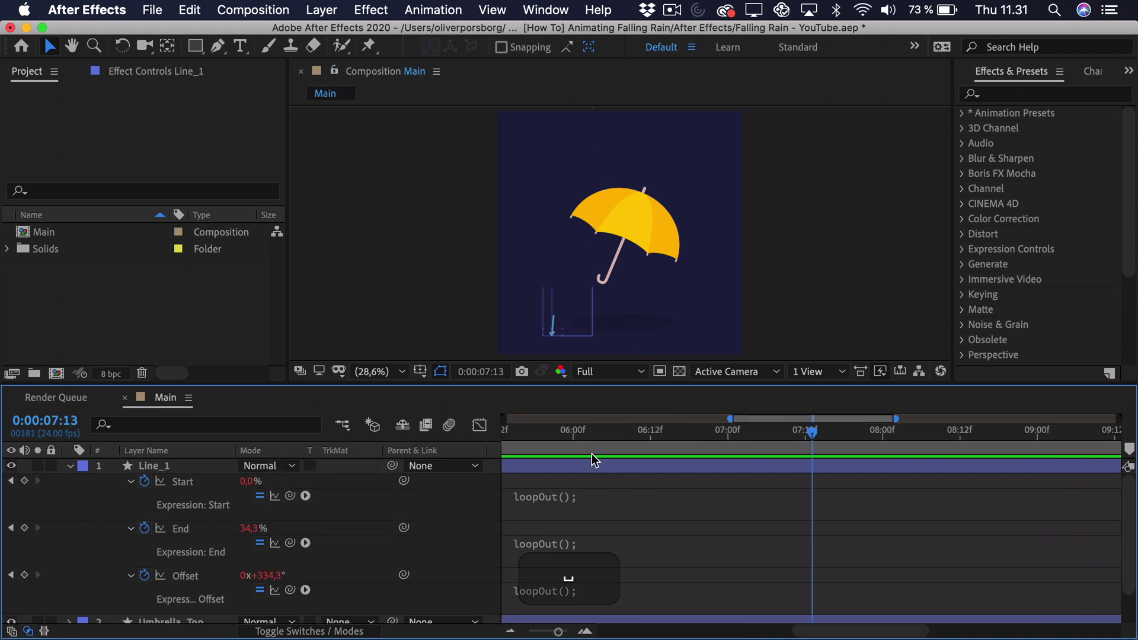
{"action": "left_click_drag", "start_coordinate": [561, 437], "coordinate": [531, 443]}
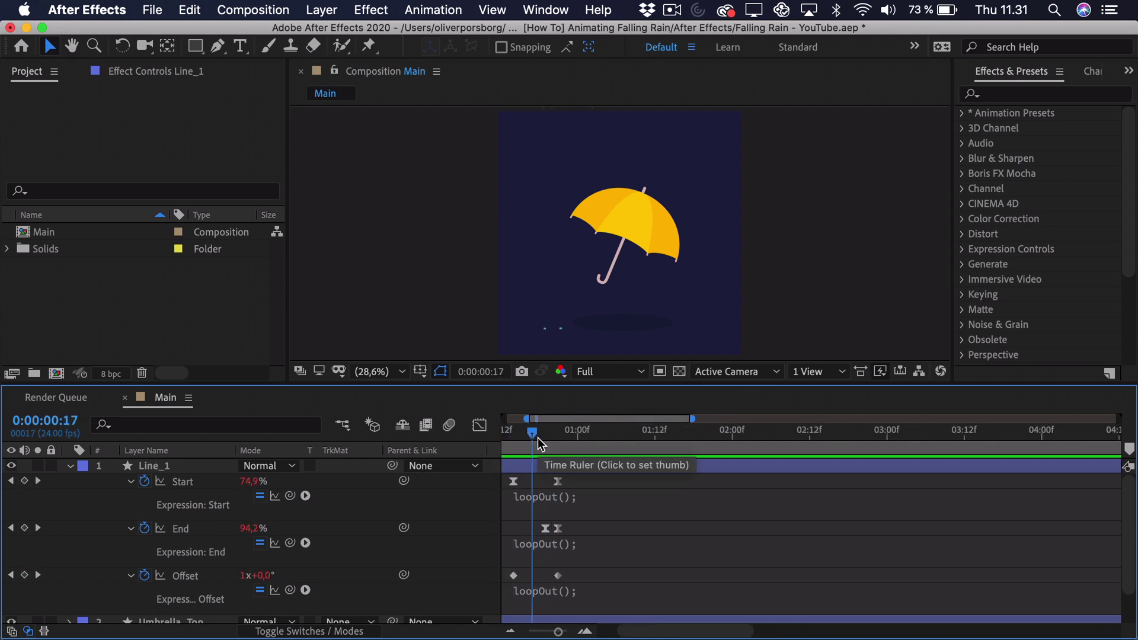
{"action": "left_click", "coordinate": [538, 438]}
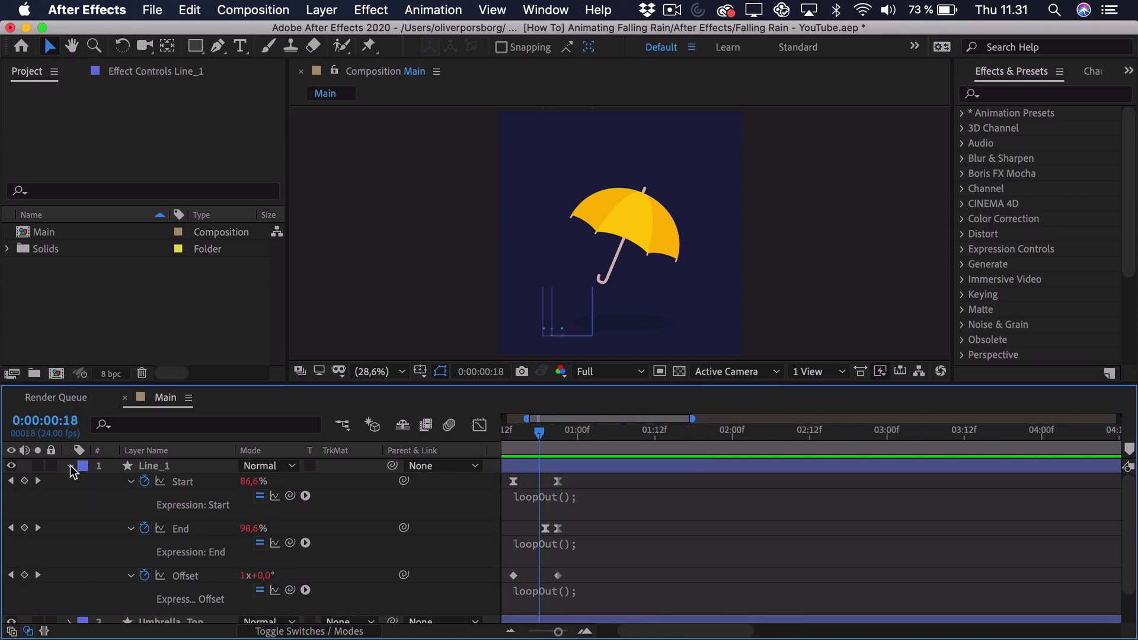
{"action": "left_click", "coordinate": [70, 466]}
{"action": "left_click", "coordinate": [150, 467]}
Duplicate Line_1 as Line_2 and rename its Group 1 to 'Splash'
{"action": "key", "text": "super"}
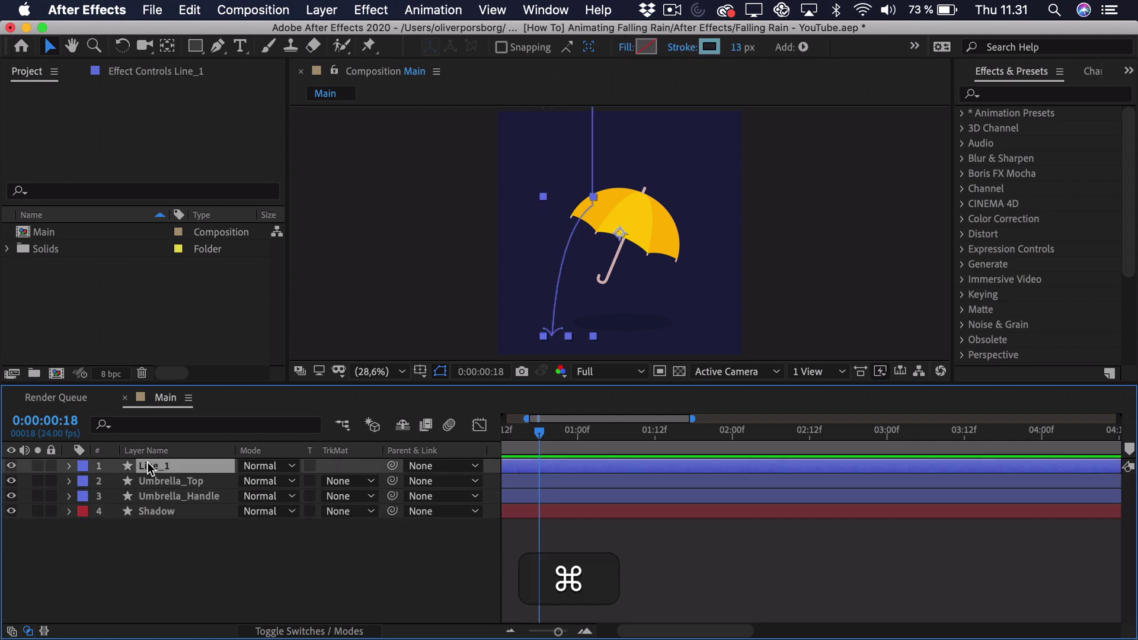
{"action": "key", "text": "super+d"}
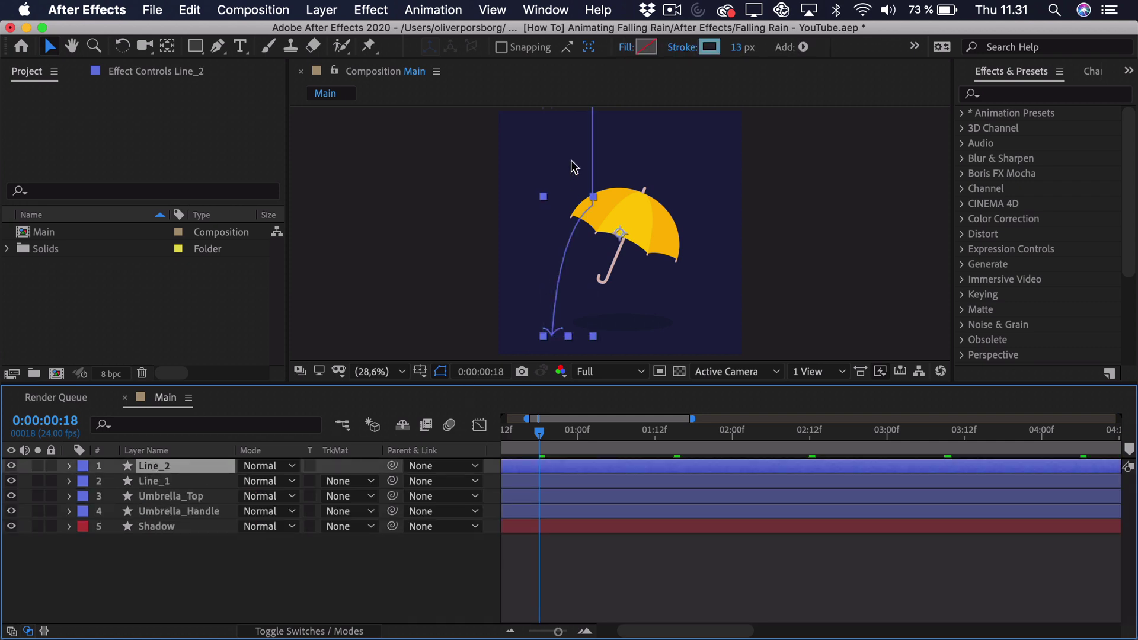
{"action": "left_click", "coordinate": [70, 465]}
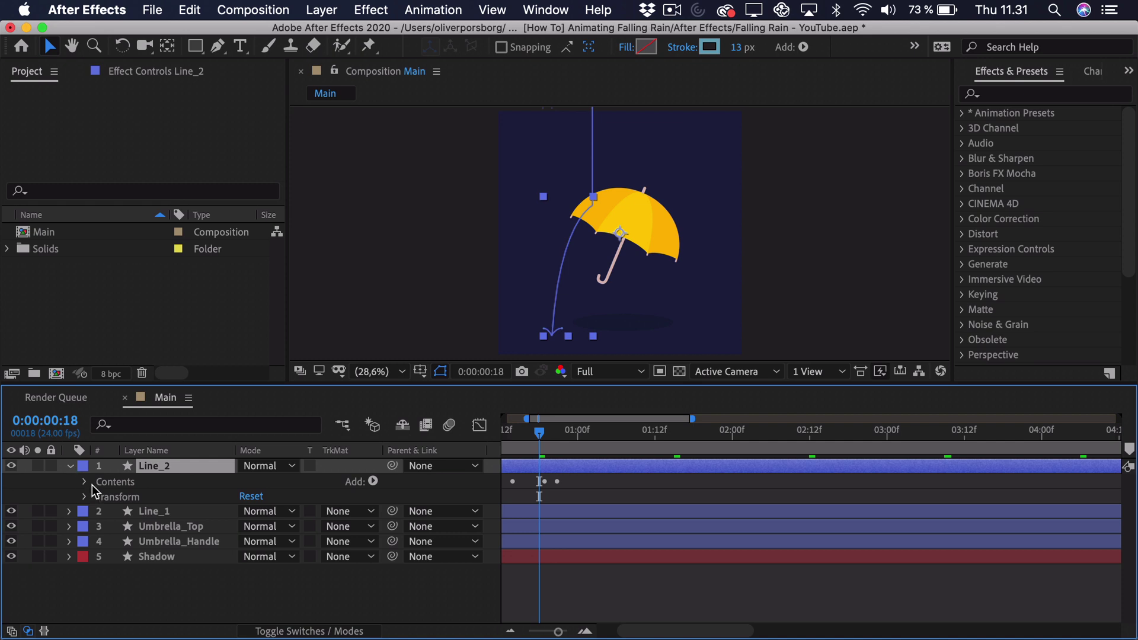
{"action": "left_click", "coordinate": [85, 482]}
{"action": "left_click", "coordinate": [100, 496]}
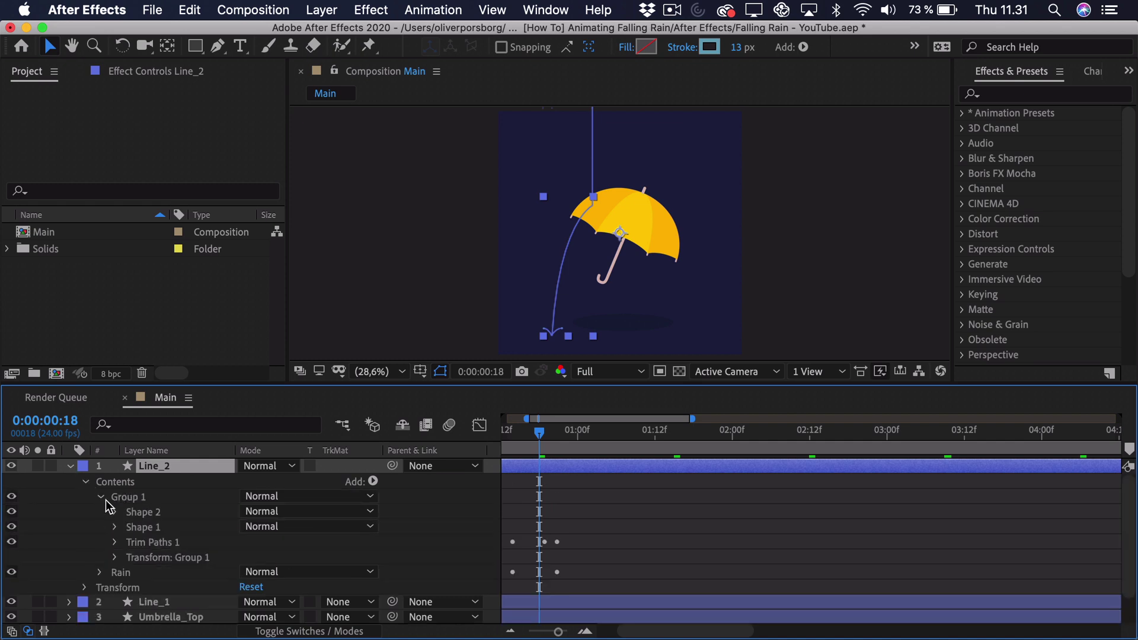
{"action": "left_click", "coordinate": [100, 497]}
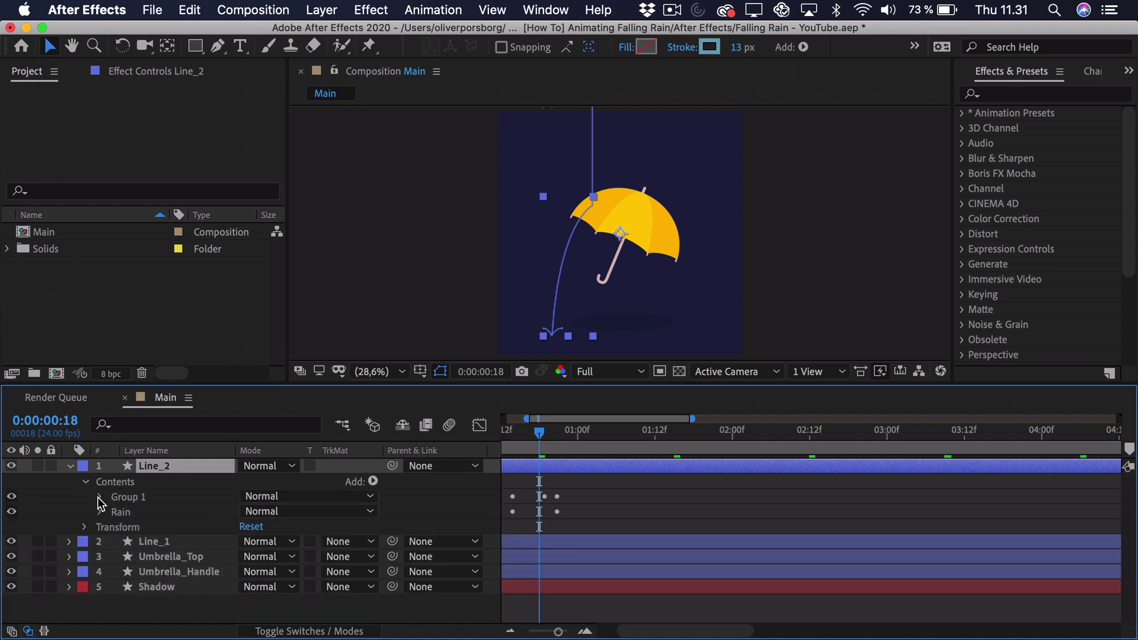
{"action": "left_click", "coordinate": [130, 499]}
{"action": "key", "text": "Return"}
{"action": "type", "text": "Splash"}
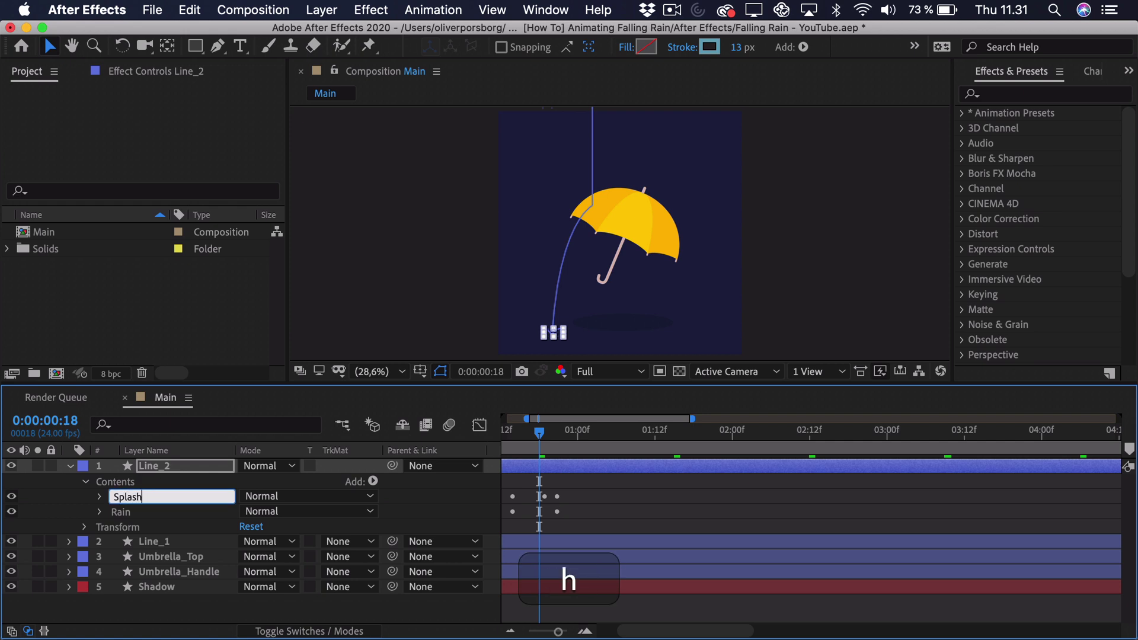
{"action": "key", "text": "Return"}
Select the Rain group's Shape 1 path and pick its bottom vertex in the viewer
{"action": "left_click", "coordinate": [99, 512]}
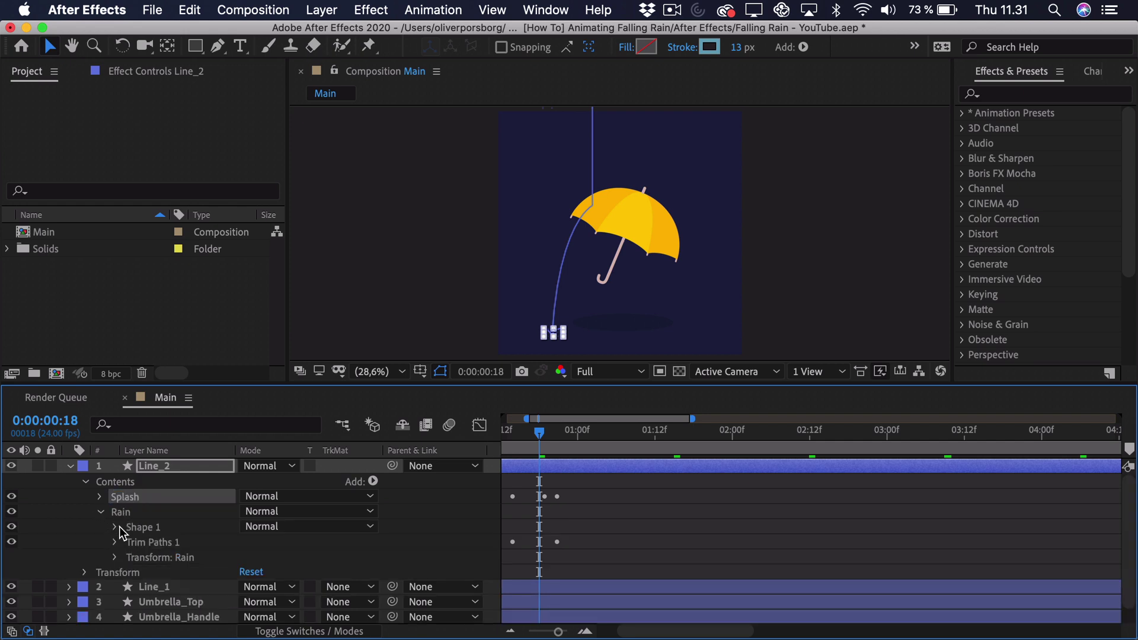
{"action": "left_click", "coordinate": [134, 525]}
{"action": "key", "text": "space"}
{"action": "left_click_drag", "start_coordinate": [612, 170], "coordinate": [613, 208]}
{"action": "key", "text": "space"}
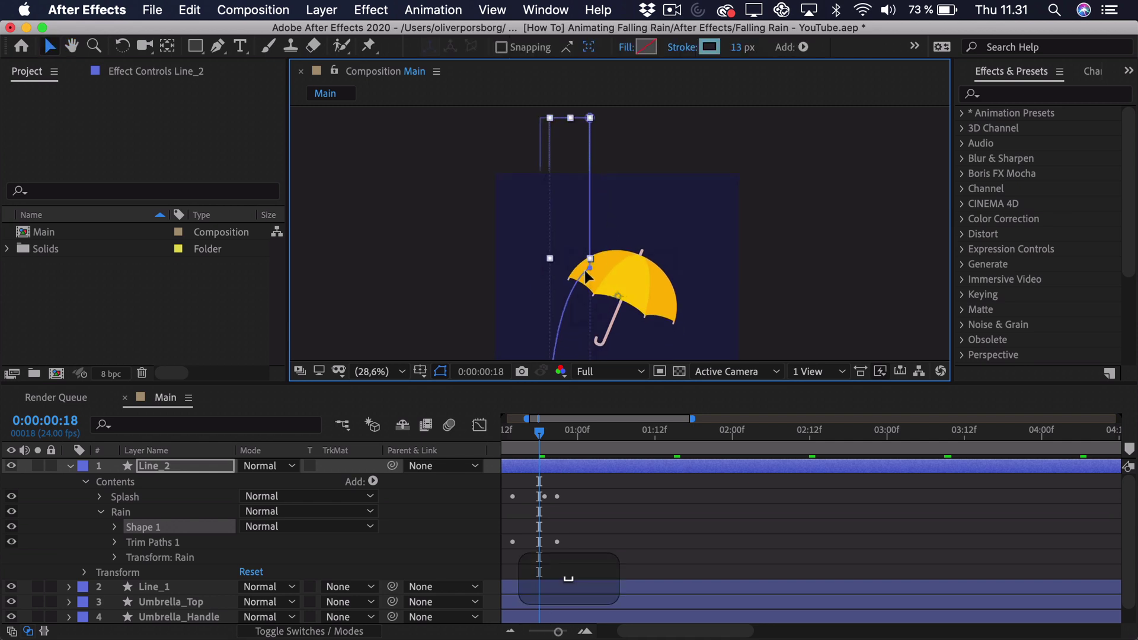
{"action": "left_click", "coordinate": [590, 268]}
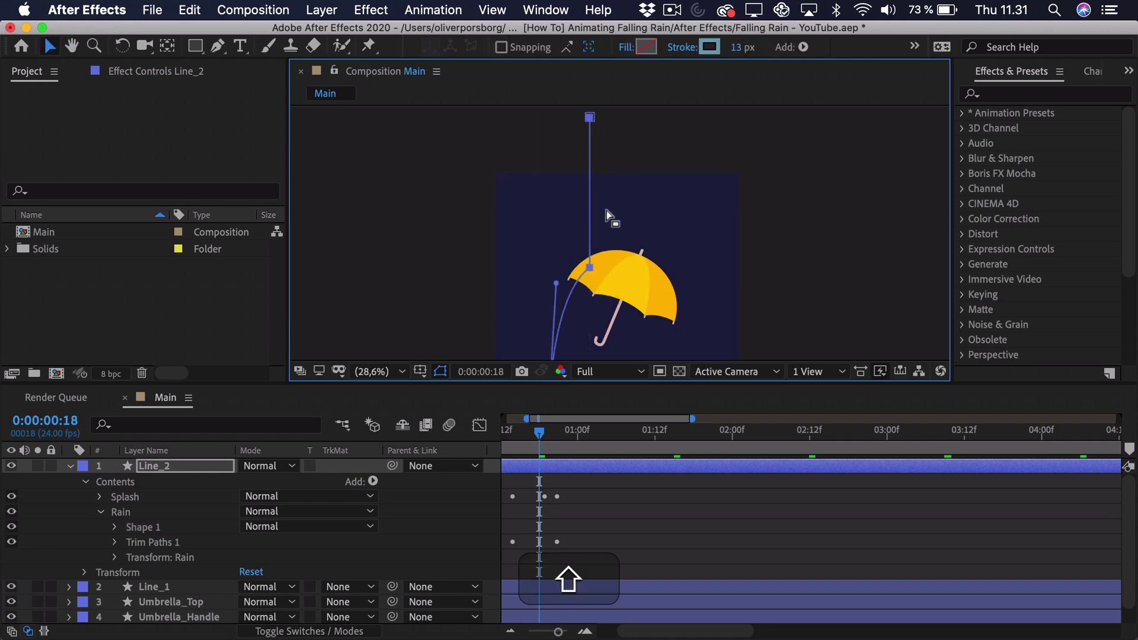
{"action": "key", "text": "space"}
{"action": "left_click_drag", "start_coordinate": [612, 258], "coordinate": [589, 249]}
{"action": "key", "text": "super+z"}
{"action": "key", "text": "shift+super+z"}
Drag the rain path's top vertex down so the second drop falls in a new spot
{"action": "key", "text": "shift+space"}
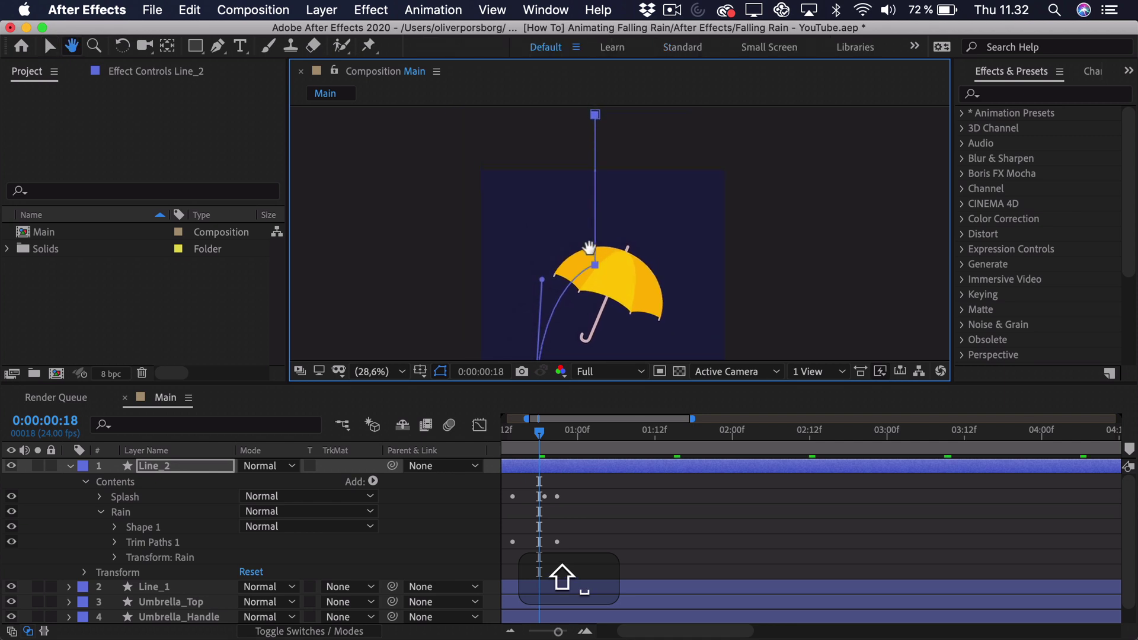
{"action": "key", "text": "space"}
{"action": "left_click_drag", "start_coordinate": [556, 354], "coordinate": [564, 296]}
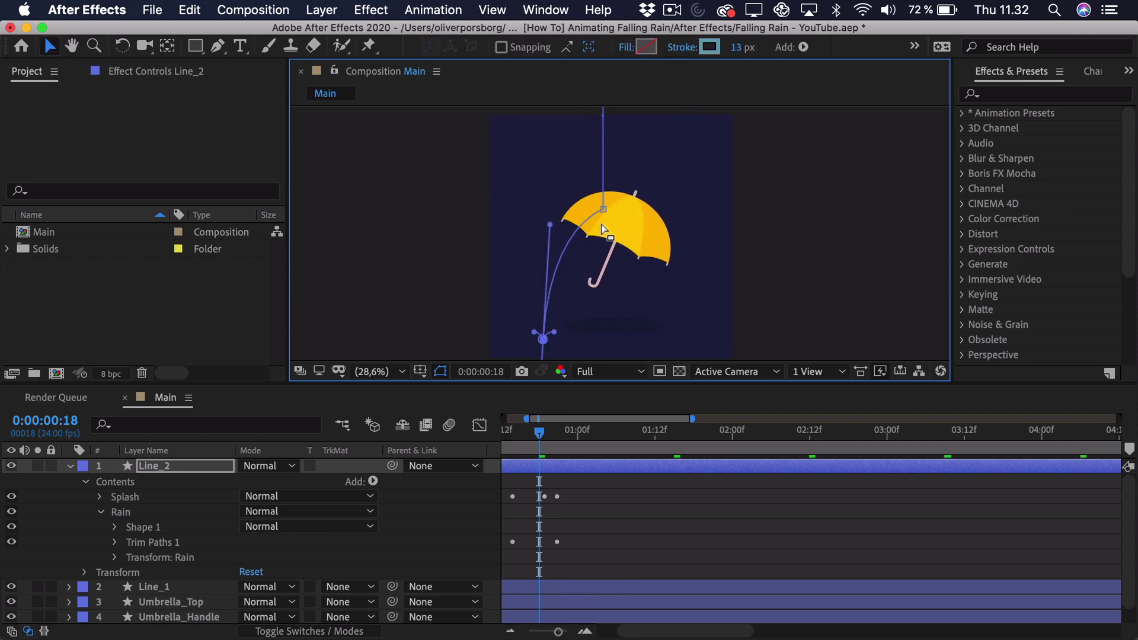
{"action": "left_click", "coordinate": [603, 211]}
{"action": "left_click_drag", "start_coordinate": [605, 212], "coordinate": [603, 229]}
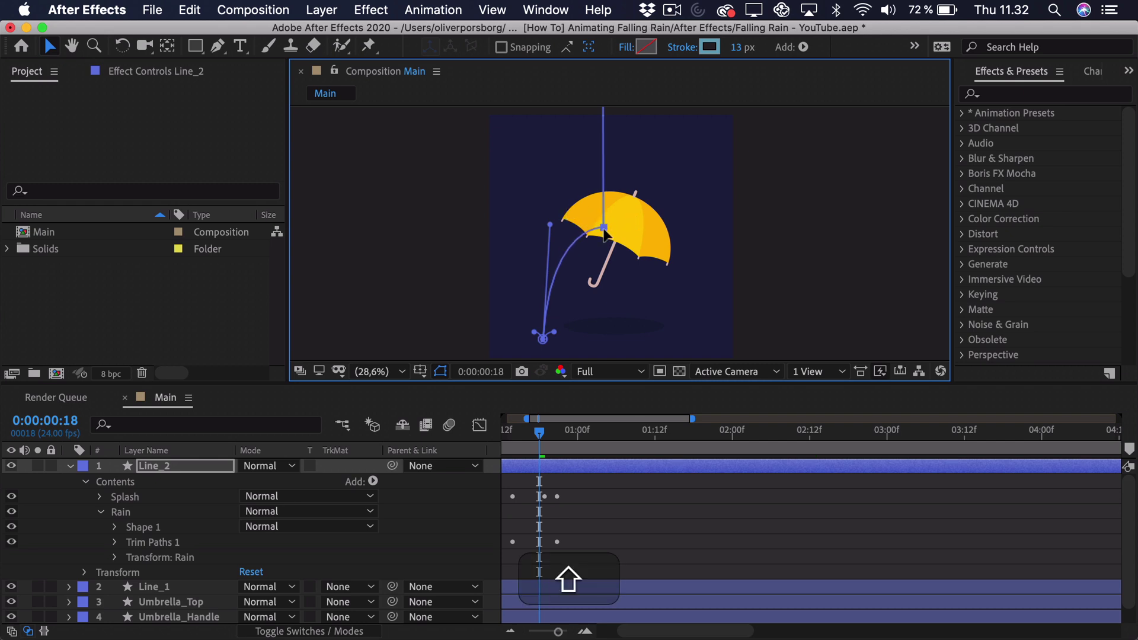
{"action": "scroll", "coordinate": [604, 234], "scroll_direction": "down", "scroll_amount": 3}
{"action": "left_click_drag", "start_coordinate": [535, 273], "coordinate": [575, 282]}
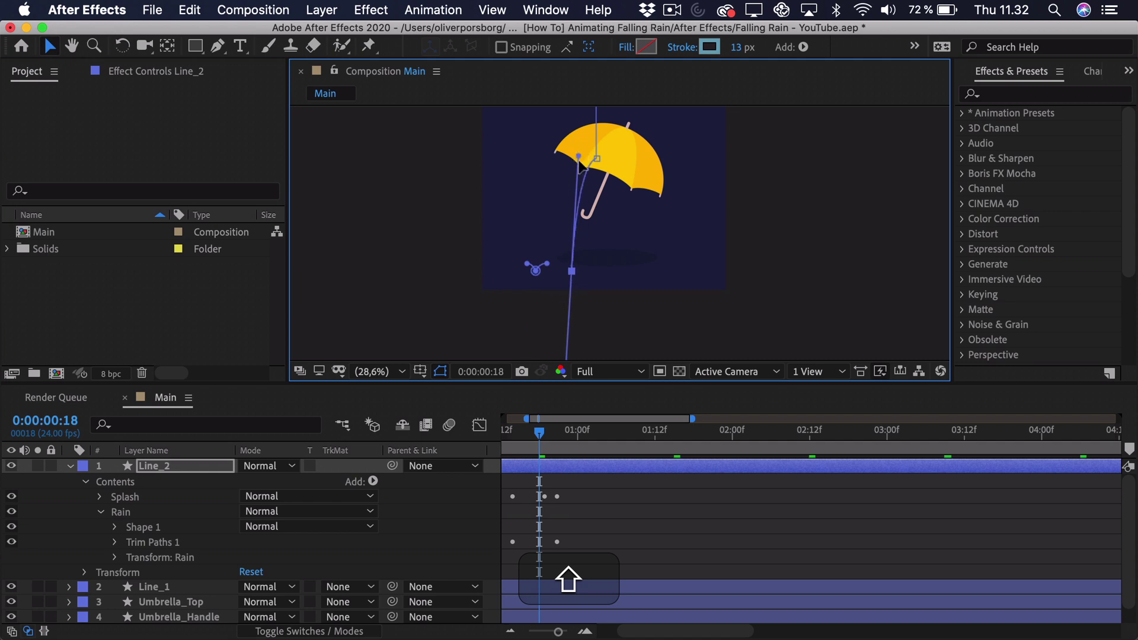
{"action": "left_click_drag", "start_coordinate": [579, 159], "coordinate": [575, 170]}
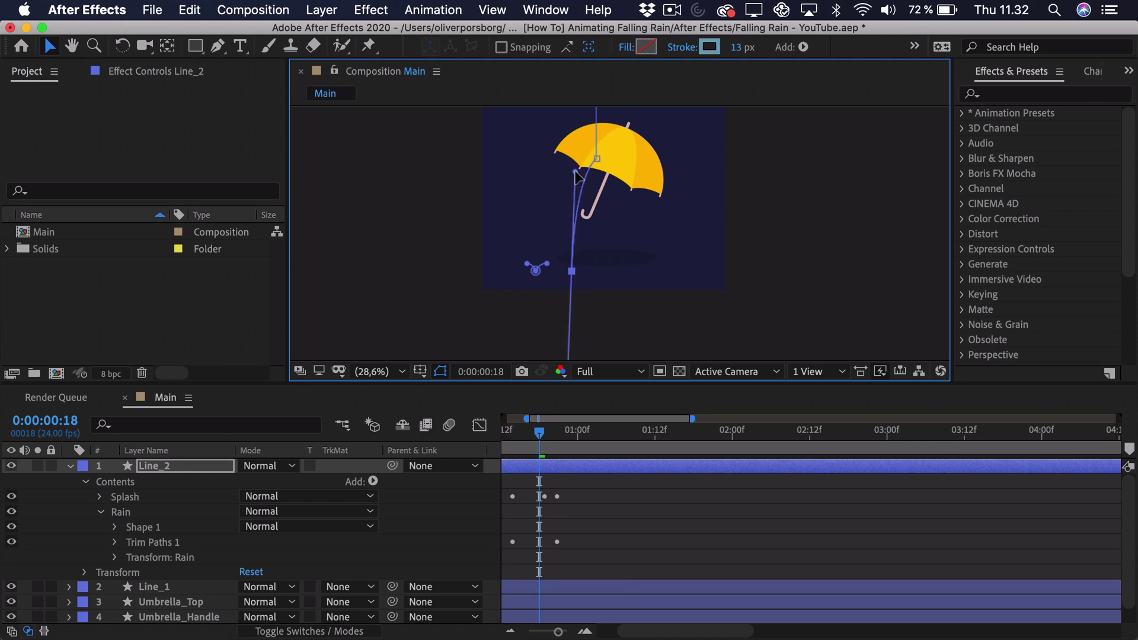
{"action": "left_click_drag", "start_coordinate": [551, 216], "coordinate": [567, 188]}
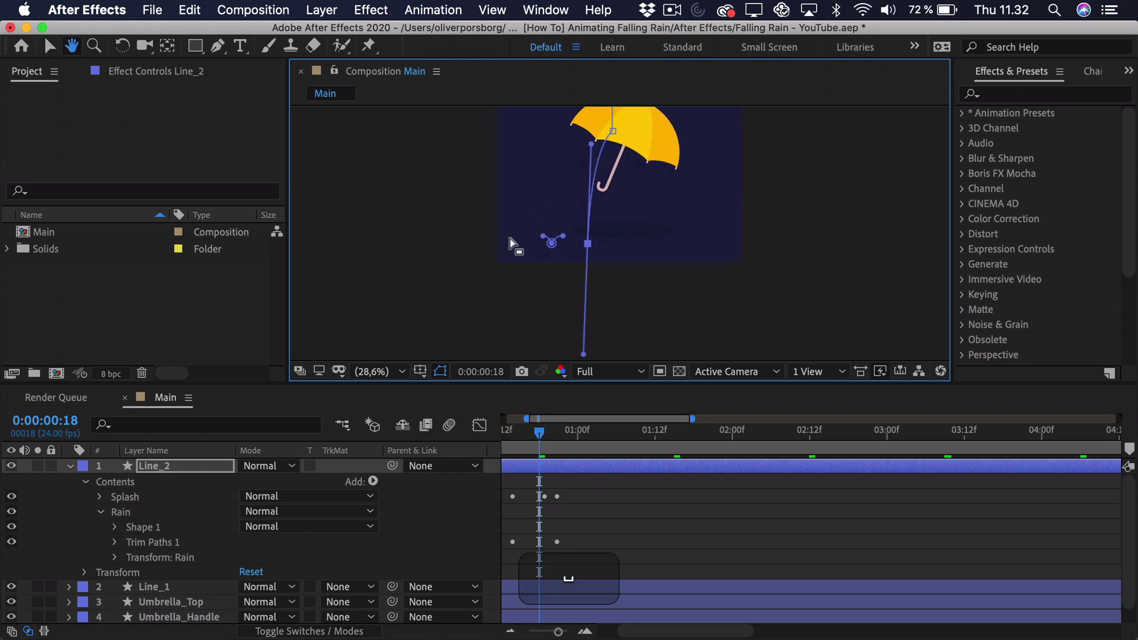
{"action": "left_click", "coordinate": [125, 498]}
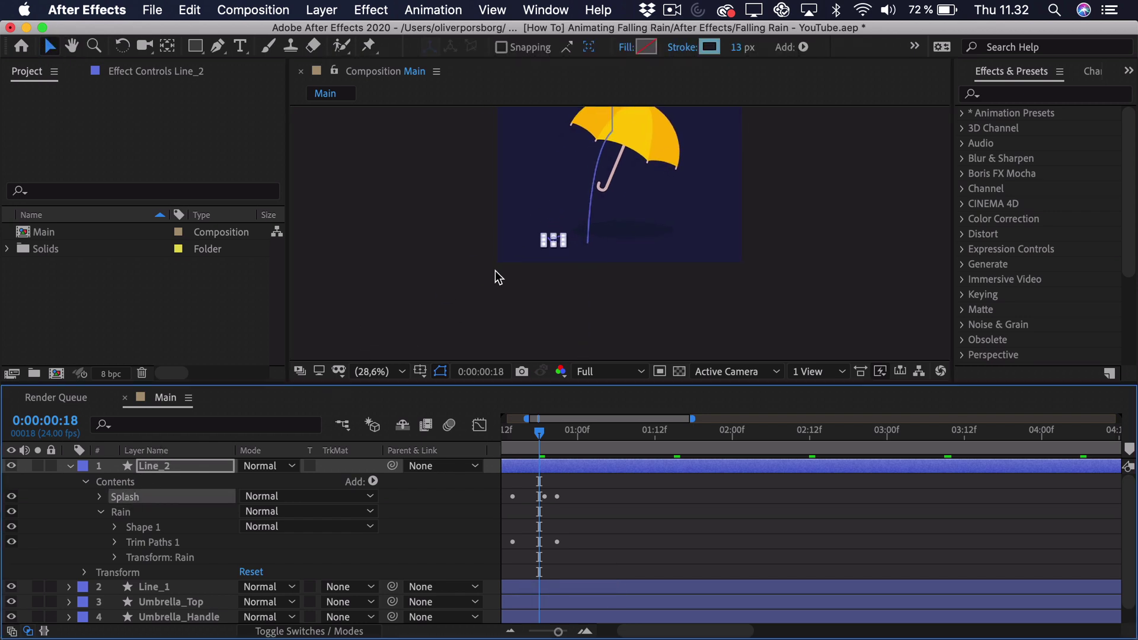
Nudge Line_2's splash left onto the rain line's end, fit the view and play
{"action": "scroll", "coordinate": [614, 231], "scroll_direction": "up", "scroll_amount": 2}
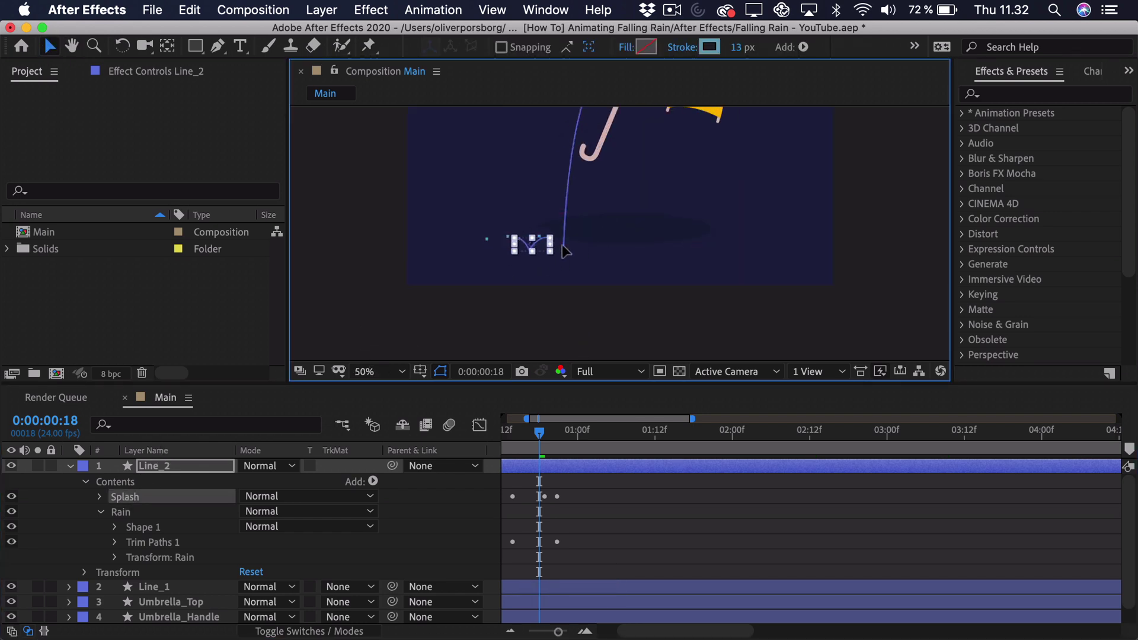
{"action": "scroll", "coordinate": [596, 213], "scroll_direction": "up", "scroll_amount": 4}
{"action": "scroll", "coordinate": [591, 231], "scroll_direction": "up", "scroll_amount": 2}
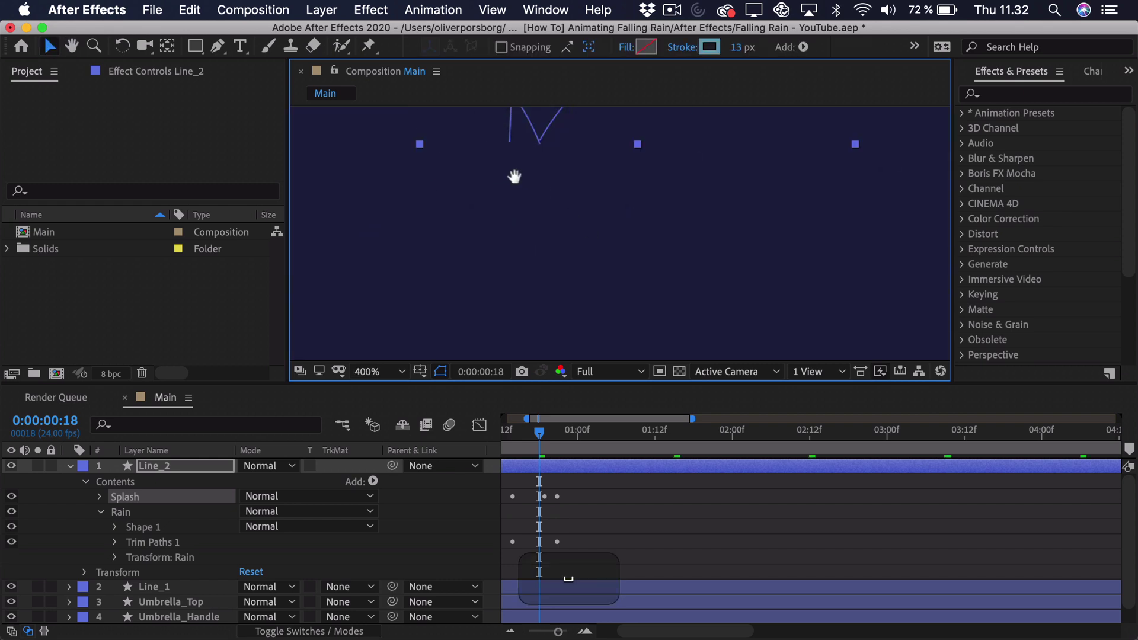
{"action": "left_click_drag", "start_coordinate": [606, 202], "coordinate": [602, 201]}
{"action": "scroll", "coordinate": [639, 272], "scroll_direction": "down", "scroll_amount": 6}
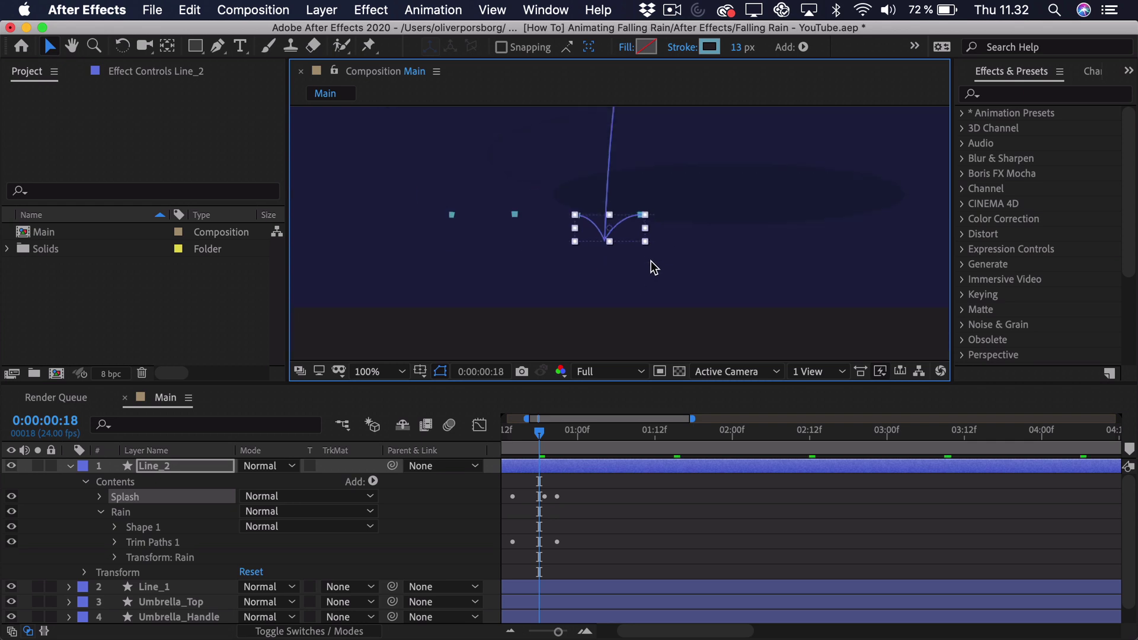
{"action": "left_click", "coordinate": [379, 372]}
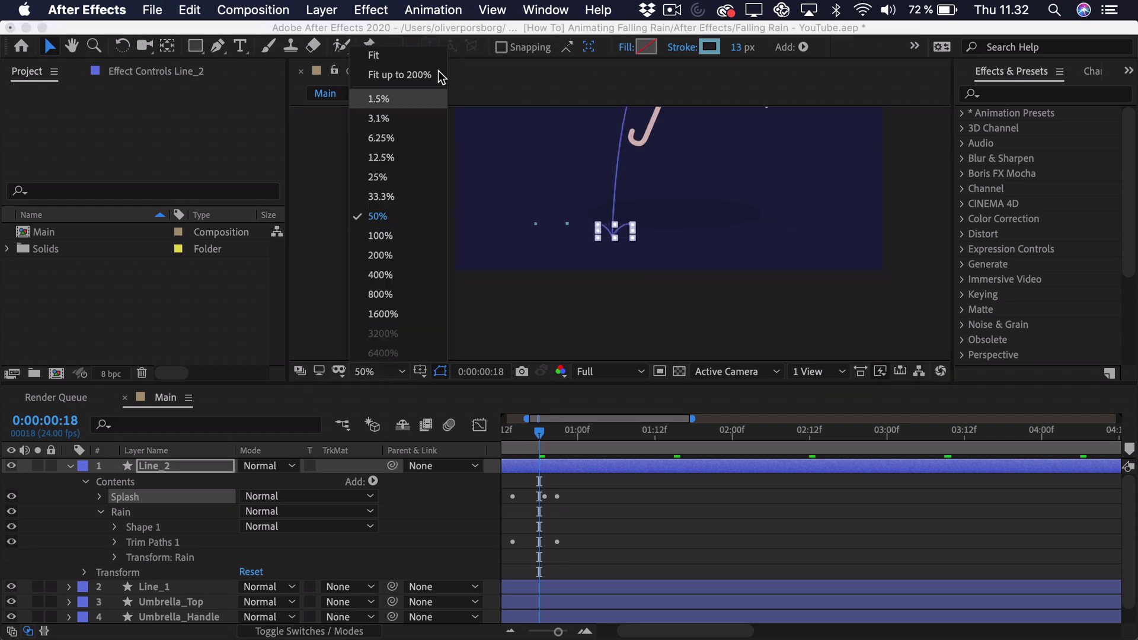
{"action": "left_click", "coordinate": [432, 75]}
{"action": "key", "text": "space"}
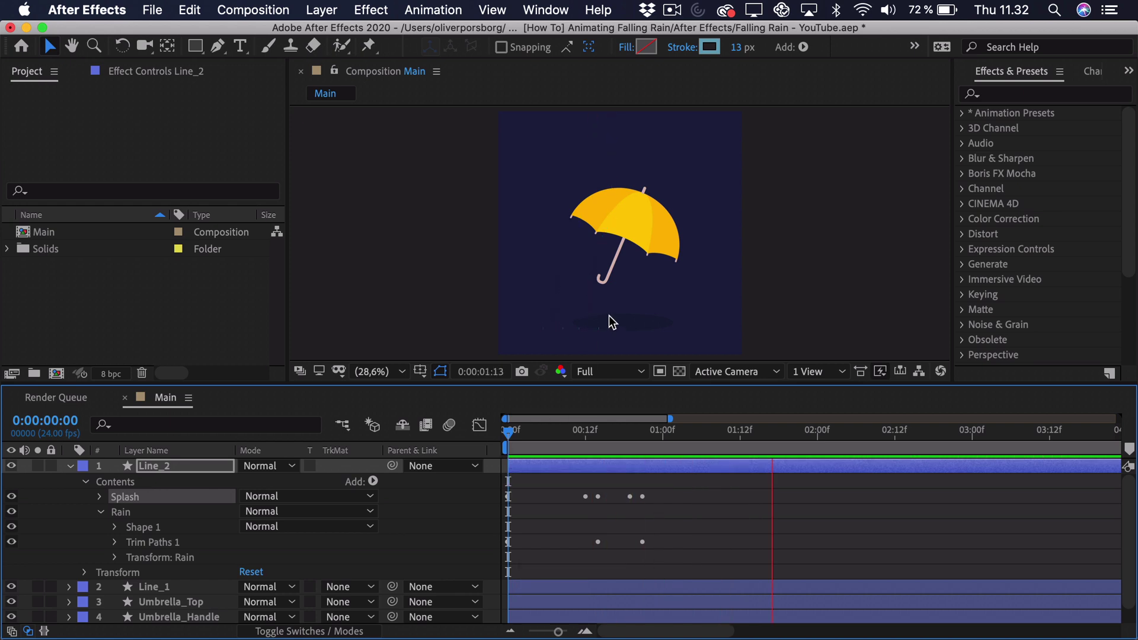
{"action": "key", "text": "space"}
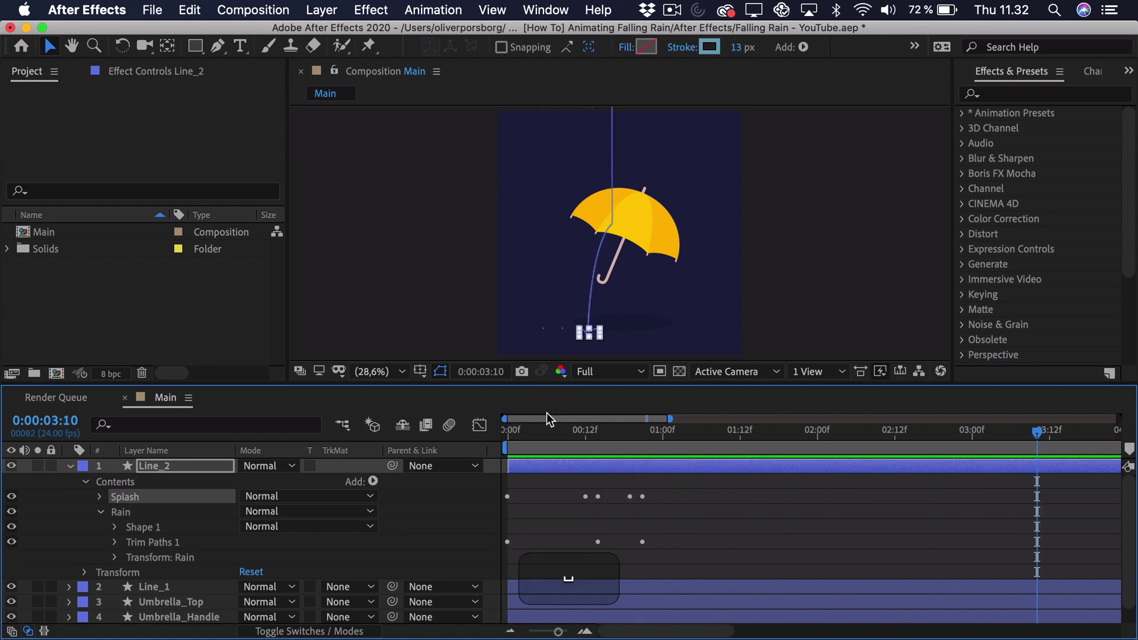
{"action": "left_click_drag", "start_coordinate": [540, 432], "coordinate": [552, 442]}
{"action": "left_click", "coordinate": [553, 440]}
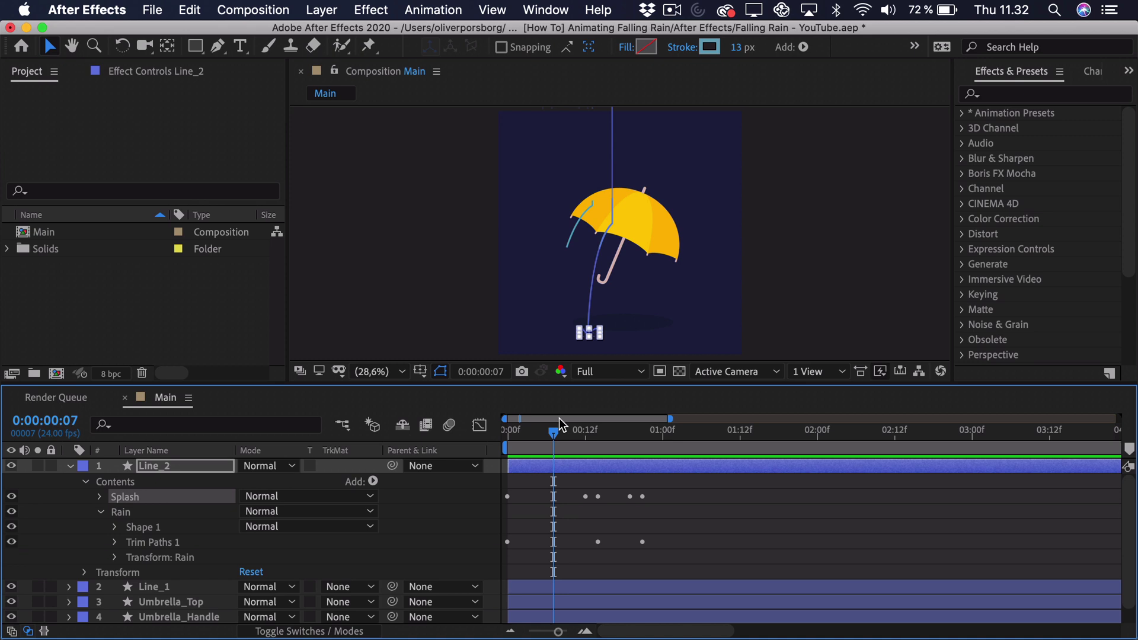
{"action": "left_click", "coordinate": [540, 489]}
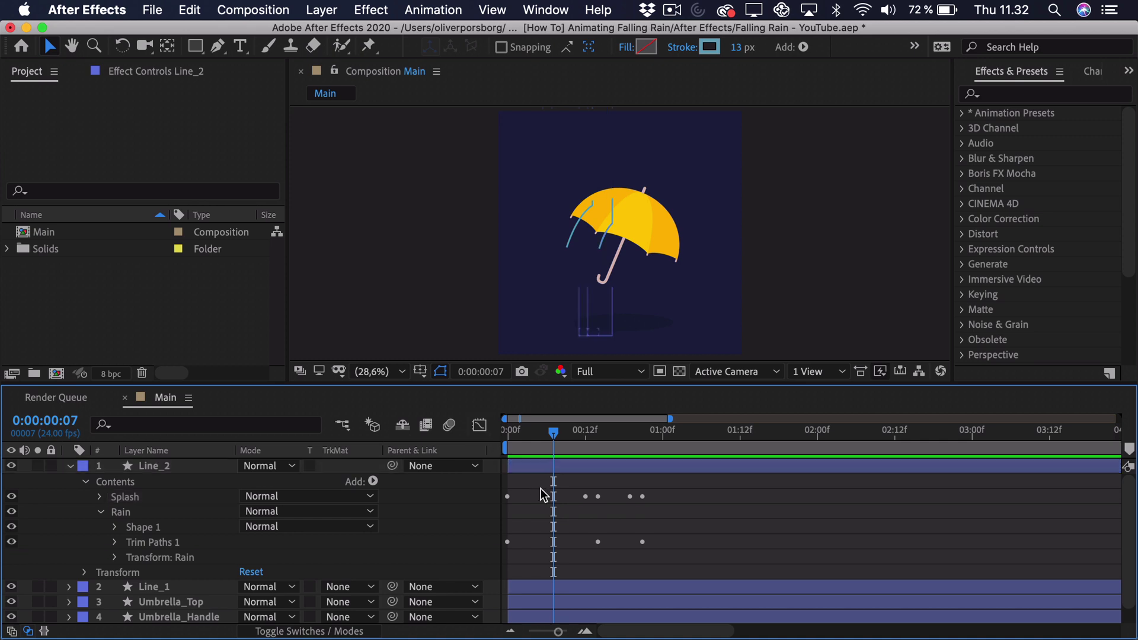
{"action": "key", "text": "Page_Up"}
{"action": "key", "text": "Page_Up"}
{"action": "key", "text": "Page_Up"}
{"action": "left_click", "coordinate": [166, 468]}
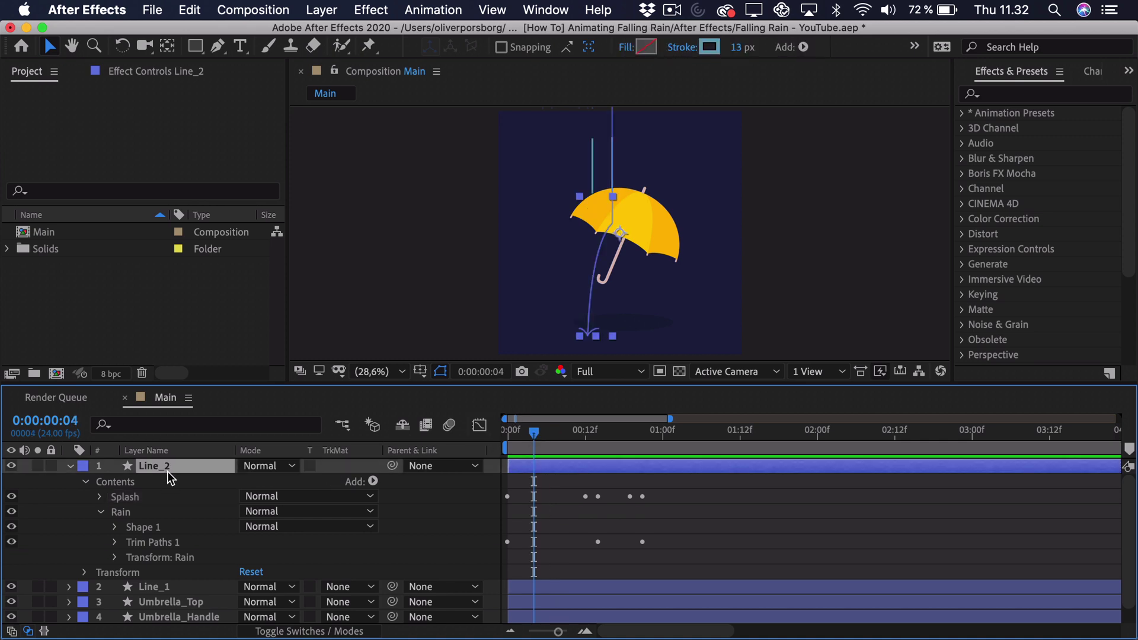
Duplicate Line_2 as Line_3 and select its Rain group's Shape 1
{"action": "key", "text": "super+d"}
{"action": "left_click", "coordinate": [70, 466]}
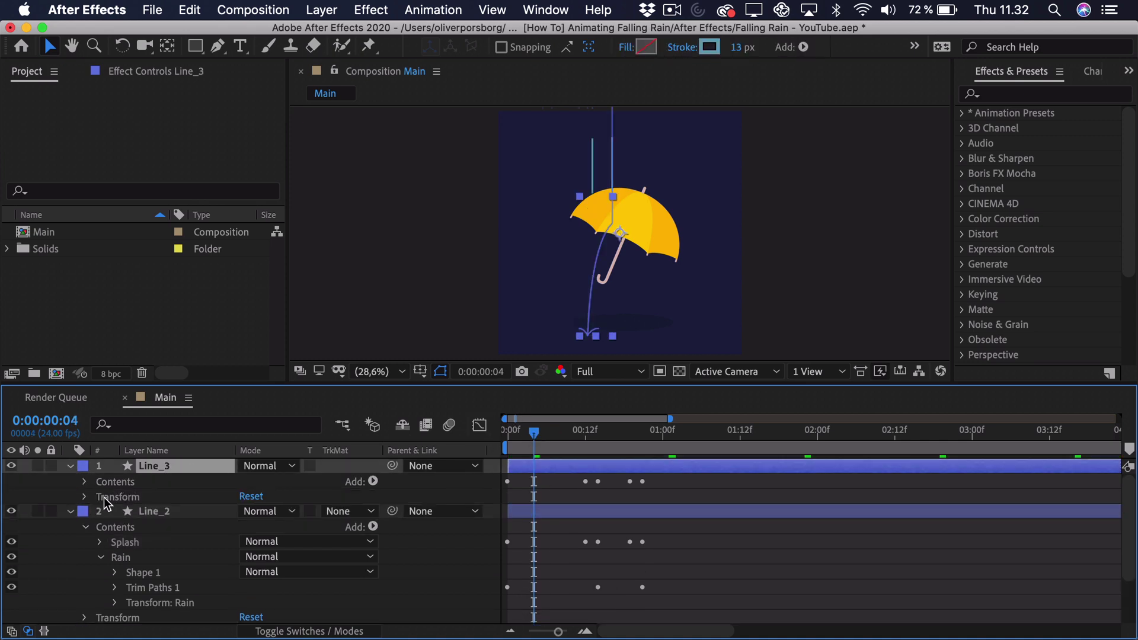
{"action": "left_click", "coordinate": [85, 481]}
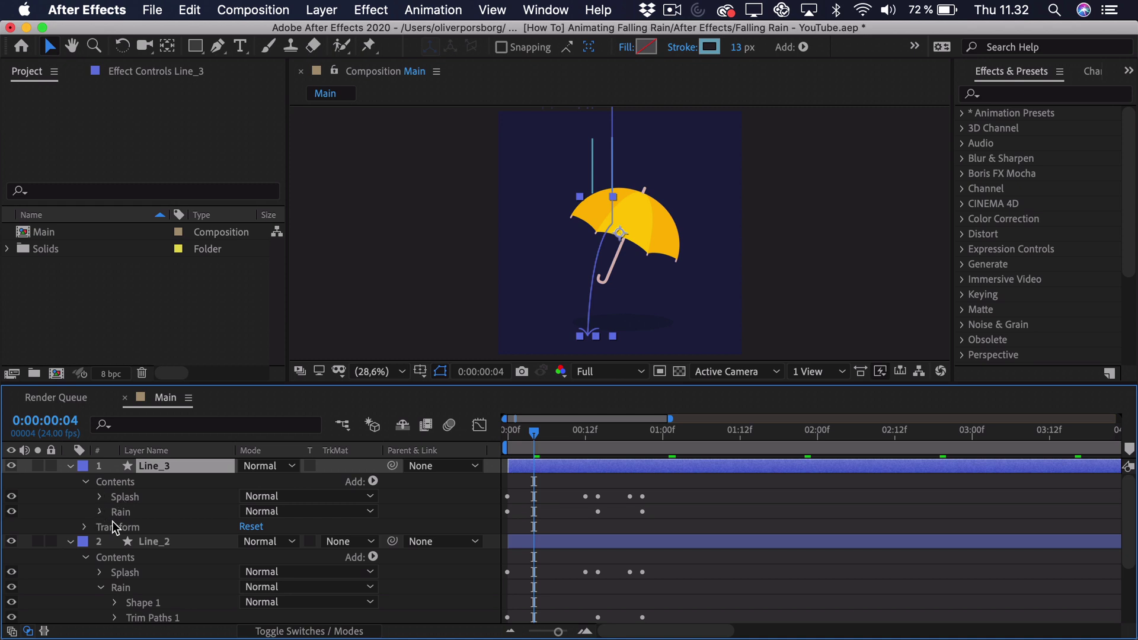
{"action": "left_click", "coordinate": [99, 511]}
{"action": "left_click", "coordinate": [137, 526]}
Drag the rain path's points right so the line curves past the umbrella's right edge
{"action": "left_click_drag", "start_coordinate": [571, 246], "coordinate": [541, 298]}
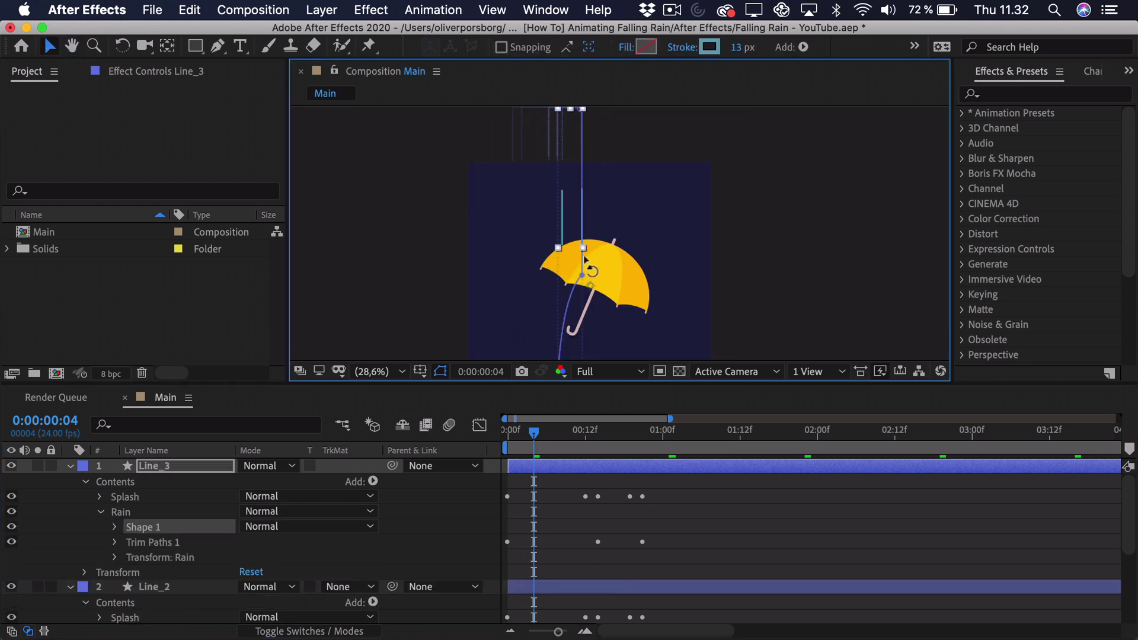
{"action": "left_click", "coordinate": [583, 111]}
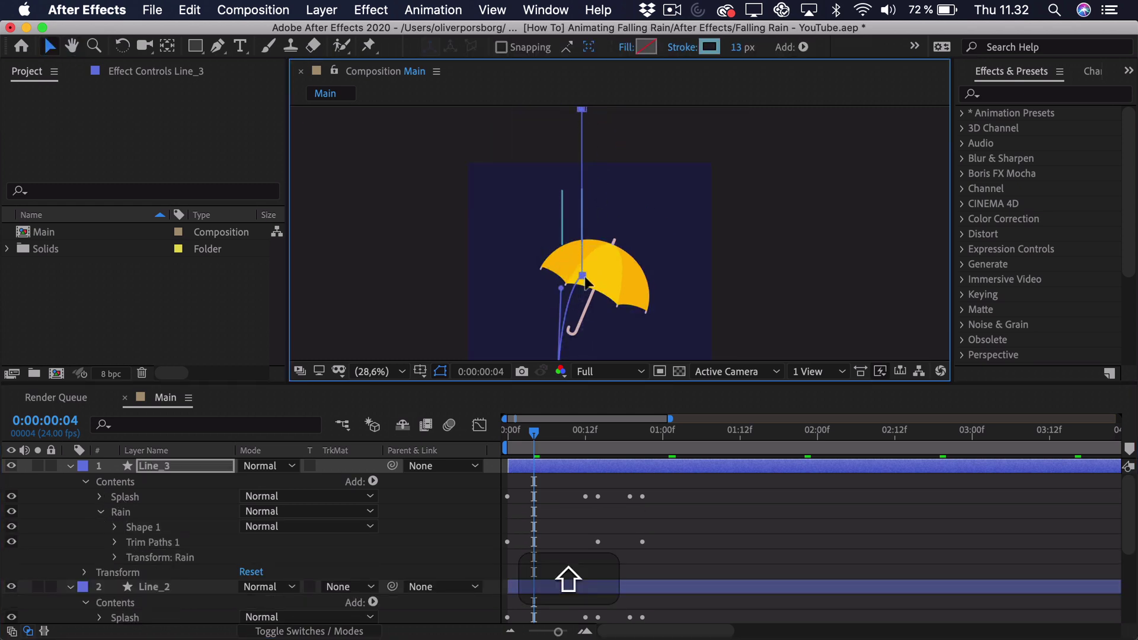
{"action": "left_click_drag", "start_coordinate": [587, 282], "coordinate": [614, 276]}
{"action": "scroll", "coordinate": [613, 276], "scroll_direction": "down", "scroll_amount": 3}
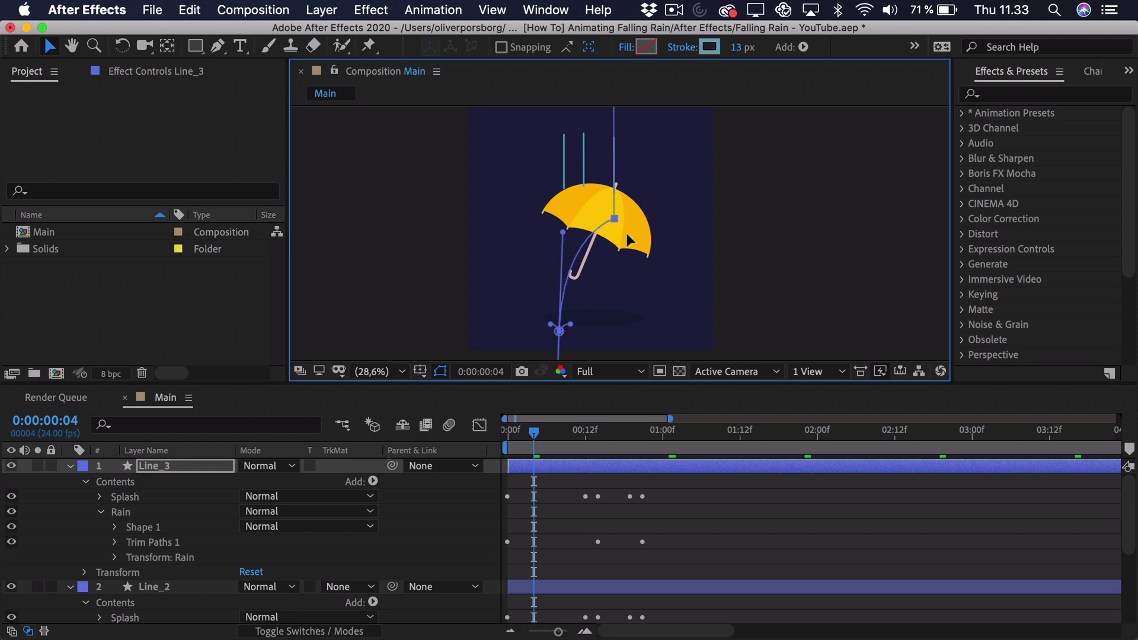
{"action": "left_click_drag", "start_coordinate": [629, 280], "coordinate": [624, 225]}
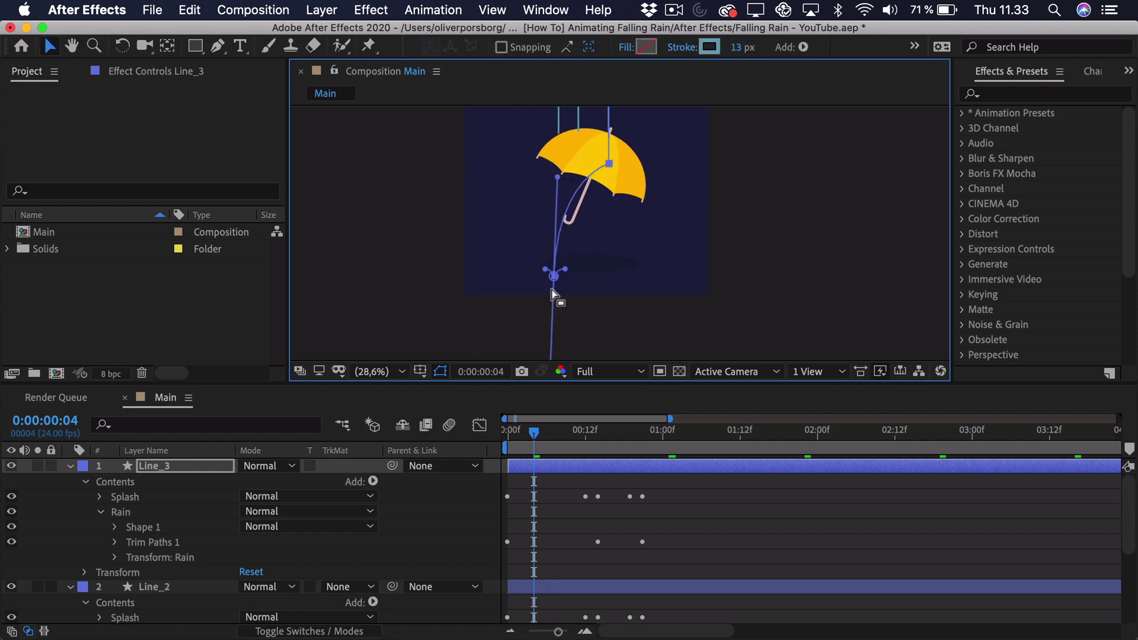
{"action": "left_click_drag", "start_coordinate": [561, 278], "coordinate": [624, 270]}
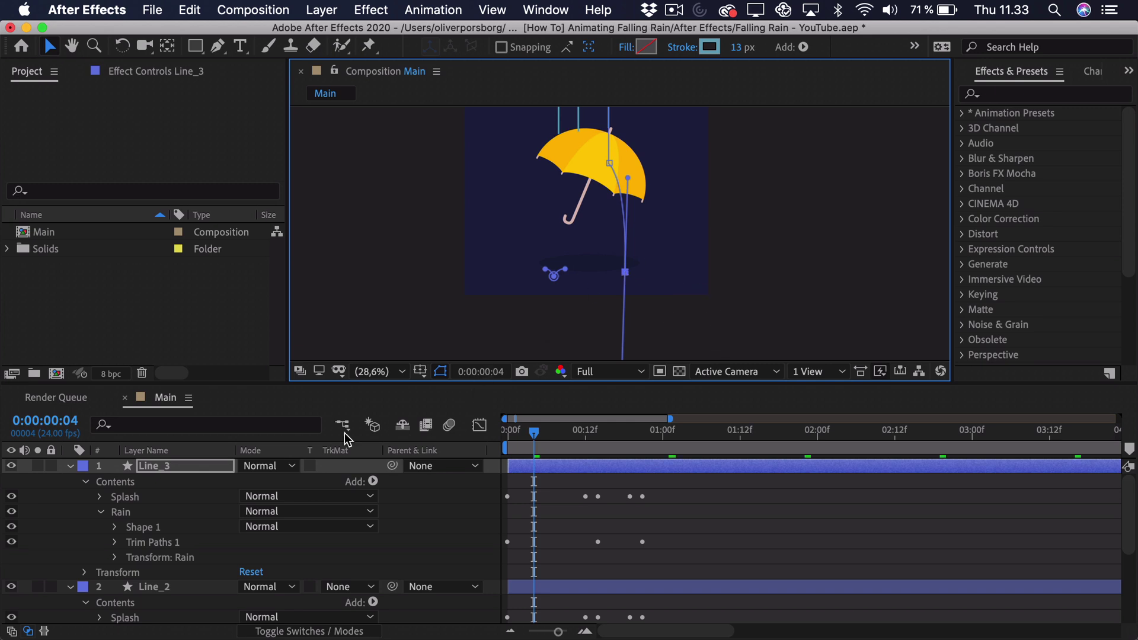
Drag Line_3's Splash group up to the end of its shifted rain line, undoing an accidental move
{"action": "left_click", "coordinate": [135, 497]}
{"action": "scroll", "coordinate": [559, 336], "scroll_direction": "up", "scroll_amount": 5}
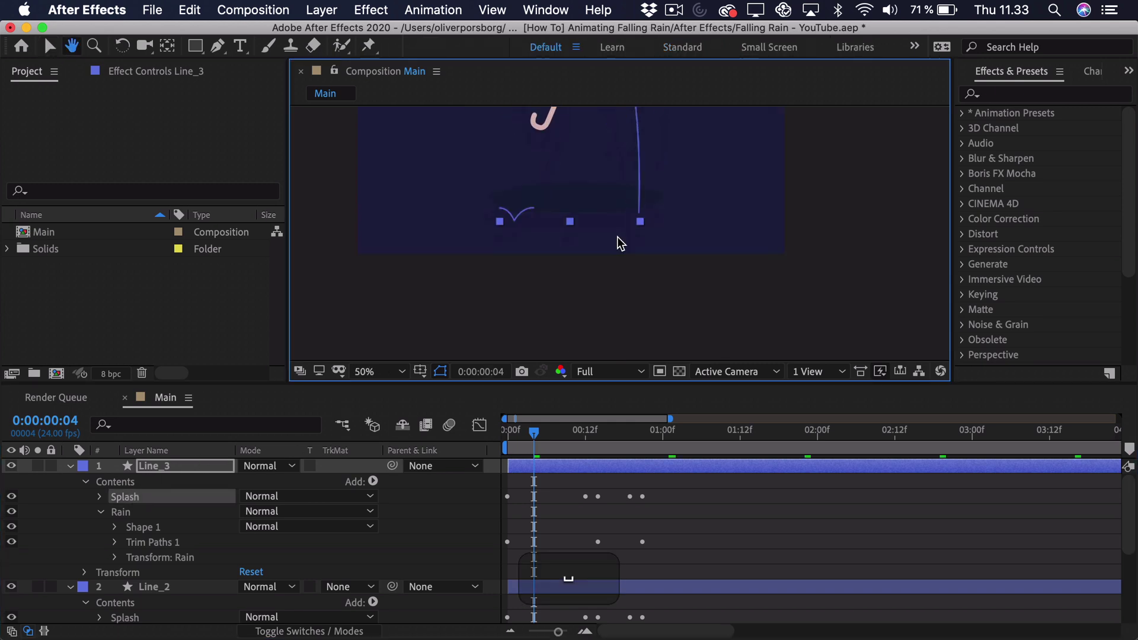
{"action": "key", "text": "h"}
{"action": "left_click_drag", "start_coordinate": [438, 220], "coordinate": [608, 265]}
{"action": "scroll", "coordinate": [675, 201], "scroll_direction": "up", "scroll_amount": 2}
{"action": "left_click_drag", "start_coordinate": [692, 218], "coordinate": [698, 199]}
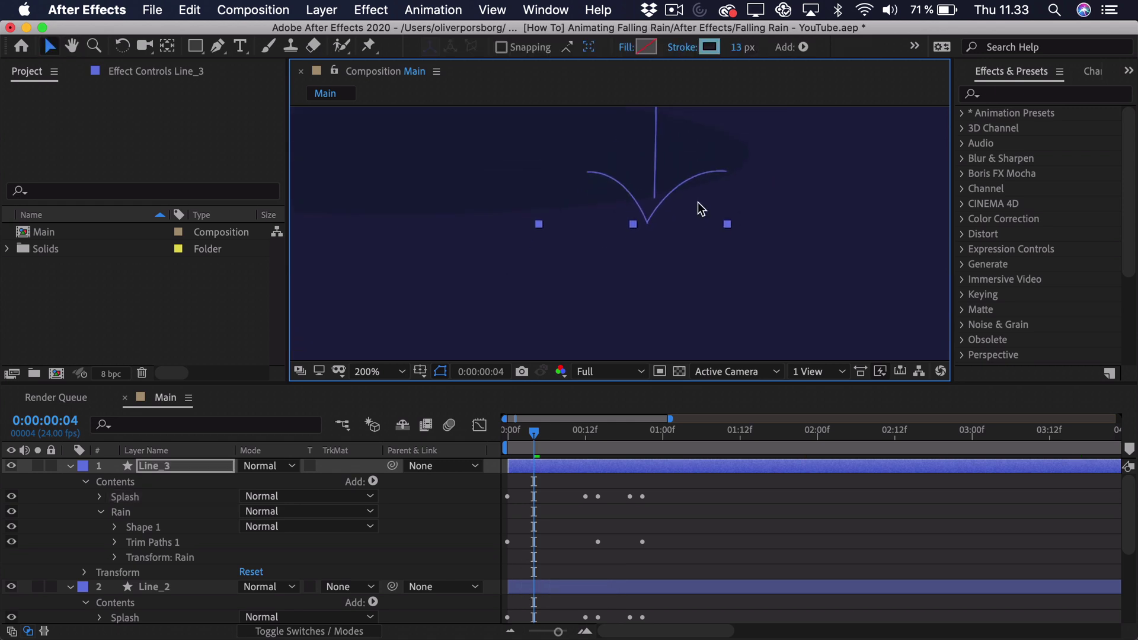
{"action": "key", "text": "super+z"}
{"action": "left_click", "coordinate": [131, 499]}
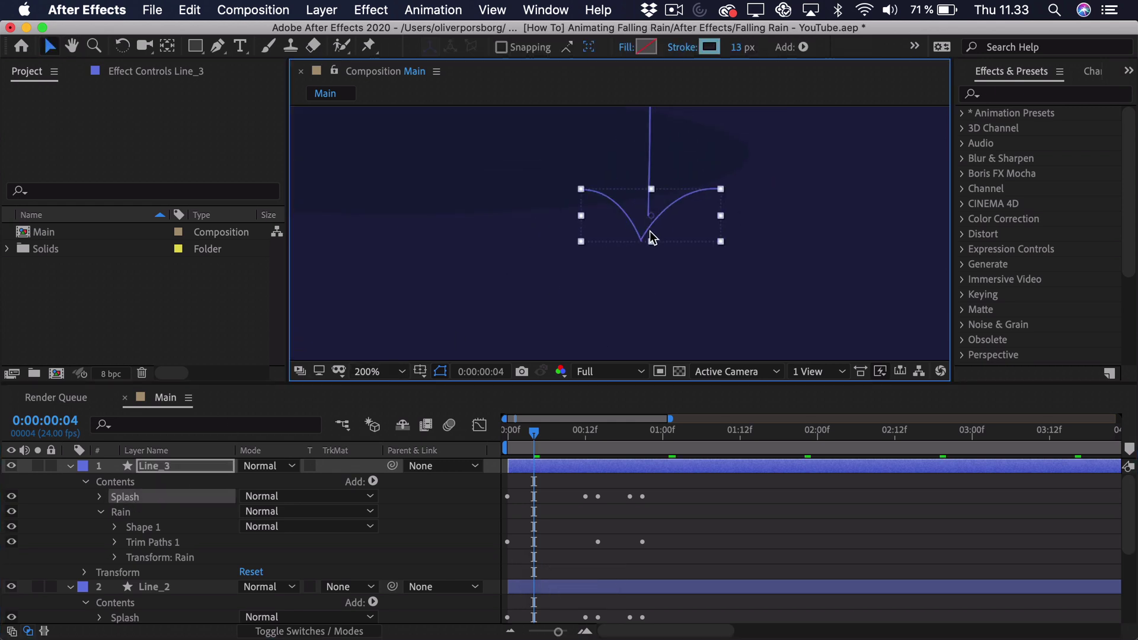
{"action": "left_click_drag", "start_coordinate": [652, 237], "coordinate": [657, 214]}
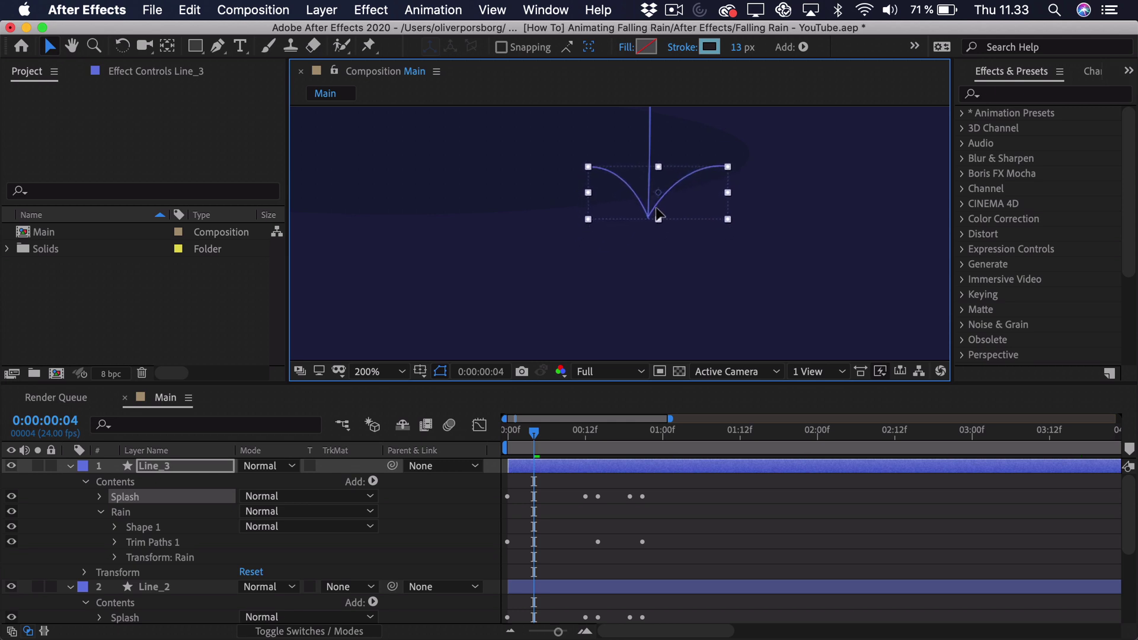
{"action": "scroll", "coordinate": [657, 211], "scroll_direction": "down", "scroll_amount": 2}
{"action": "left_click_drag", "start_coordinate": [612, 116], "coordinate": [635, 282]}
{"action": "scroll", "coordinate": [641, 264], "scroll_direction": "down", "scroll_amount": 1}
Duplicate Line_3 as Line_4 and select its Rain group's Shape 1
{"action": "scroll", "coordinate": [641, 264], "scroll_direction": "up", "scroll_amount": 1}
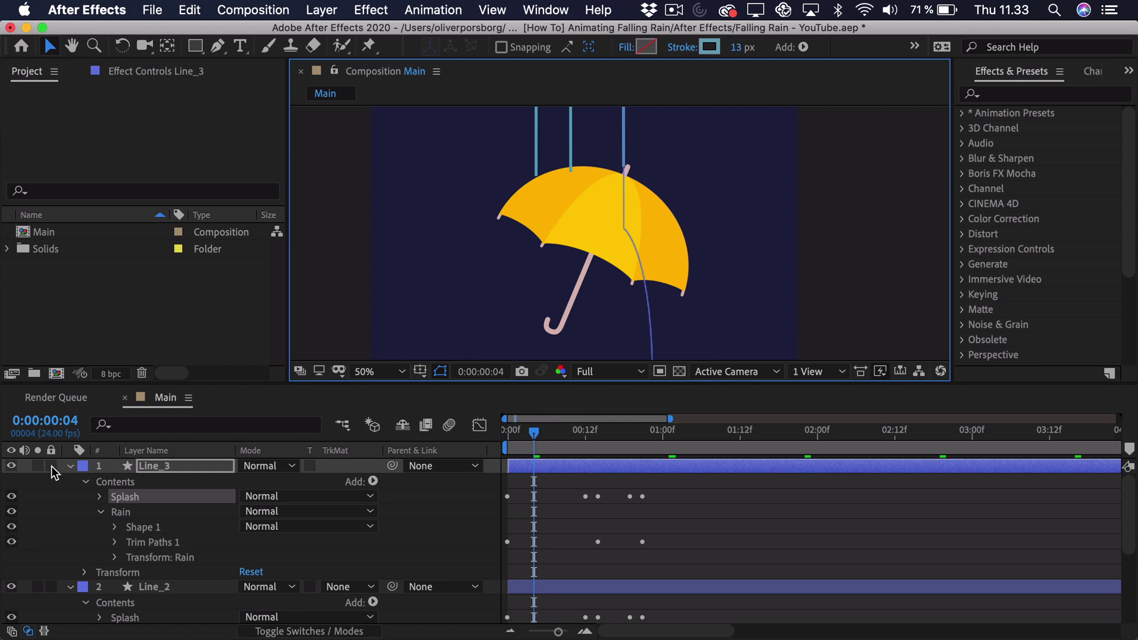
{"action": "left_click_drag", "start_coordinate": [628, 209], "coordinate": [639, 135]}
{"action": "left_click_drag", "start_coordinate": [664, 221], "coordinate": [674, 290]}
{"action": "left_click", "coordinate": [129, 468]}
{"action": "key", "text": "super+d"}
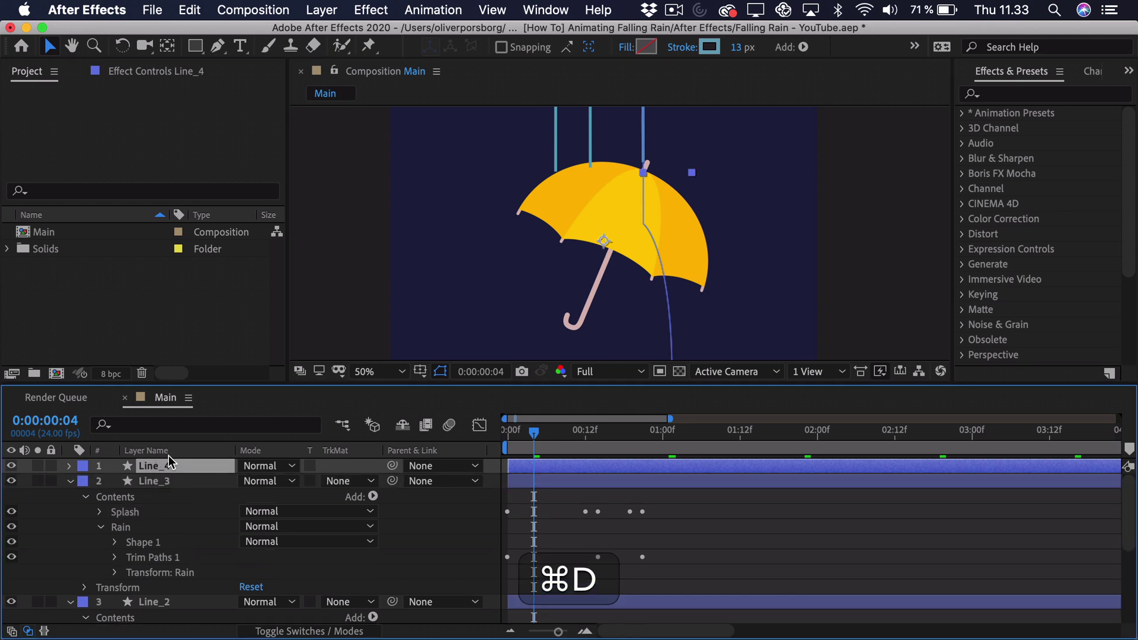
{"action": "left_click", "coordinate": [71, 466]}
{"action": "left_click", "coordinate": [86, 482]}
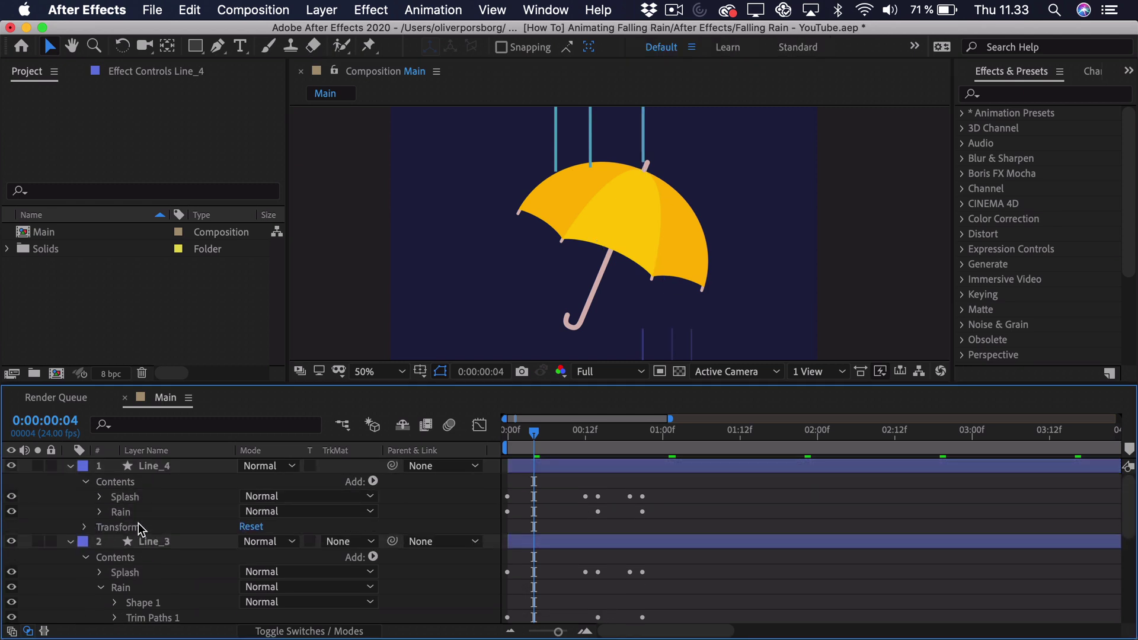
{"action": "left_click", "coordinate": [120, 512]}
{"action": "left_click", "coordinate": [99, 512]}
{"action": "left_click", "coordinate": [142, 528]}
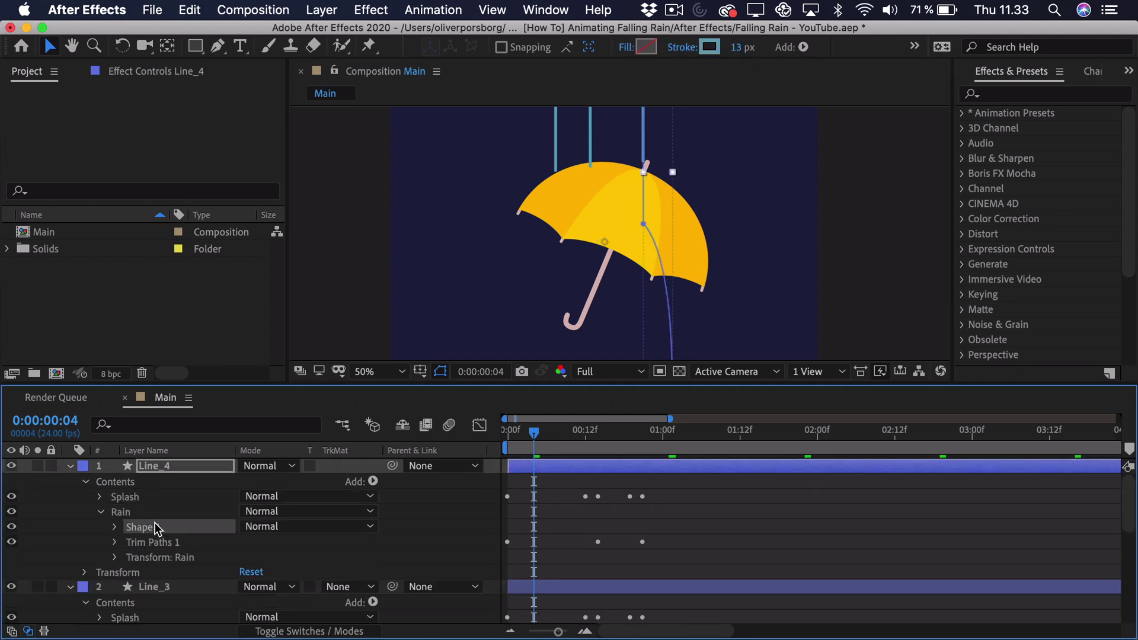
Delete the bottom vertex of Line_4's Path 1 so the rain line becomes straight
{"action": "key", "text": "comma"}
{"action": "scroll", "coordinate": [659, 311], "scroll_direction": "up", "scroll_amount": 2}
{"action": "key", "text": "space"}
{"action": "left_click_drag", "start_coordinate": [659, 313], "coordinate": [645, 176]}
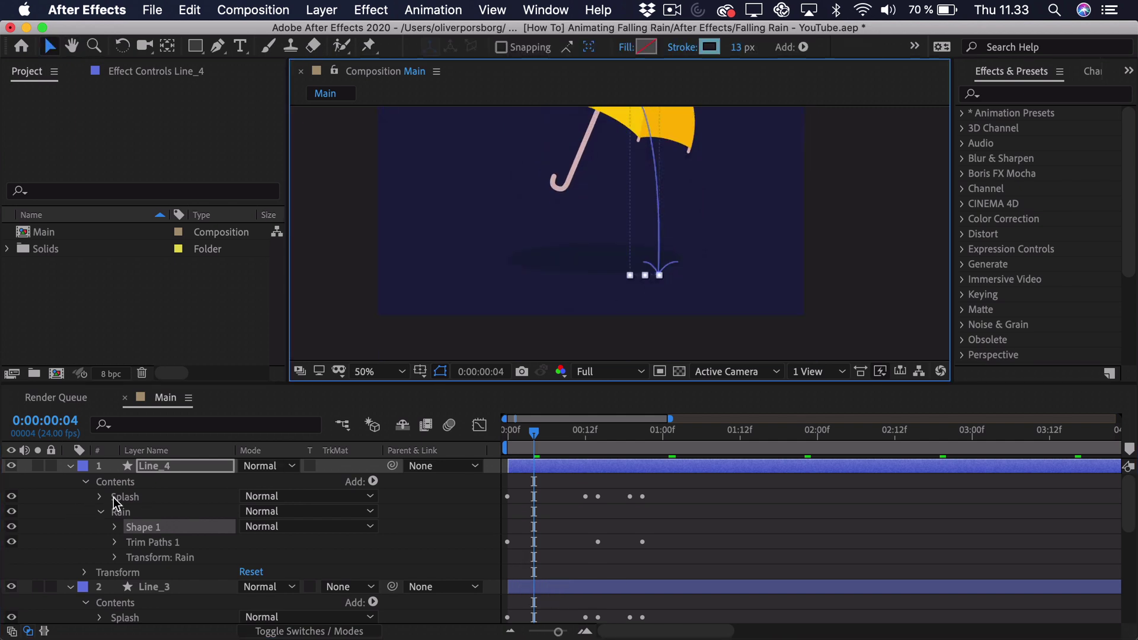
{"action": "left_click", "coordinate": [116, 526]}
{"action": "left_click", "coordinate": [152, 541]}
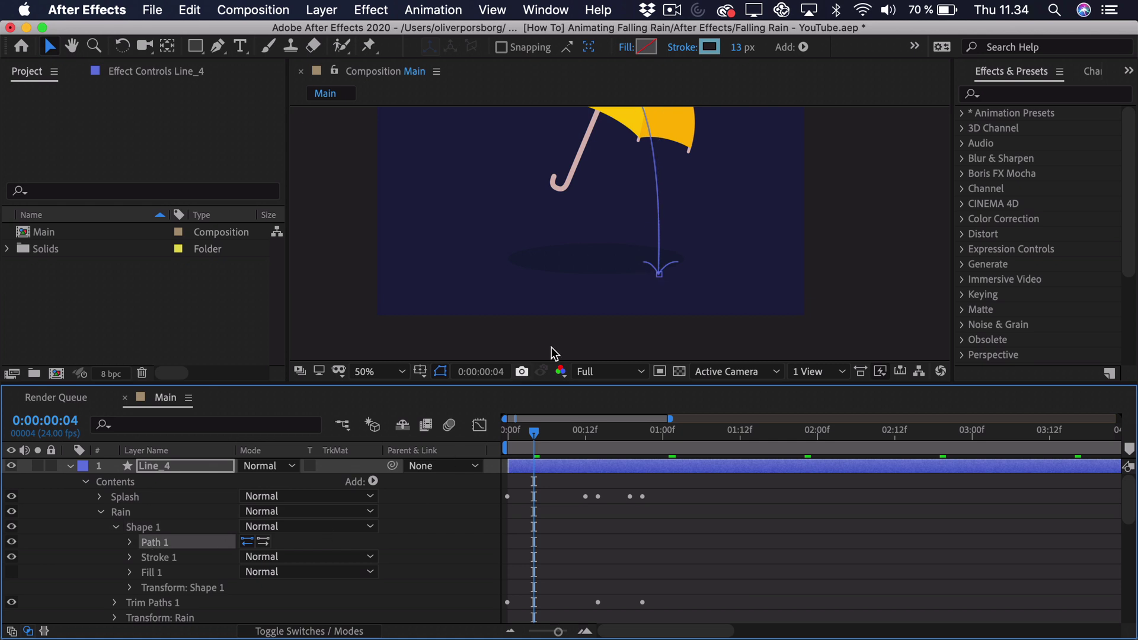
{"action": "left_click", "coordinate": [662, 272]}
{"action": "key", "text": "BackSpace"}
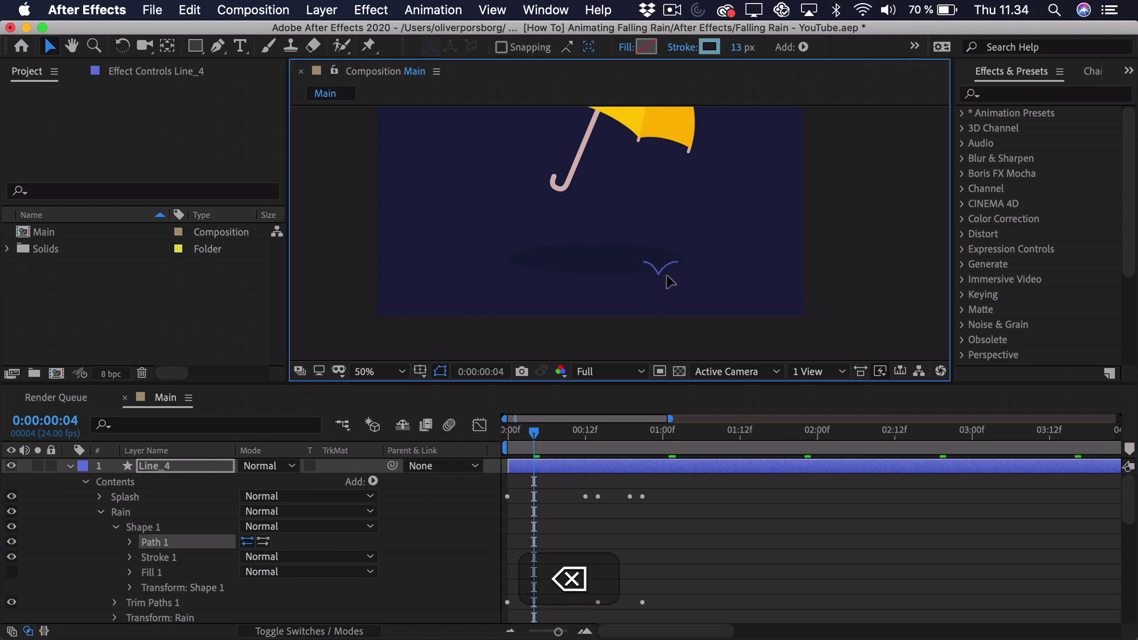
{"action": "key", "text": "space"}
{"action": "left_click_drag", "start_coordinate": [646, 187], "coordinate": [633, 349]}
{"action": "left_click", "coordinate": [618, 244]}
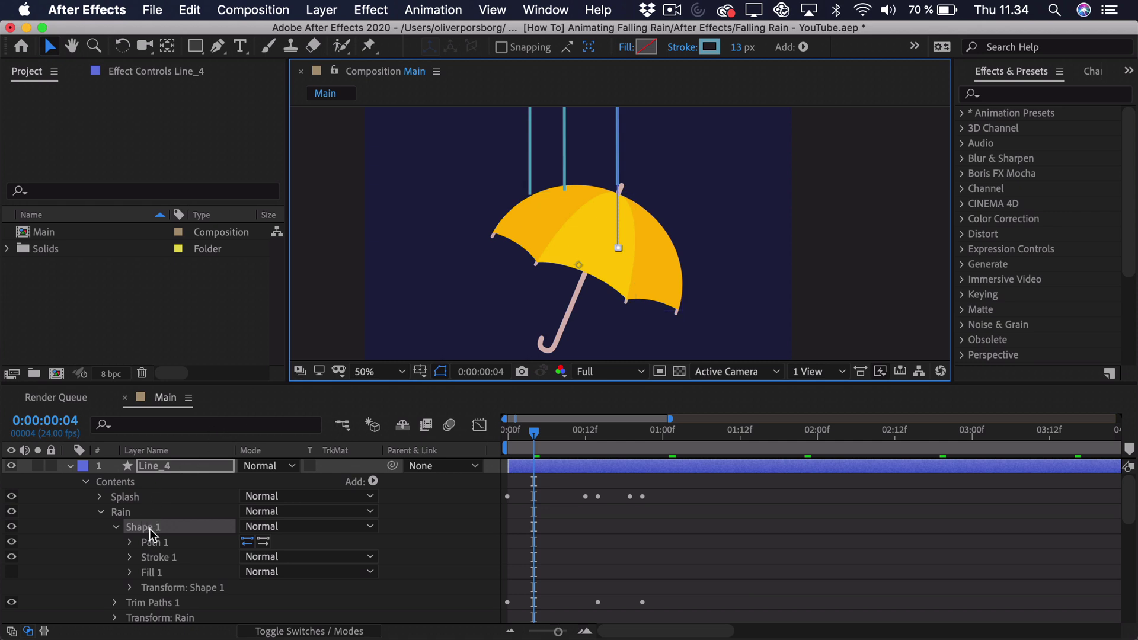
{"action": "left_click", "coordinate": [153, 543]}
{"action": "left_click", "coordinate": [619, 246]}
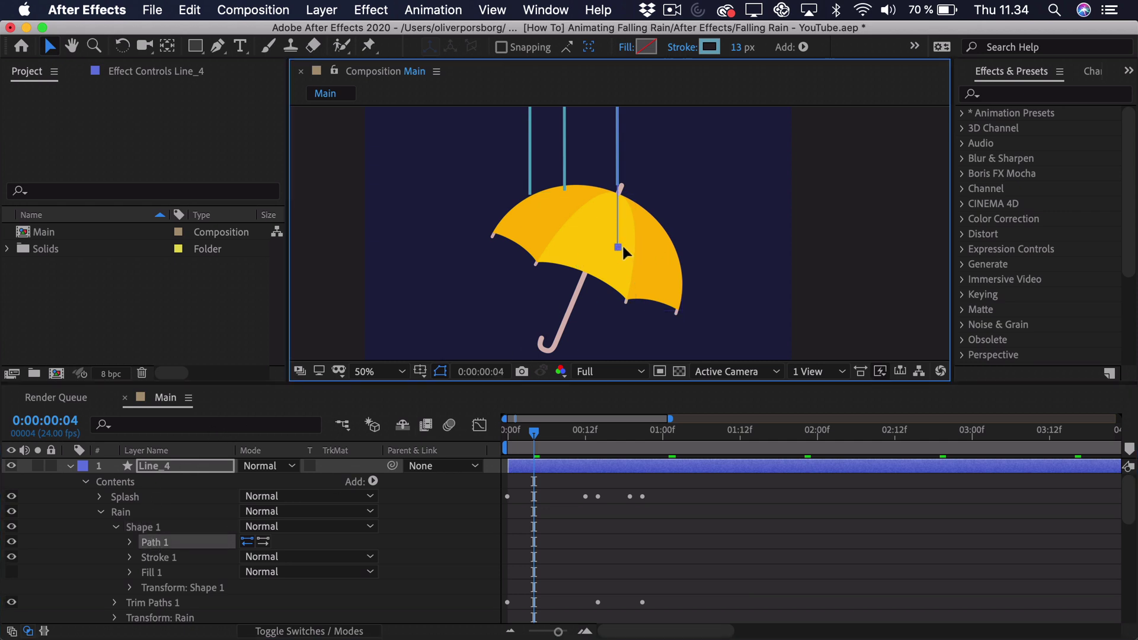
Pull the straight rain line's bottom end right so it lands on the canopy
{"action": "key", "text": "space"}
{"action": "left_click_drag", "start_coordinate": [635, 192], "coordinate": [638, 219]}
{"action": "scroll", "coordinate": [629, 275], "scroll_direction": "down", "scroll_amount": 2}
{"action": "left_click", "coordinate": [618, 136], "text": "shift"}
{"action": "scroll", "coordinate": [647, 291], "scroll_direction": "up", "scroll_amount": 2}
{"action": "key", "text": "space"}
{"action": "key", "text": "super+z"}
{"action": "left_click_drag", "start_coordinate": [604, 255], "coordinate": [641, 240]}
{"action": "left_click", "coordinate": [169, 543]}
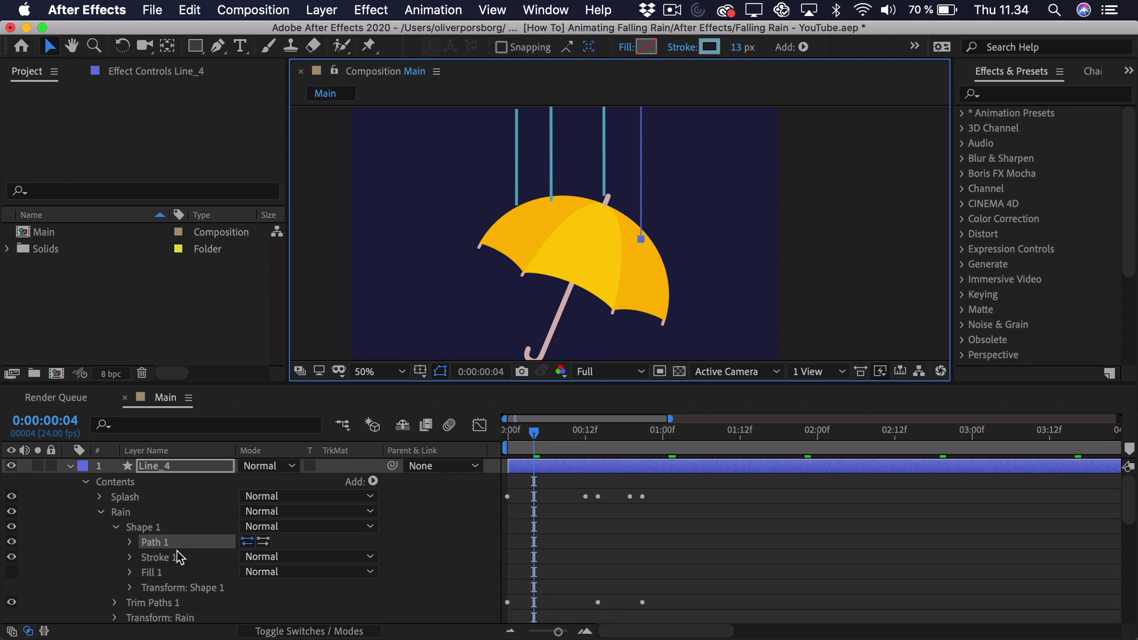
Move Line_4's Splash group up and right onto the canopy, then collapse Line_4
{"action": "scroll", "coordinate": [177, 558], "scroll_direction": "down", "scroll_amount": 2}
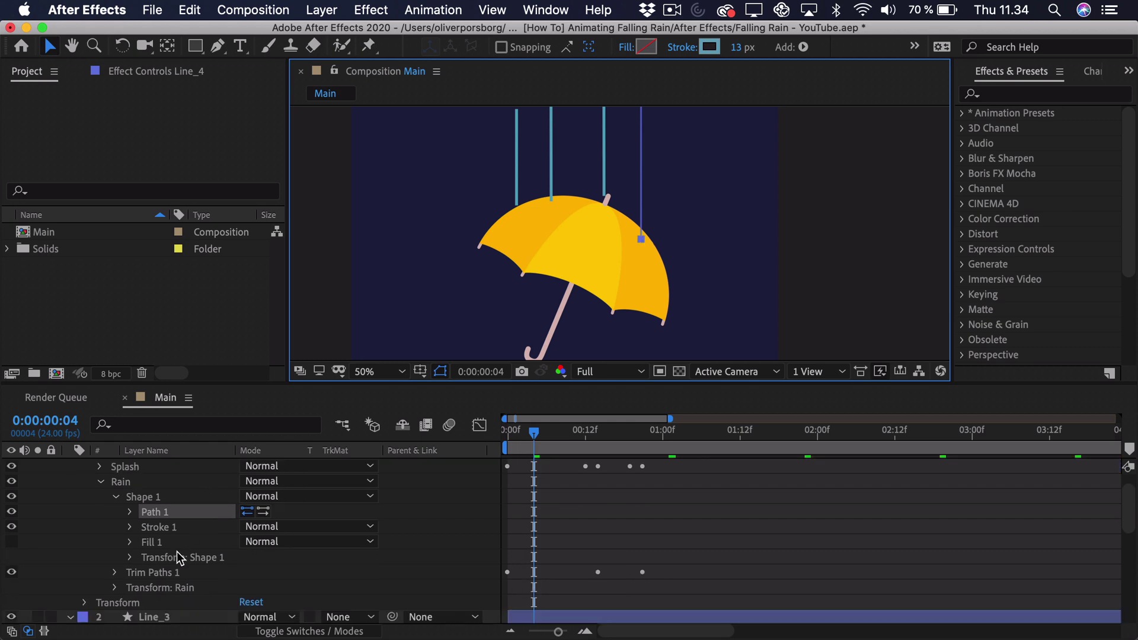
{"action": "left_click", "coordinate": [113, 468]}
{"action": "scroll", "coordinate": [530, 308], "scroll_direction": "up", "scroll_amount": 1}
{"action": "key", "text": "space"}
{"action": "left_click_drag", "start_coordinate": [519, 320], "coordinate": [513, 121]}
{"action": "left_click_drag", "start_coordinate": [606, 344], "coordinate": [612, 161]}
{"action": "left_click_drag", "start_coordinate": [662, 260], "coordinate": [732, 149]}
{"action": "key", "text": "space"}
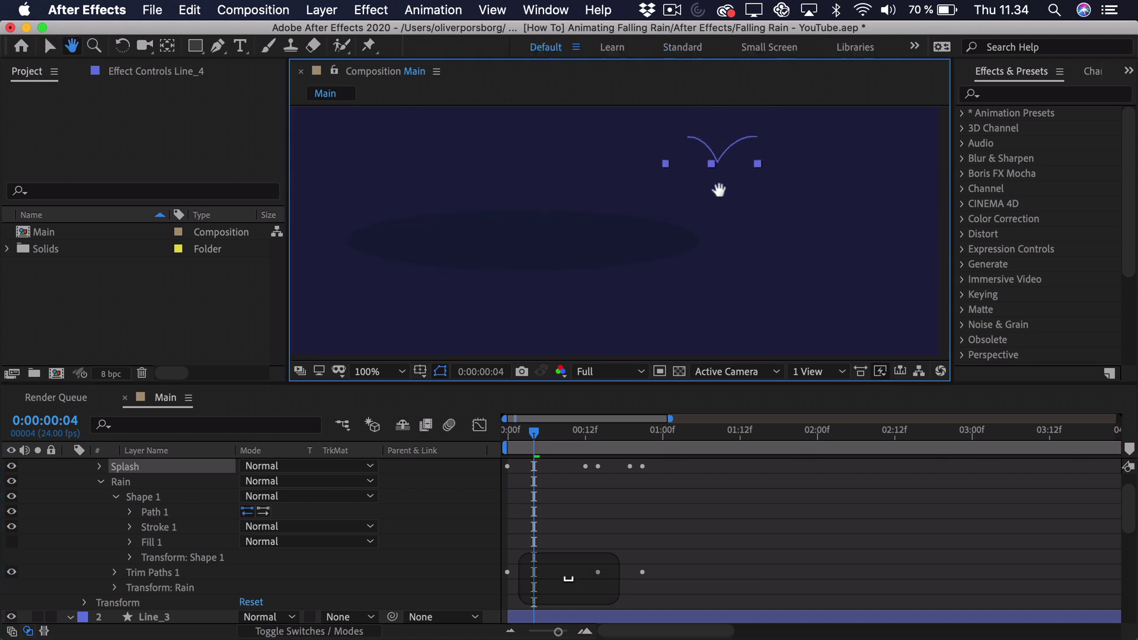
{"action": "mouse_move", "coordinate": [719, 186]}
{"action": "left_mouse_down"}
{"action": "mouse_move", "coordinate": [744, 366]}
{"action": "mouse_move", "coordinate": [726, 159]}
{"action": "mouse_move", "coordinate": [745, 291]}
{"action": "mouse_move", "coordinate": [718, 172]}
{"action": "left_mouse_up"}
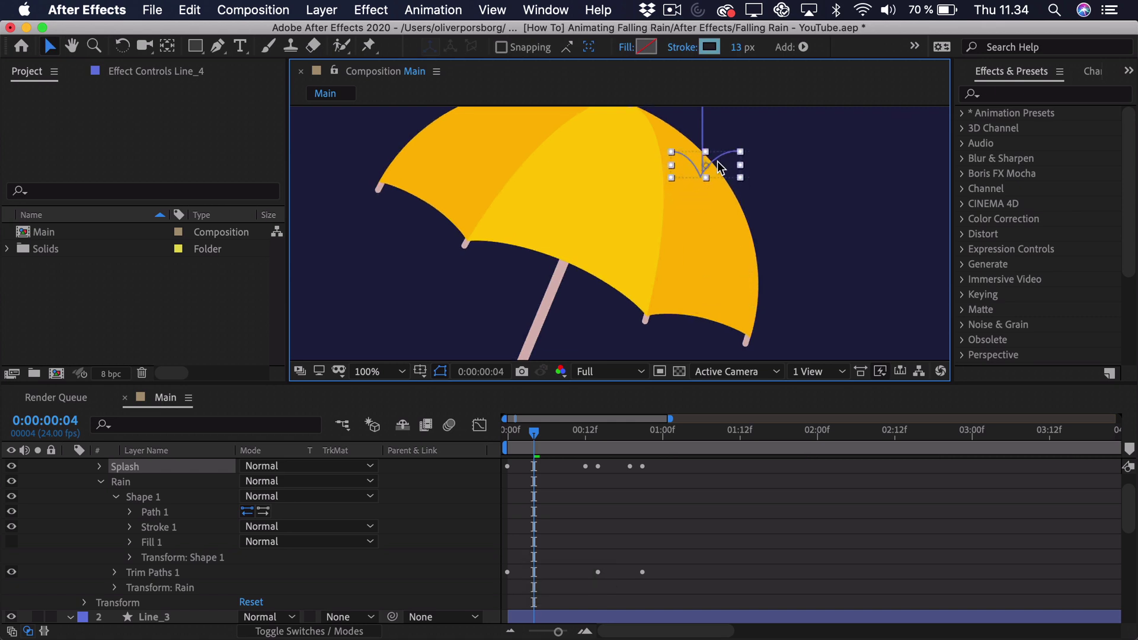
{"action": "scroll", "coordinate": [719, 172], "scroll_direction": "up", "scroll_amount": 4}
{"action": "key", "text": "space"}
{"action": "left_click_drag", "start_coordinate": [548, 287], "coordinate": [639, 204]}
{"action": "left_click", "coordinate": [631, 219]}
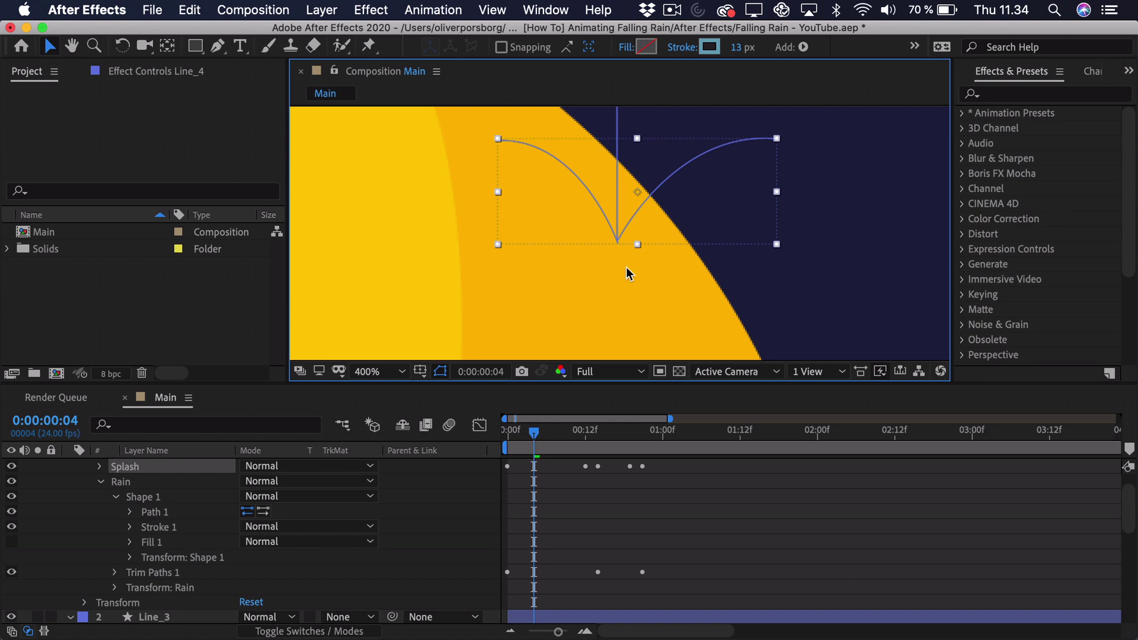
{"action": "key", "text": "slash"}
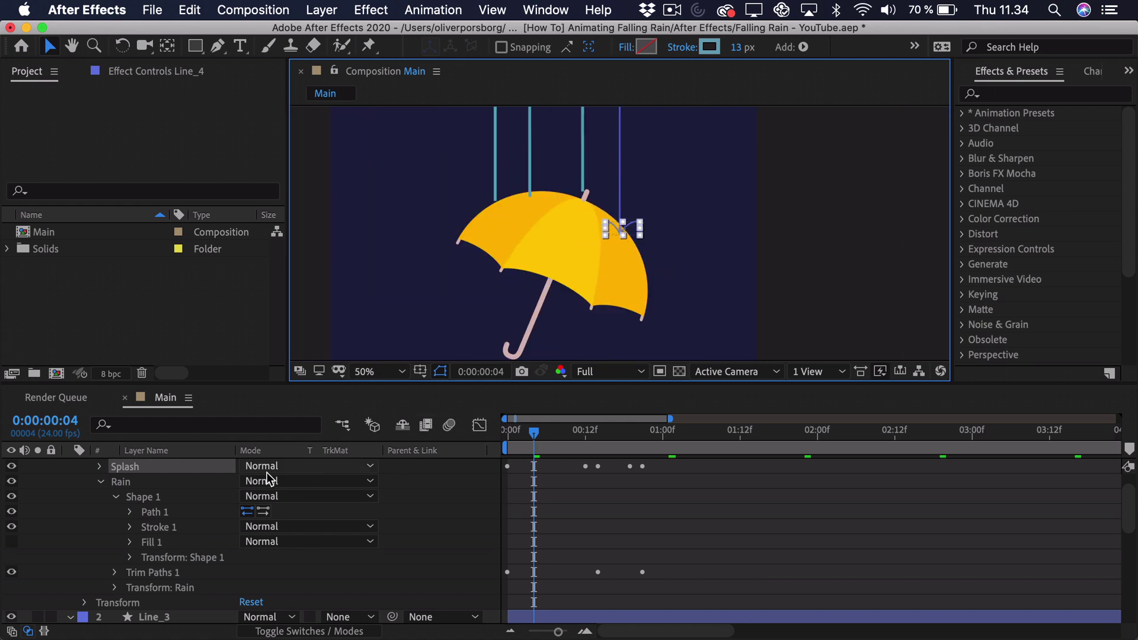
{"action": "scroll", "coordinate": [122, 497], "scroll_direction": "up", "scroll_amount": 2}
{"action": "left_click", "coordinate": [66, 465]}
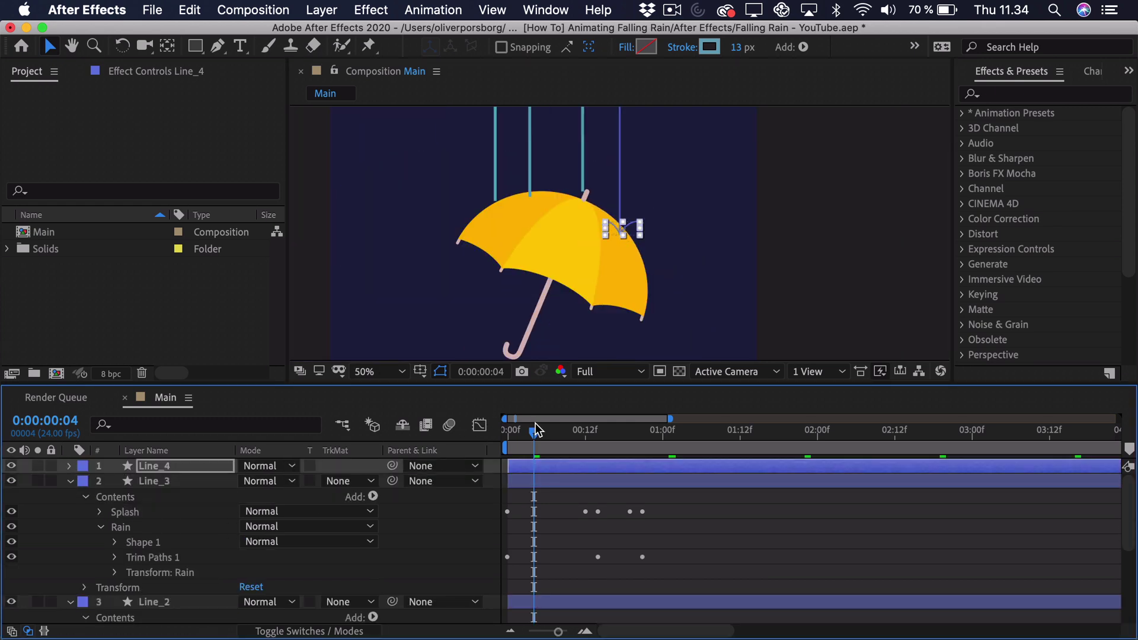
Scrub to frame 7 to check drops hitting the canopy, then fold up the rain layers
{"action": "mouse_move", "coordinate": [535, 432]}
{"action": "left_mouse_down"}
{"action": "mouse_move", "coordinate": [603, 440]}
{"action": "mouse_move", "coordinate": [508, 439]}
{"action": "mouse_move", "coordinate": [576, 442]}
{"action": "mouse_move", "coordinate": [531, 443]}
{"action": "mouse_move", "coordinate": [563, 451]}
{"action": "mouse_move", "coordinate": [540, 453]}
{"action": "mouse_move", "coordinate": [554, 464]}
{"action": "left_mouse_up"}
{"action": "left_click", "coordinate": [682, 495]}
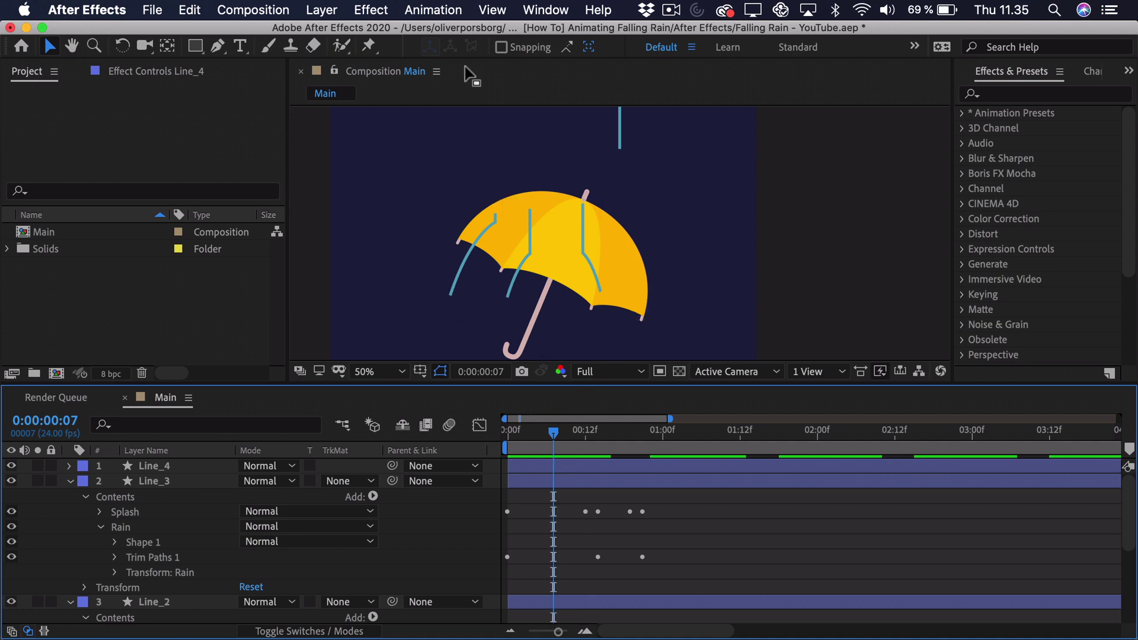
{"action": "left_click", "coordinate": [156, 466]}
{"action": "left_click", "coordinate": [70, 481]}
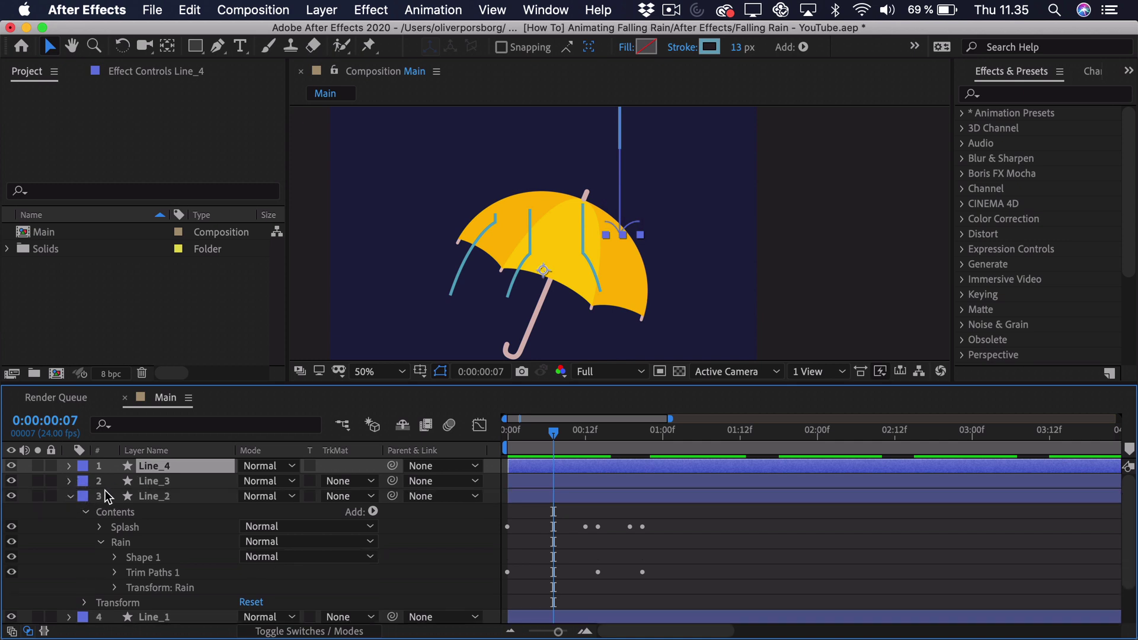
Duplicate Line_4 into Line_5 and expand its Rain group down to Path 1
{"action": "left_click", "coordinate": [69, 496]}
{"action": "key", "text": "cmd+d"}
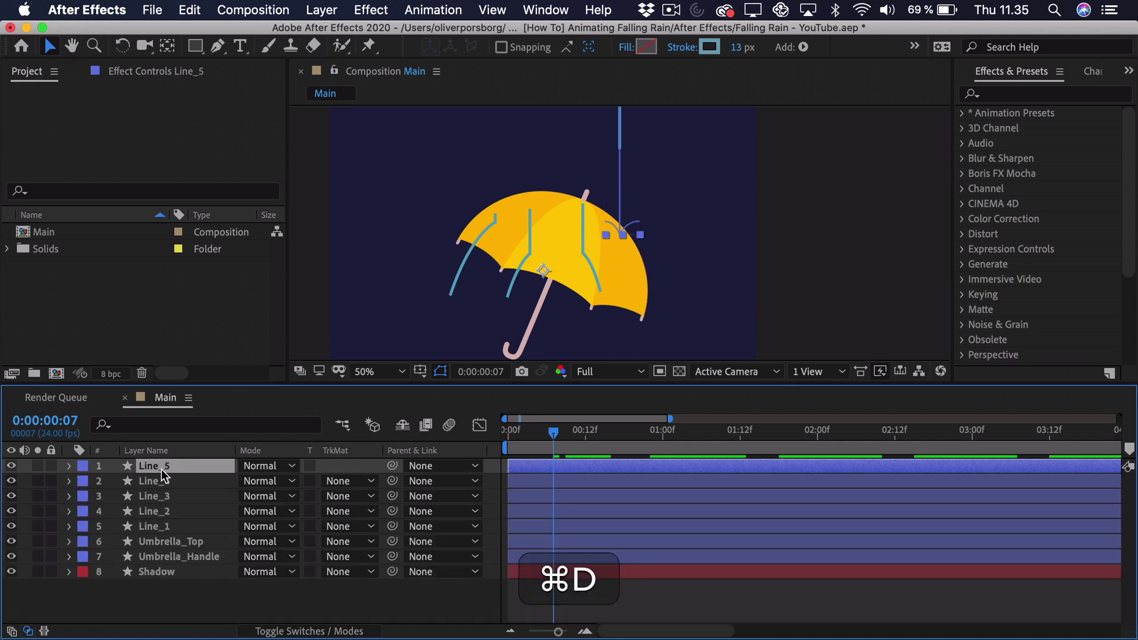
{"action": "left_click", "coordinate": [70, 465]}
{"action": "left_click", "coordinate": [84, 481]}
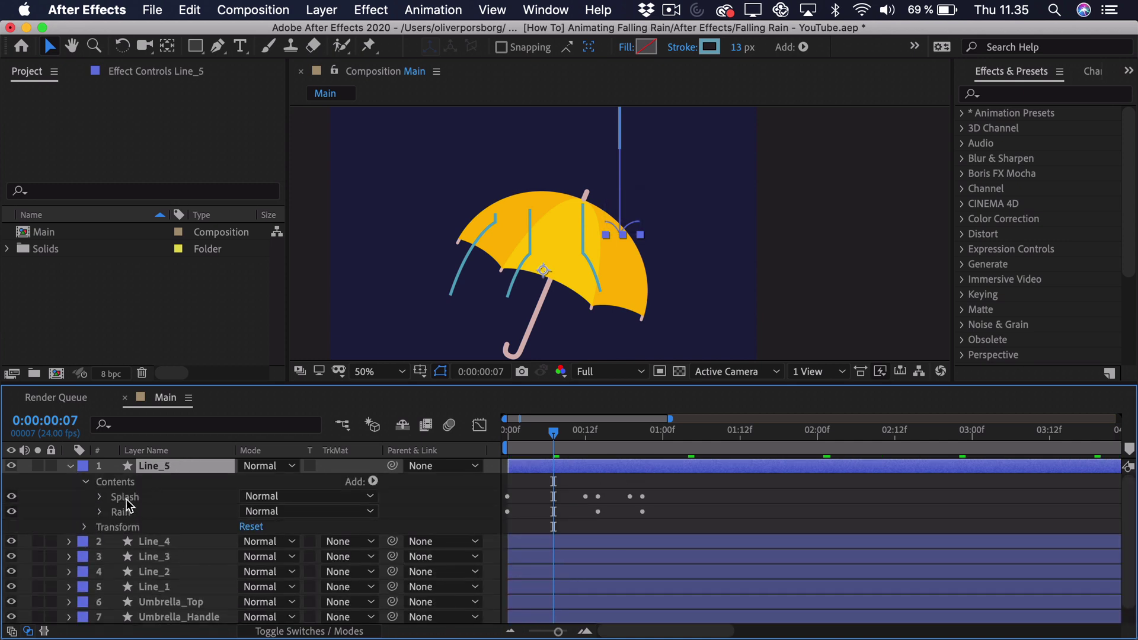
{"action": "left_click", "coordinate": [125, 499]}
{"action": "left_click", "coordinate": [100, 512]}
{"action": "left_click", "coordinate": [134, 528]}
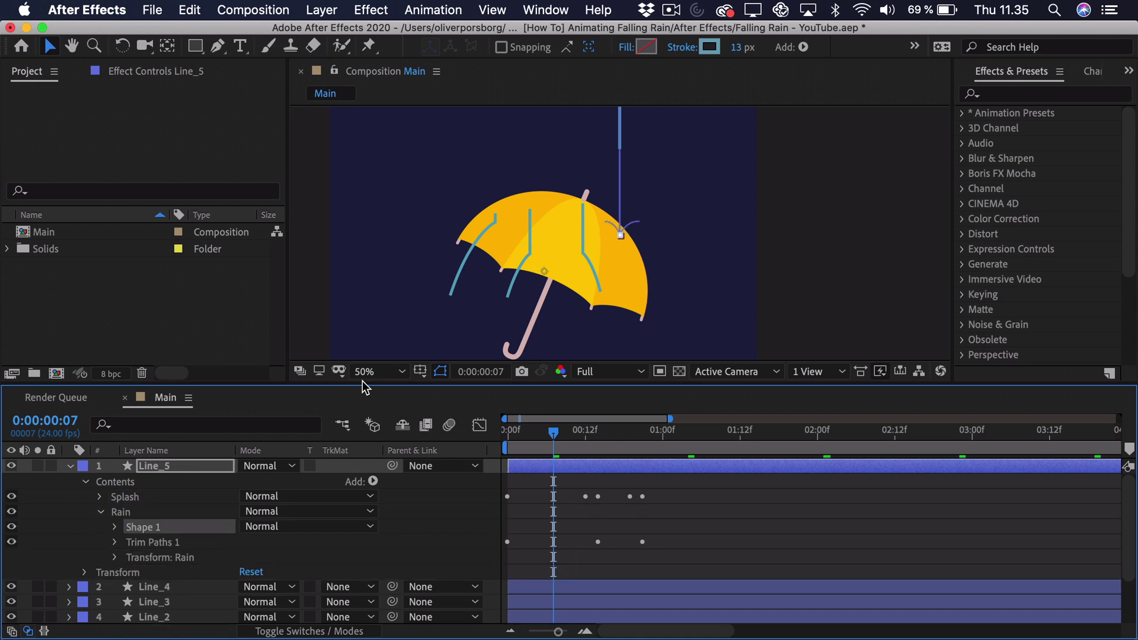
{"action": "left_click", "coordinate": [114, 527]}
{"action": "left_click", "coordinate": [153, 542]}
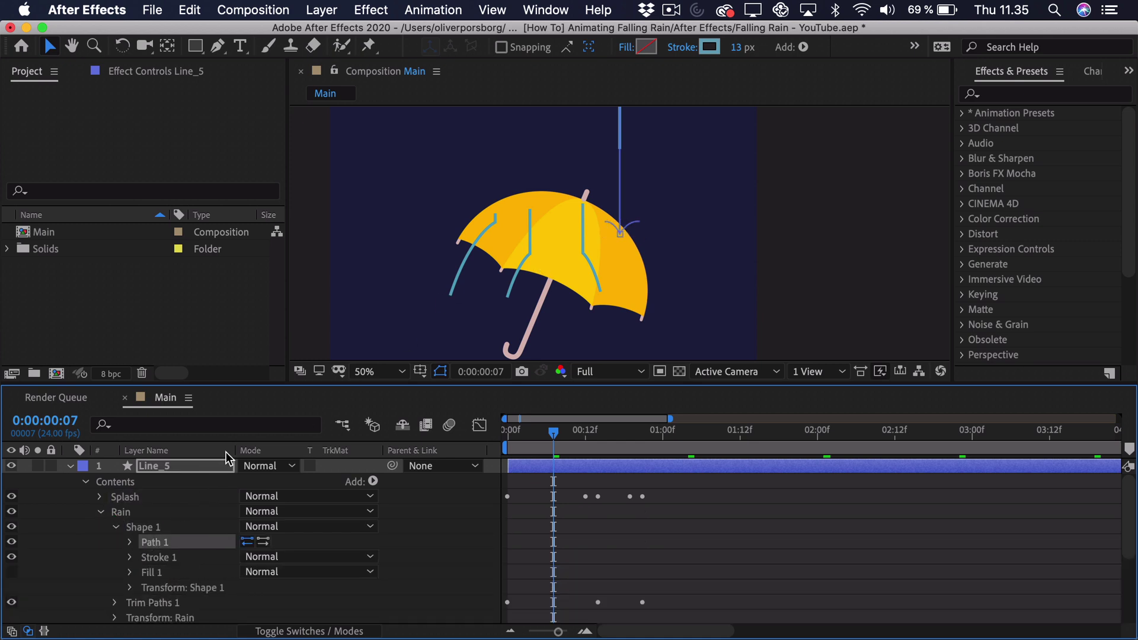
Lengthen Line_5's rain line by dragging its bottom vertex straight down
{"action": "scroll", "coordinate": [573, 265], "scroll_direction": "down", "scroll_amount": 2}
{"action": "key", "text": "space"}
{"action": "left_click_drag", "start_coordinate": [573, 265], "coordinate": [589, 311]}
{"action": "key", "text": "shift"}
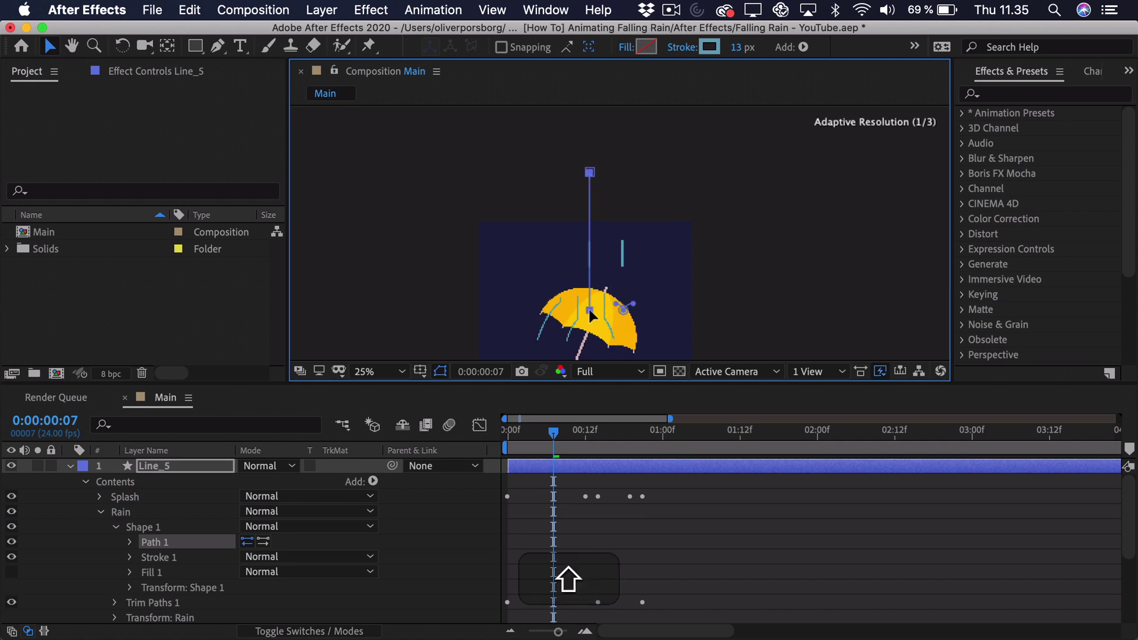
{"action": "scroll", "coordinate": [589, 314], "scroll_direction": "up", "scroll_amount": 2}
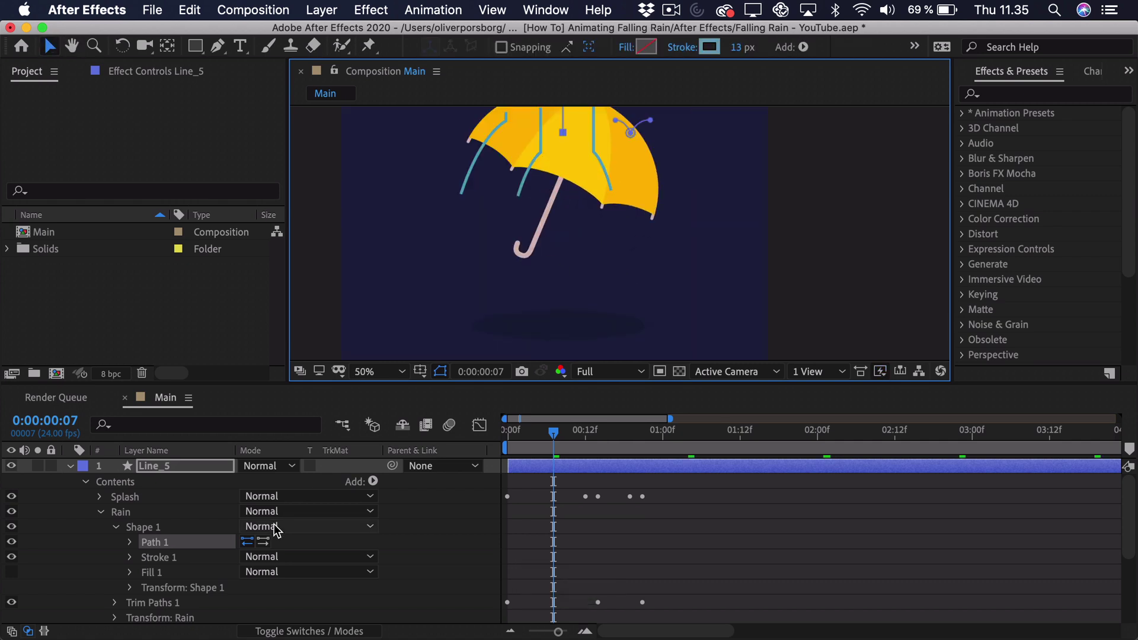
{"action": "left_click", "coordinate": [151, 541]}
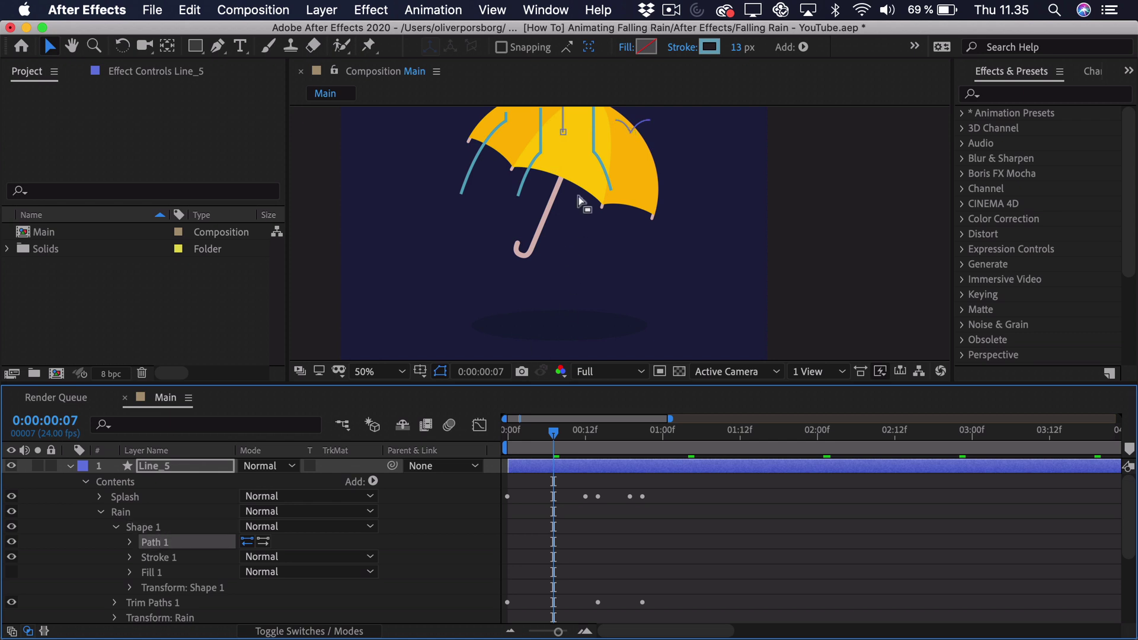
{"action": "left_click_drag", "start_coordinate": [562, 132], "coordinate": [554, 273]}
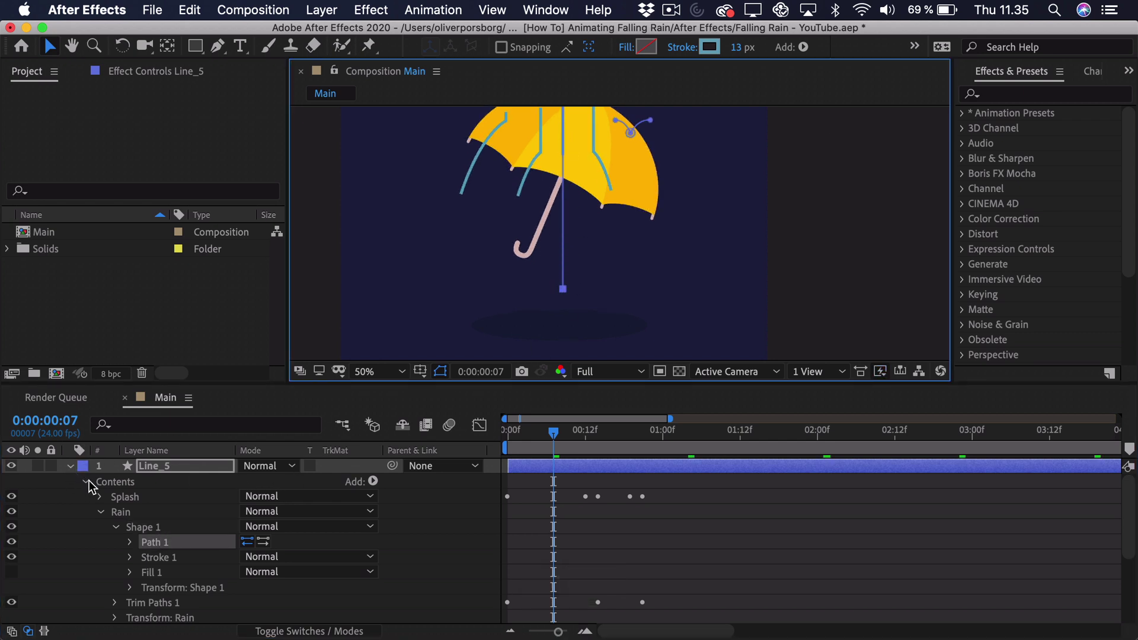
Move Line_5's Splash to the new line end and restack Line_5 just above Shadow
{"action": "left_click", "coordinate": [132, 498]}
{"action": "scroll", "coordinate": [623, 211], "scroll_direction": "up", "scroll_amount": 2}
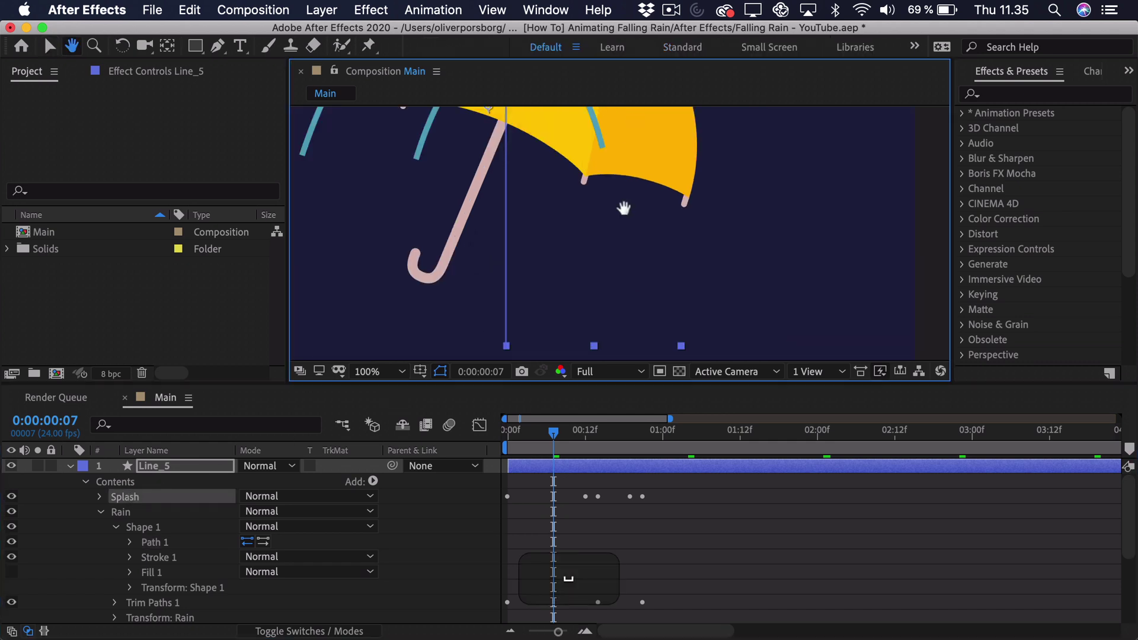
{"action": "left_click_drag", "start_coordinate": [646, 222], "coordinate": [586, 320]}
{"action": "left_click_drag", "start_coordinate": [583, 304], "coordinate": [613, 267]}
{"action": "scroll", "coordinate": [616, 169], "scroll_direction": "up", "scroll_amount": 1}
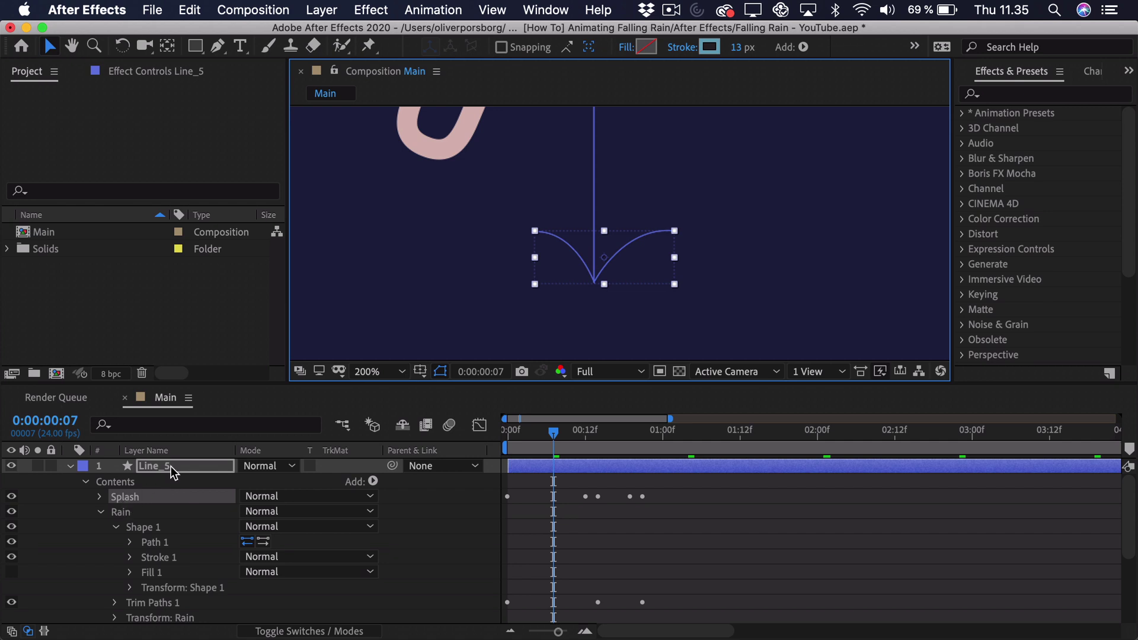
{"action": "left_click", "coordinate": [70, 466]}
{"action": "left_click_drag", "start_coordinate": [185, 464], "coordinate": [211, 566]}
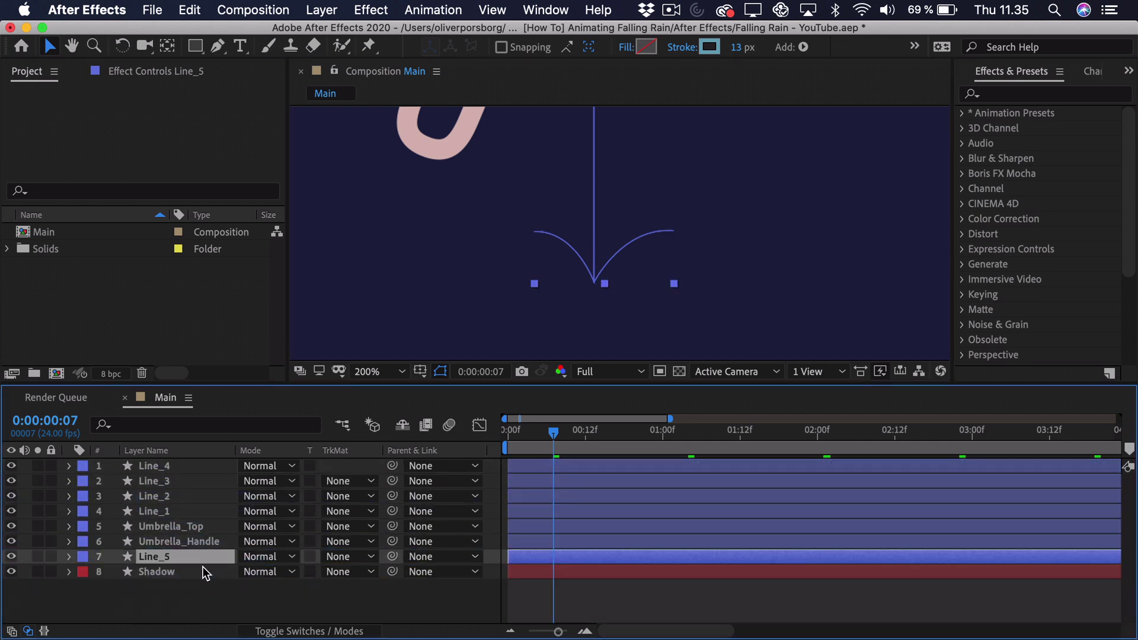
Duplicate Line_5 into Line_6 and expand down to its rain Path 1
{"action": "scroll", "coordinate": [513, 249], "scroll_direction": "down", "scroll_amount": 2}
{"action": "left_click_drag", "start_coordinate": [570, 223], "coordinate": [567, 270]}
{"action": "key", "text": "cmd+d"}
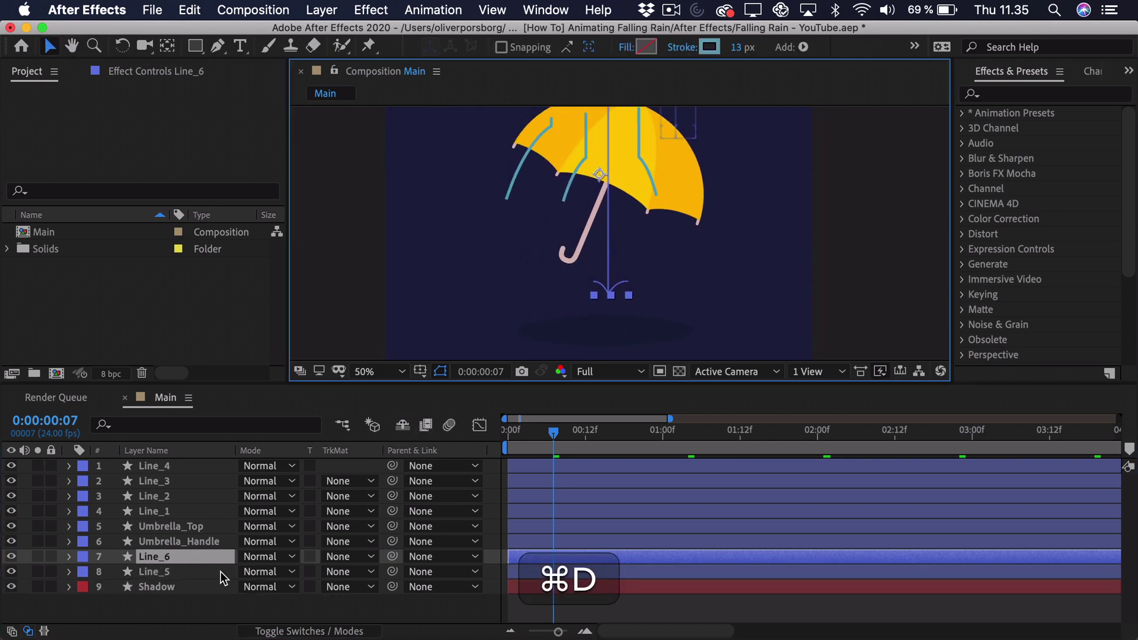
{"action": "left_click", "coordinate": [70, 557]}
{"action": "left_click", "coordinate": [88, 573]}
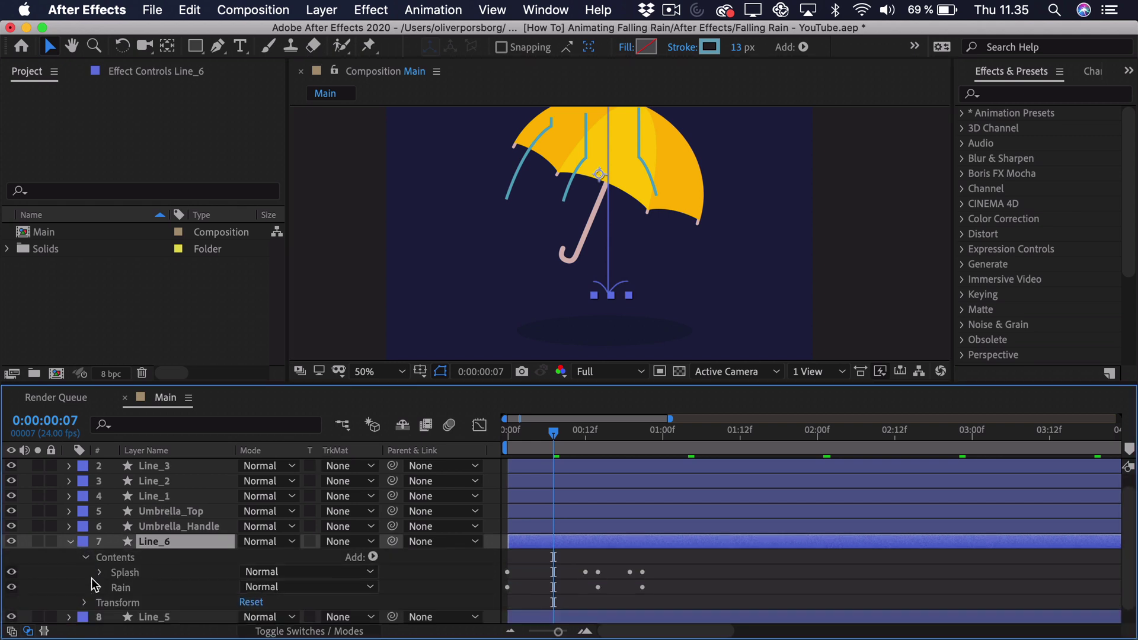
{"action": "left_click", "coordinate": [97, 587]}
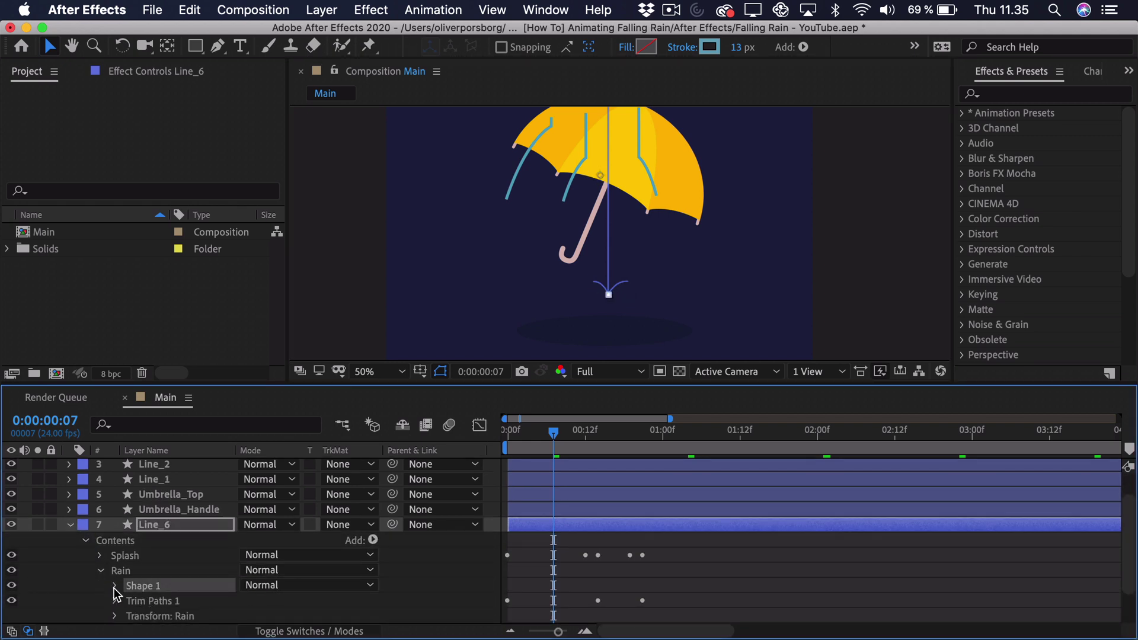
{"action": "left_click", "coordinate": [115, 586]}
{"action": "left_click", "coordinate": [155, 571]}
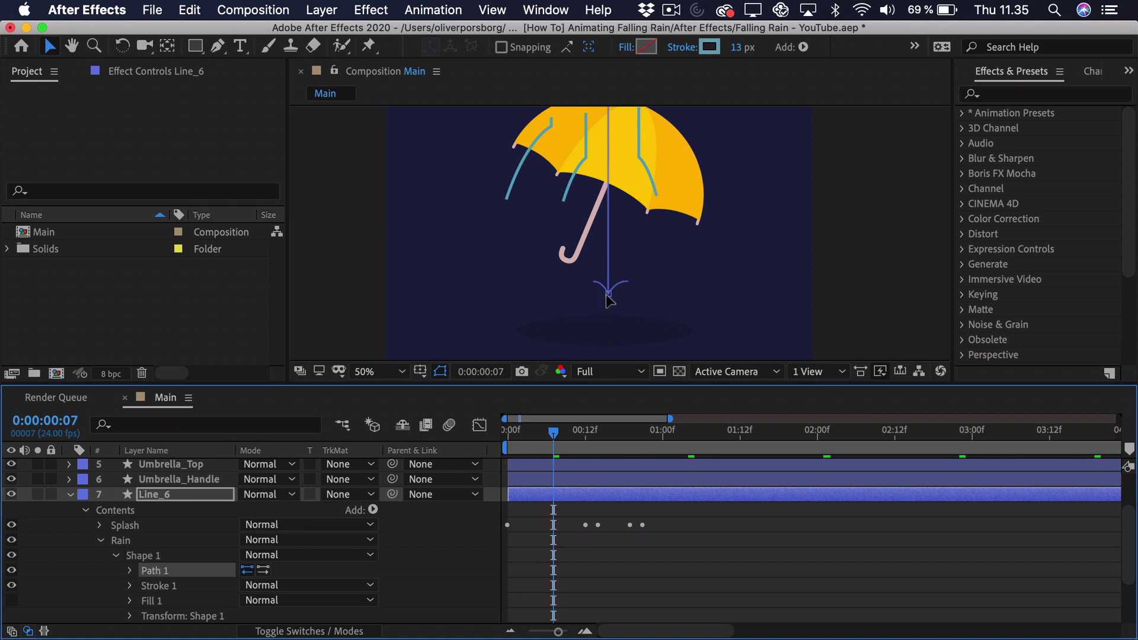
Shift Line_6's rain line left and shorten it by raising its bottom vertex
{"action": "left_click_drag", "start_coordinate": [640, 123], "coordinate": [606, 329]}
{"action": "left_click_drag", "start_coordinate": [584, 150], "coordinate": [589, 283]}
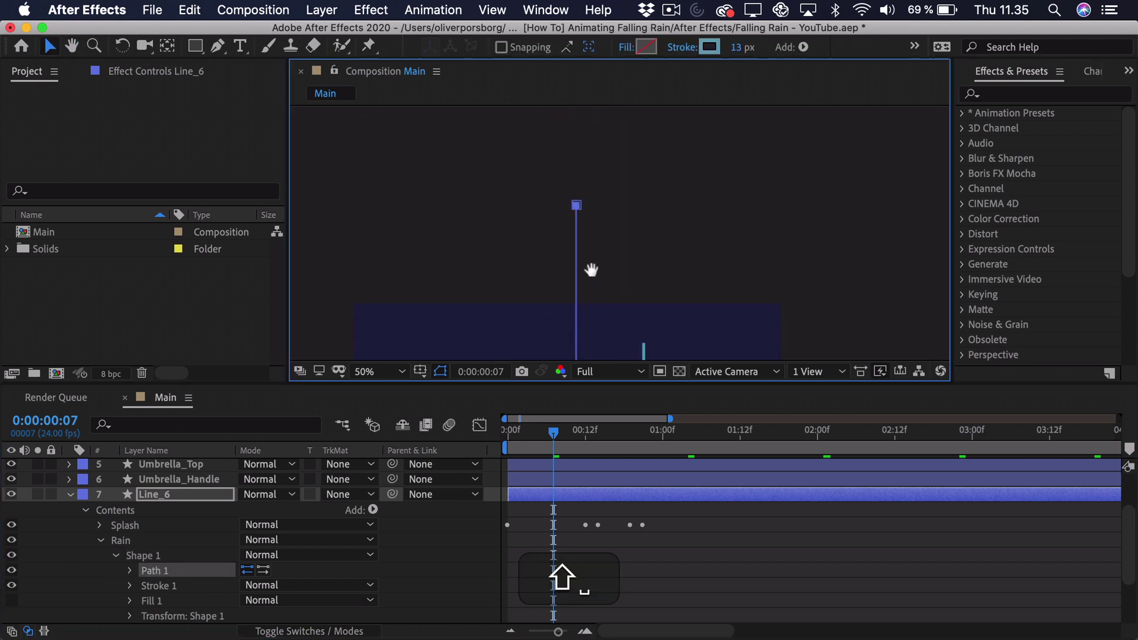
{"action": "scroll", "coordinate": [590, 269], "scroll_direction": "down", "scroll_amount": 10}
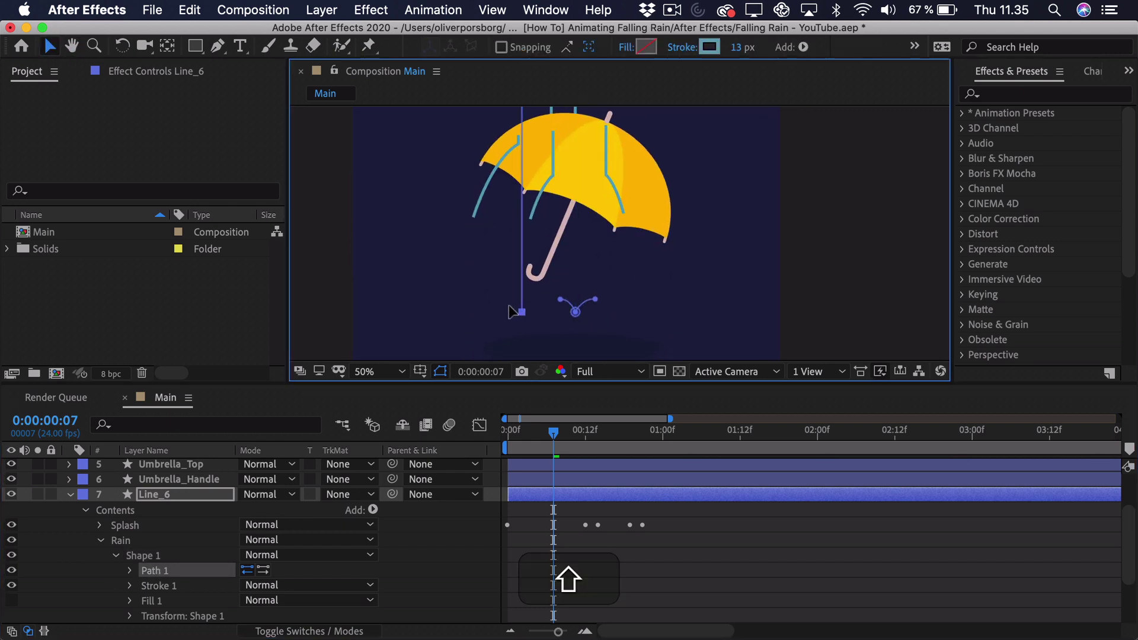
{"action": "left_click_drag", "start_coordinate": [508, 310], "coordinate": [487, 309]}
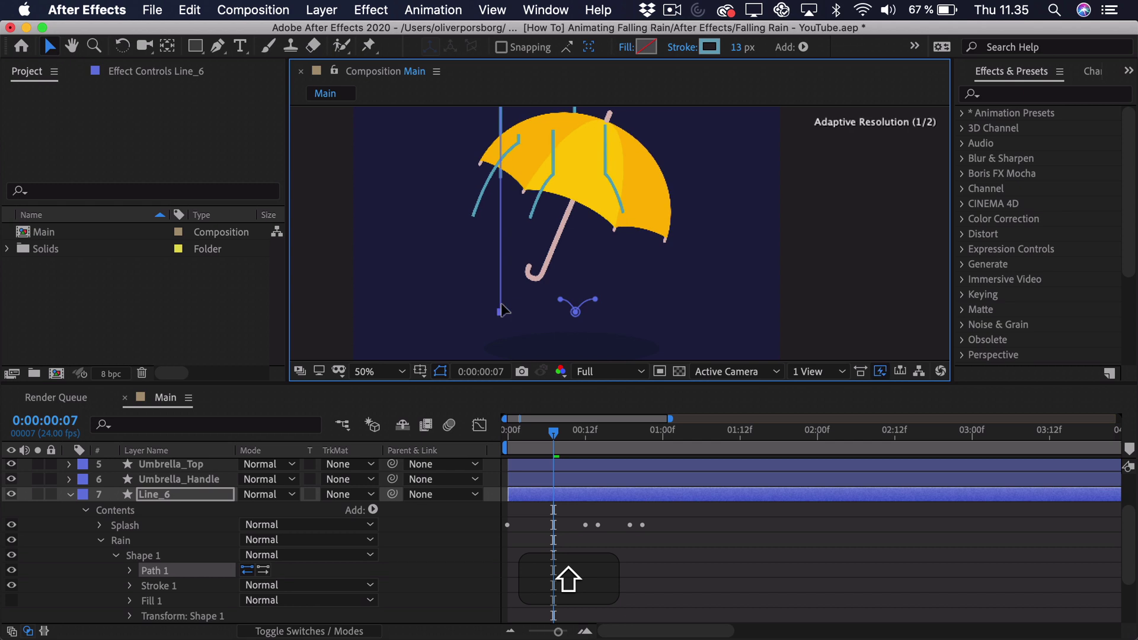
{"action": "left_click", "coordinate": [130, 570]}
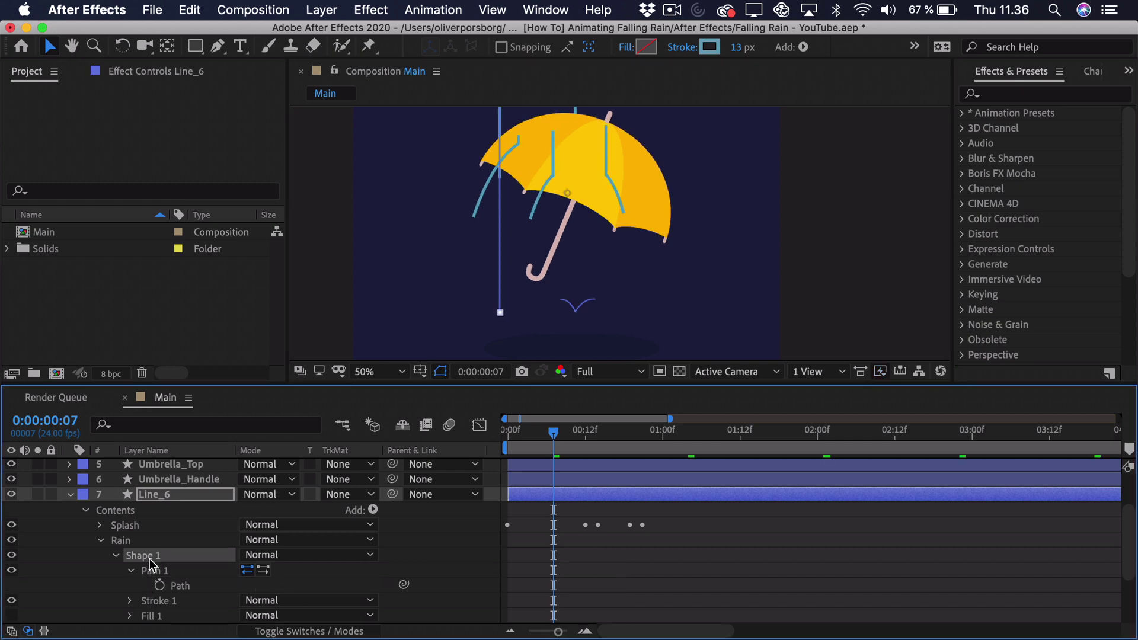
{"action": "left_click", "coordinate": [510, 308]}
{"action": "left_click_drag", "start_coordinate": [499, 313], "coordinate": [500, 293]}
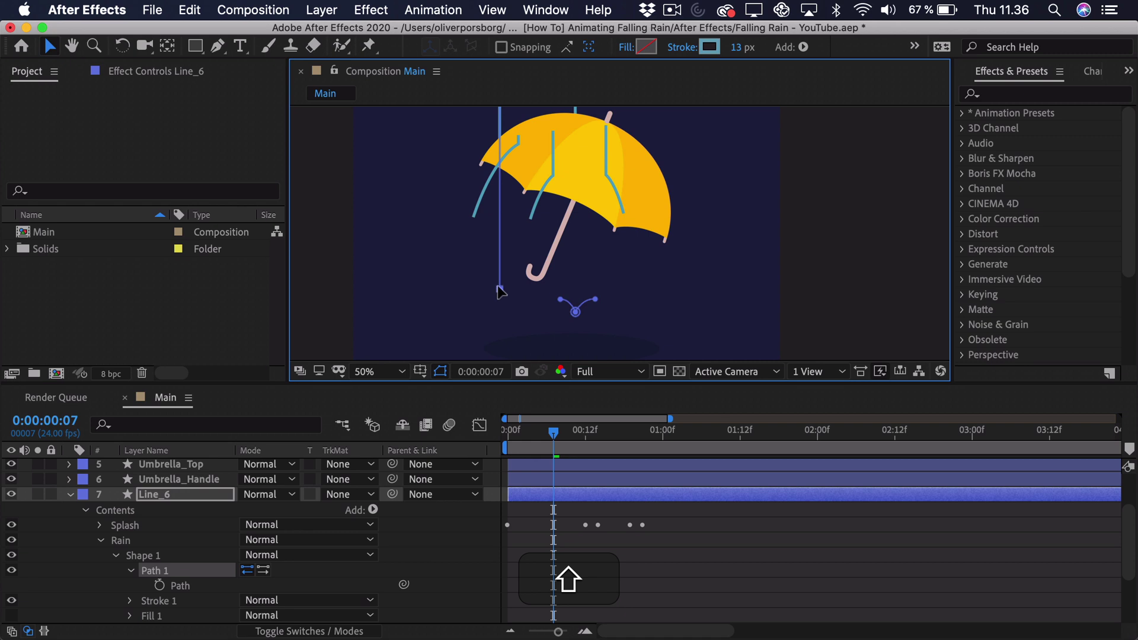
Move Line_6's Splash to the end of the shortened rain line
{"action": "left_click", "coordinate": [131, 527]}
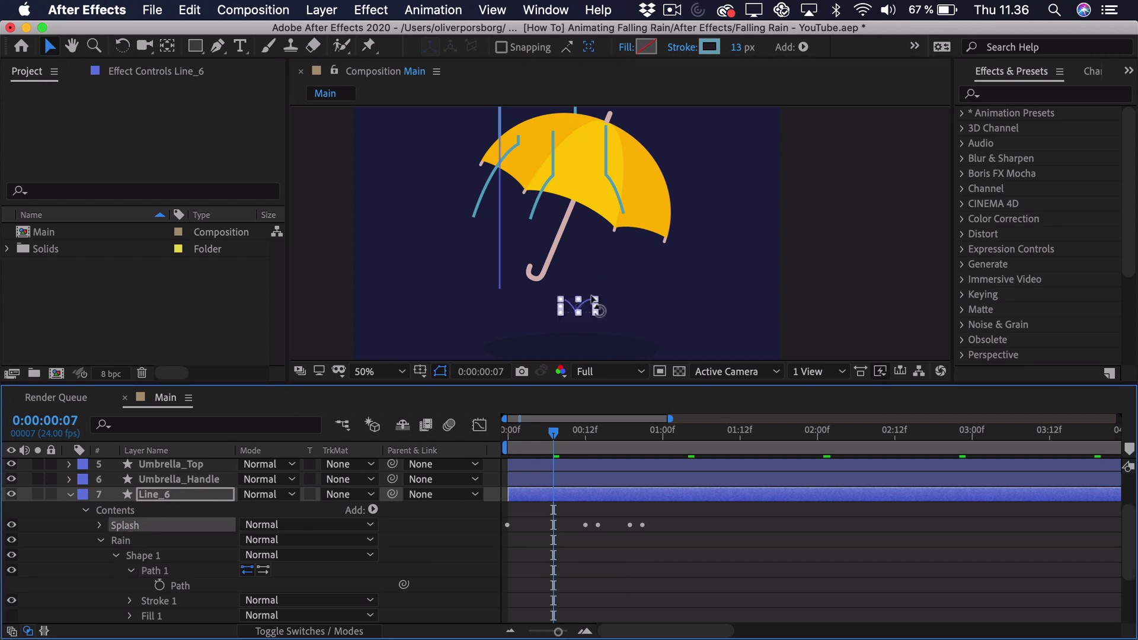
{"action": "scroll", "coordinate": [569, 332], "scroll_direction": "up", "scroll_amount": 1}
{"action": "left_click_drag", "start_coordinate": [570, 323], "coordinate": [733, 105]}
{"action": "key", "text": "v"}
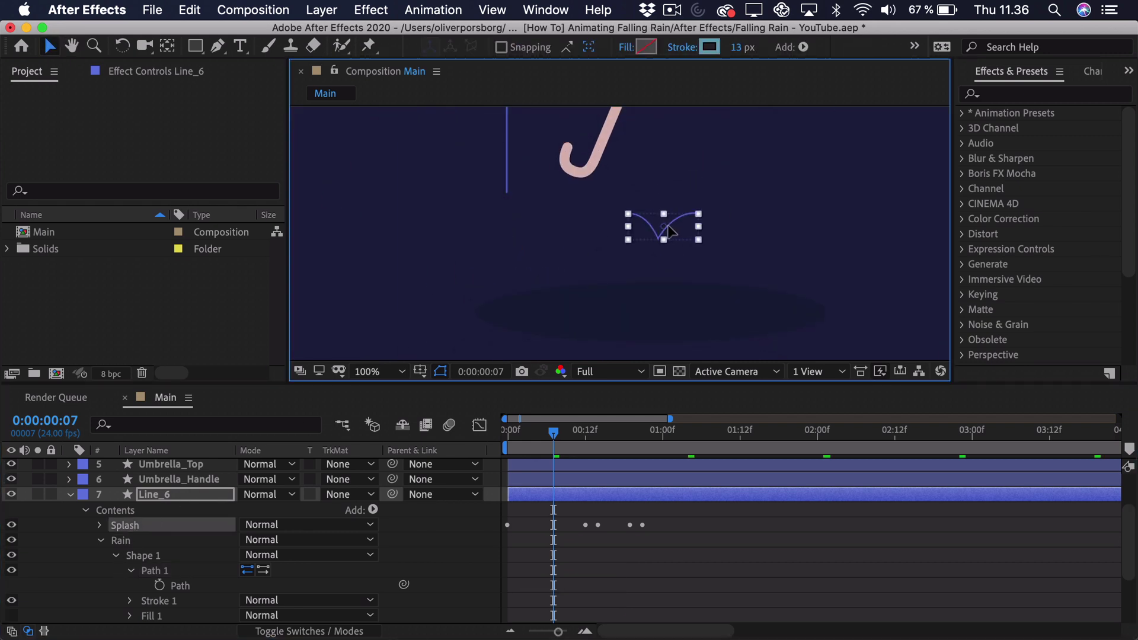
{"action": "left_click_drag", "start_coordinate": [669, 226], "coordinate": [512, 329]}
Fit the composition in the viewer and preview the rain animation from the start
{"action": "scroll", "coordinate": [499, 191], "scroll_direction": "up", "scroll_amount": 1}
{"action": "scroll", "coordinate": [570, 255], "scroll_direction": "down", "scroll_amount": 1}
{"action": "scroll", "coordinate": [558, 300], "scroll_direction": "down", "scroll_amount": 1}
{"action": "left_click_drag", "start_coordinate": [613, 279], "coordinate": [598, 314]}
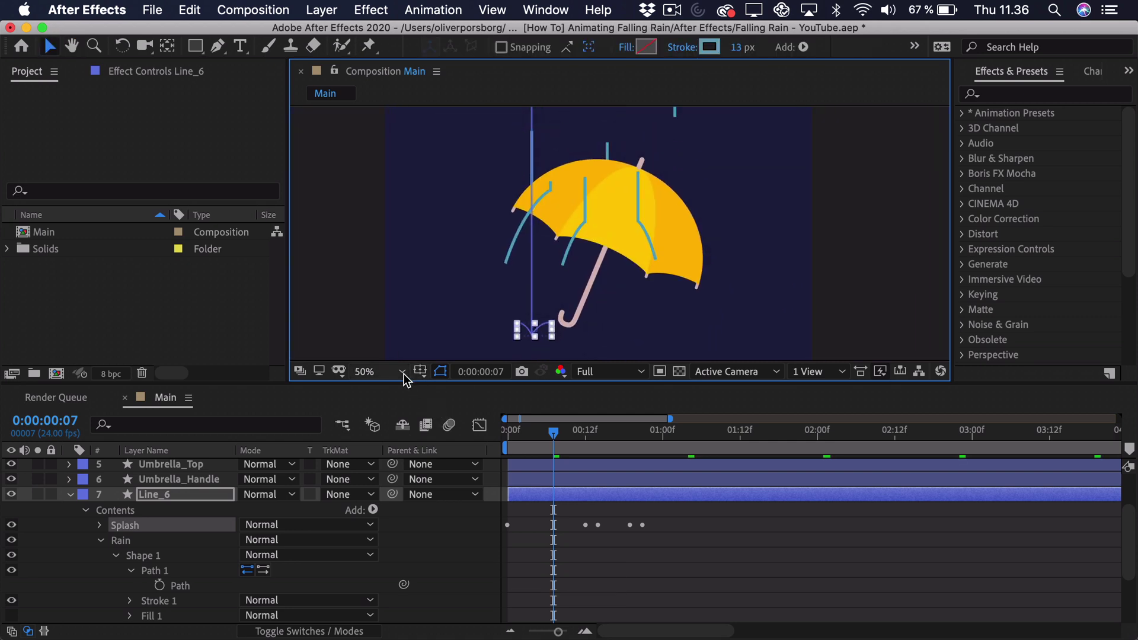
{"action": "left_click", "coordinate": [380, 371]}
{"action": "left_click", "coordinate": [385, 71]}
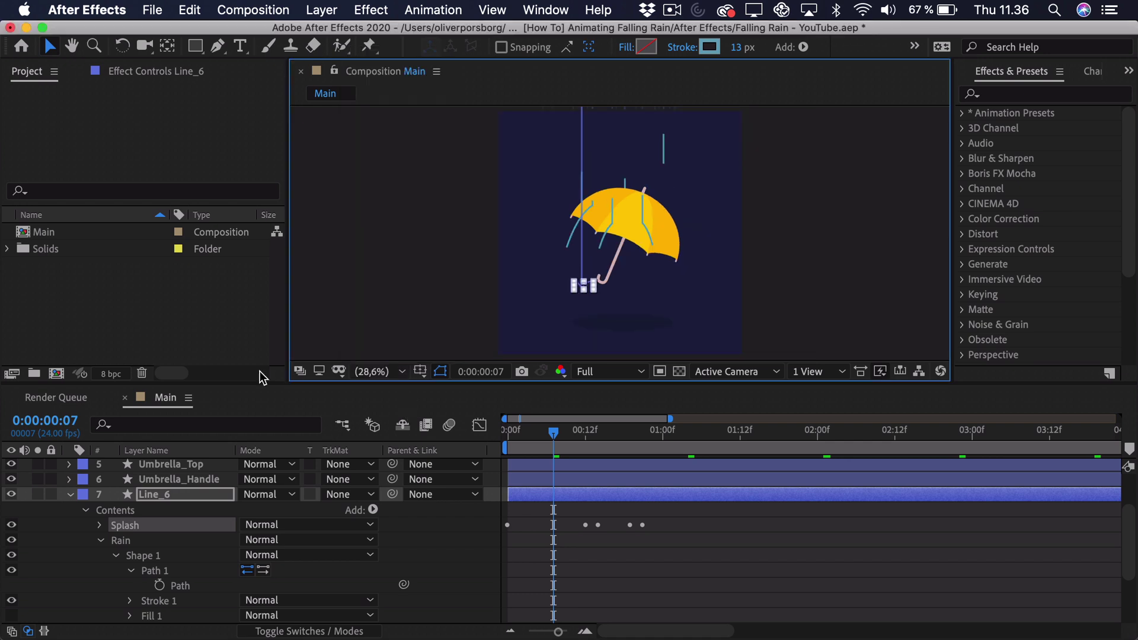
{"action": "left_click", "coordinate": [70, 494]}
{"action": "key", "text": "Home"}
{"action": "key", "text": "space"}
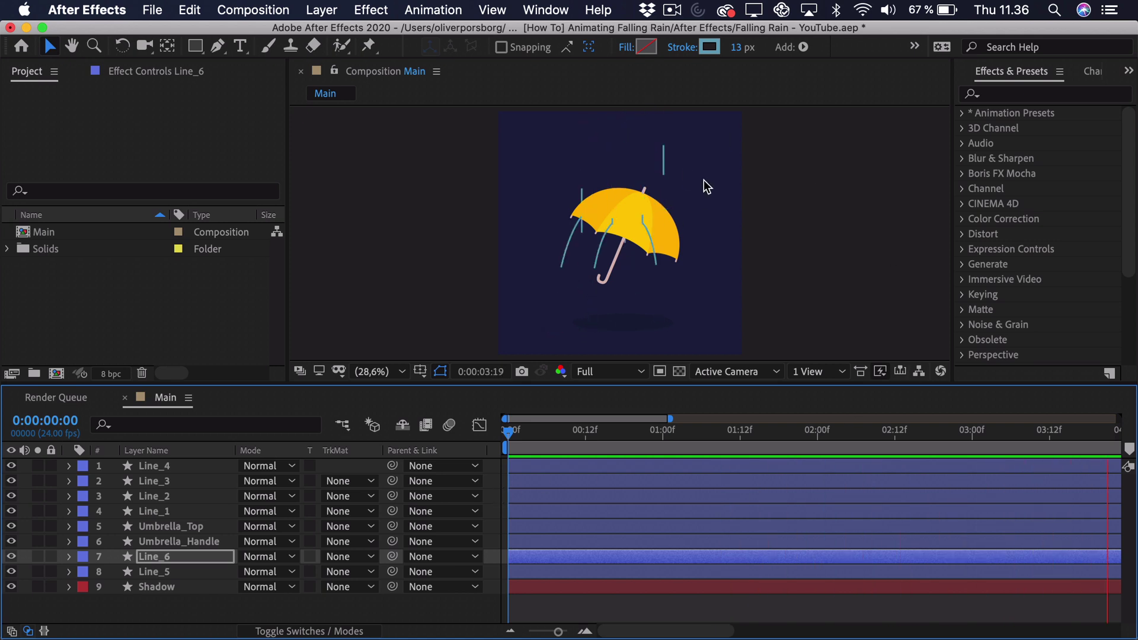
{"action": "key", "text": "space"}
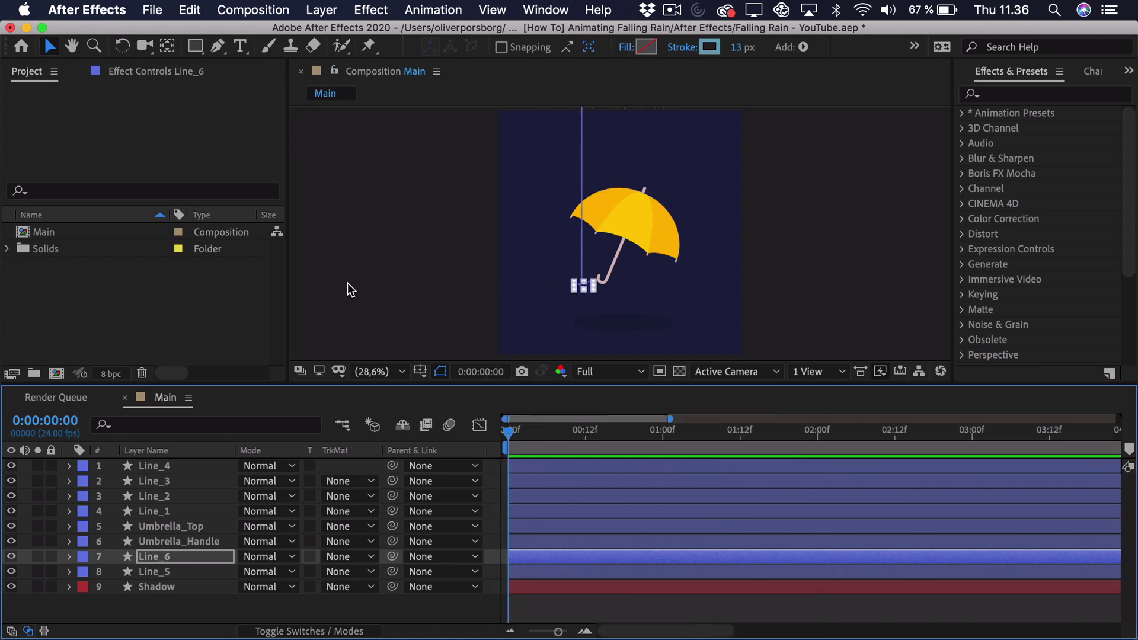
Shift Line_4's Start, End and Offset keyframes about six frames earlier
{"action": "left_click_drag", "start_coordinate": [540, 426], "coordinate": [580, 441]}
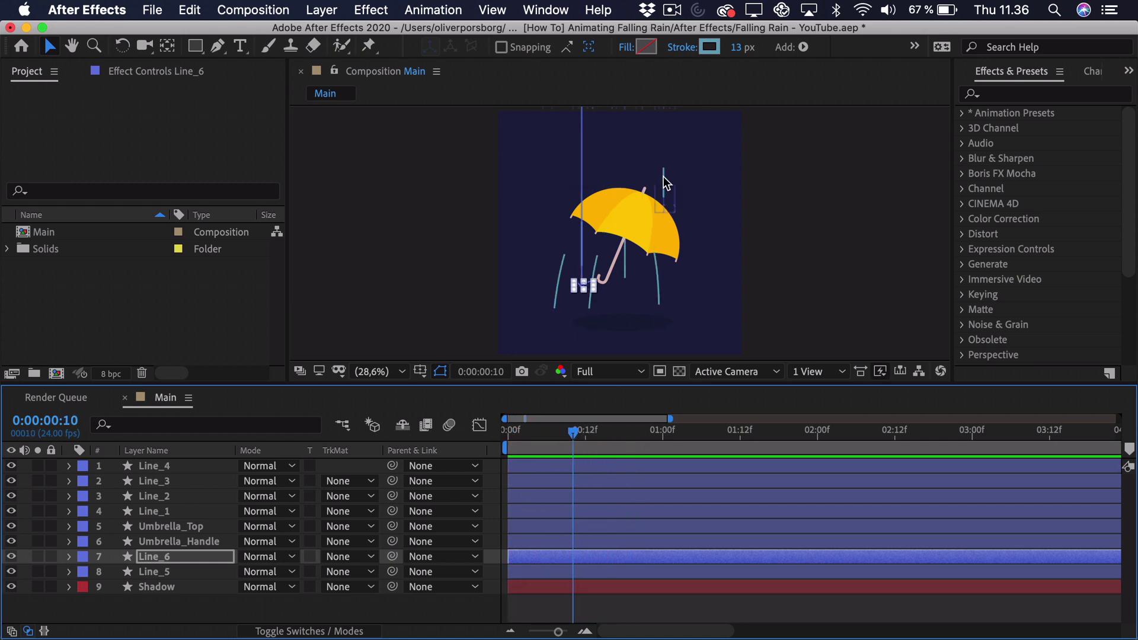
{"action": "left_click", "coordinate": [667, 199]}
{"action": "key", "text": "space"}
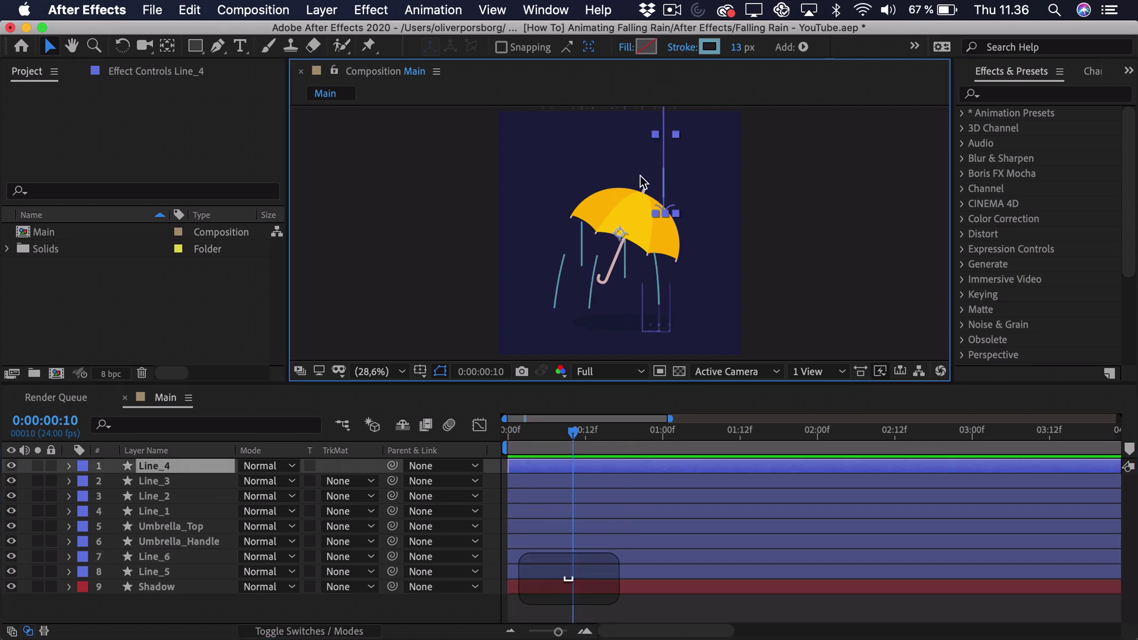
{"action": "left_click_drag", "start_coordinate": [623, 190], "coordinate": [599, 197]}
{"action": "key", "text": "u"}
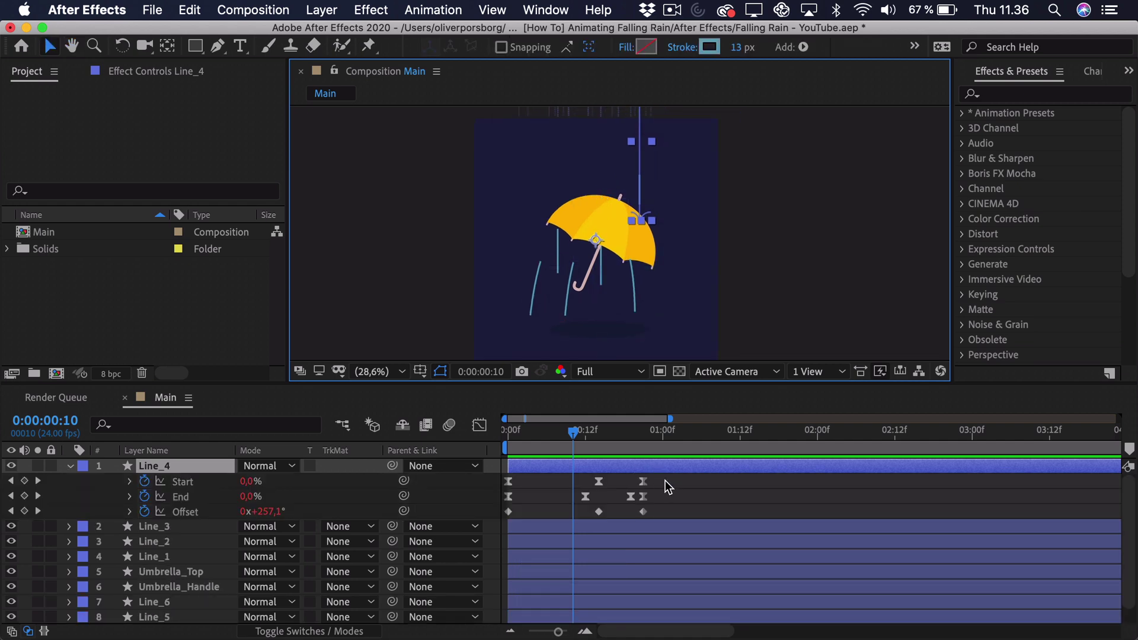
{"action": "left_click_drag", "start_coordinate": [668, 475], "coordinate": [561, 519]}
{"action": "left_click_drag", "start_coordinate": [600, 482], "coordinate": [561, 481]}
Preview the rain and inspect the drops at frame 9
{"action": "key", "text": "space"}
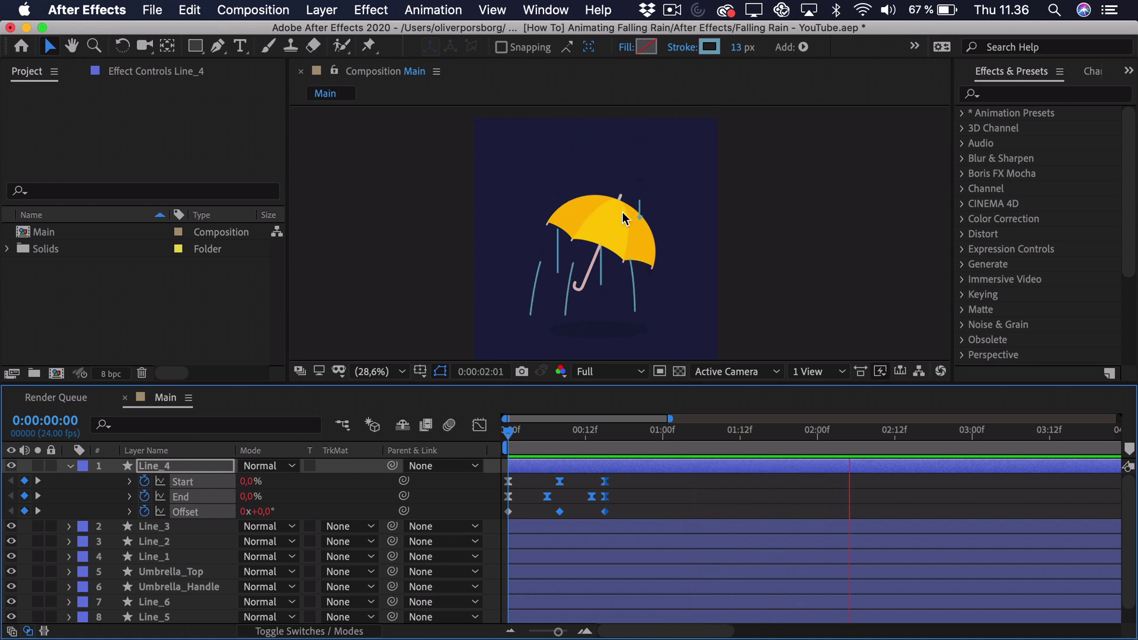
{"action": "left_click_drag", "start_coordinate": [532, 434], "coordinate": [586, 441]}
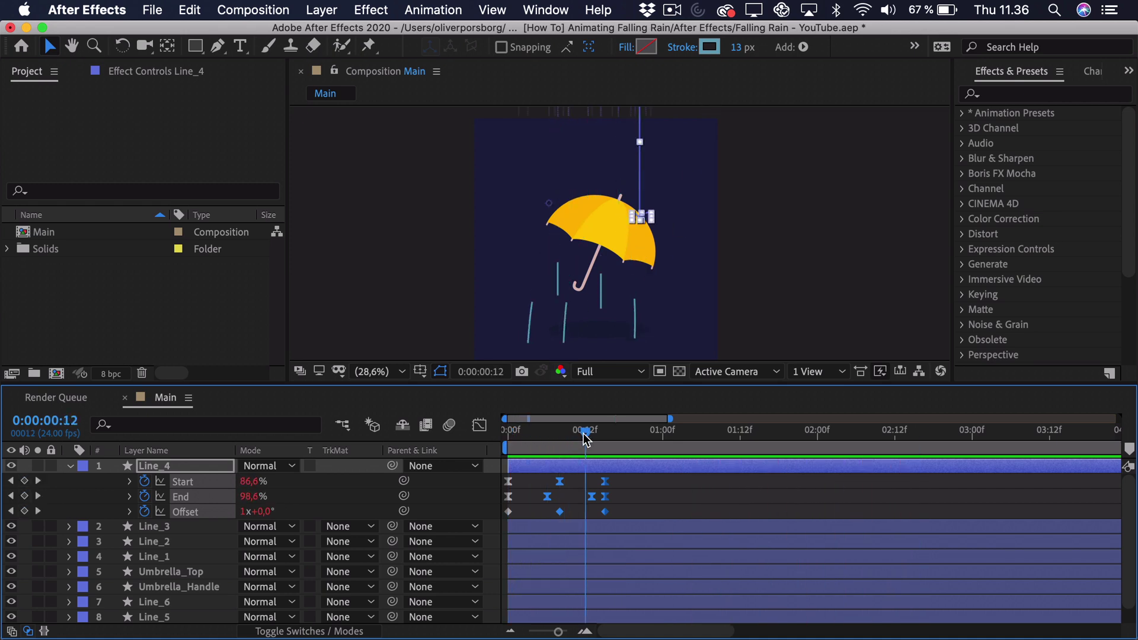
{"action": "left_click", "coordinate": [538, 529]}
{"action": "scroll", "coordinate": [538, 528], "scroll_direction": "down", "scroll_amount": 1}
Reveal the rain layers' trim keyframes and retime Line_2's and Line_1's keyframes
{"action": "left_click", "coordinate": [532, 602], "text": "shift"}
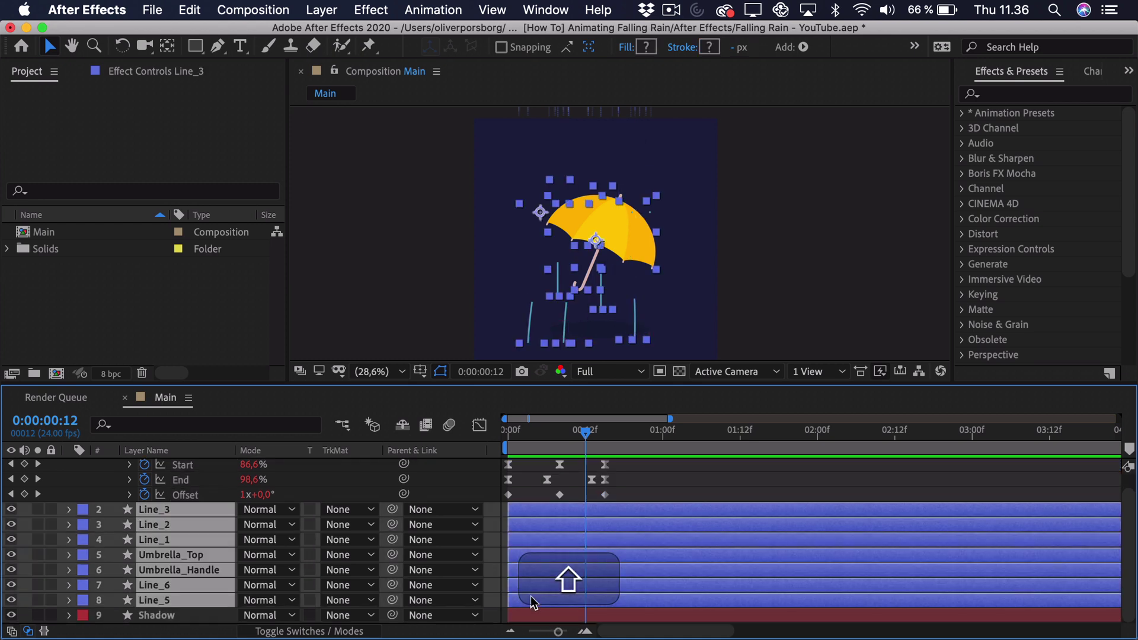
{"action": "key", "text": "shift+u"}
{"action": "left_click_drag", "start_coordinate": [672, 522], "coordinate": [568, 554]}
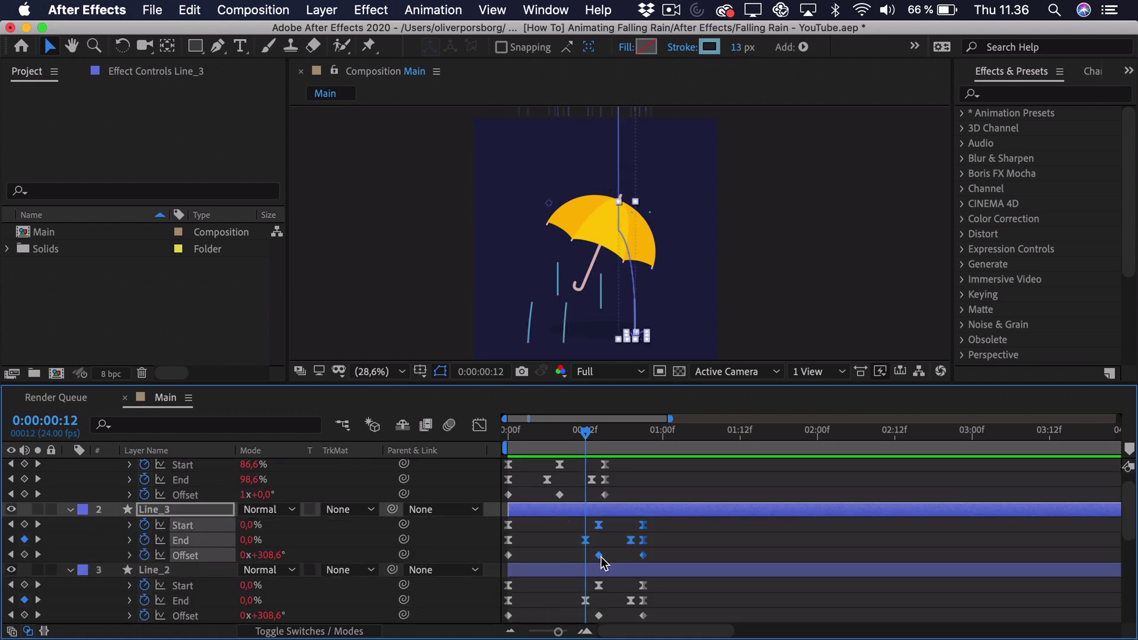
{"action": "scroll", "coordinate": [619, 555], "scroll_direction": "down", "scroll_amount": 1}
{"action": "scroll", "coordinate": [616, 549], "scroll_direction": "down", "scroll_amount": 1}
{"action": "left_click_drag", "start_coordinate": [656, 549], "coordinate": [611, 585]}
{"action": "scroll", "coordinate": [611, 588], "scroll_direction": "down", "scroll_amount": 2}
{"action": "left_click_drag", "start_coordinate": [683, 579], "coordinate": [575, 613]}
{"action": "left_click_drag", "start_coordinate": [584, 601], "coordinate": [561, 604]}
{"action": "scroll", "coordinate": [597, 587], "scroll_direction": "down", "scroll_amount": 10}
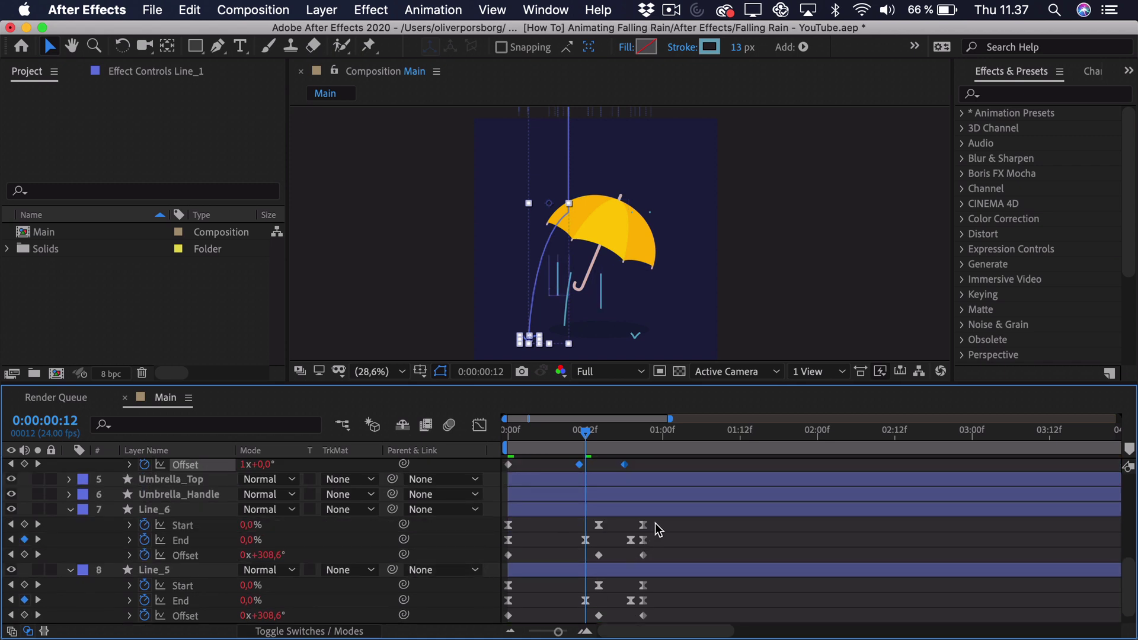
Move Line_6 and Line_5 keyframes two frames earlier, Line_5 two more, then collapse all layers
{"action": "left_click_drag", "start_coordinate": [657, 529], "coordinate": [576, 613]}
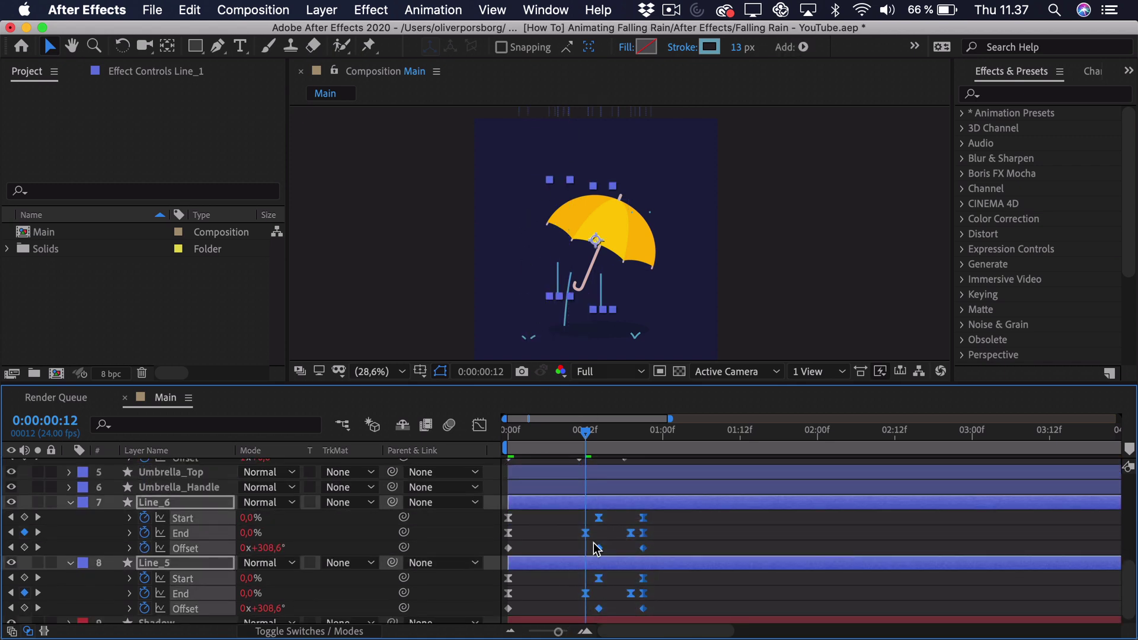
{"action": "left_click_drag", "start_coordinate": [601, 519], "coordinate": [576, 518]}
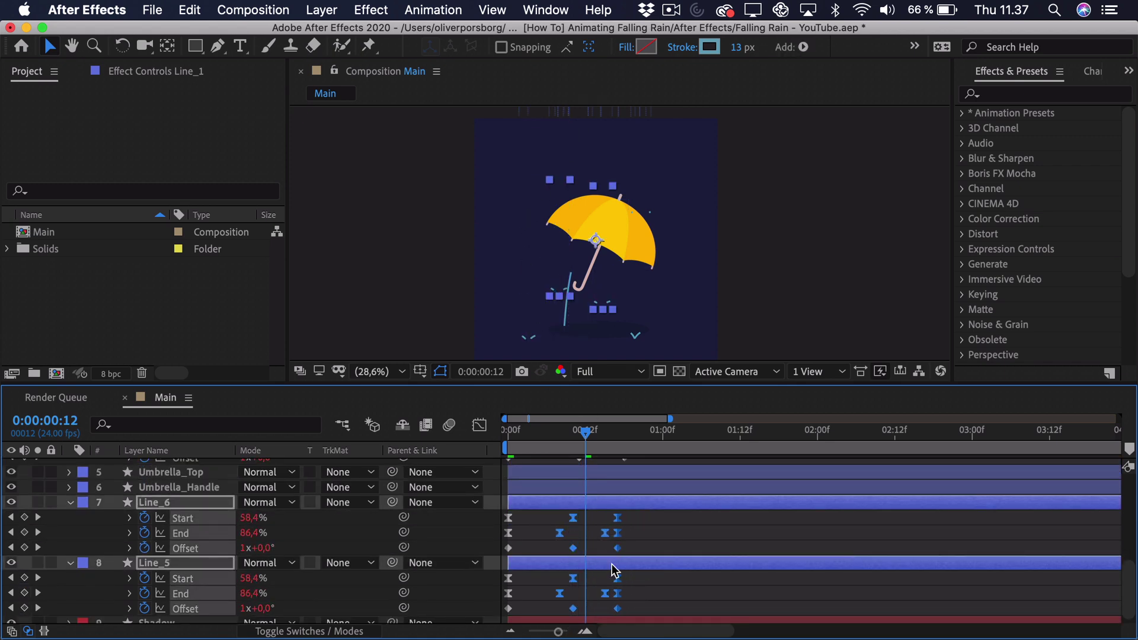
{"action": "left_click", "coordinate": [591, 598]}
{"action": "left_click_drag", "start_coordinate": [554, 572], "coordinate": [622, 615]}
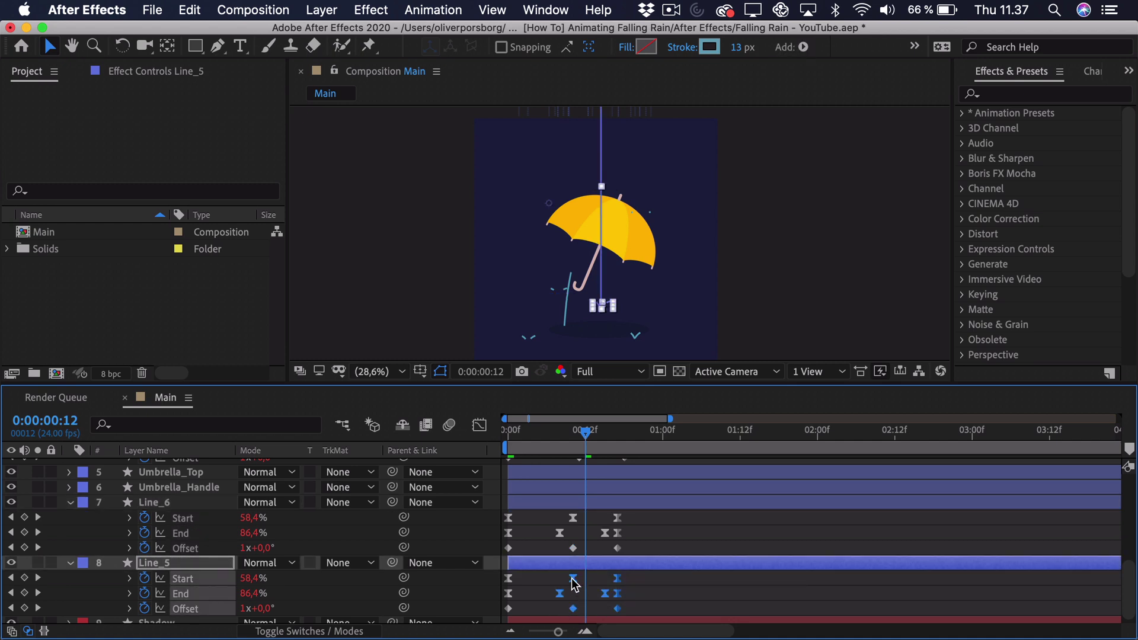
{"action": "left_click_drag", "start_coordinate": [572, 579], "coordinate": [563, 580]}
{"action": "scroll", "coordinate": [254, 515], "scroll_direction": "up", "scroll_amount": 6}
{"action": "key", "text": "super+a"}
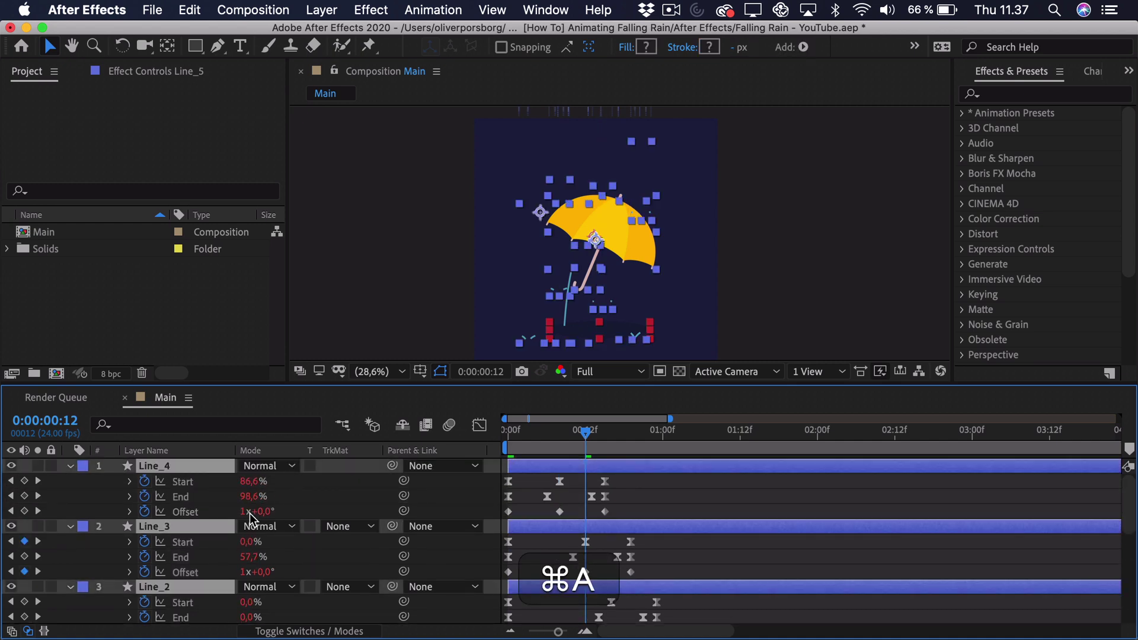
{"action": "key", "text": "u"}
{"action": "left_click", "coordinate": [599, 596]}
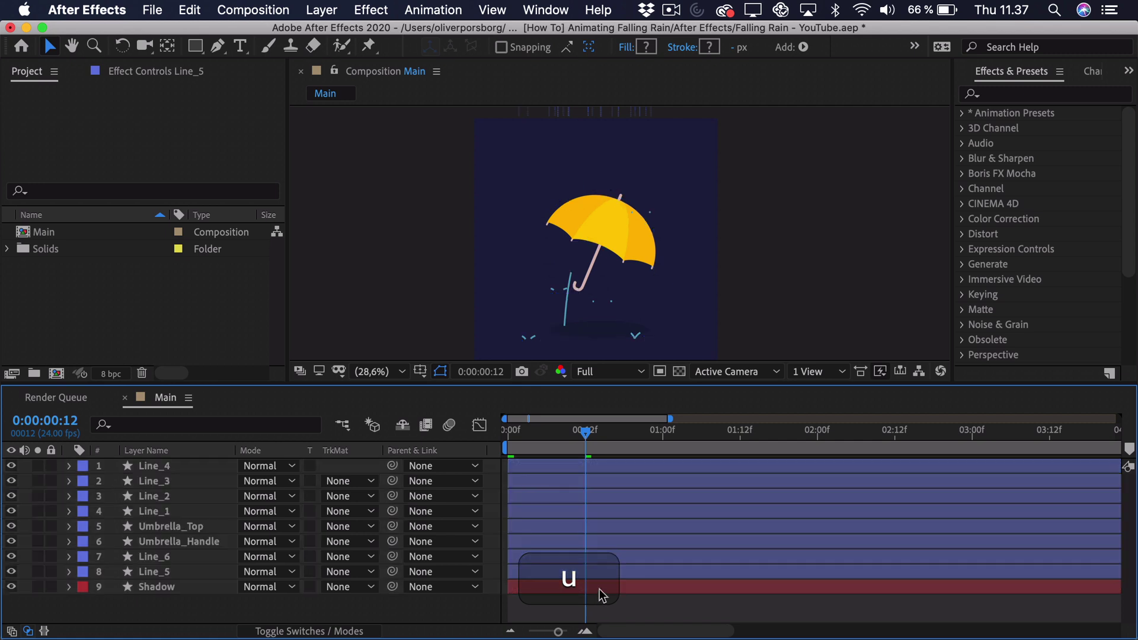
{"action": "left_click_drag", "start_coordinate": [579, 431], "coordinate": [540, 454]}
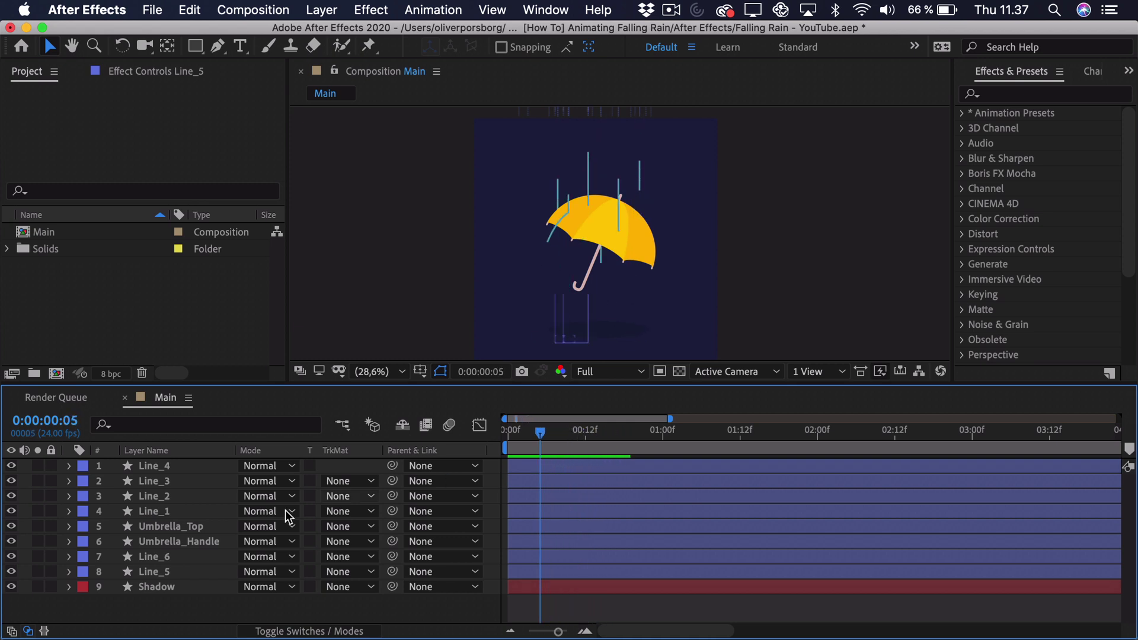
{"action": "left_click", "coordinate": [172, 466]}
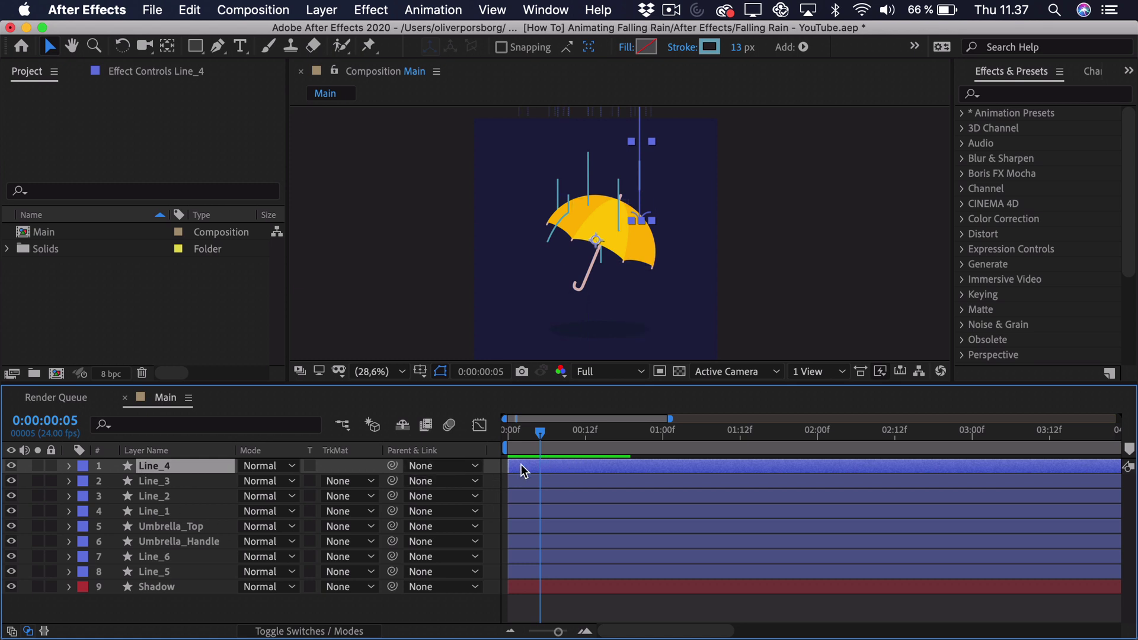
Delay Line_4 to about frame 6 and stagger Line_6 and Line_5 start times, undoing a stray handle move
{"action": "left_click_drag", "start_coordinate": [537, 471], "coordinate": [599, 495]}
{"action": "left_click", "coordinate": [538, 484]}
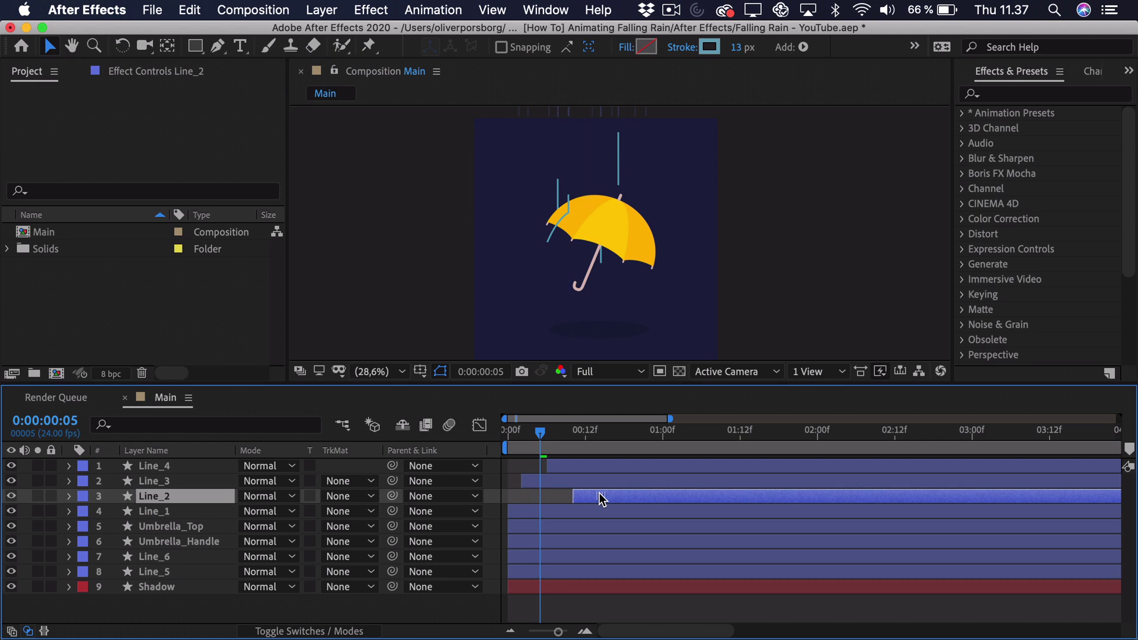
{"action": "left_click", "coordinate": [551, 515]}
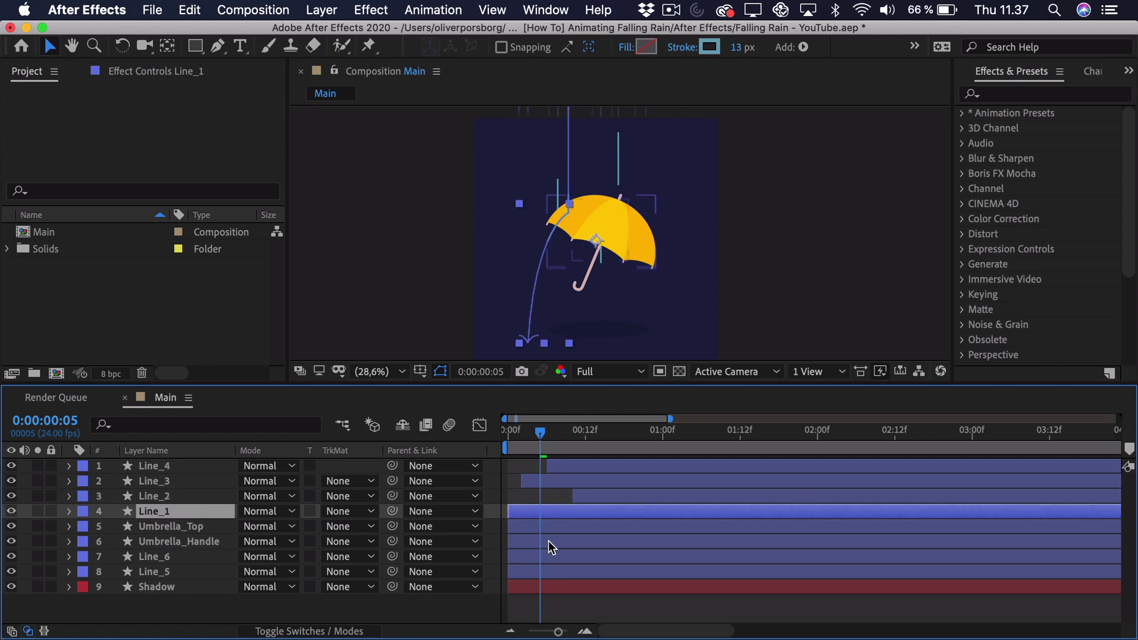
{"action": "left_click", "coordinate": [552, 560]}
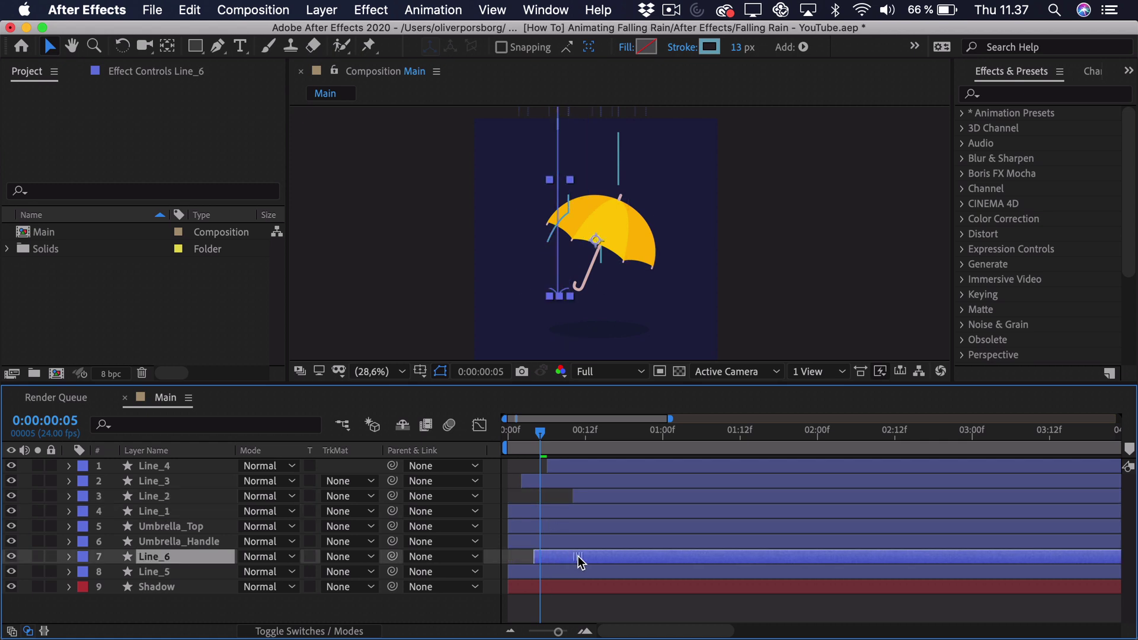
{"action": "left_click_drag", "start_coordinate": [579, 559], "coordinate": [559, 579]}
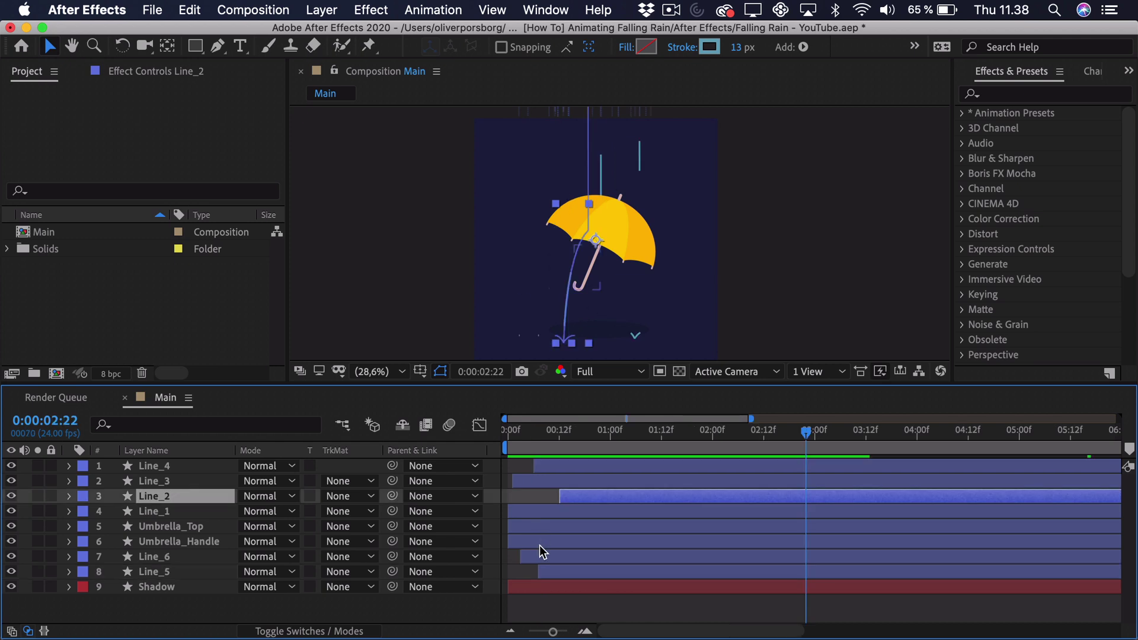
{"action": "left_click", "coordinate": [542, 543]}
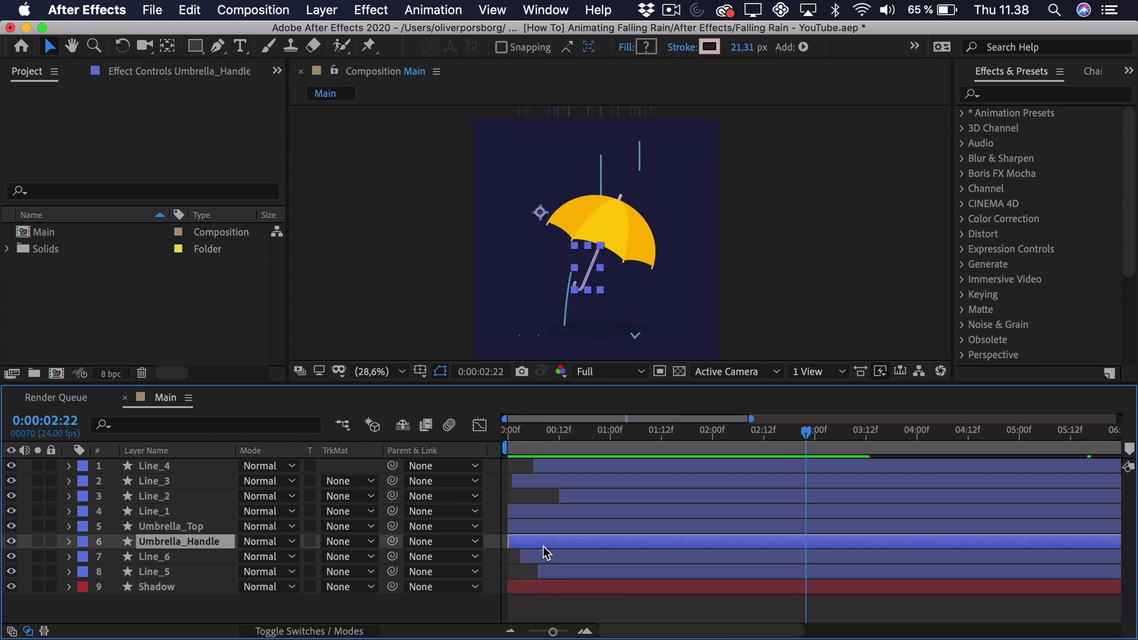
{"action": "key", "text": "super+z"}
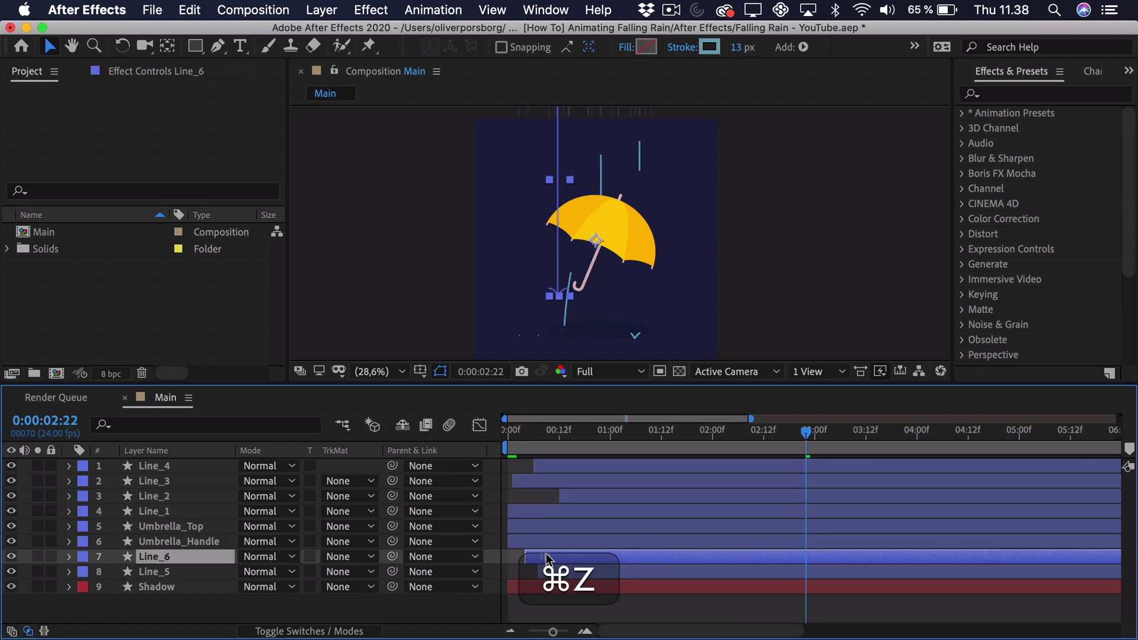
{"action": "left_click_drag", "start_coordinate": [553, 569], "coordinate": [579, 573]}
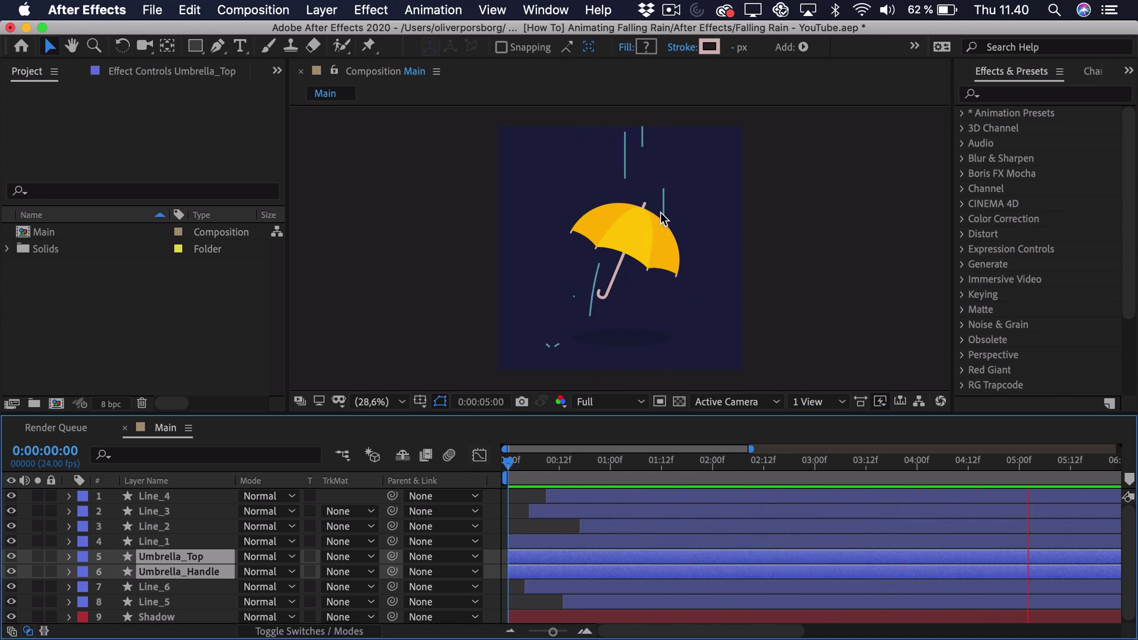
At frame 15, move the Line_5 raindrop further right in the composition
{"action": "key", "text": "space"}
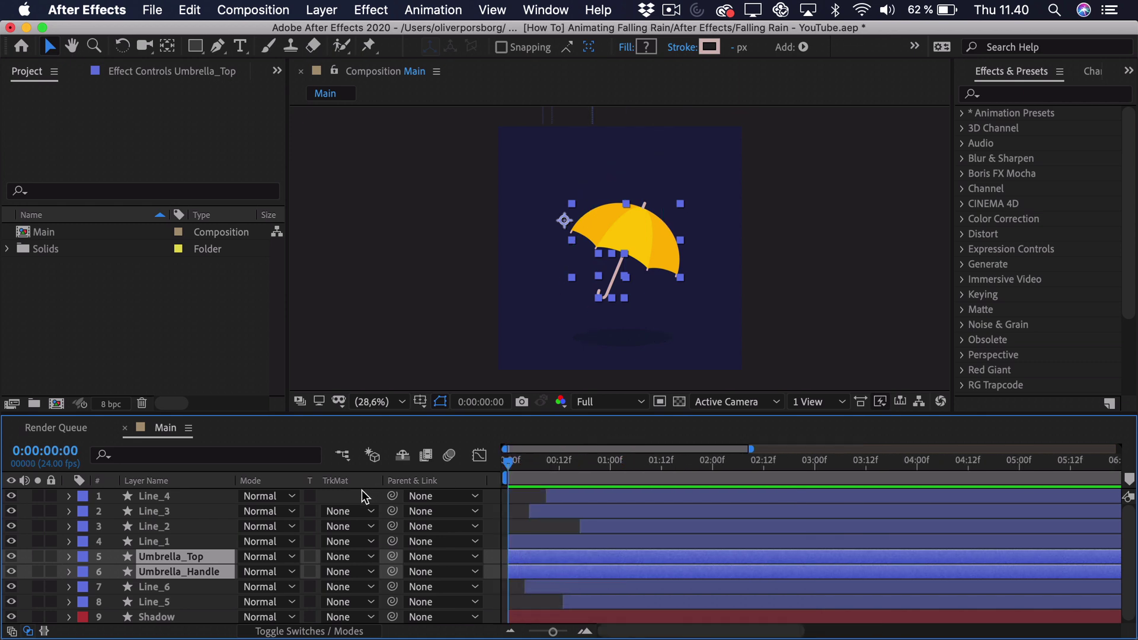
{"action": "left_click", "coordinate": [489, 522]}
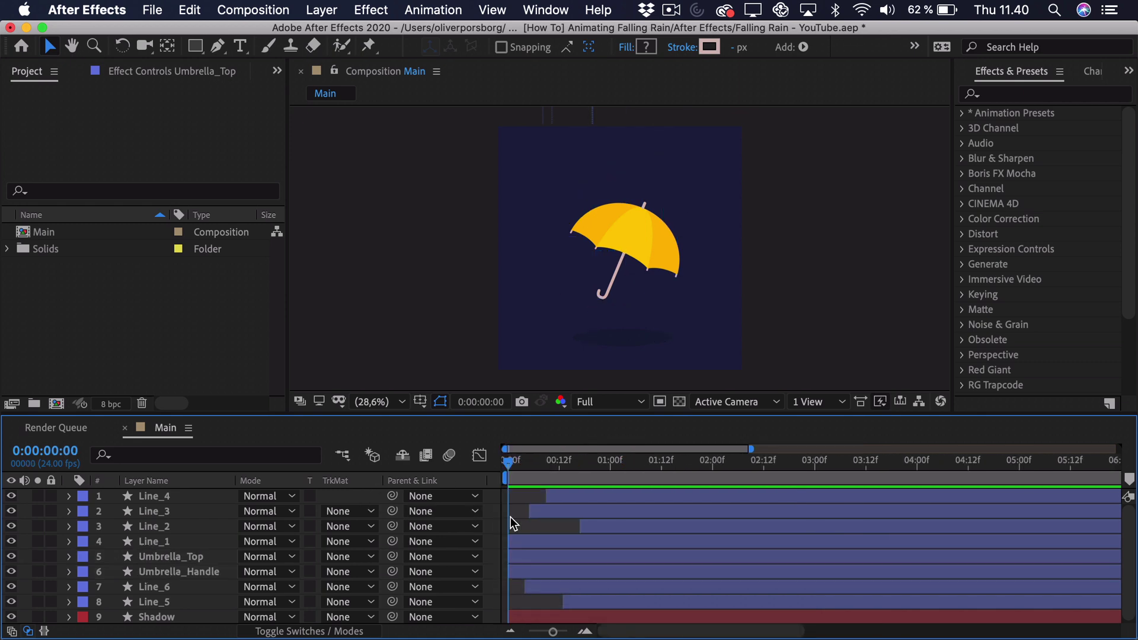
{"action": "left_click", "coordinate": [179, 588]}
{"action": "left_click_drag", "start_coordinate": [510, 469], "coordinate": [572, 475]}
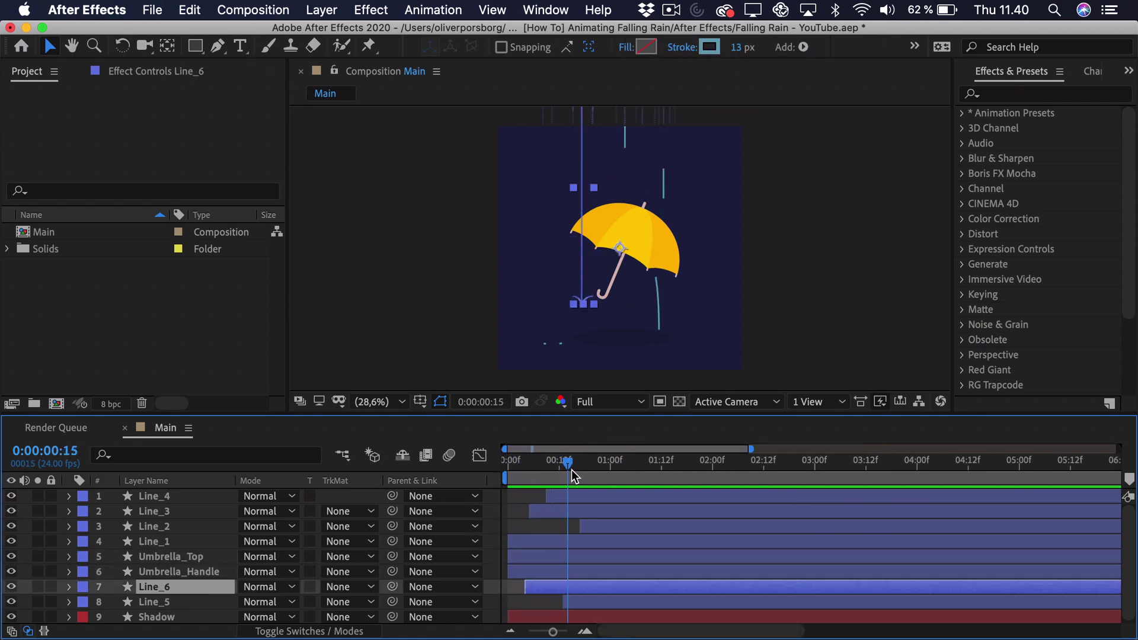
{"action": "left_click", "coordinate": [620, 602]}
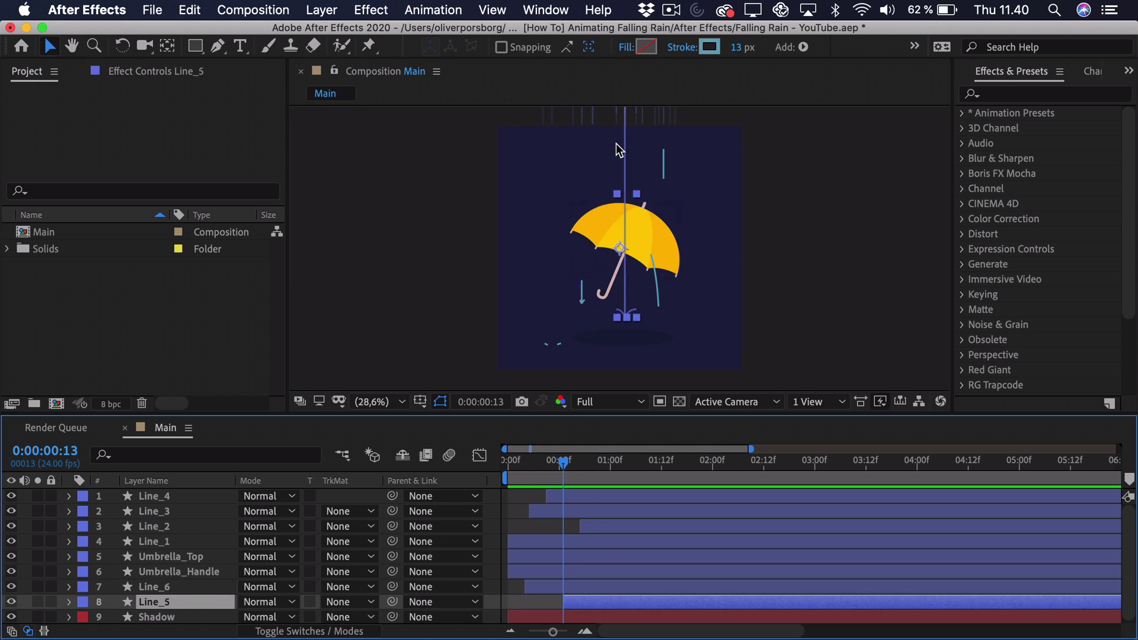
{"action": "left_click_drag", "start_coordinate": [622, 152], "coordinate": [674, 161]}
Preview and scrub through the first second to review the raindrop spacing
{"action": "key", "text": "space"}
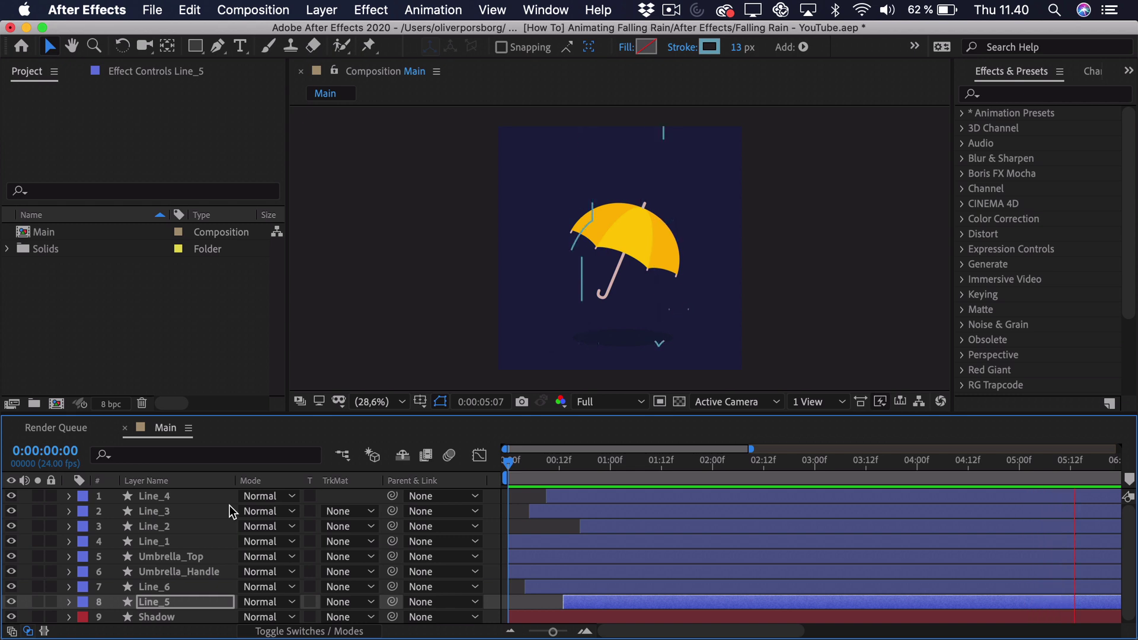
{"action": "key", "text": "space"}
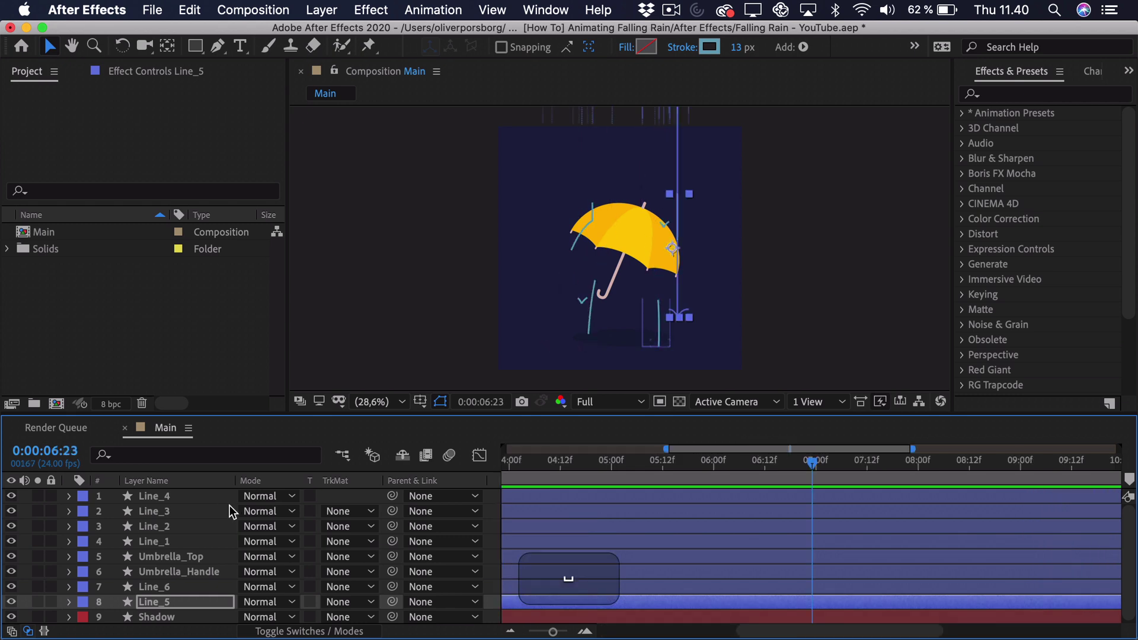
{"action": "key", "text": "Home"}
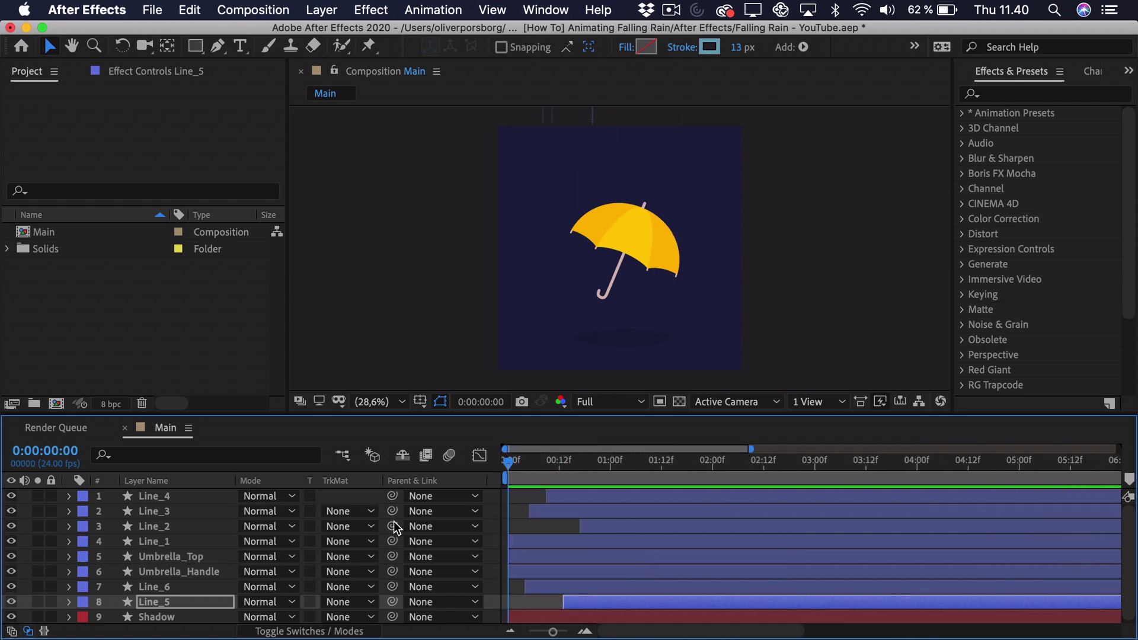
{"action": "left_click", "coordinate": [537, 472]}
{"action": "left_click_drag", "start_coordinate": [537, 471], "coordinate": [673, 492]}
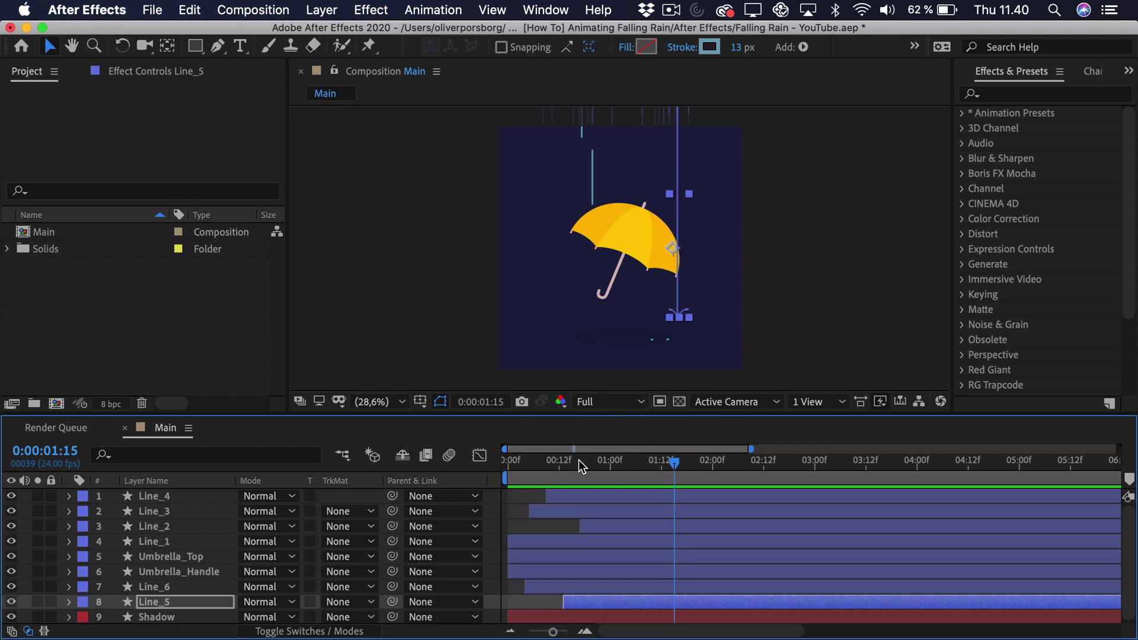
{"action": "left_click_drag", "start_coordinate": [563, 461], "coordinate": [335, 432]}
{"action": "key", "text": "space"}
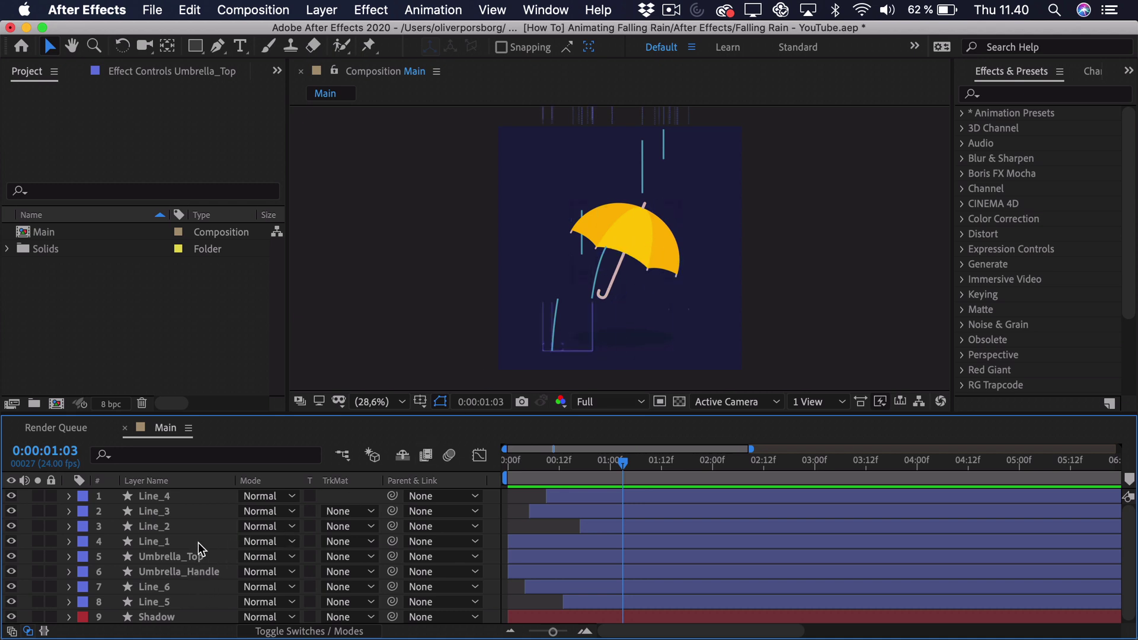
Parent Umbrella_Top to Umbrella_Handle and move the handle's anchor point down to its hook
{"action": "left_click", "coordinate": [196, 557]}
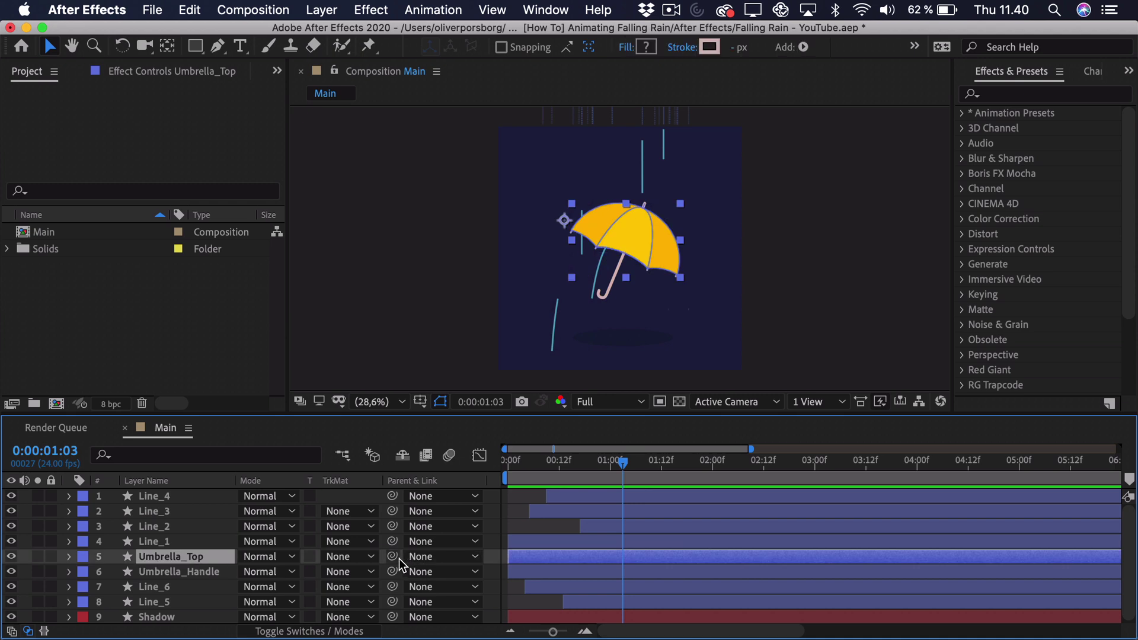
{"action": "left_click_drag", "start_coordinate": [308, 567], "coordinate": [224, 575]}
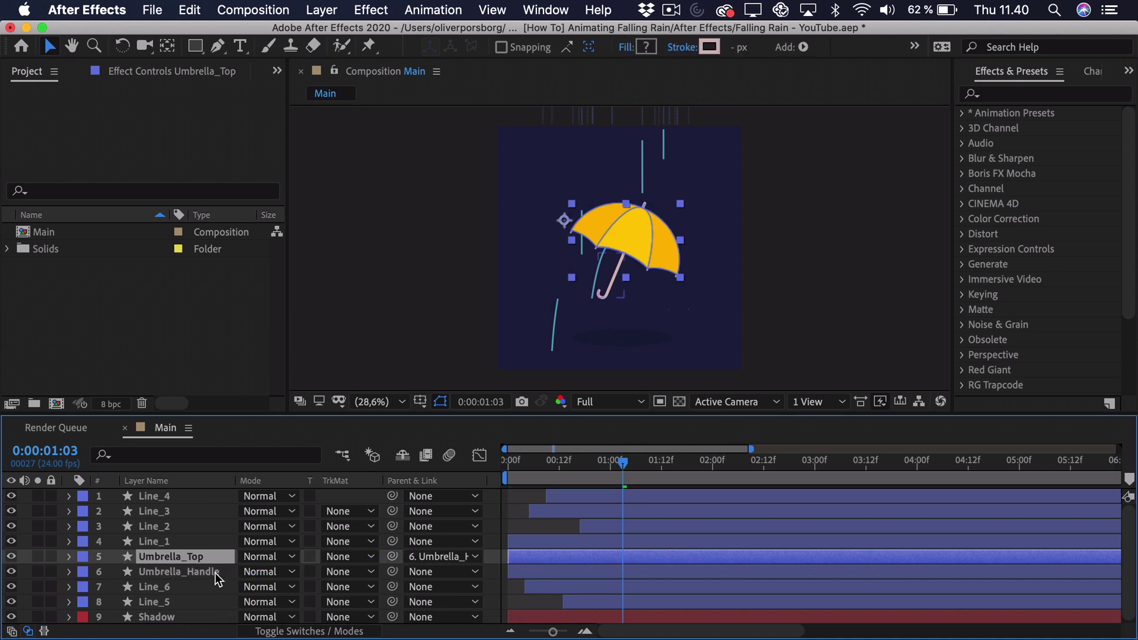
{"action": "left_click", "coordinate": [215, 573]}
{"action": "scroll", "coordinate": [533, 309], "scroll_direction": "up", "scroll_amount": 1}
{"action": "scroll", "coordinate": [539, 194], "scroll_direction": "up", "scroll_amount": 1}
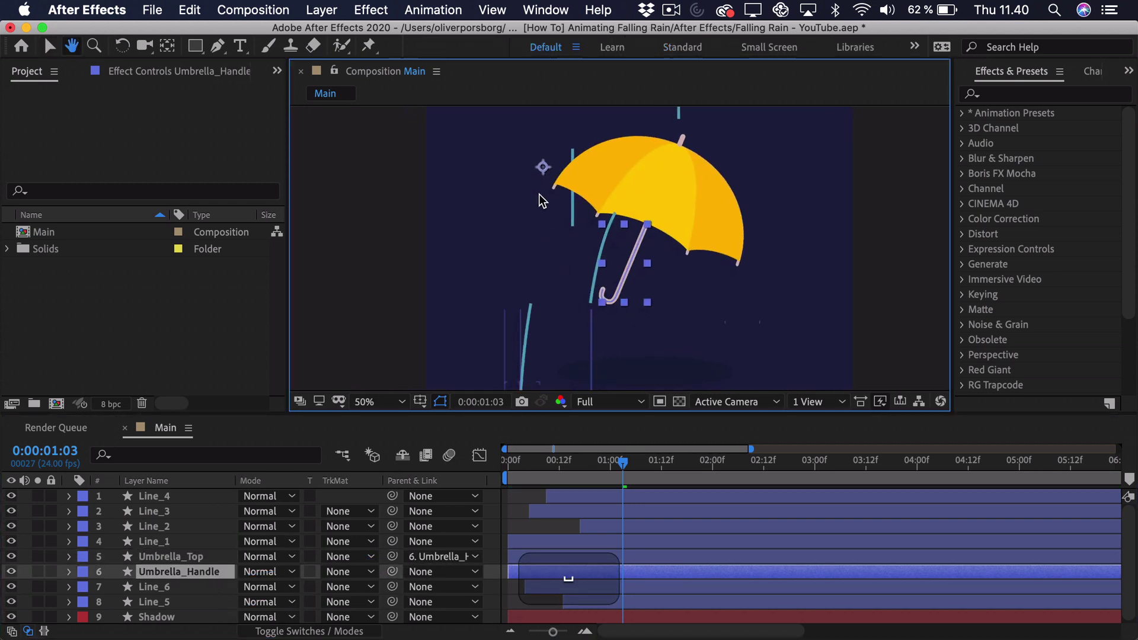
{"action": "left_click", "coordinate": [167, 47]}
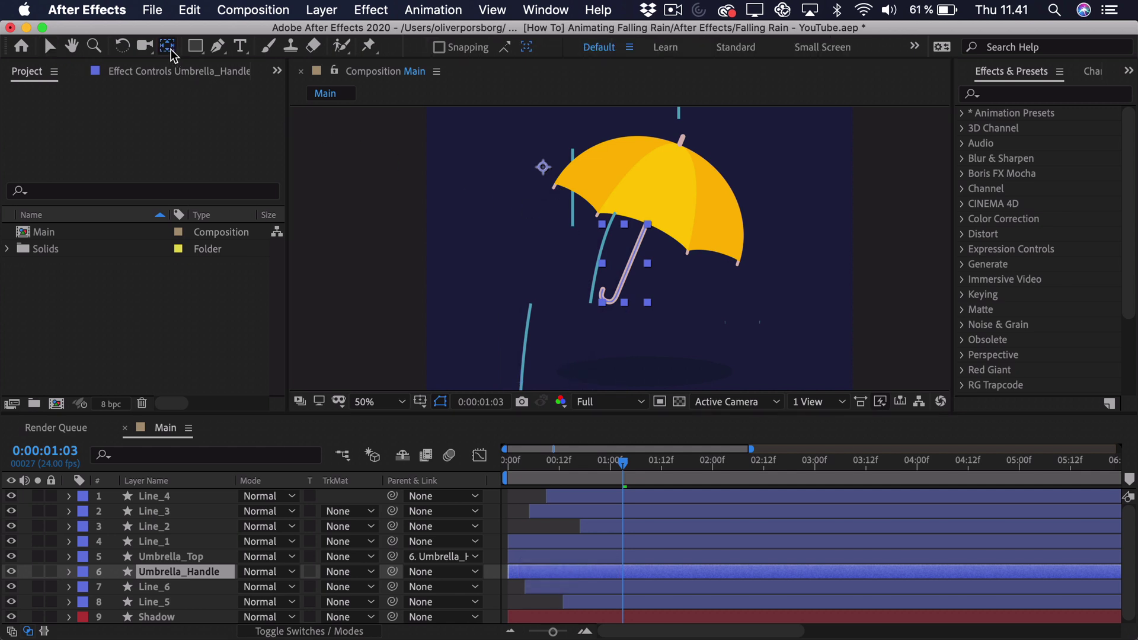
{"action": "left_click_drag", "start_coordinate": [545, 176], "coordinate": [606, 288]}
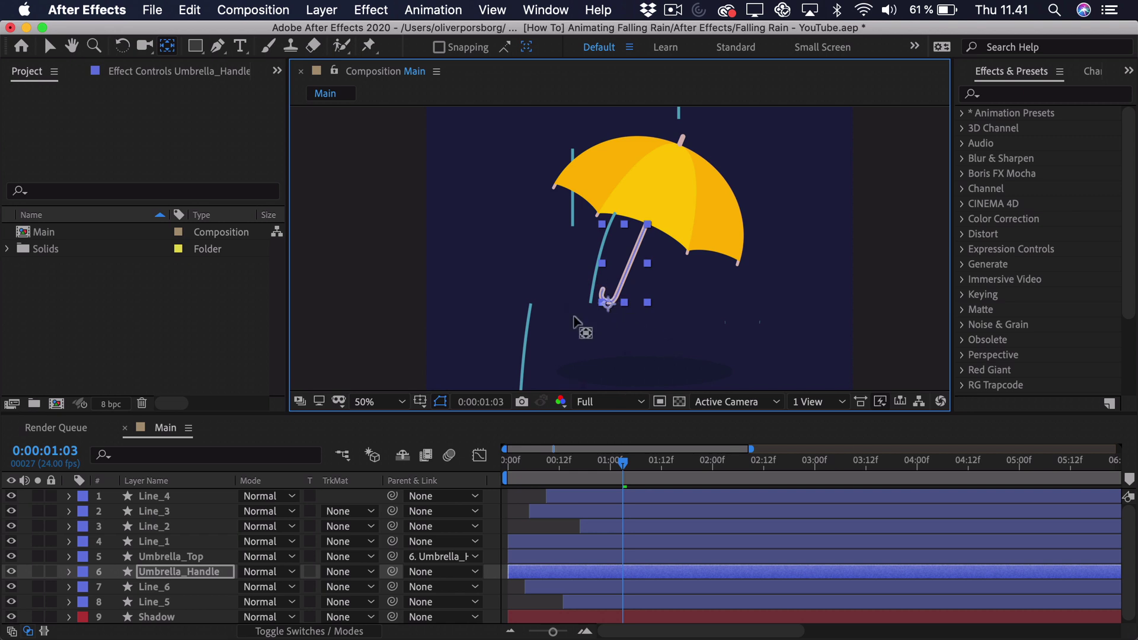
{"action": "left_click", "coordinate": [155, 574]}
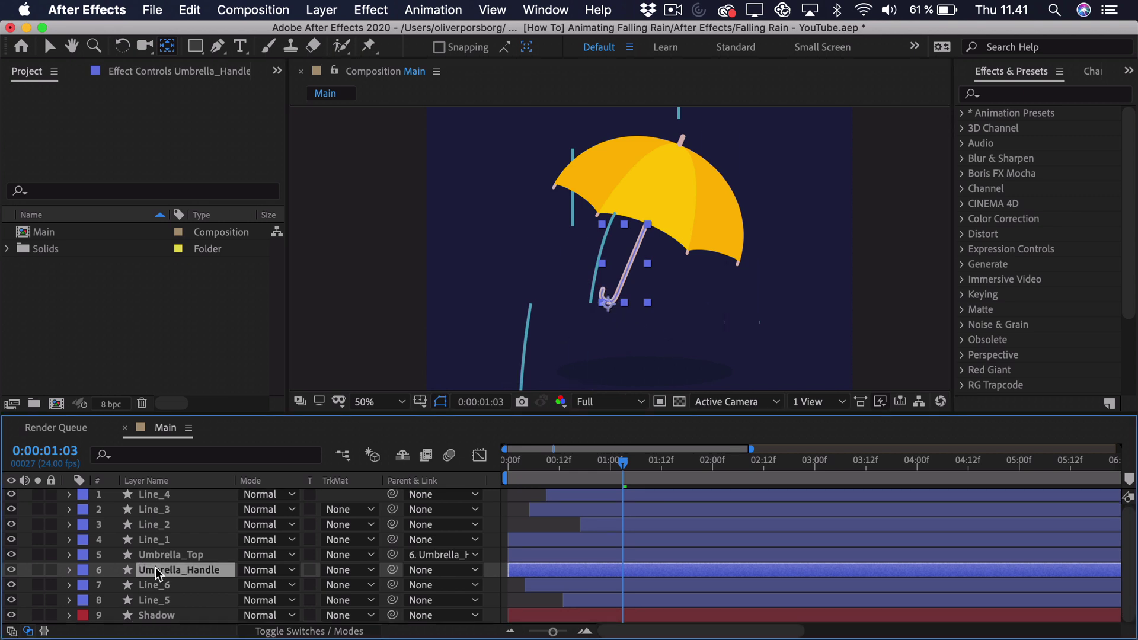
Reveal the handle's Position and Rotation and separate Position into X and Y
{"action": "key", "text": "p"}
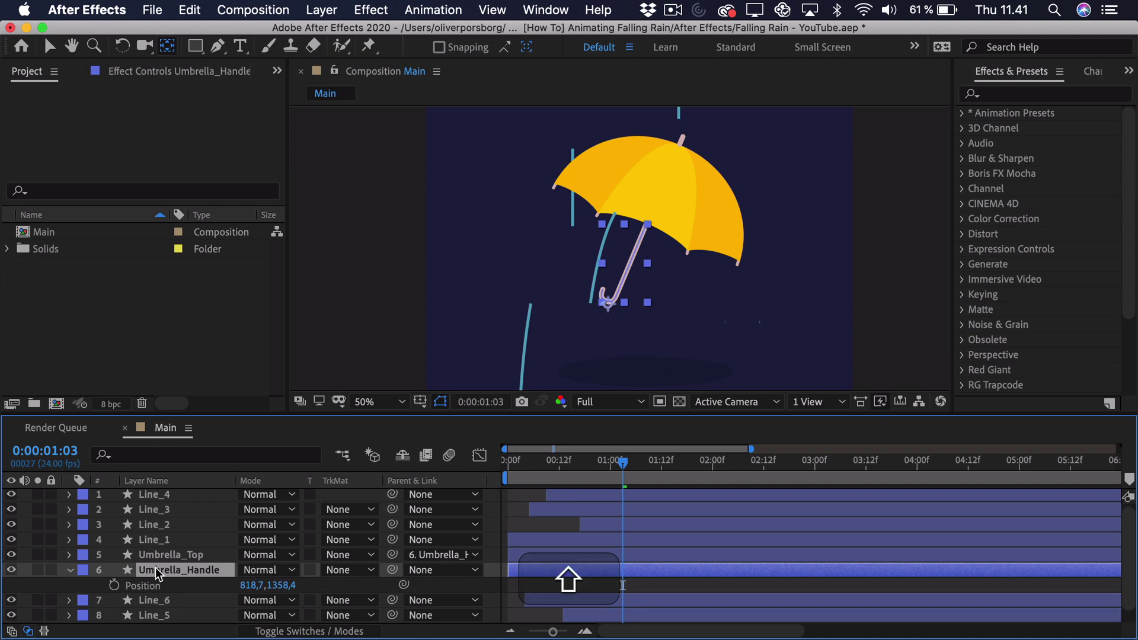
{"action": "key", "text": "shift+r"}
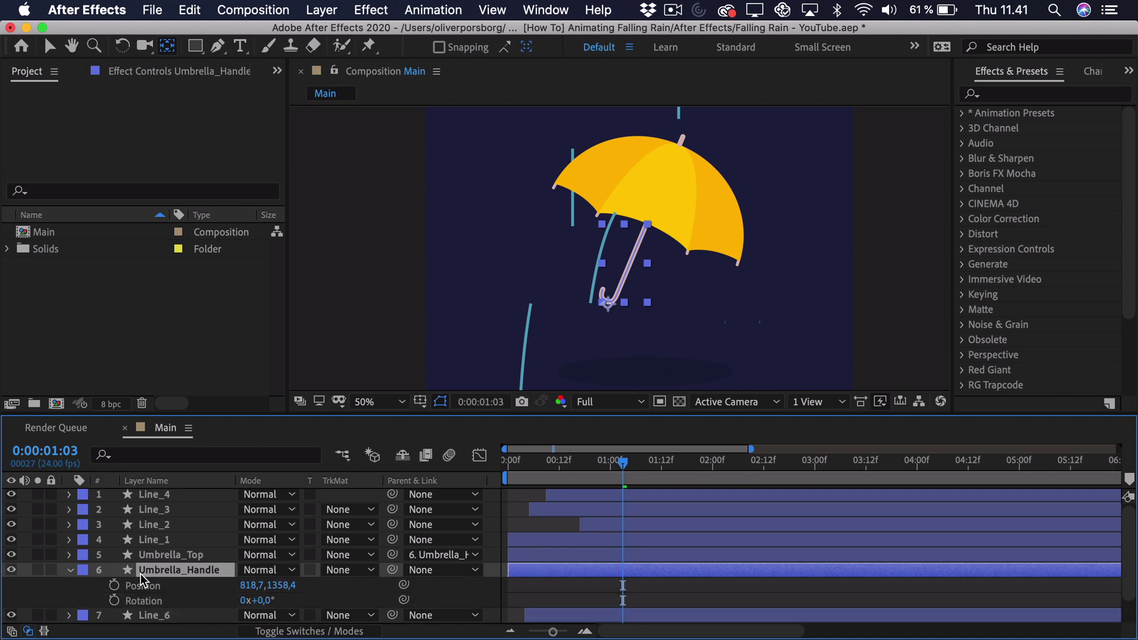
{"action": "scroll", "coordinate": [145, 572], "scroll_direction": "down", "scroll_amount": 2}
{"action": "right_click", "coordinate": [142, 561]}
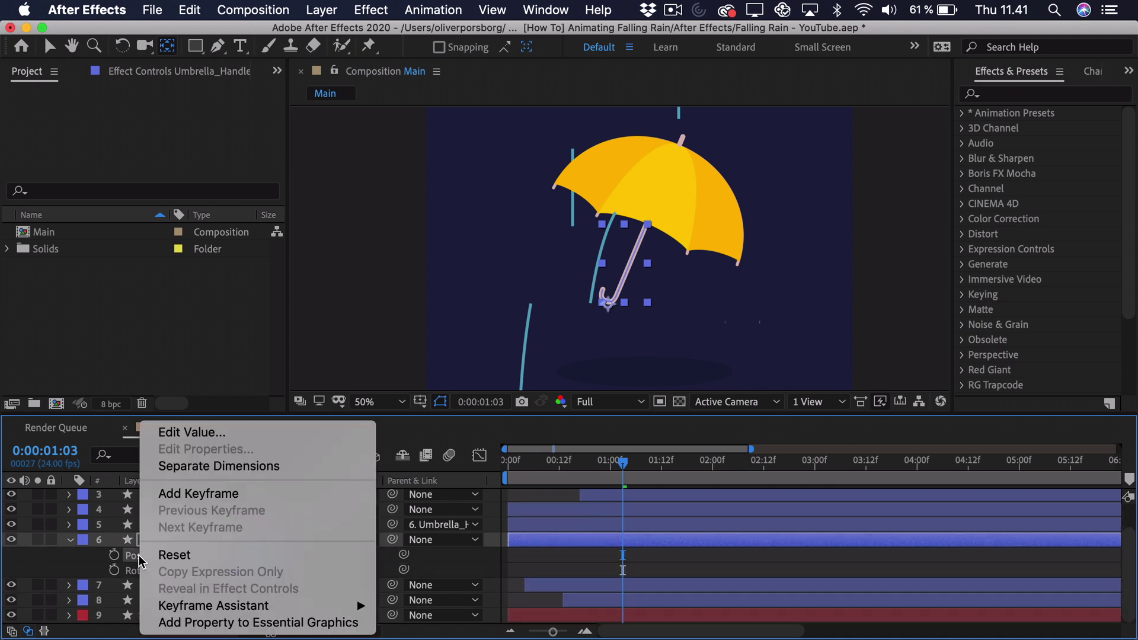
{"action": "left_click", "coordinate": [190, 469]}
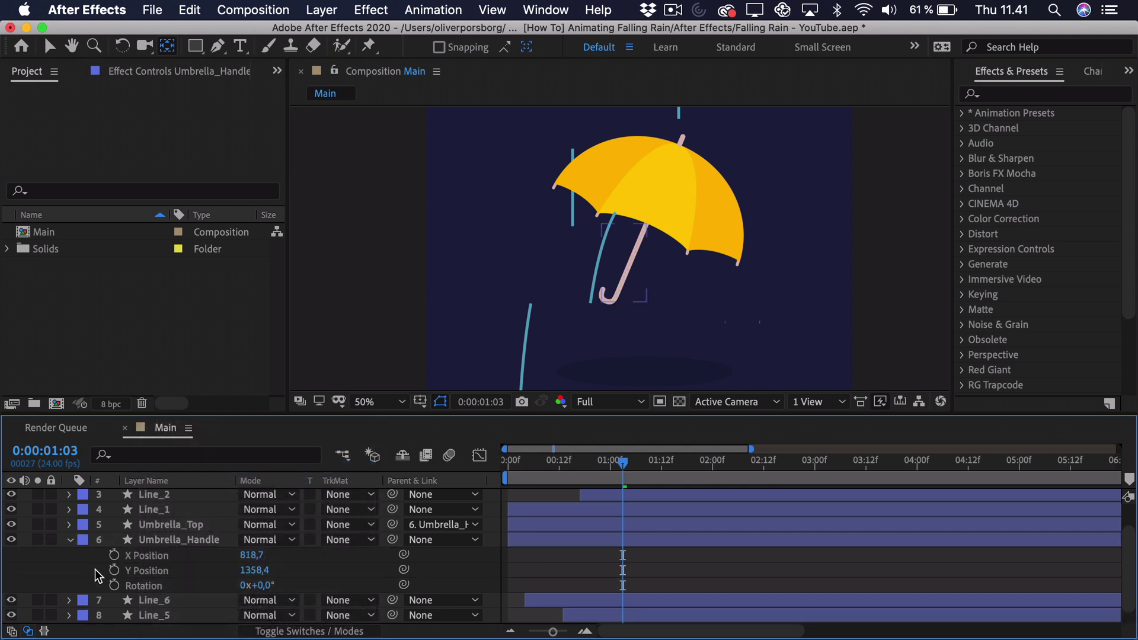
Set starting keyframes for Y Position and Rotation at 0 seconds
{"action": "left_click", "coordinate": [151, 584]}
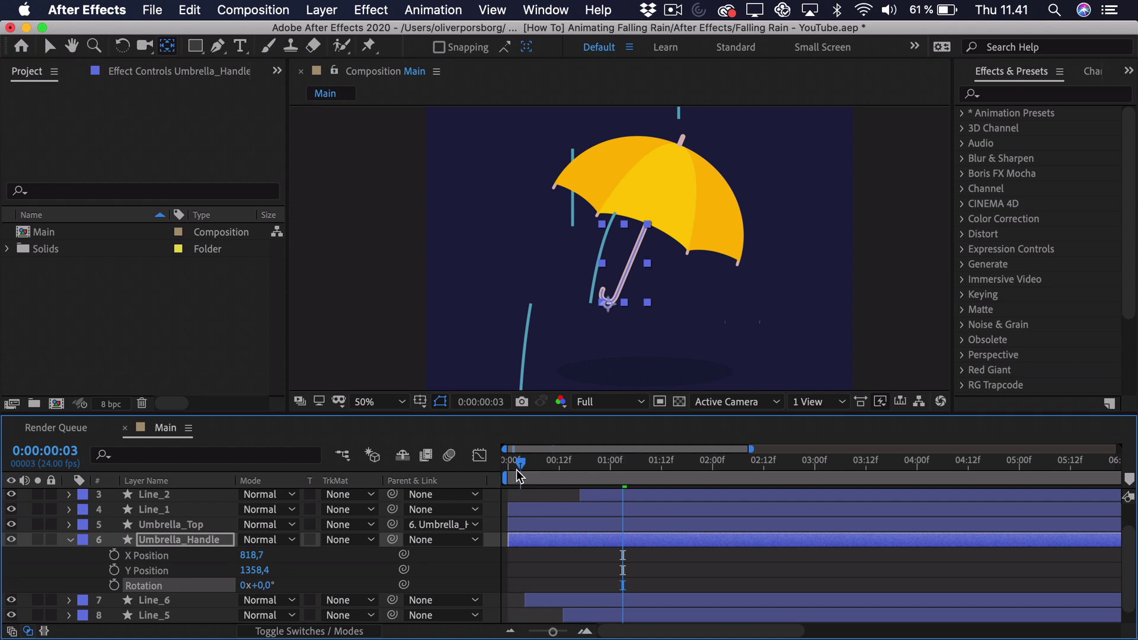
{"action": "left_click_drag", "start_coordinate": [519, 474], "coordinate": [508, 473]}
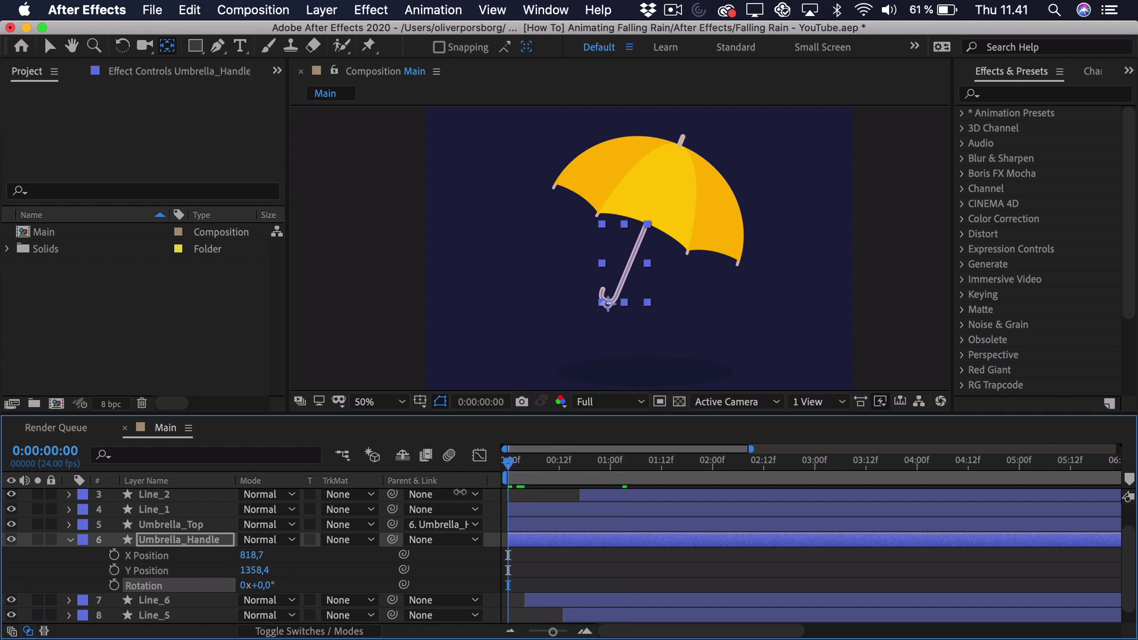
{"action": "left_click", "coordinate": [114, 571]}
{"action": "left_click", "coordinate": [114, 585]}
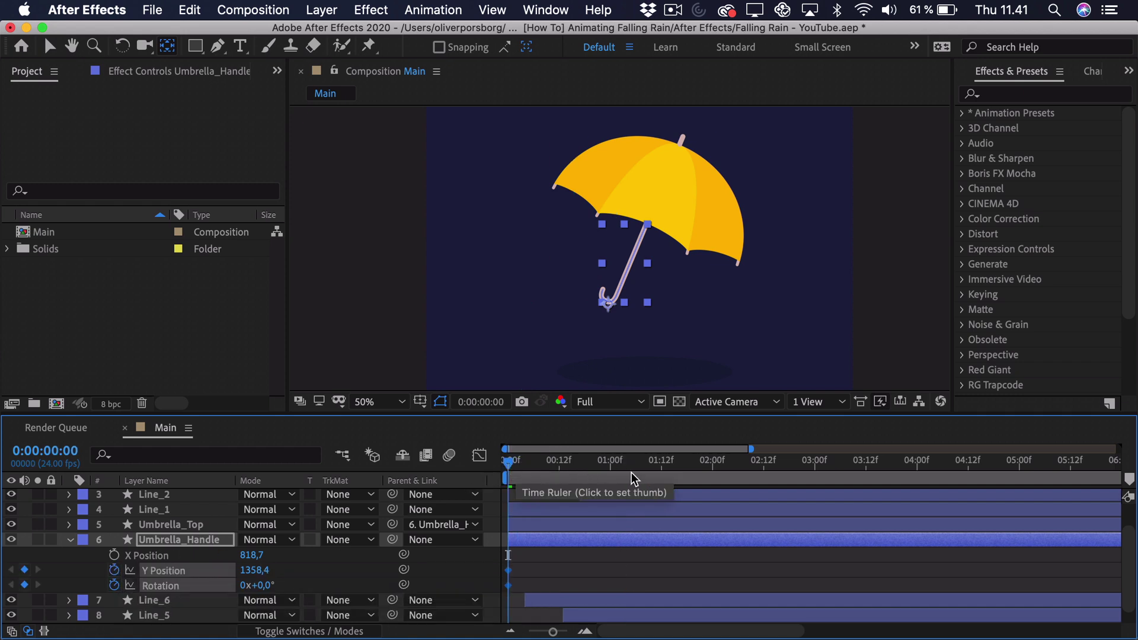
At one second, set Rotation to 5° and raise Y Position to 1326,4
{"action": "left_click", "coordinate": [609, 461]}
{"action": "left_click", "coordinate": [558, 553]}
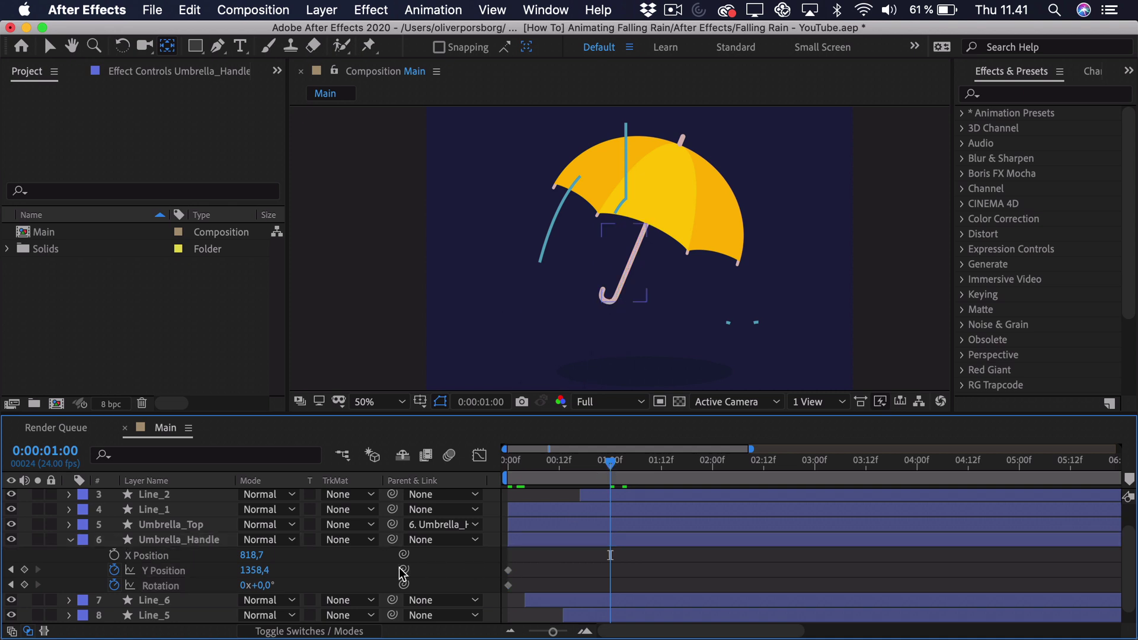
{"action": "left_click_drag", "start_coordinate": [265, 585], "coordinate": [275, 599]}
{"action": "left_click", "coordinate": [268, 586]}
{"action": "type", "text": "5"}
{"action": "key", "text": "Return"}
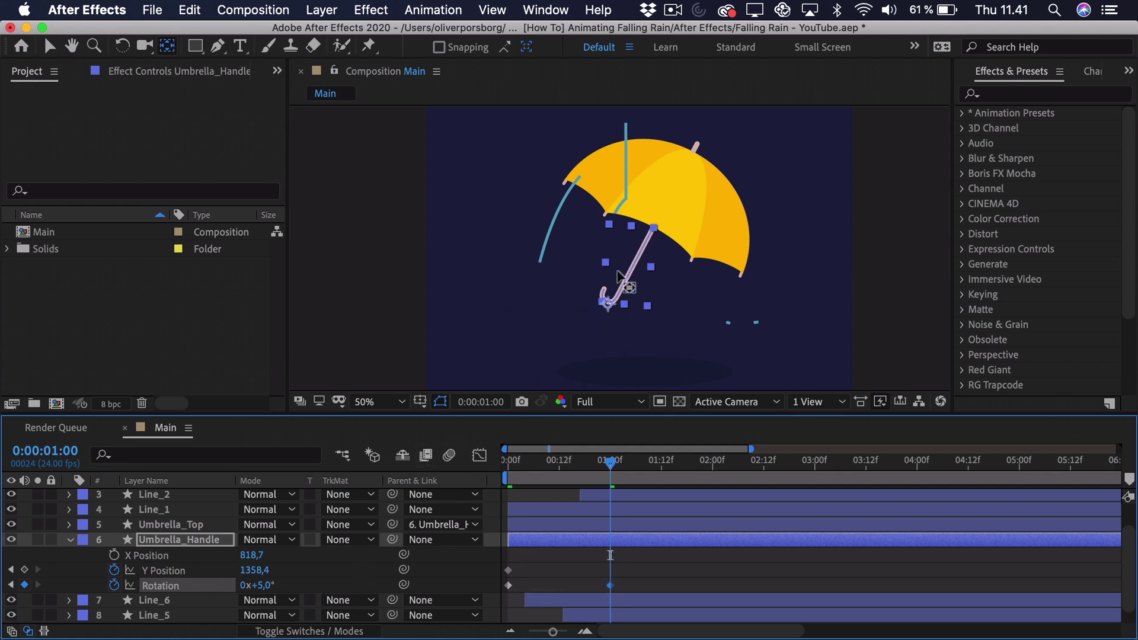
{"action": "key", "text": "shift+Up"}
{"action": "key", "text": "shift+Up"}
{"action": "key", "text": "shift+Up"}
{"action": "key", "text": "shift+Up"}
{"action": "key", "text": "Down"}
{"action": "key", "text": "Down"}
{"action": "key", "text": "Down"}
{"action": "key", "text": "Down"}
{"action": "key", "text": "Down"}
{"action": "key", "text": "Down"}
{"action": "key", "text": "Down"}
{"action": "key", "text": "Down"}
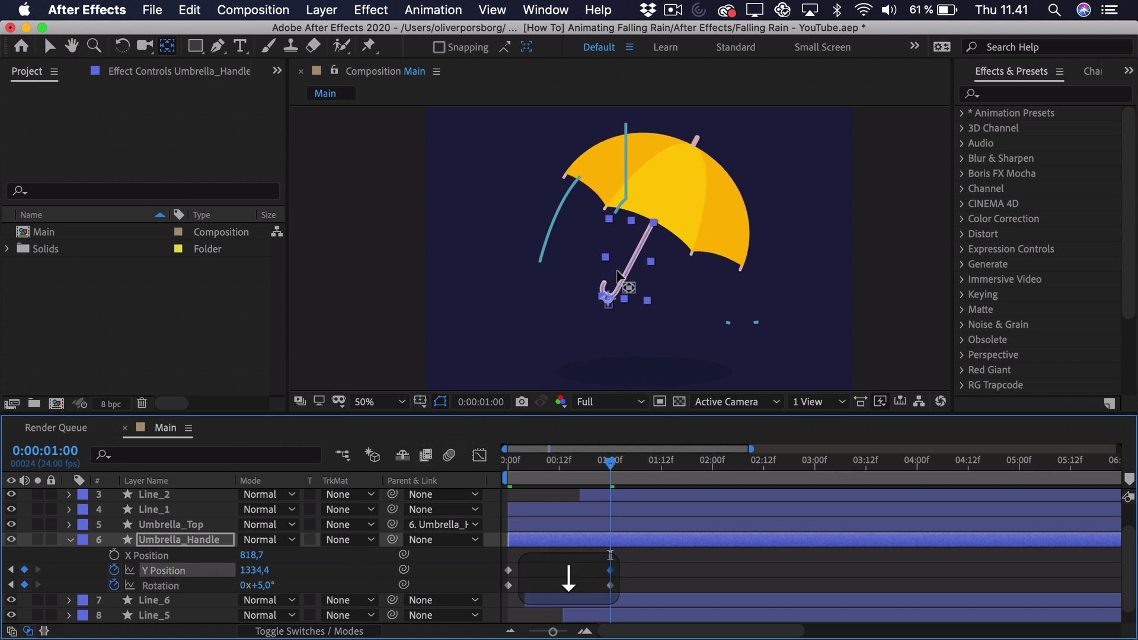
{"action": "key", "text": "Up"}
{"action": "key", "text": "Up"}
{"action": "key", "text": "Up"}
{"action": "key", "text": "Up"}
{"action": "key", "text": "Up"}
{"action": "key", "text": "Up"}
{"action": "key", "text": "Down"}
{"action": "key", "text": "Down"}
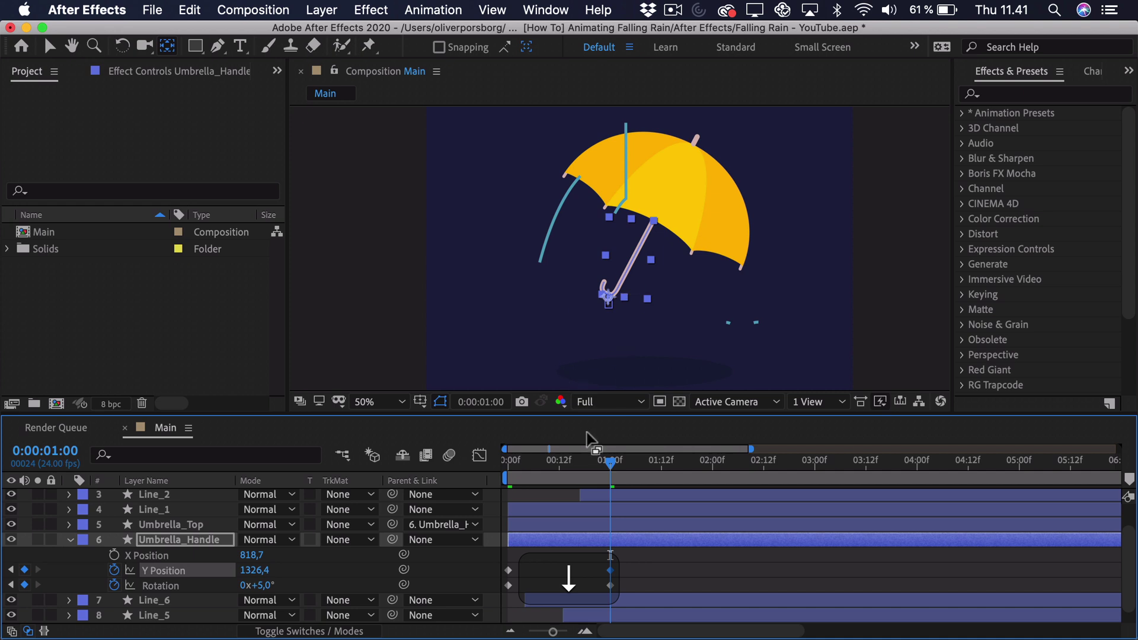
At the first frame, lower the handle to 1382,4 with -5° rotation, then play it back
{"action": "left_click_drag", "start_coordinate": [586, 457], "coordinate": [478, 461]}
{"action": "key", "text": "Down"}
{"action": "key", "text": "Down"}
{"action": "key", "text": "Down"}
{"action": "key", "text": "Down"}
{"action": "key", "text": "Down"}
{"action": "key", "text": "Down"}
{"action": "key", "text": "Down"}
{"action": "key", "text": "Down"}
{"action": "key", "text": "Down"}
{"action": "key", "text": "Down"}
{"action": "key", "text": "Down"}
{"action": "key", "text": "Down"}
{"action": "key", "text": "Down"}
{"action": "key", "text": "Down"}
{"action": "key", "text": "Down"}
{"action": "key", "text": "Down"}
{"action": "key", "text": "Down"}
{"action": "key", "text": "Down"}
{"action": "key", "text": "Down"}
{"action": "key", "text": "Down"}
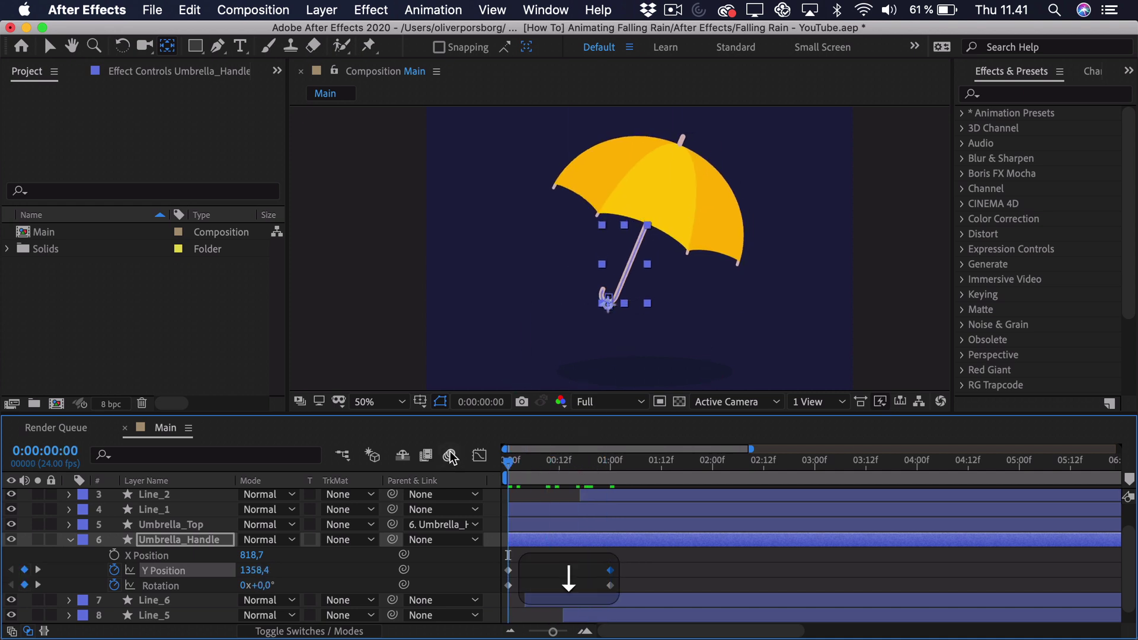
{"action": "left_click", "coordinate": [263, 585]}
{"action": "type", "text": "-5"}
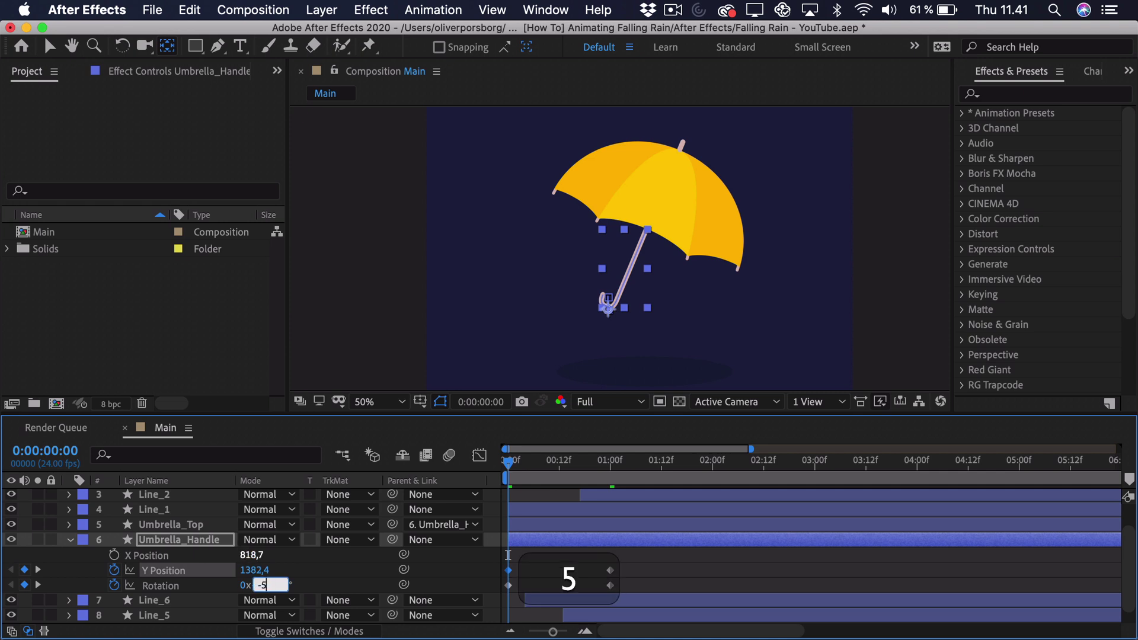
{"action": "key", "text": "Return"}
{"action": "key", "text": "space"}
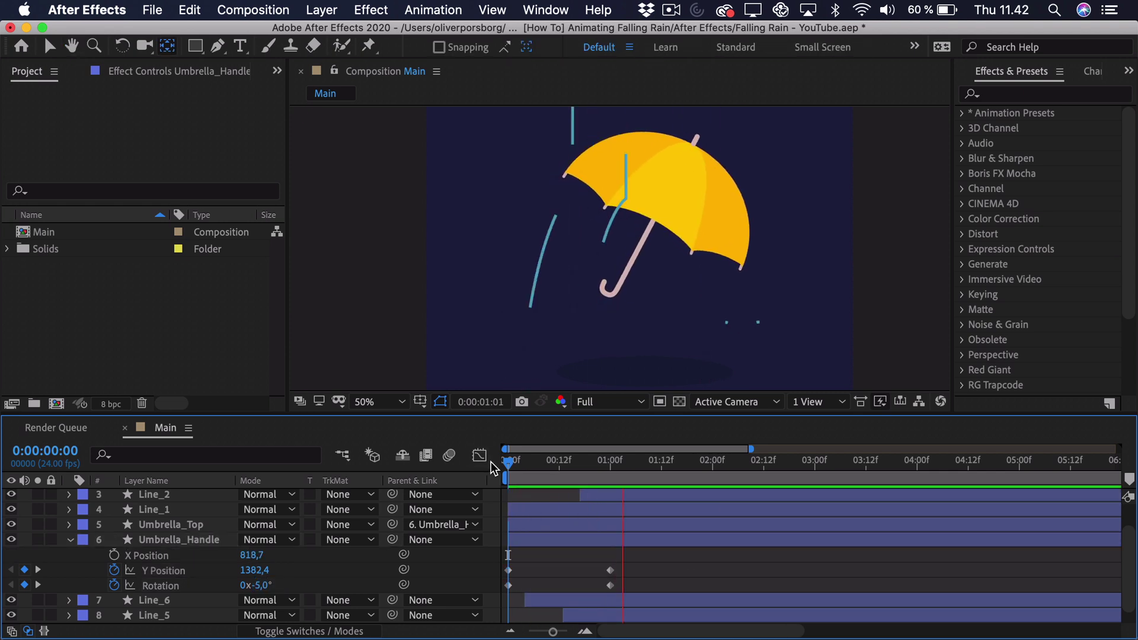
Copy the starting keyframes to two seconds and Easy Ease all six keyframes
{"action": "left_click_drag", "start_coordinate": [515, 560], "coordinate": [499, 588]}
{"action": "key", "text": "super+c"}
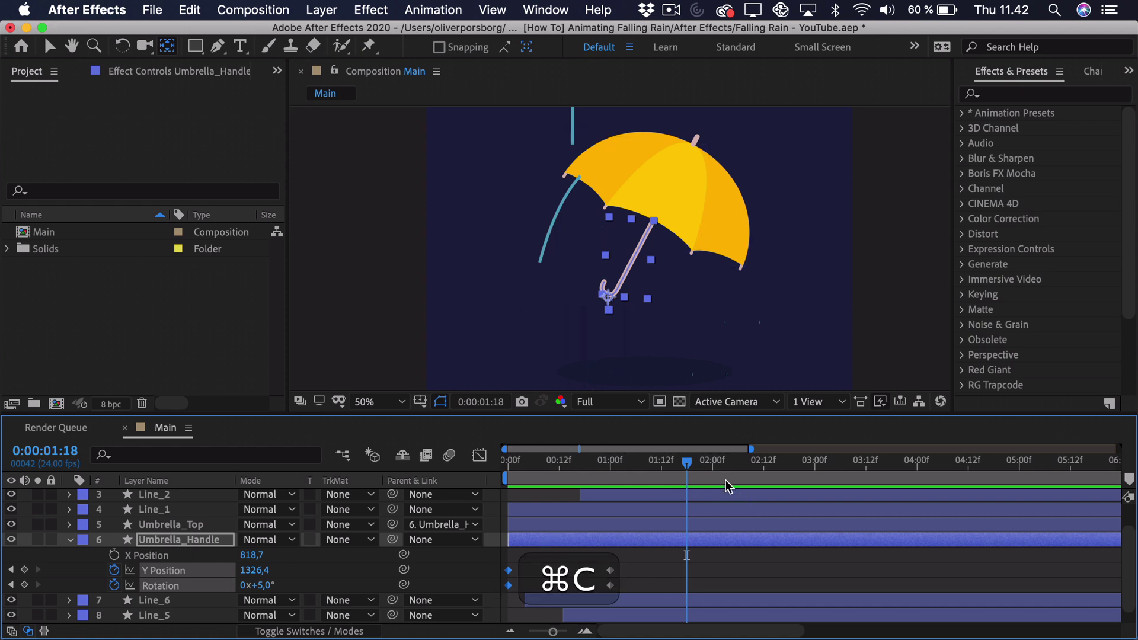
{"action": "left_click", "coordinate": [711, 465]}
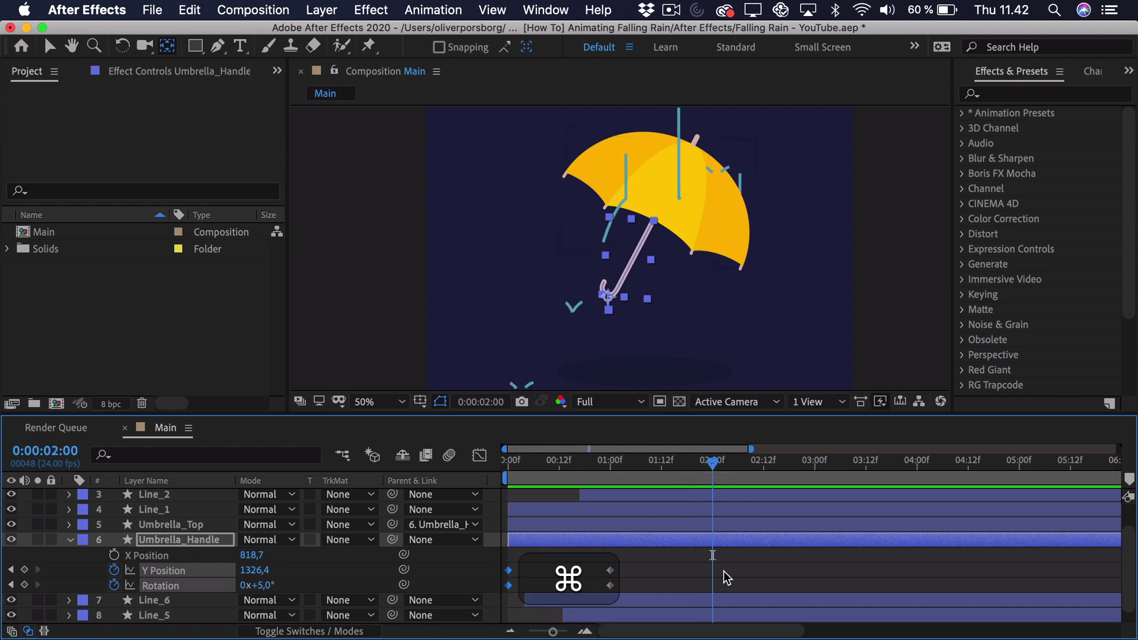
{"action": "key", "text": "super+v"}
{"action": "left_click_drag", "start_coordinate": [727, 562], "coordinate": [475, 579]}
{"action": "key", "text": "F9"}
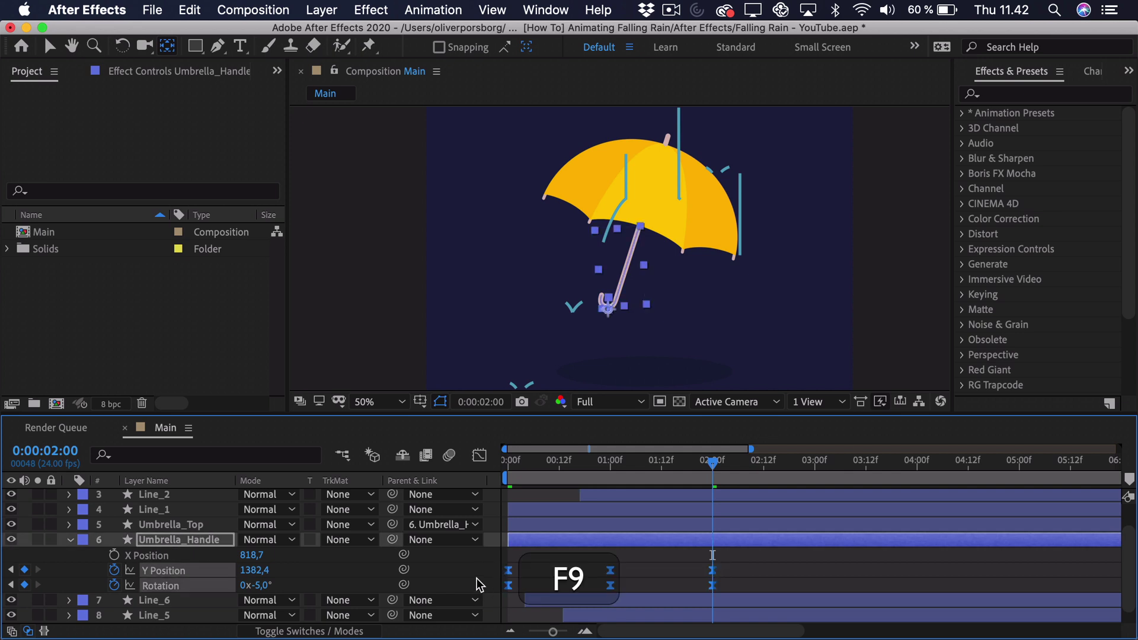
In the Graph Editor, lengthen the ease handles on all three Y Position keyframes
{"action": "left_click", "coordinate": [479, 455]}
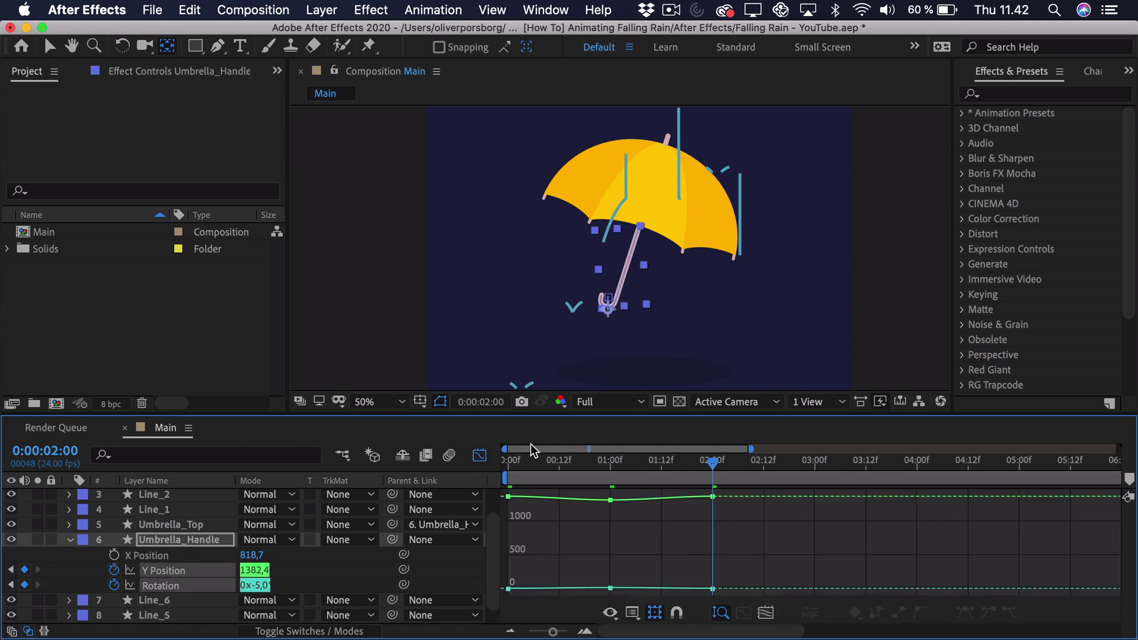
{"action": "left_click_drag", "start_coordinate": [515, 405], "coordinate": [515, 347]}
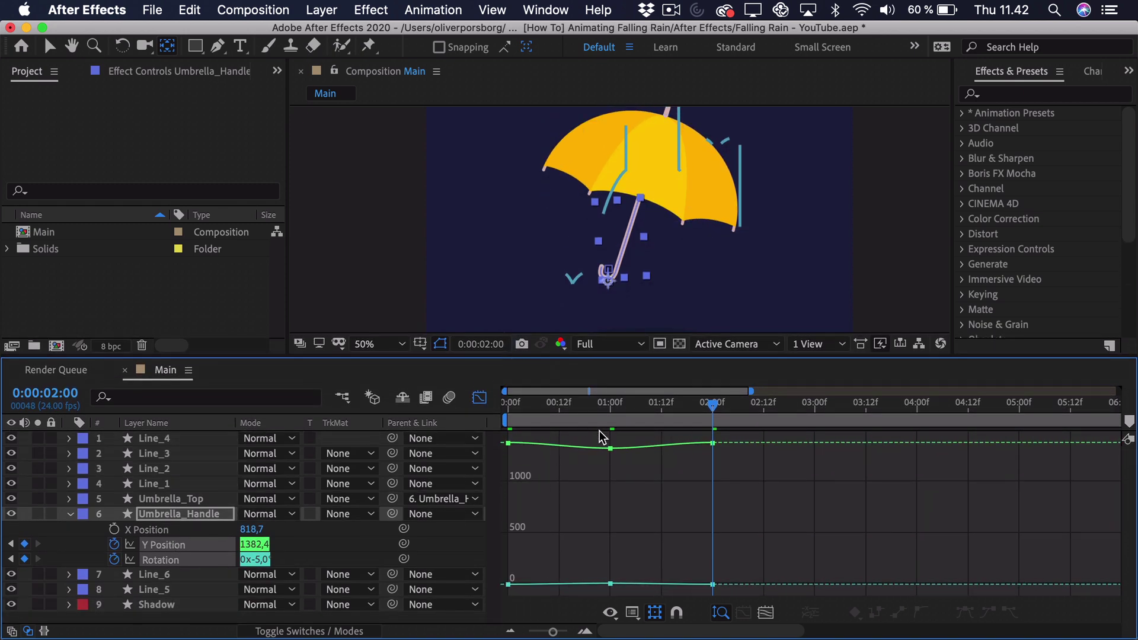
{"action": "left_click", "coordinate": [179, 543]}
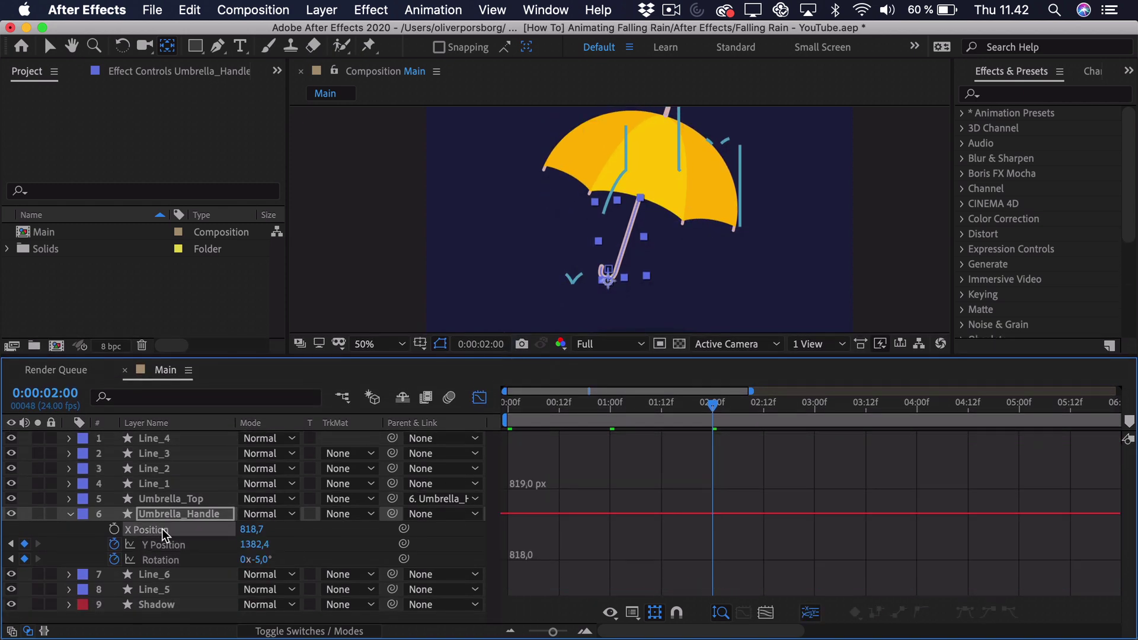
{"action": "left_click_drag", "start_coordinate": [515, 434], "coordinate": [557, 443]}
{"action": "left_click_drag", "start_coordinate": [577, 589], "coordinate": [570, 585]}
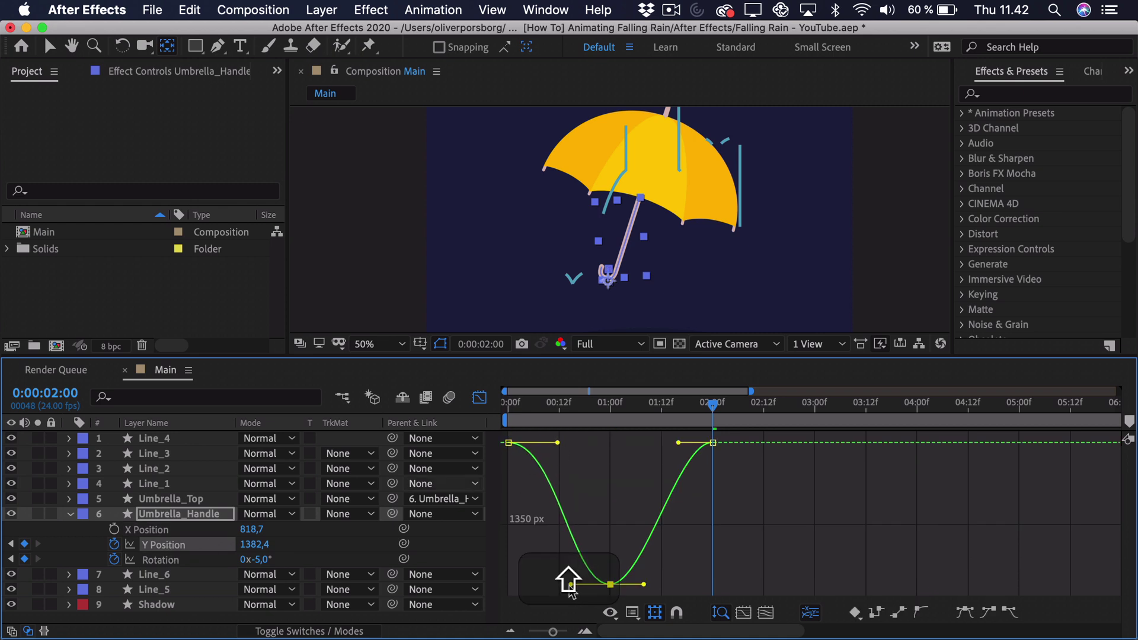
{"action": "left_click", "coordinate": [610, 584]}
{"action": "left_click_drag", "start_coordinate": [642, 585], "coordinate": [660, 585]}
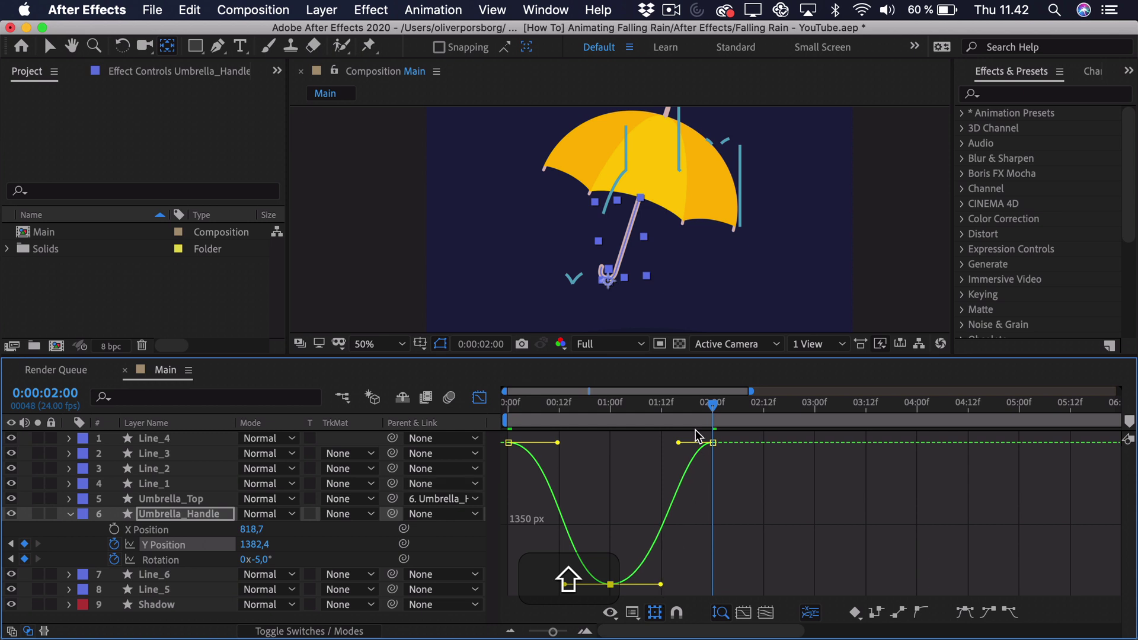
{"action": "left_click_drag", "start_coordinate": [679, 443], "coordinate": [666, 450]}
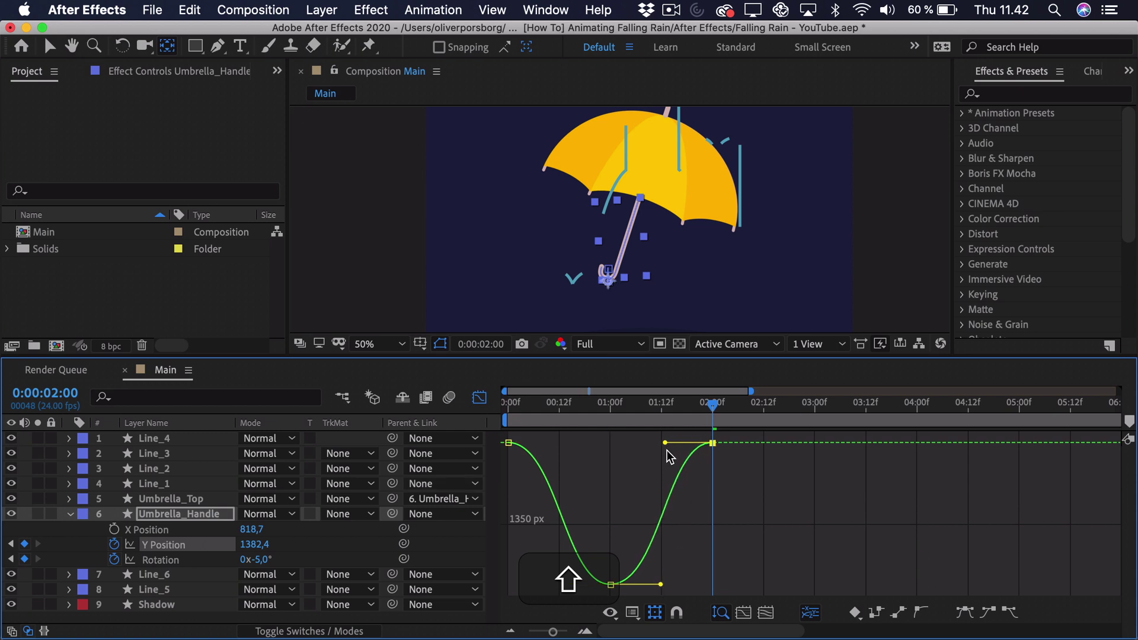
Lengthen the Rotation curve's ease handles around the peak keyframe, then close the Graph Editor
{"action": "left_click", "coordinate": [210, 560]}
{"action": "left_click_drag", "start_coordinate": [486, 599], "coordinate": [546, 585]}
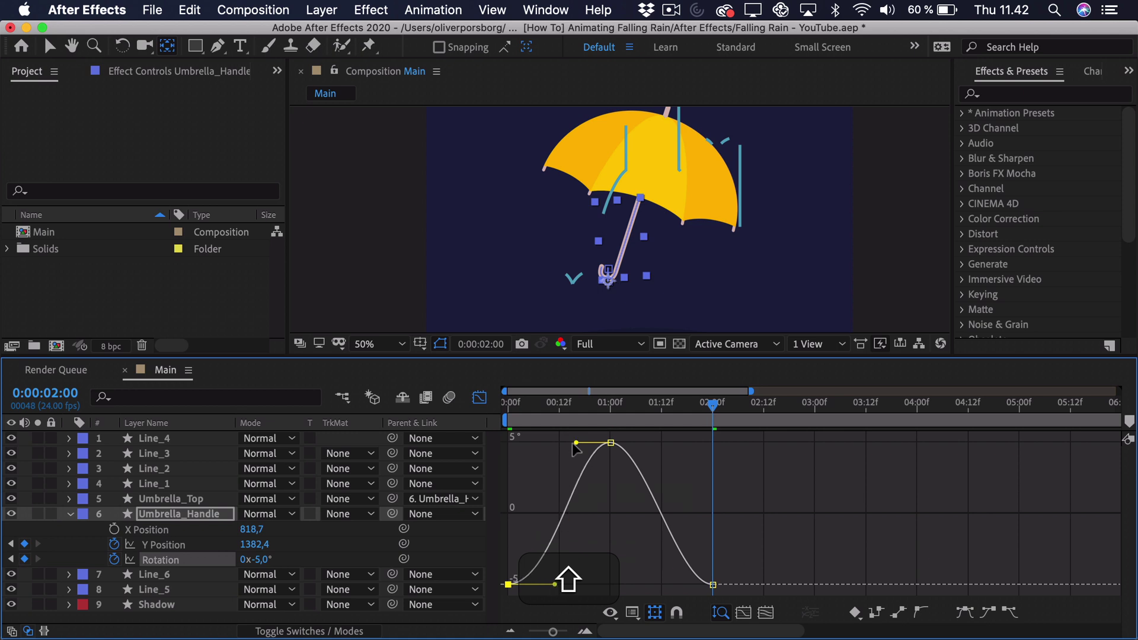
{"action": "left_click_drag", "start_coordinate": [575, 444], "coordinate": [559, 443]}
{"action": "left_click_drag", "start_coordinate": [643, 443], "coordinate": [662, 443]}
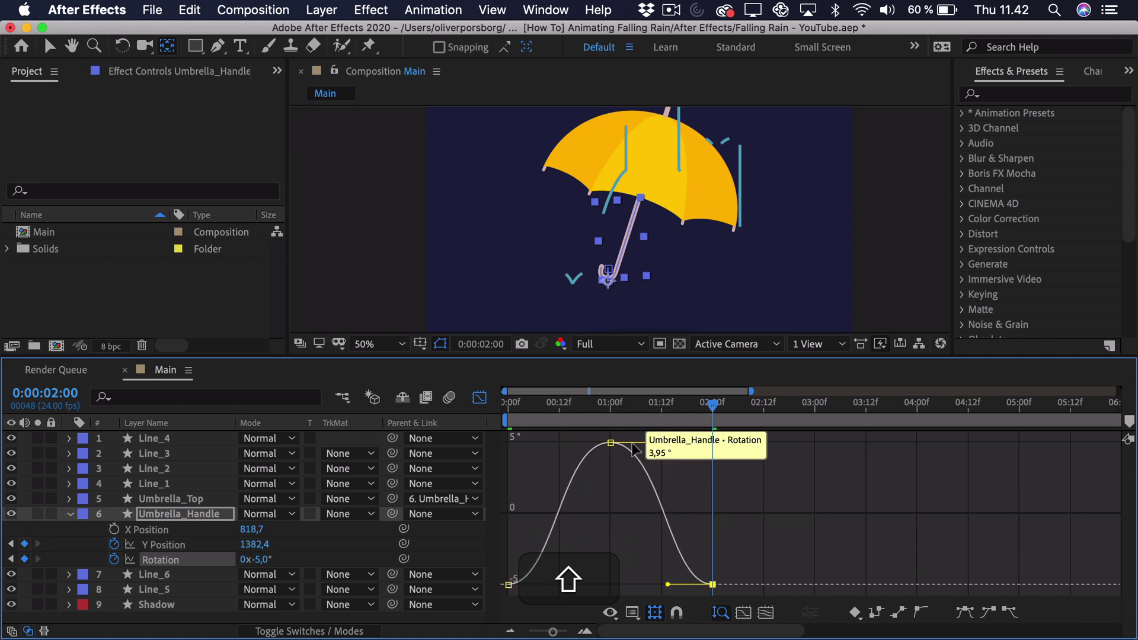
{"action": "left_click", "coordinate": [479, 397]}
{"action": "left_click", "coordinate": [529, 533]}
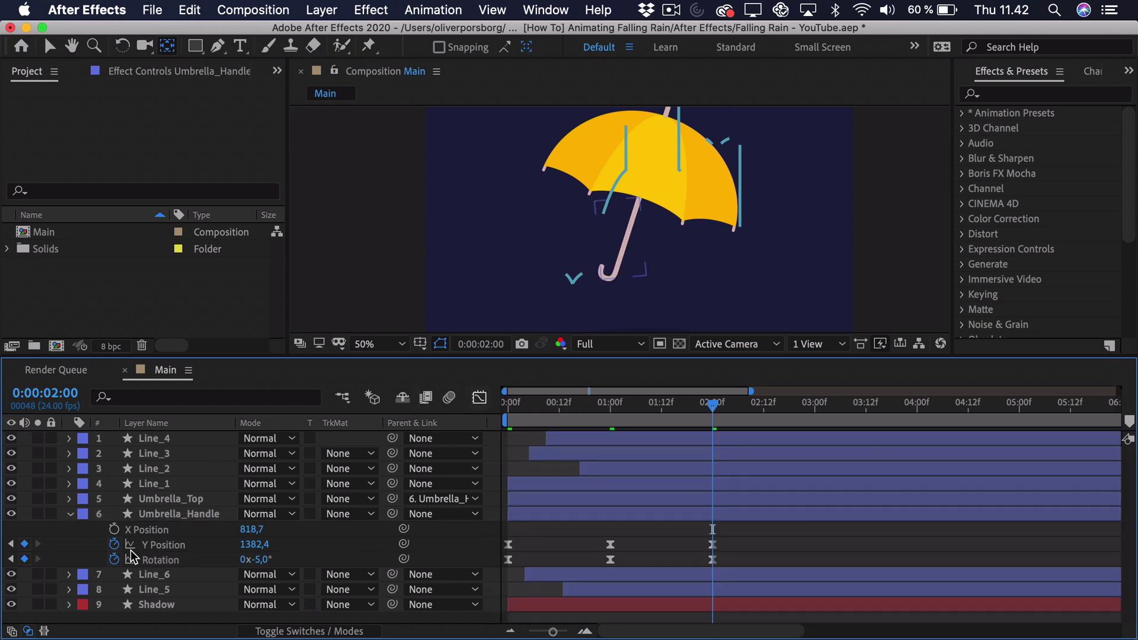
Add the loopOut(); expression to both Y Position and Rotation
{"action": "left_click", "coordinate": [113, 544], "text": "alt"}
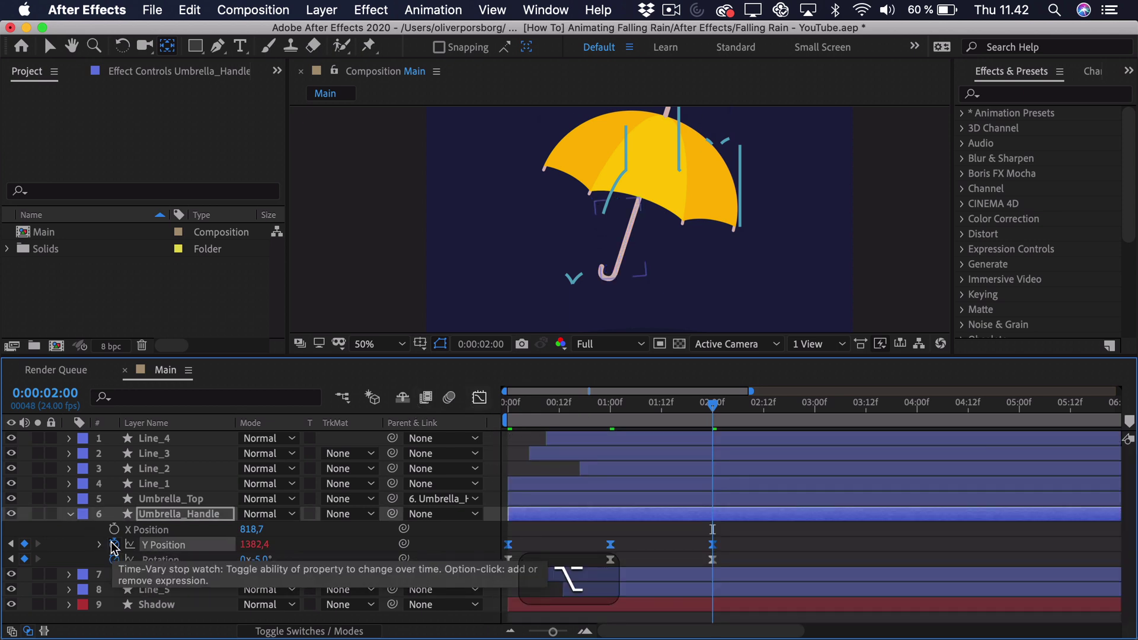
{"action": "type", "text": "l"}
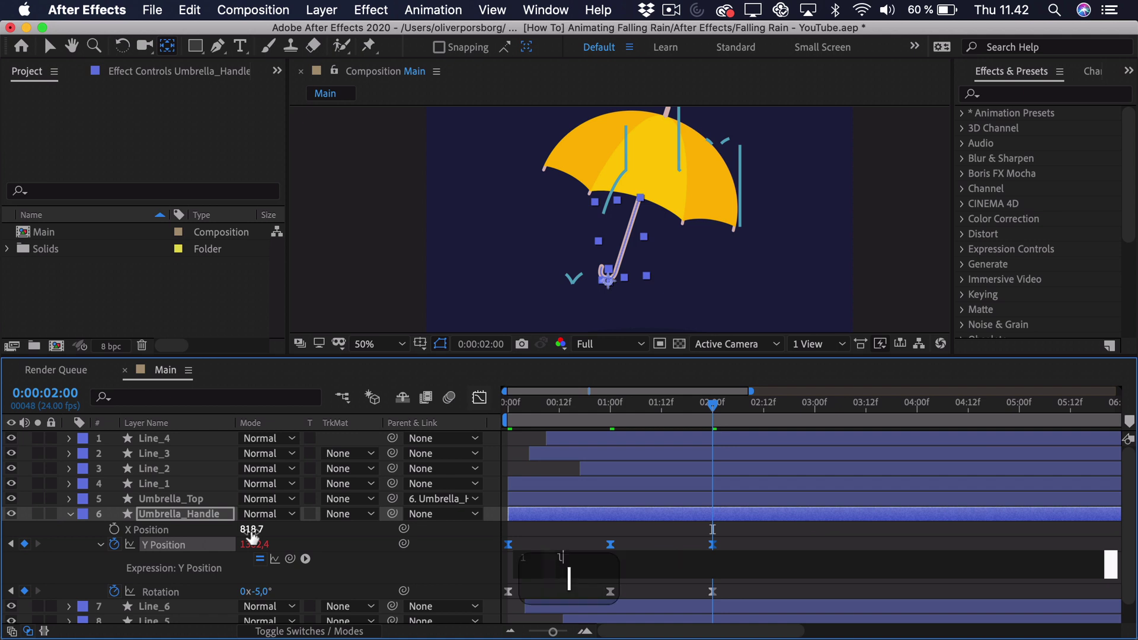
{"action": "type", "text": "oopOut();"}
{"action": "key", "text": "super+a"}
{"action": "key", "text": "super+c"}
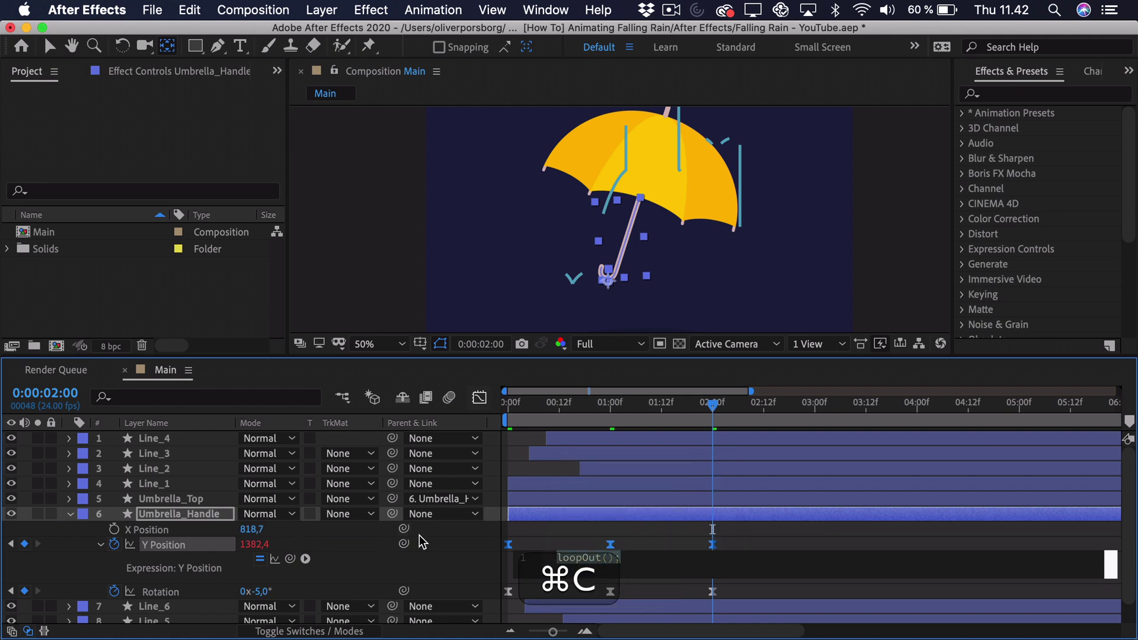
{"action": "left_click", "coordinate": [114, 591], "text": "alt"}
{"action": "key", "text": "super+v"}
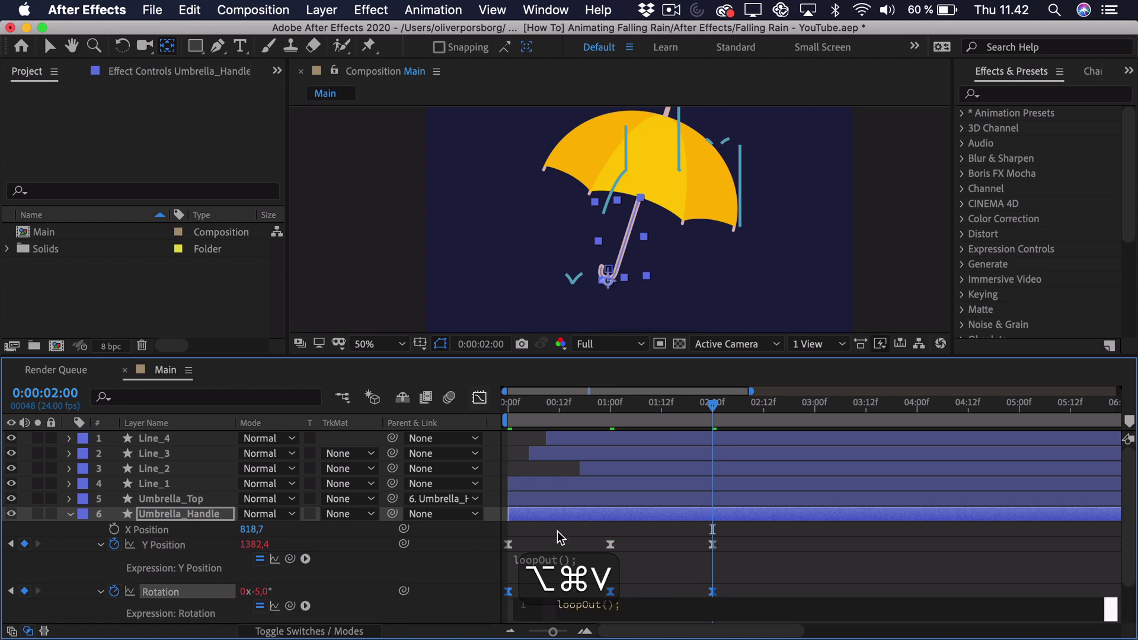
{"action": "left_click", "coordinate": [557, 531]}
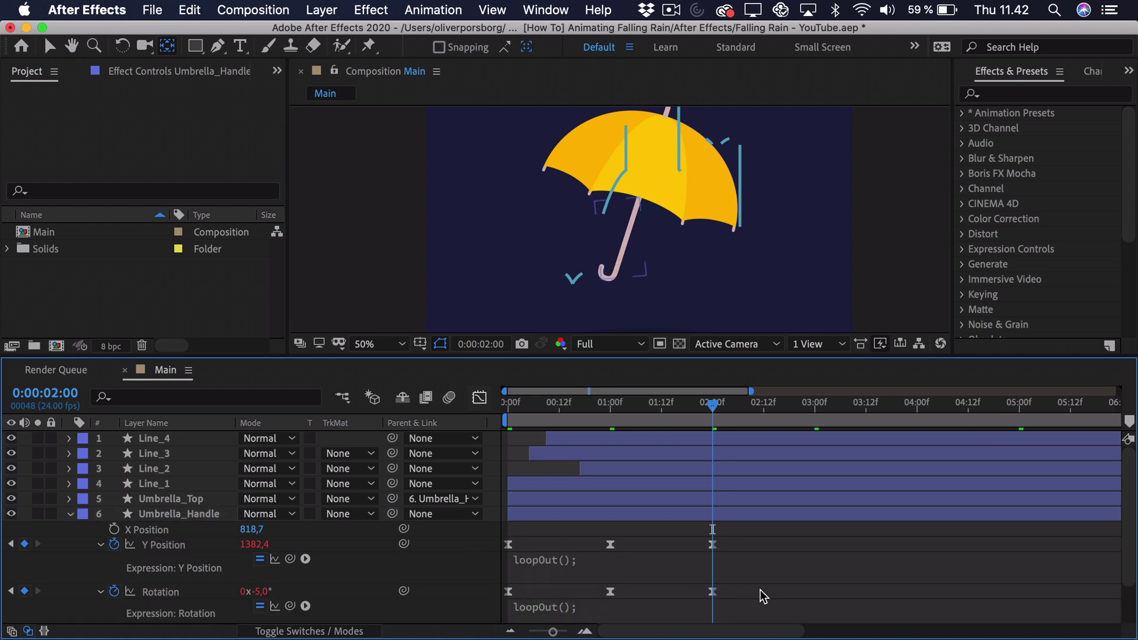
Nudge the Rotation keyframes one frame later and preview the looping motion
{"action": "left_click_drag", "start_coordinate": [760, 590], "coordinate": [465, 606]}
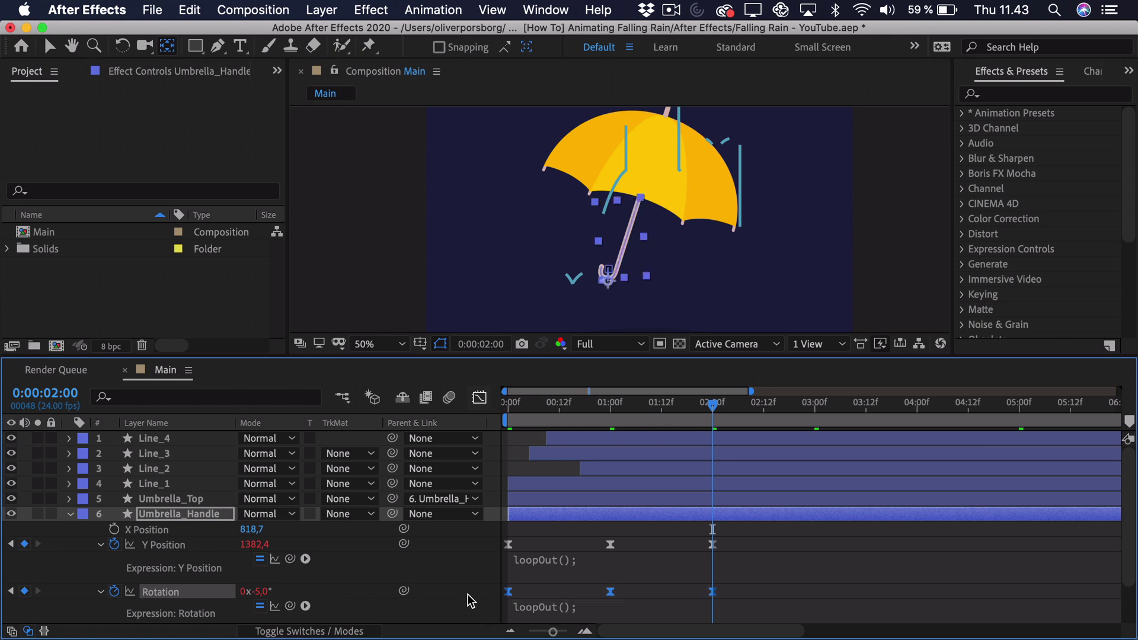
{"action": "key", "text": "alt"}
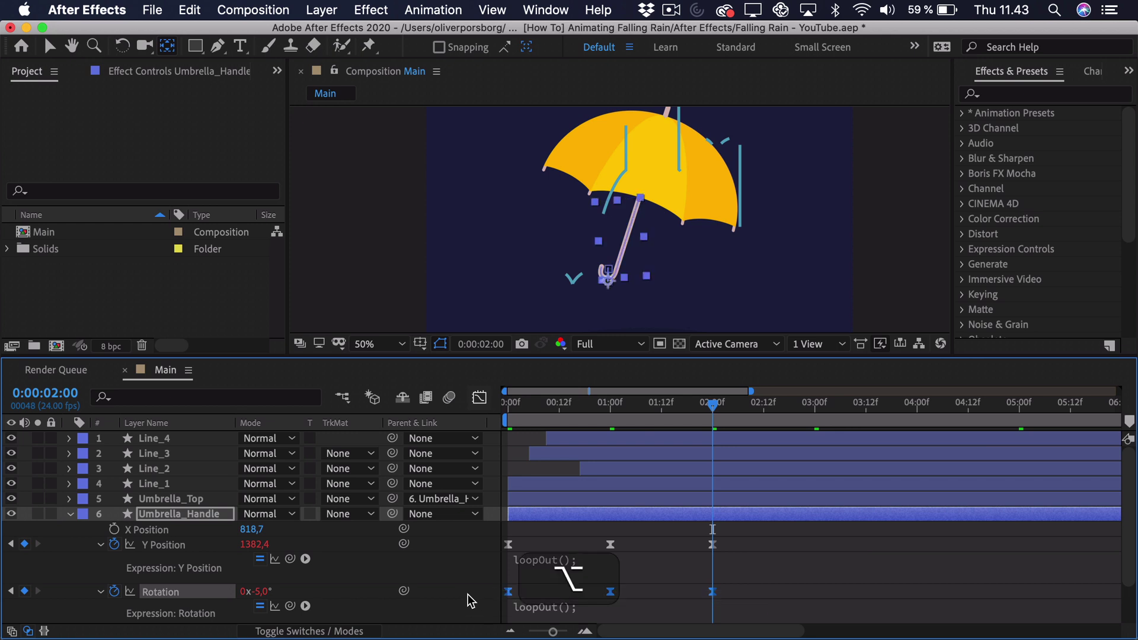
{"action": "key", "text": "alt+Right"}
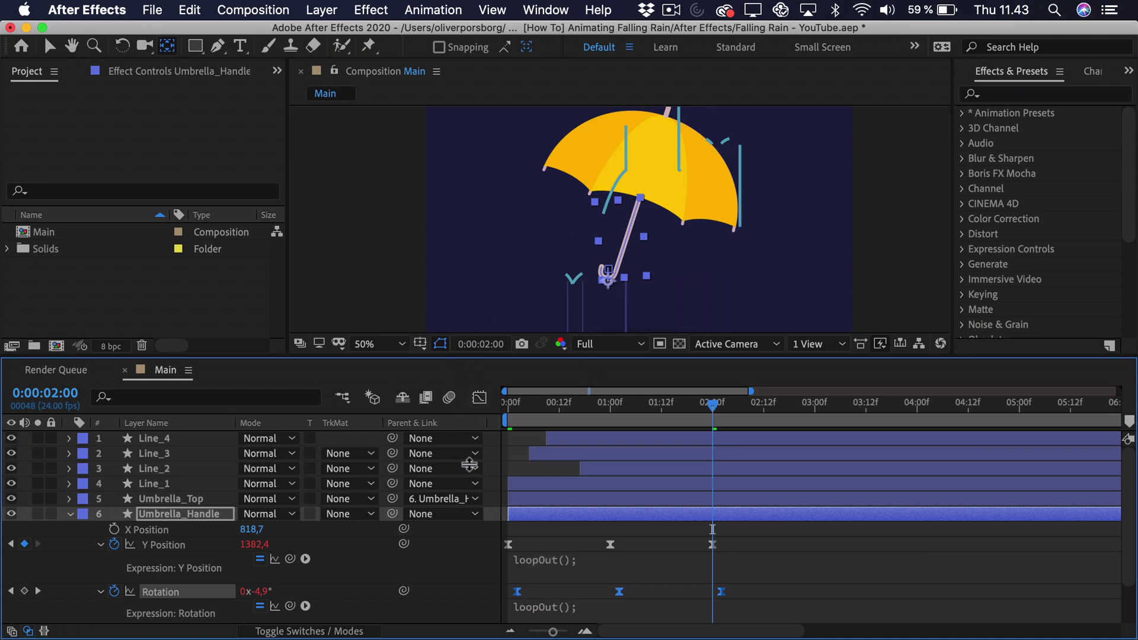
{"action": "left_click_drag", "start_coordinate": [450, 357], "coordinate": [449, 469]}
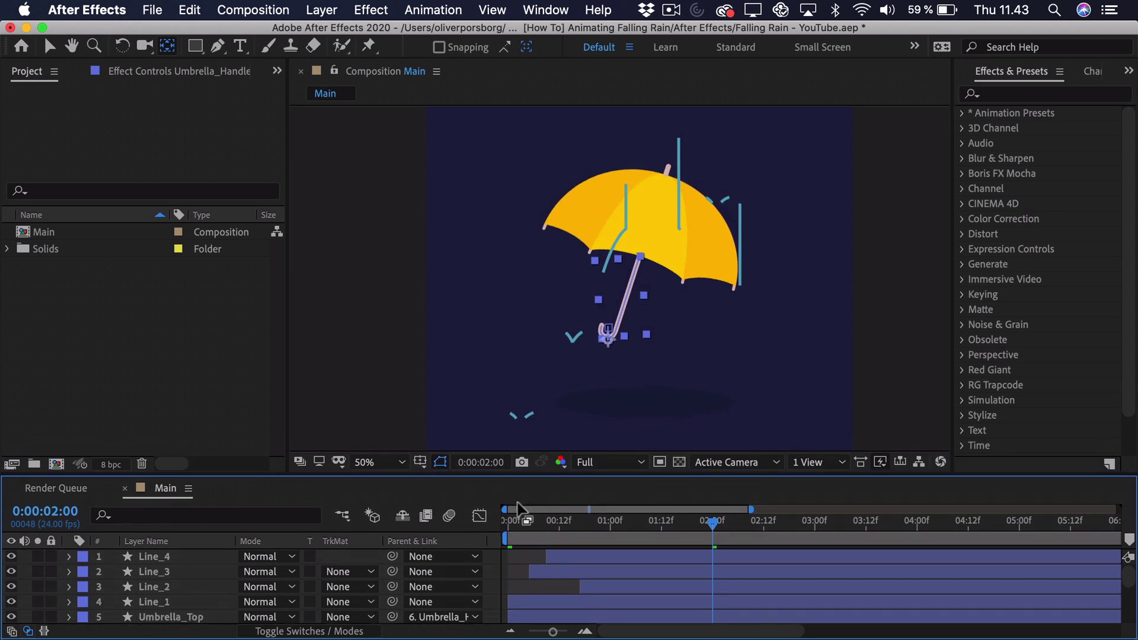
{"action": "key", "text": "Home"}
{"action": "key", "text": "space"}
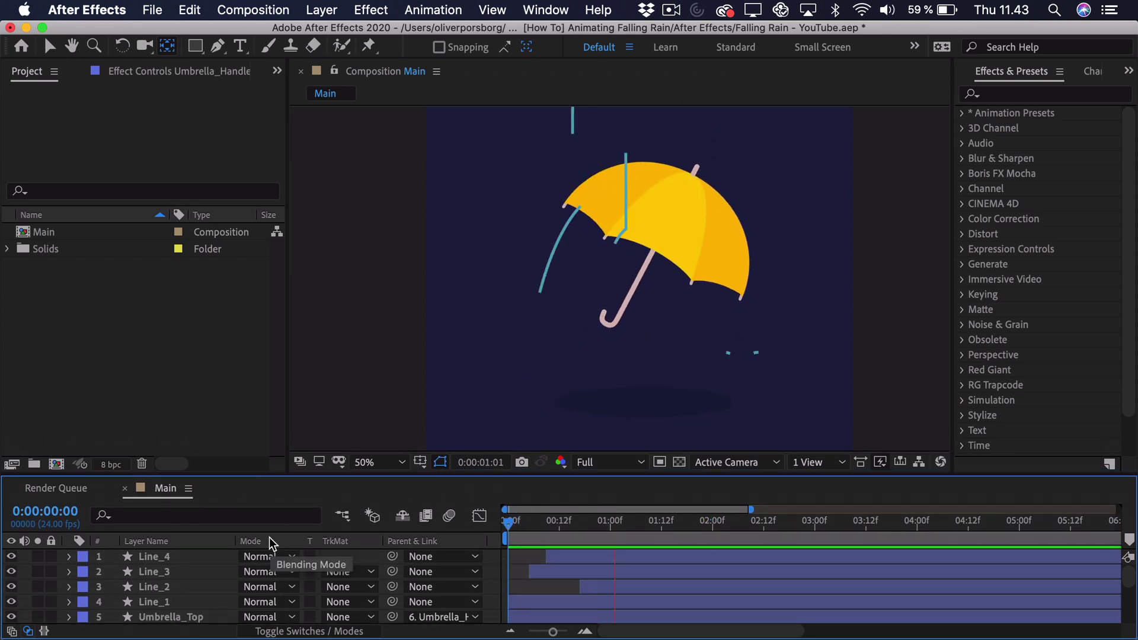
{"action": "key", "text": "u"}
Select all Rotation keyframes in the Graph Editor and scale down the sway range
{"action": "scroll", "coordinate": [586, 598], "scroll_direction": "down", "scroll_amount": 4}
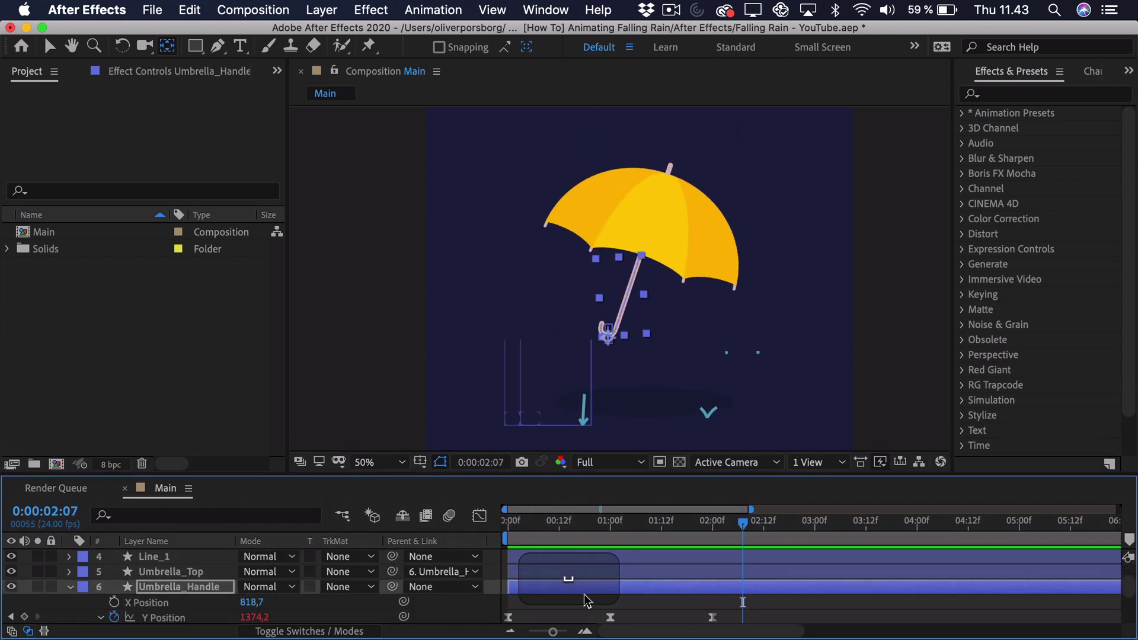
{"action": "scroll", "coordinate": [702, 590], "scroll_direction": "down", "scroll_amount": 3}
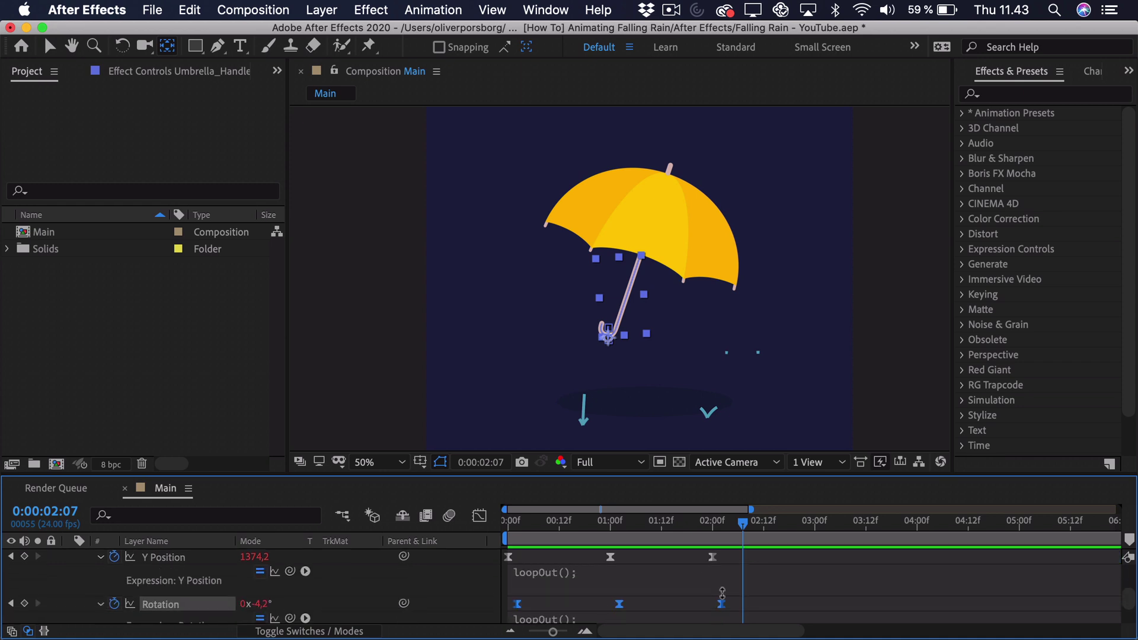
{"action": "key", "text": "v"}
{"action": "left_click_drag", "start_coordinate": [754, 603], "coordinate": [440, 605]}
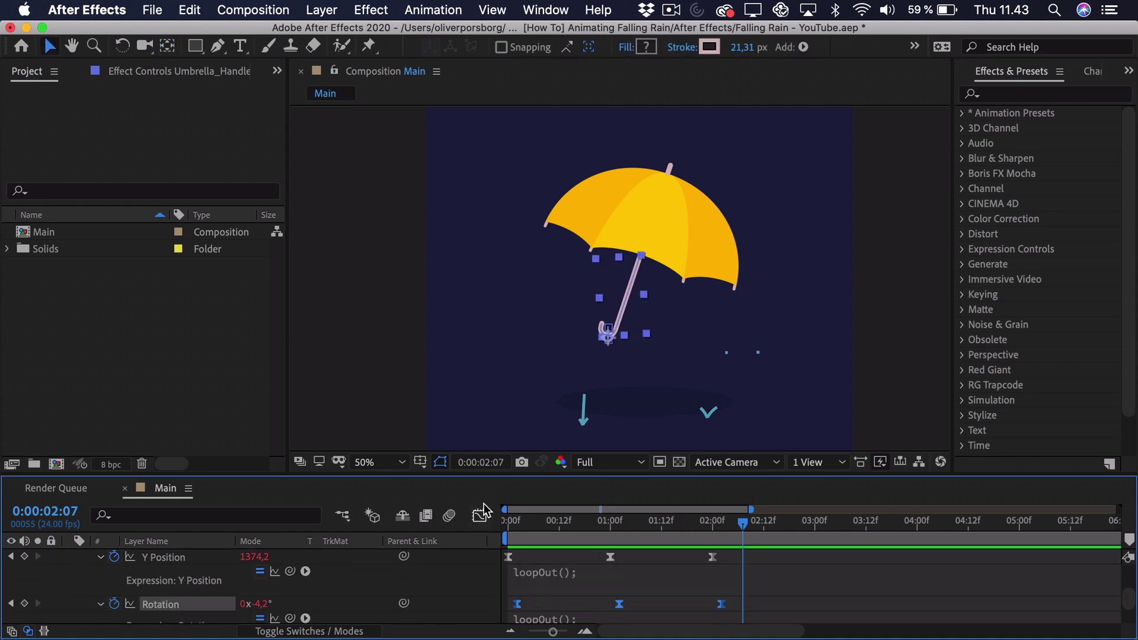
{"action": "left_click", "coordinate": [479, 515]}
{"action": "left_click_drag", "start_coordinate": [495, 474], "coordinate": [495, 382]}
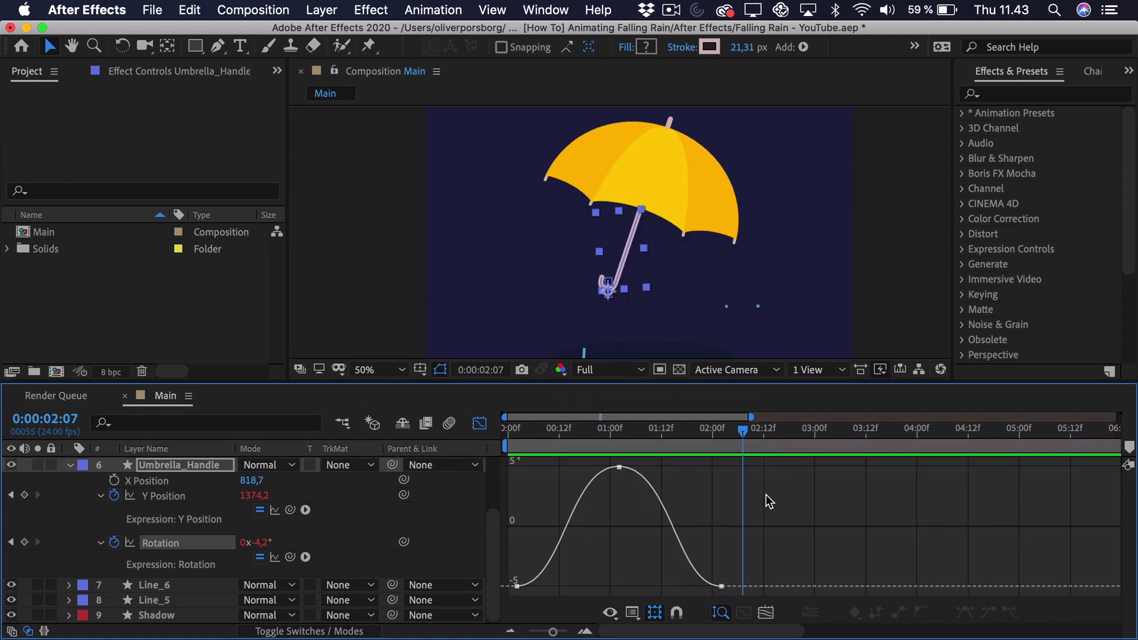
{"action": "left_click_drag", "start_coordinate": [776, 465], "coordinate": [450, 619]}
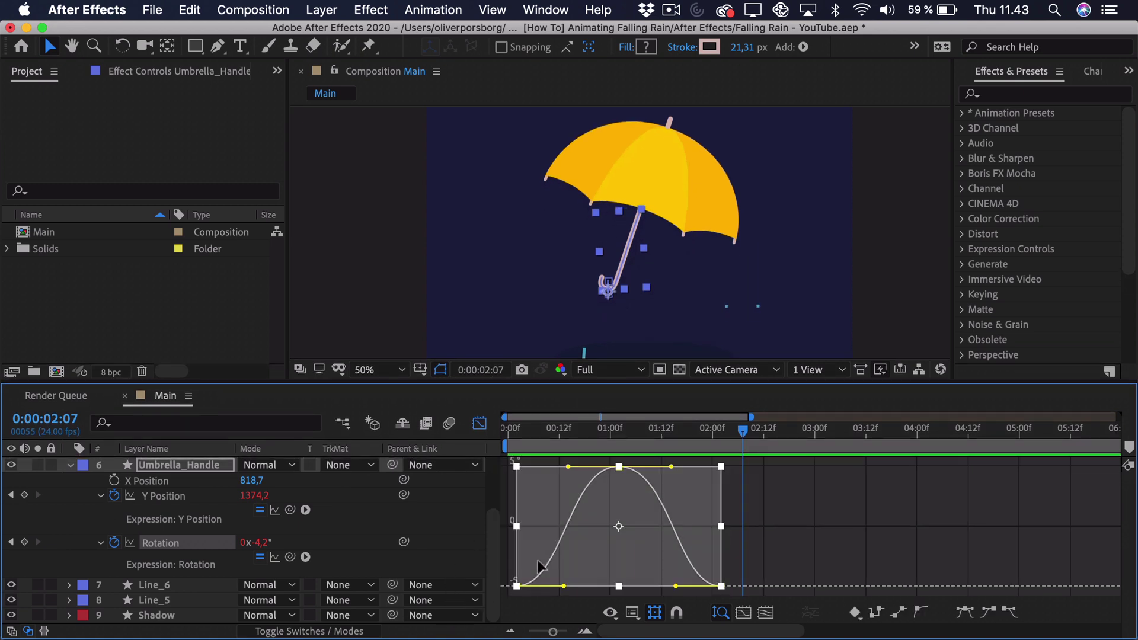
{"action": "key", "text": "super"}
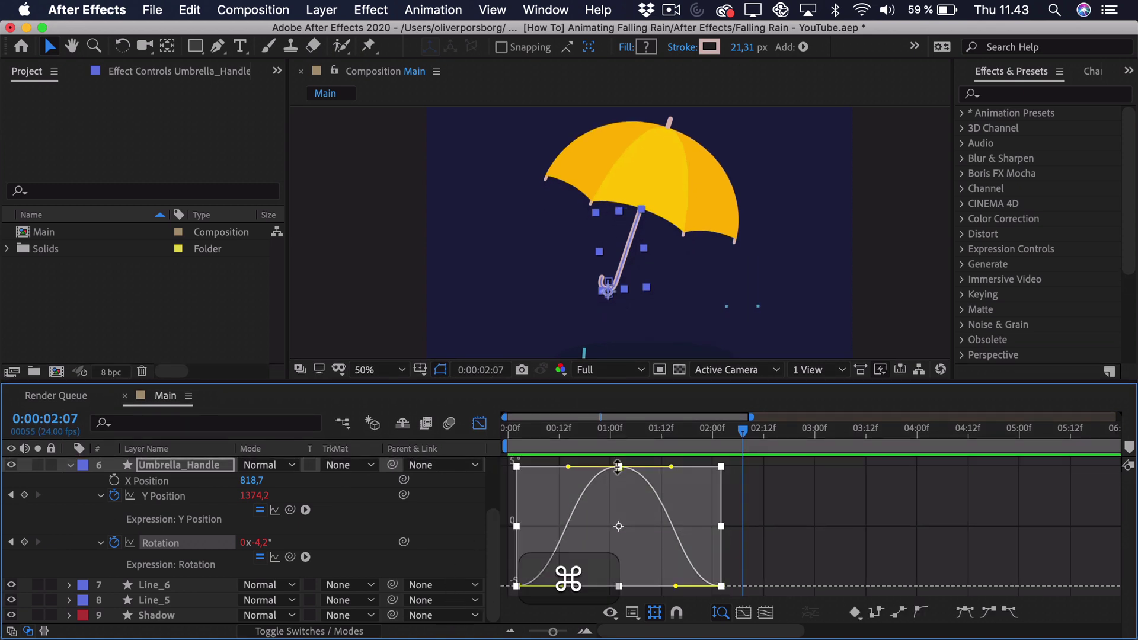
{"action": "left_click_drag", "start_coordinate": [619, 467], "coordinate": [618, 498]}
Preview and refine the sway, halving it again then enlarging it slightly
{"action": "key", "text": "space"}
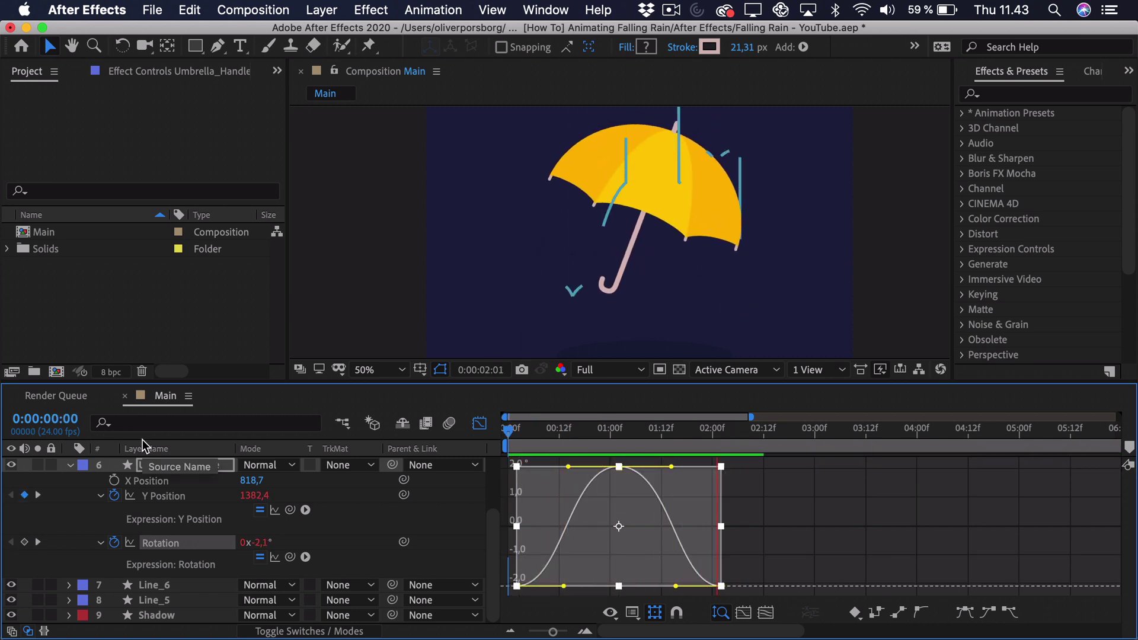
{"action": "key", "text": "space"}
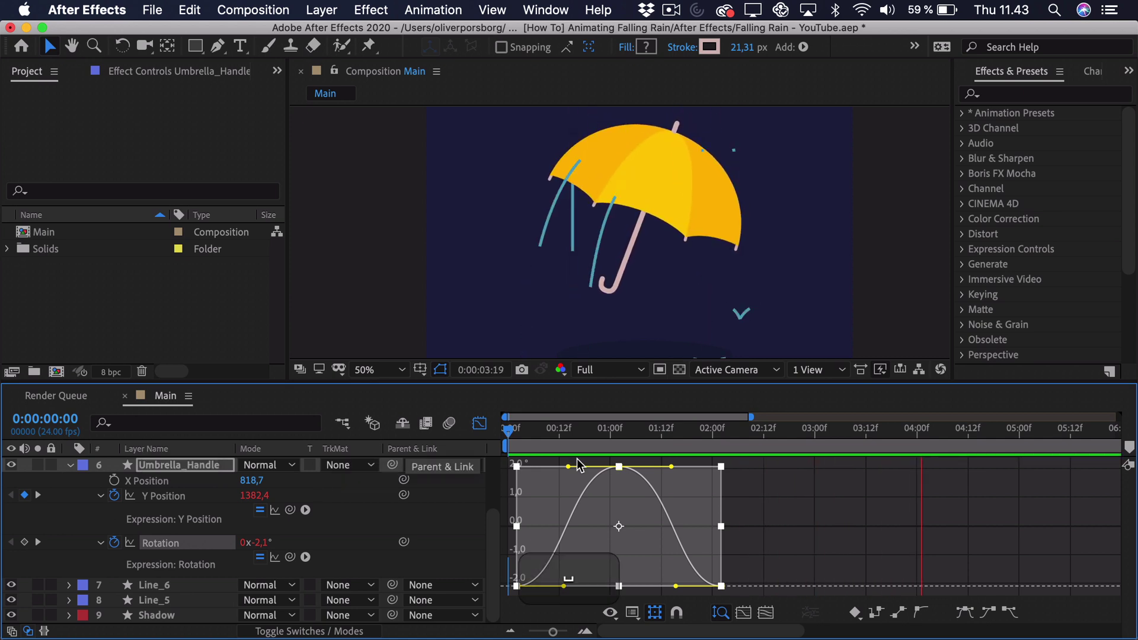
{"action": "left_click_drag", "start_coordinate": [619, 468], "coordinate": [619, 488]}
{"action": "key", "text": "Home"}
{"action": "key", "text": "space"}
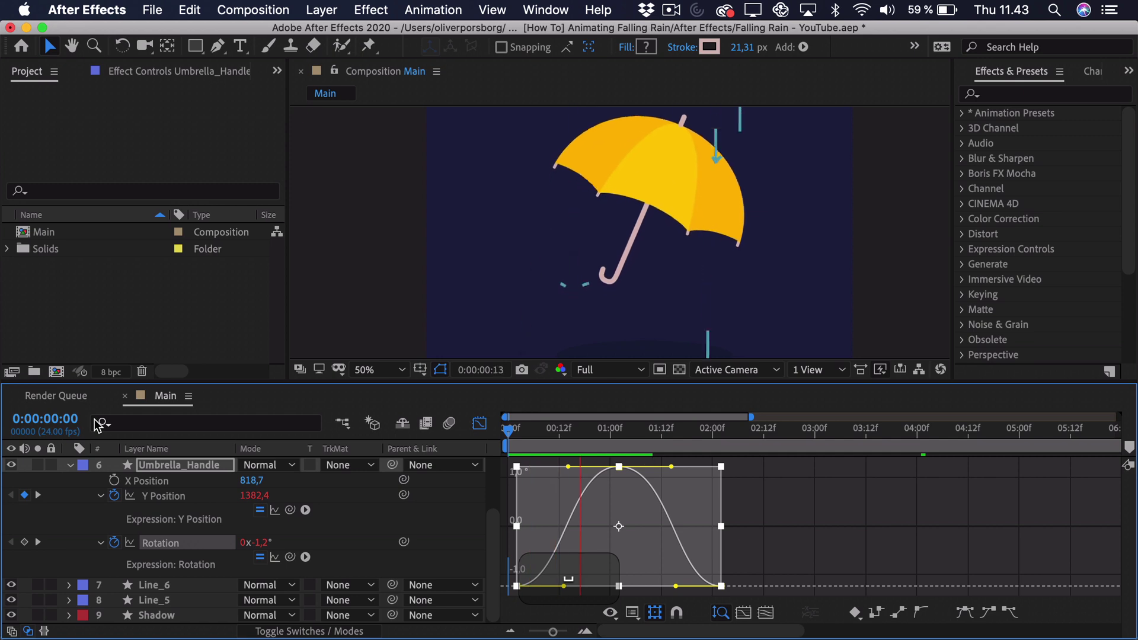
{"action": "key", "text": "super"}
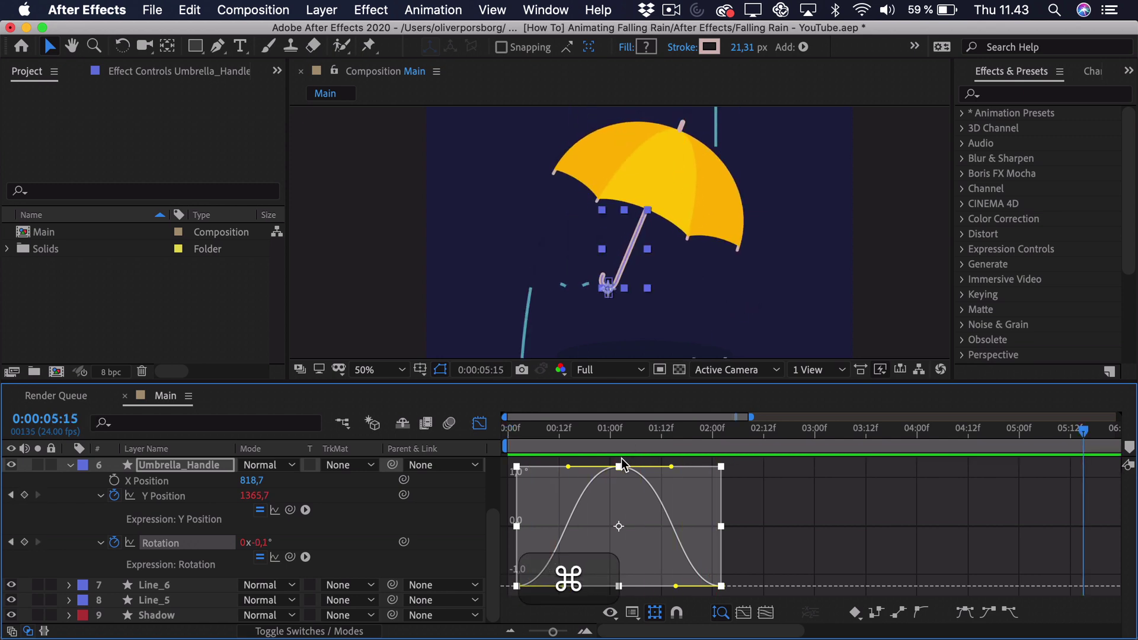
{"action": "left_click_drag", "start_coordinate": [619, 465], "coordinate": [619, 457]}
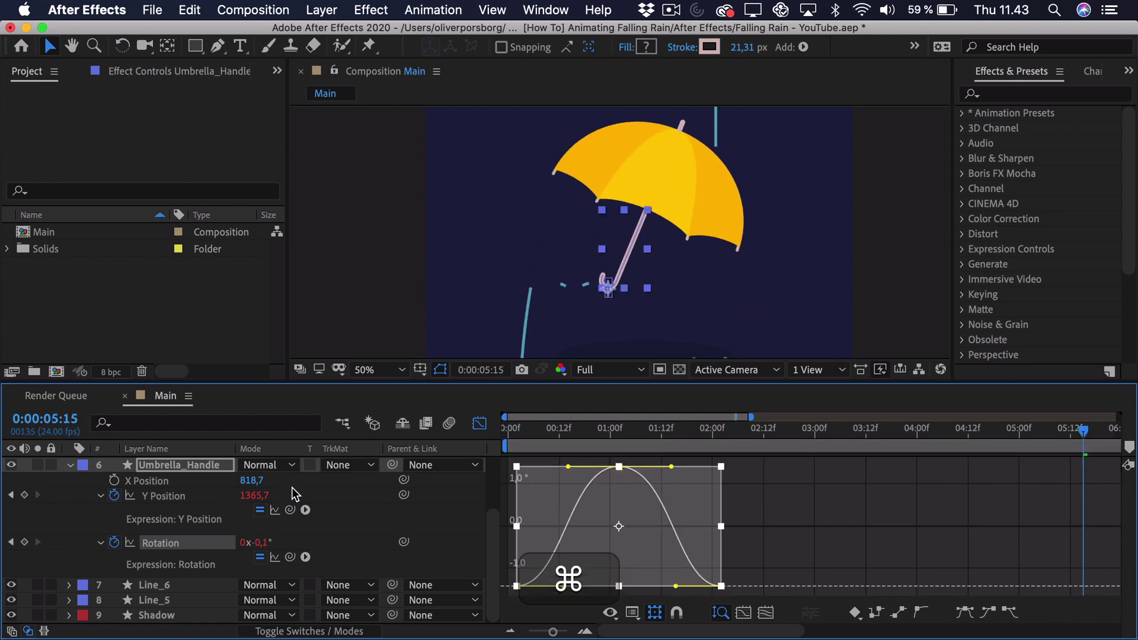
Scale down the Y Position curve to reduce the bob, then preview both motions
{"action": "left_click", "coordinate": [201, 496]}
{"action": "left_click_drag", "start_coordinate": [739, 458], "coordinate": [503, 595]}
{"action": "key", "text": "super"}
{"action": "left_click_drag", "start_coordinate": [613, 466], "coordinate": [614, 486]}
{"action": "left_click_drag", "start_coordinate": [541, 382], "coordinate": [543, 438]}
{"action": "key", "text": "space"}
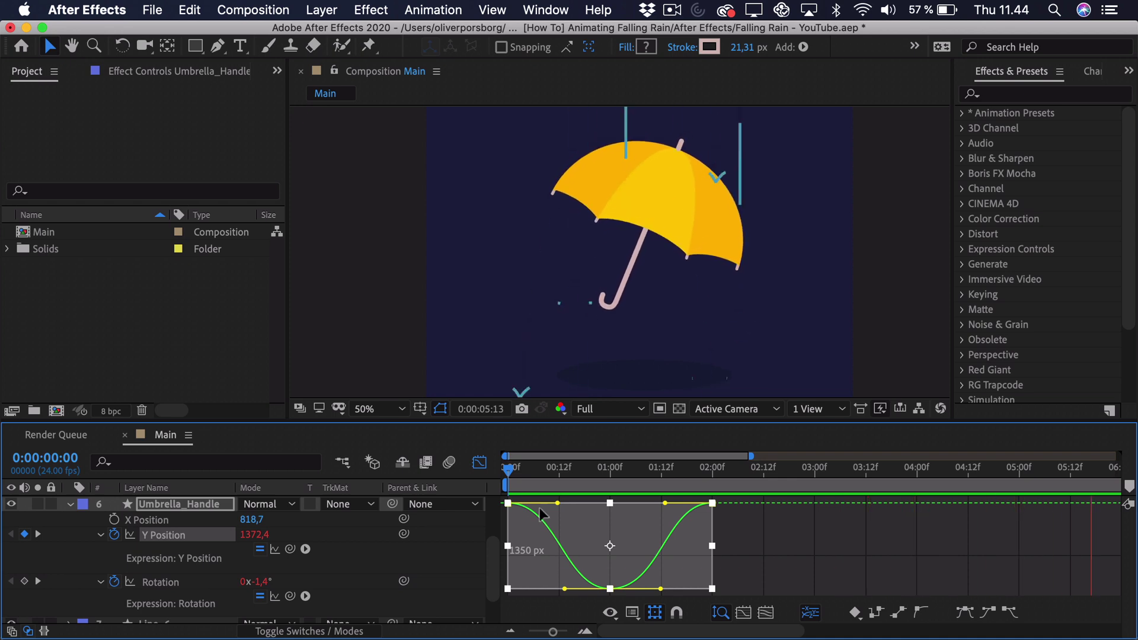
{"action": "key", "text": "space"}
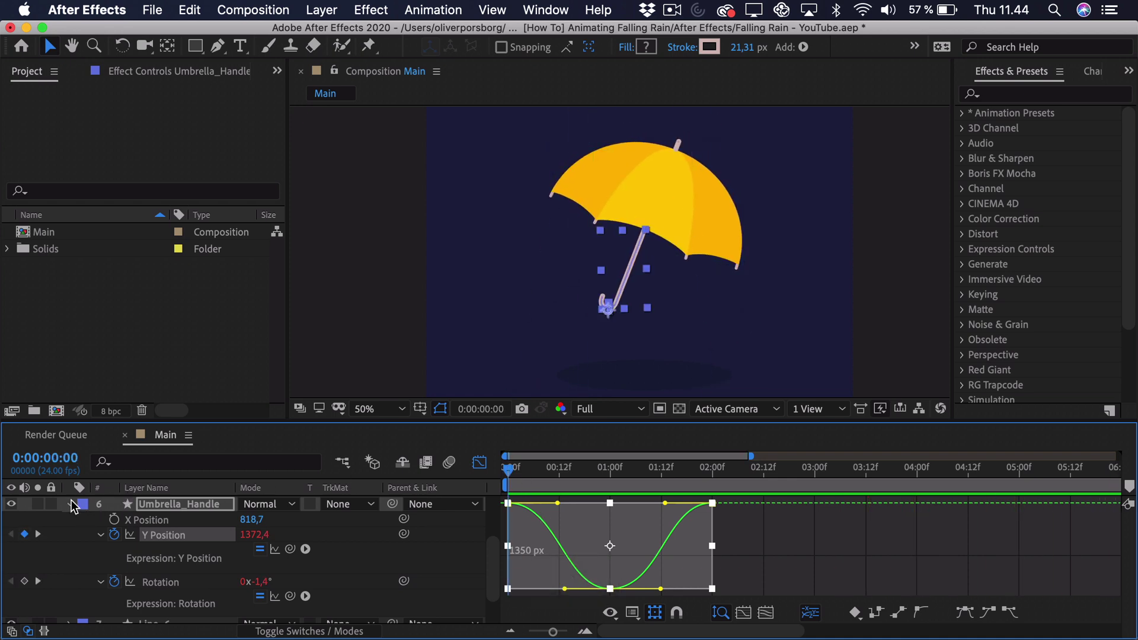
Collapse the handle layer, close the graph view, and select Umbrella_Top
{"action": "left_click", "coordinate": [69, 504]}
{"action": "left_click", "coordinate": [480, 463]}
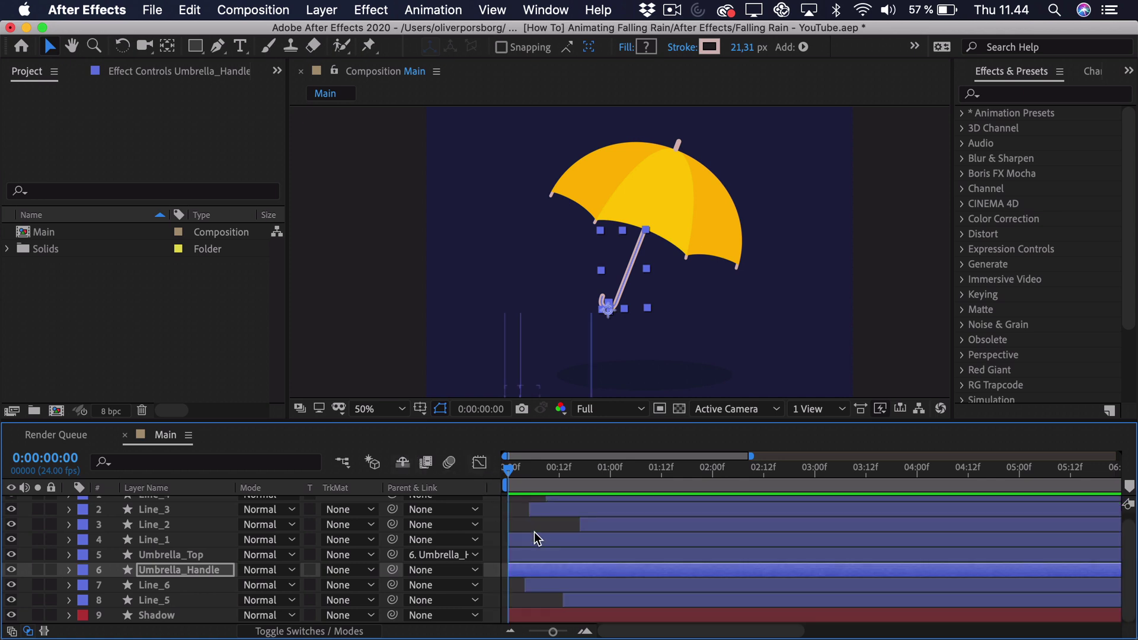
{"action": "left_click", "coordinate": [526, 525]}
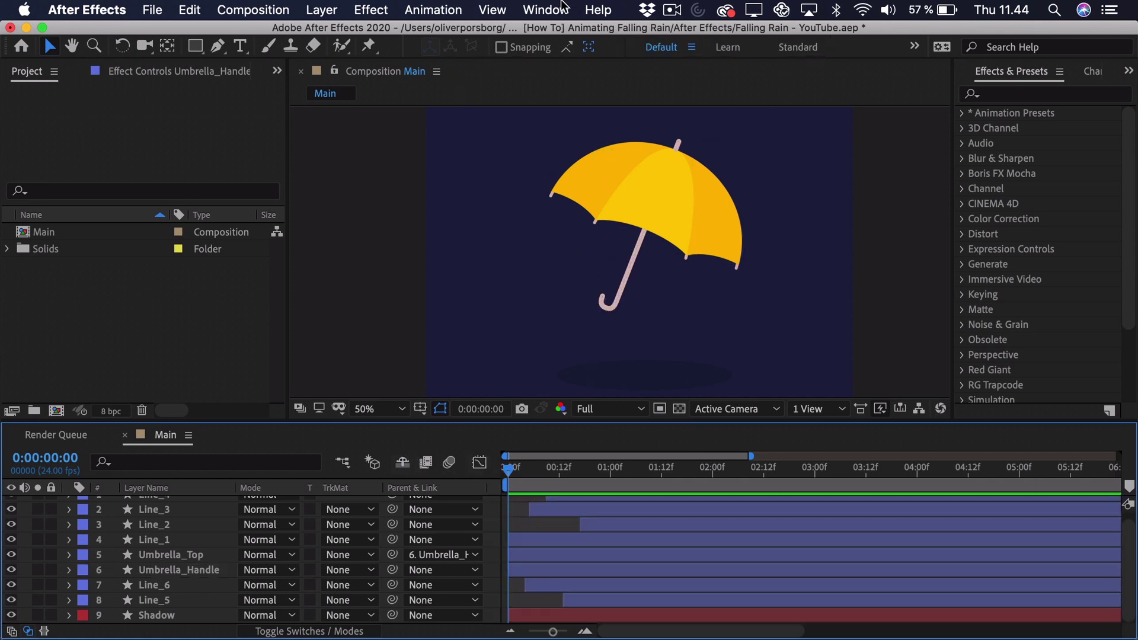
{"action": "left_click", "coordinate": [199, 556]}
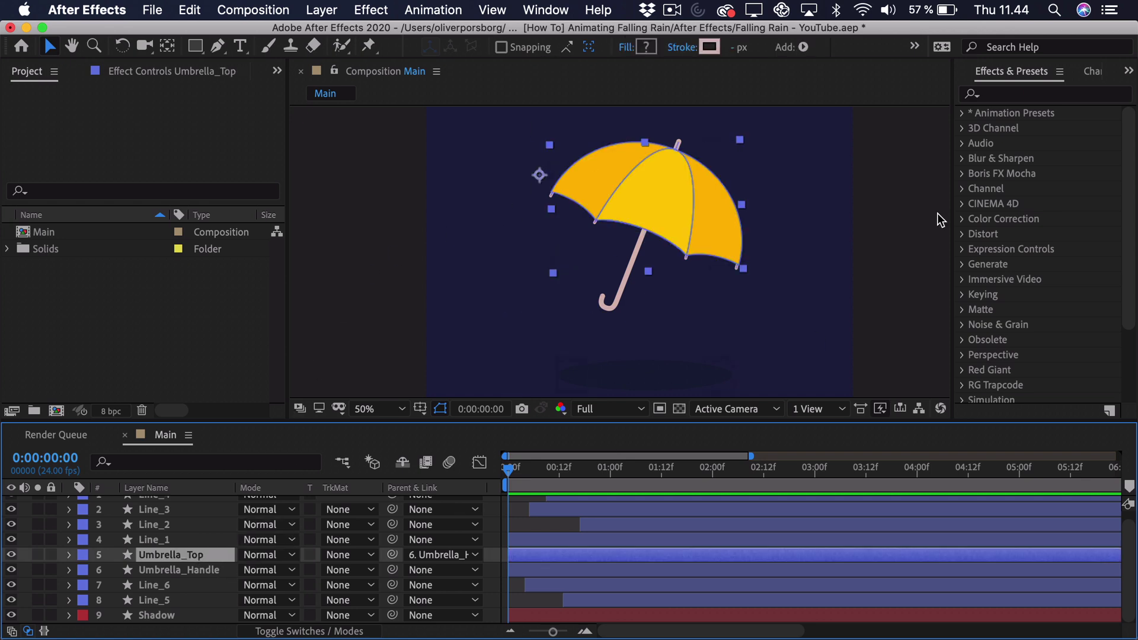
Apply Turbulent Displace to the canopy, scrub Size to 20, and lower Amount
{"action": "left_click", "coordinate": [998, 95]}
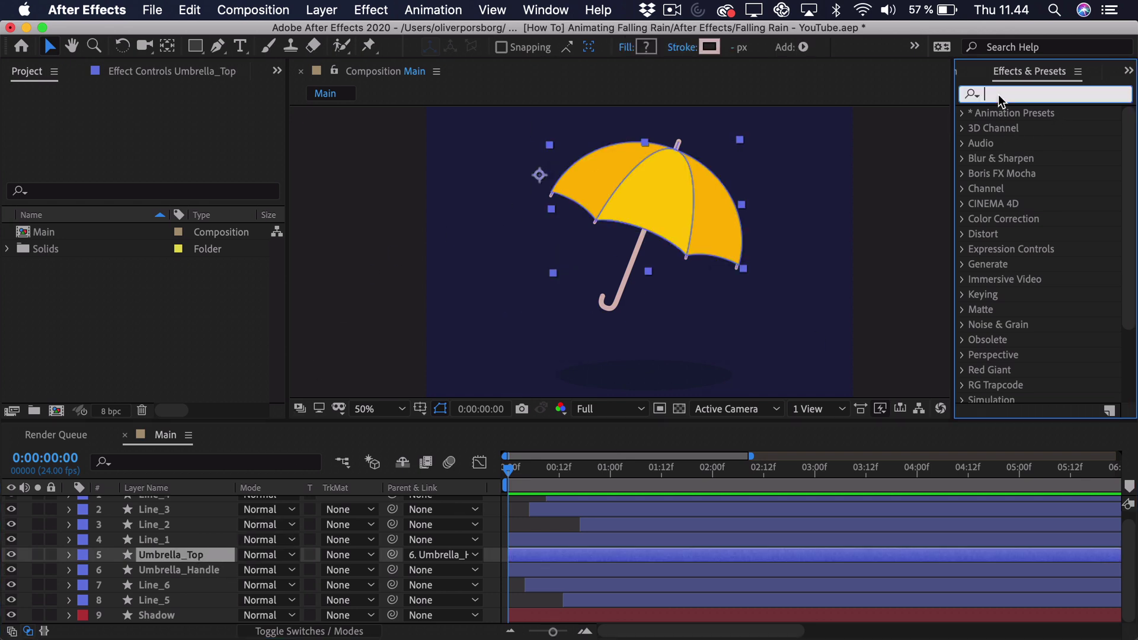
{"action": "type", "text": "turbulent dis"}
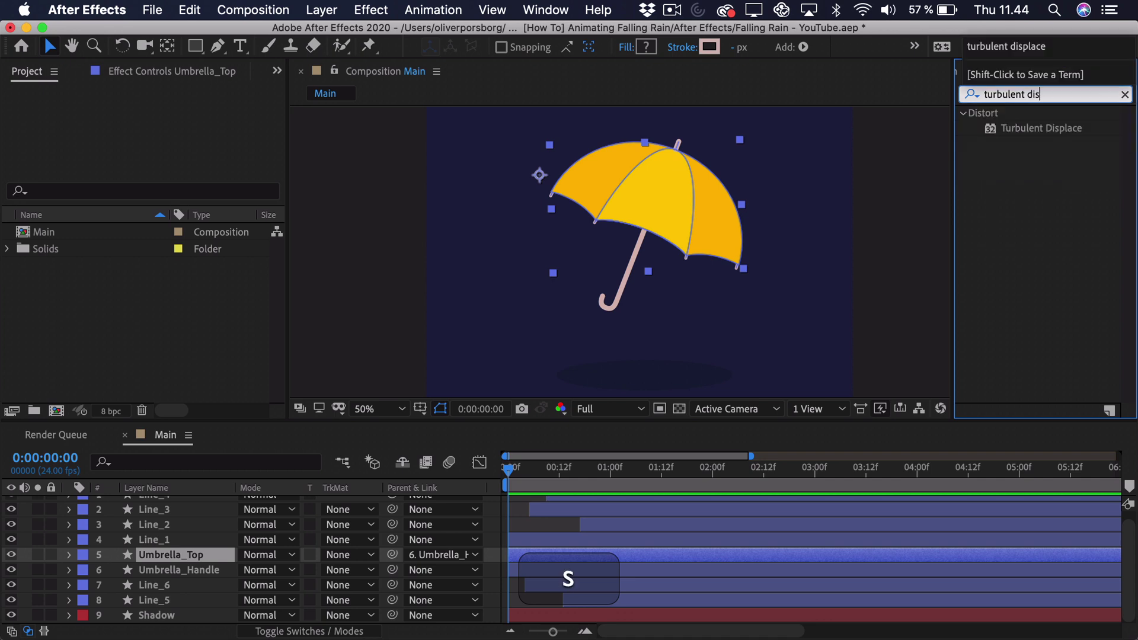
{"action": "left_click_drag", "start_coordinate": [1041, 131], "coordinate": [702, 178]}
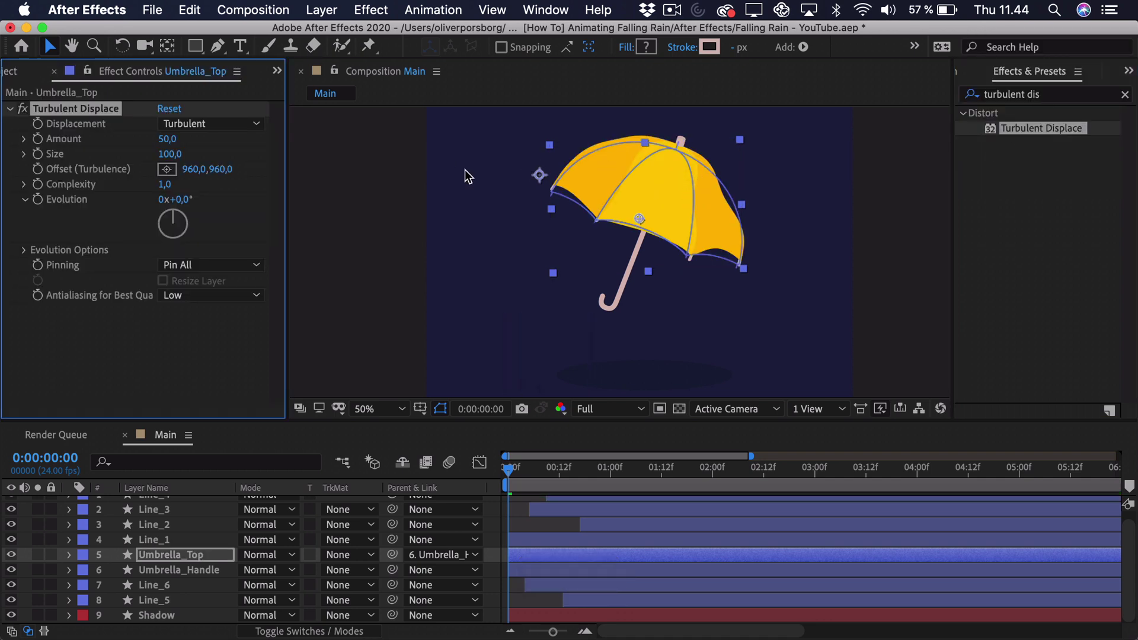
{"action": "left_click_drag", "start_coordinate": [170, 154], "coordinate": [111, 163]}
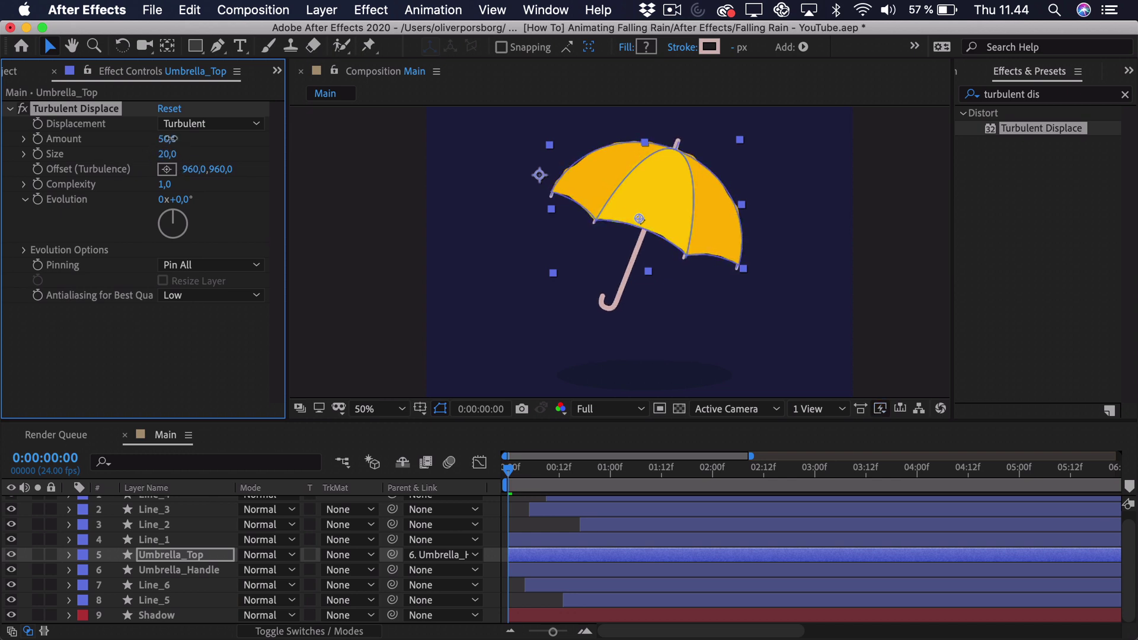
{"action": "left_click_drag", "start_coordinate": [169, 139], "coordinate": [141, 143]}
Set the Turbulent Displace Amount to 9
{"action": "left_click", "coordinate": [312, 205]}
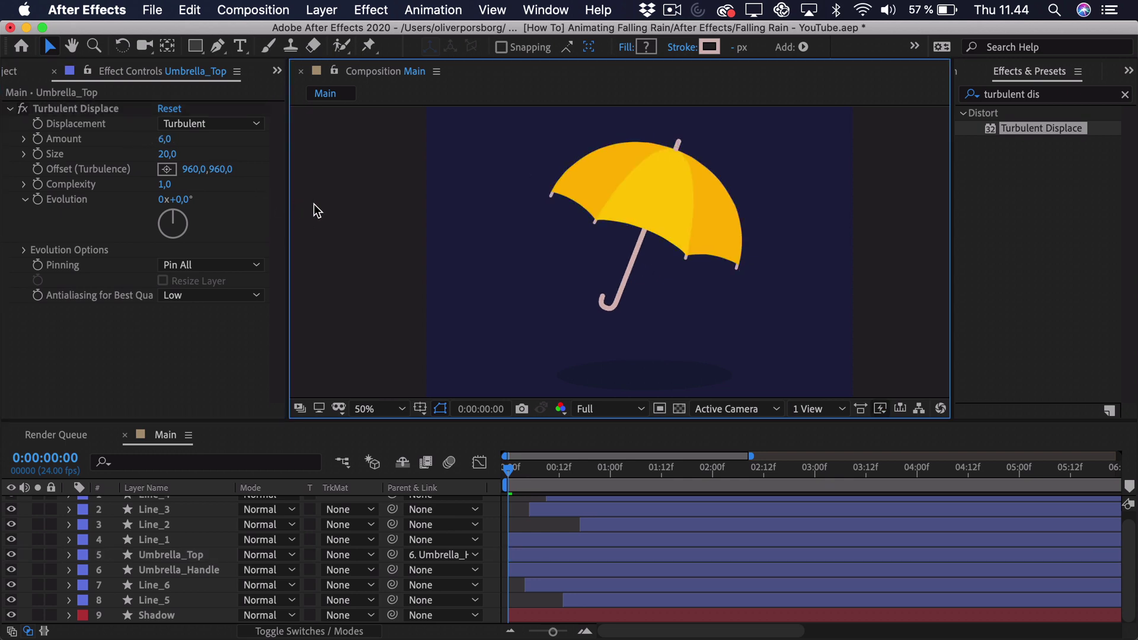
{"action": "left_click", "coordinate": [26, 105]}
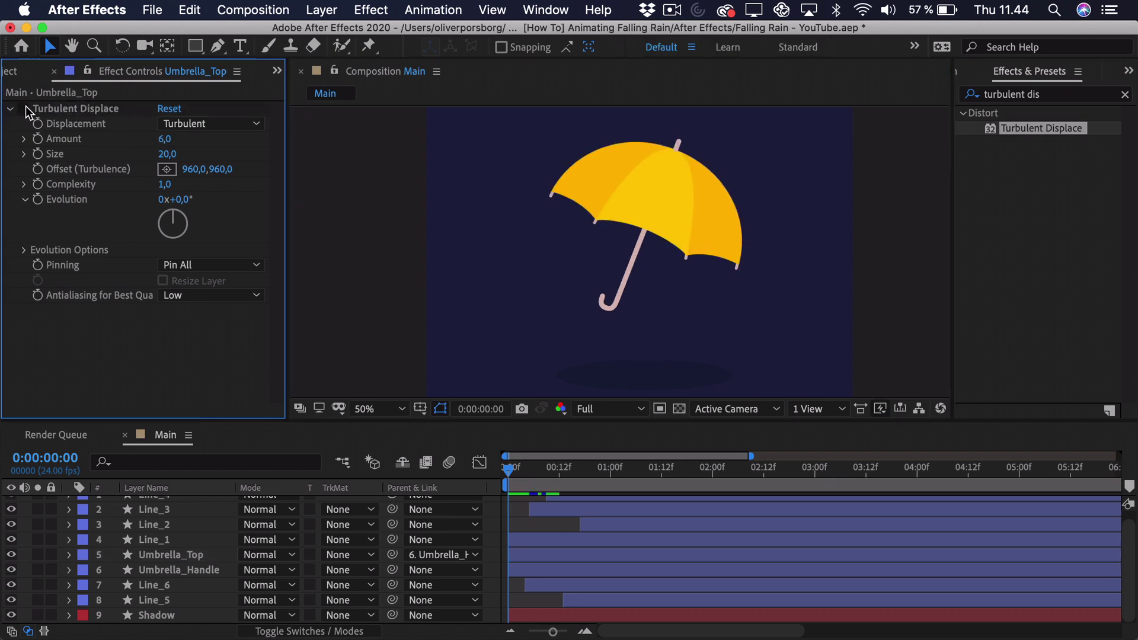
{"action": "left_click", "coordinate": [166, 140]}
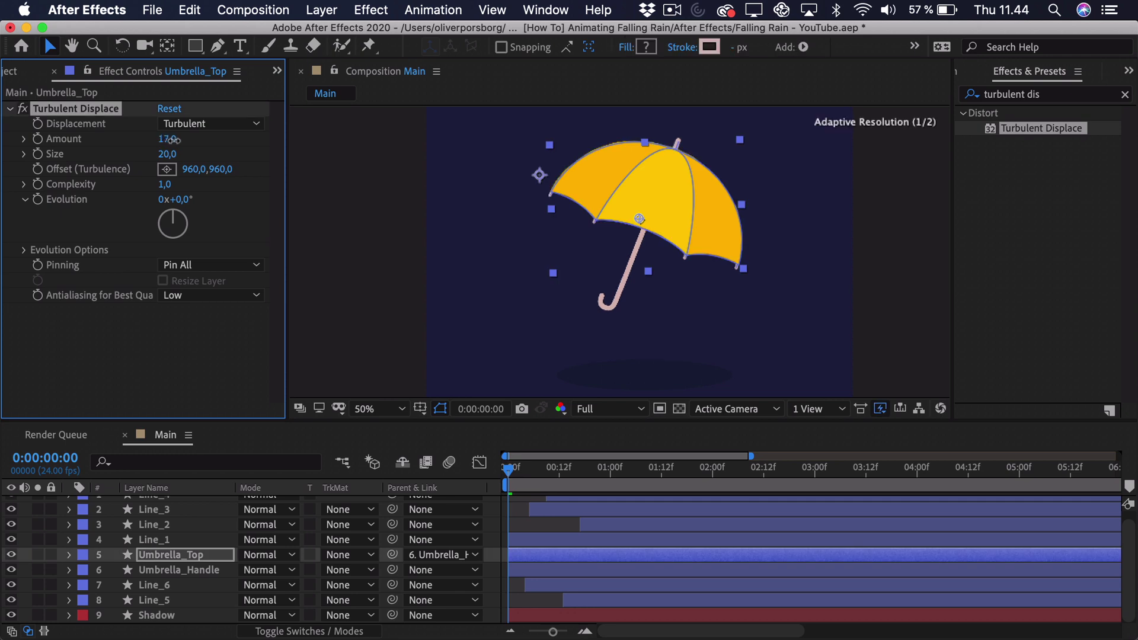
{"action": "type", "text": "9"}
{"action": "key", "text": "Return"}
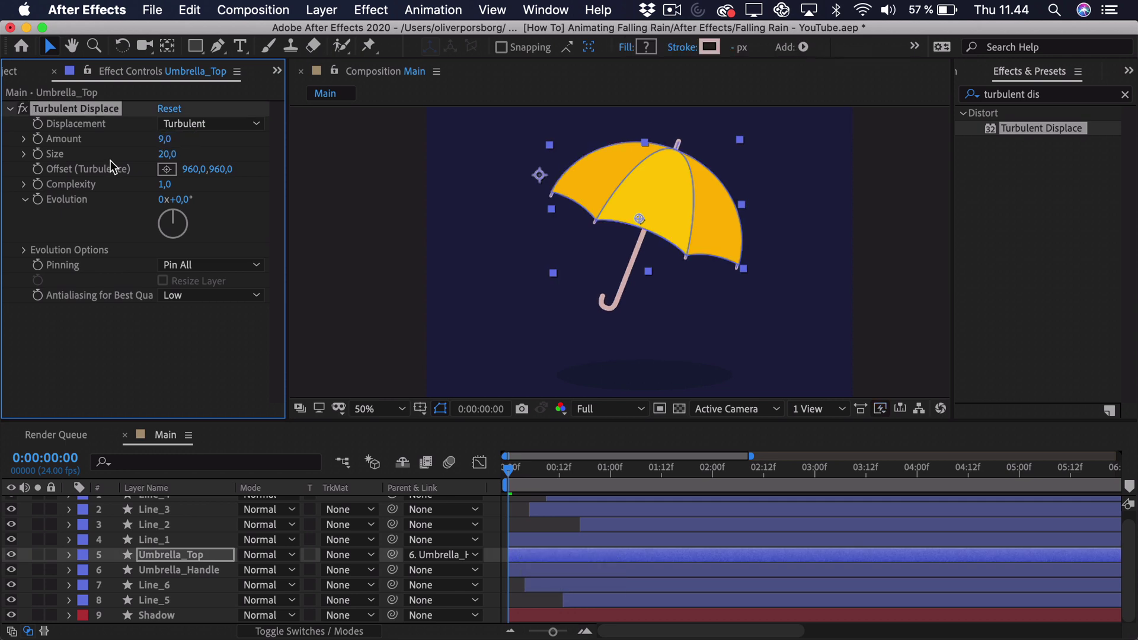
Test Evolution and Amount changes on the warp, undo them, and add an Evolution expression
{"action": "key", "text": "alt"}
{"action": "left_click", "coordinate": [42, 199], "text": "alt"}
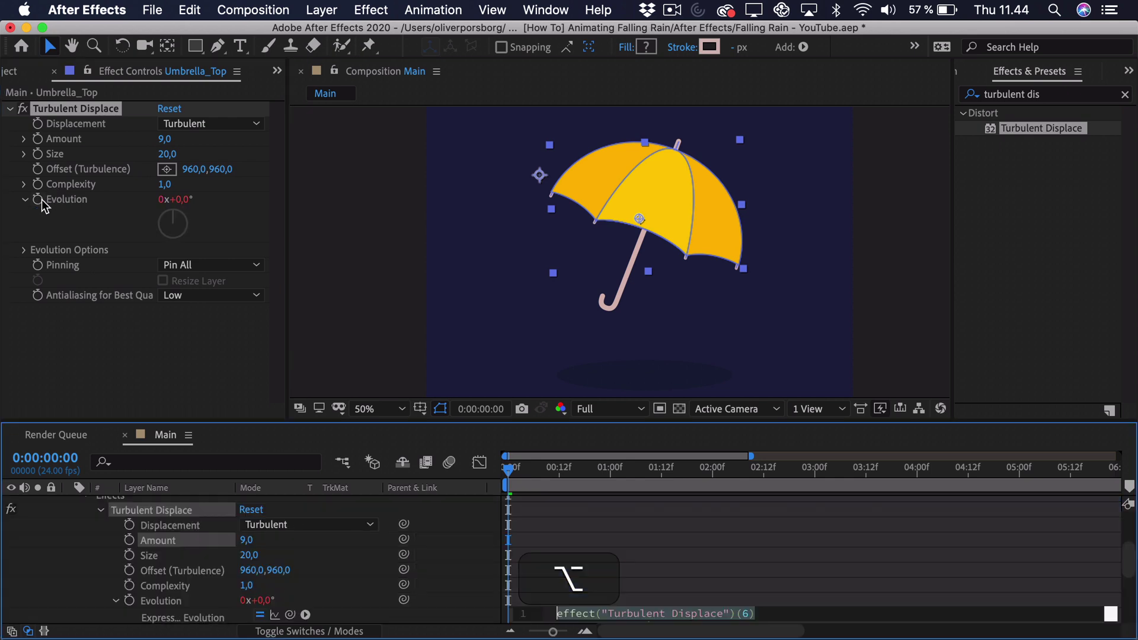
{"action": "left_click", "coordinate": [38, 199], "text": "alt"}
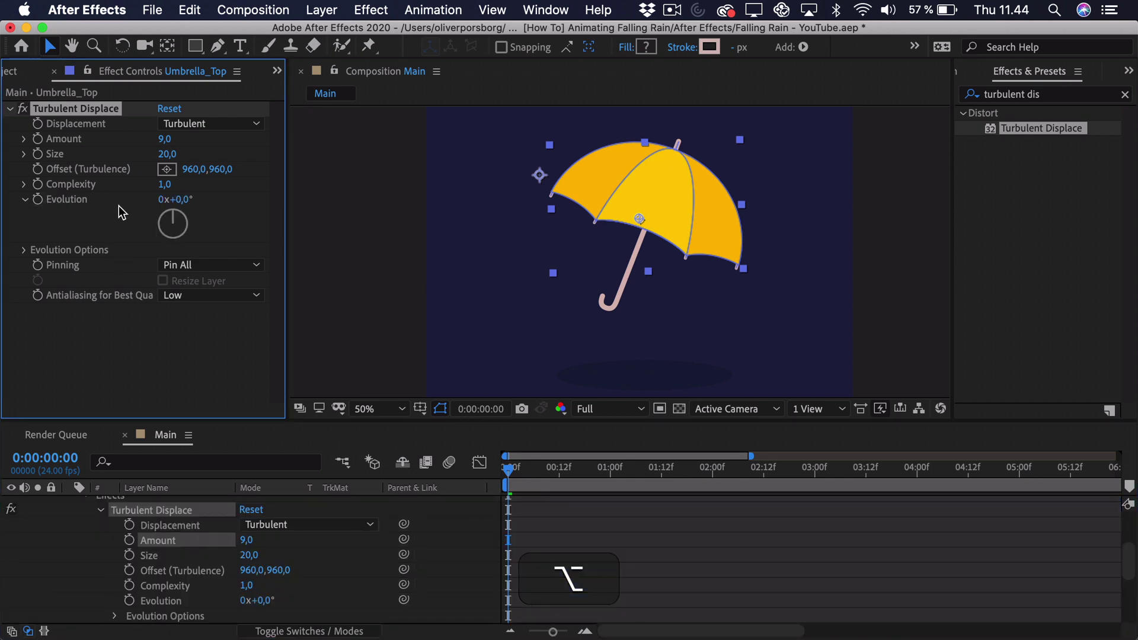
{"action": "left_click_drag", "start_coordinate": [184, 199], "coordinate": [393, 211]}
{"action": "key", "text": "super+z"}
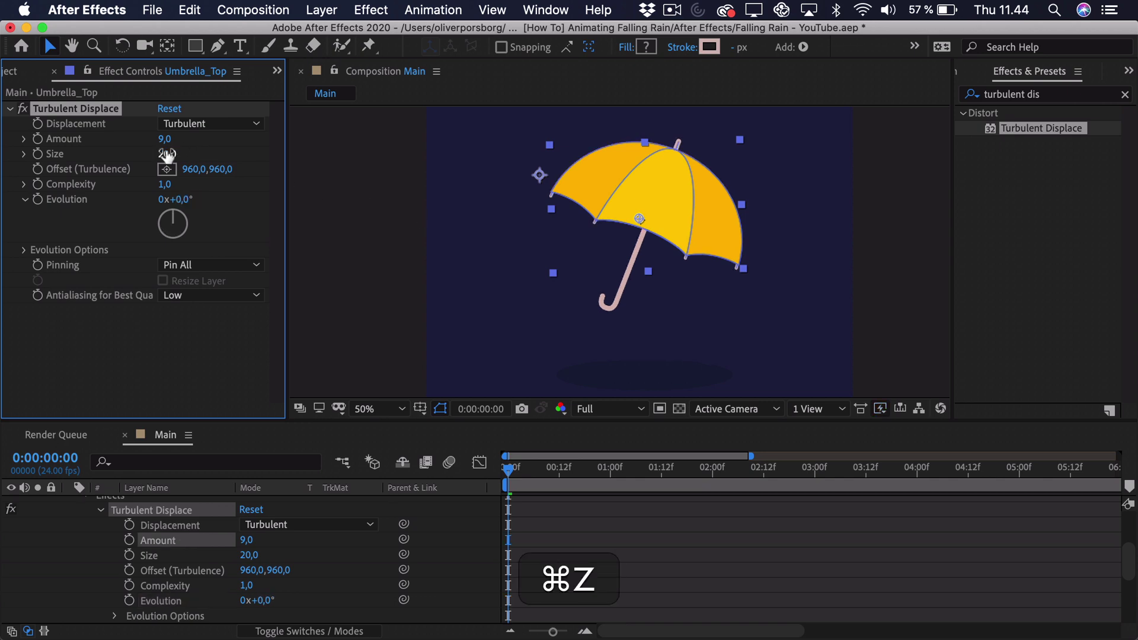
{"action": "left_click_drag", "start_coordinate": [164, 139], "coordinate": [264, 145]}
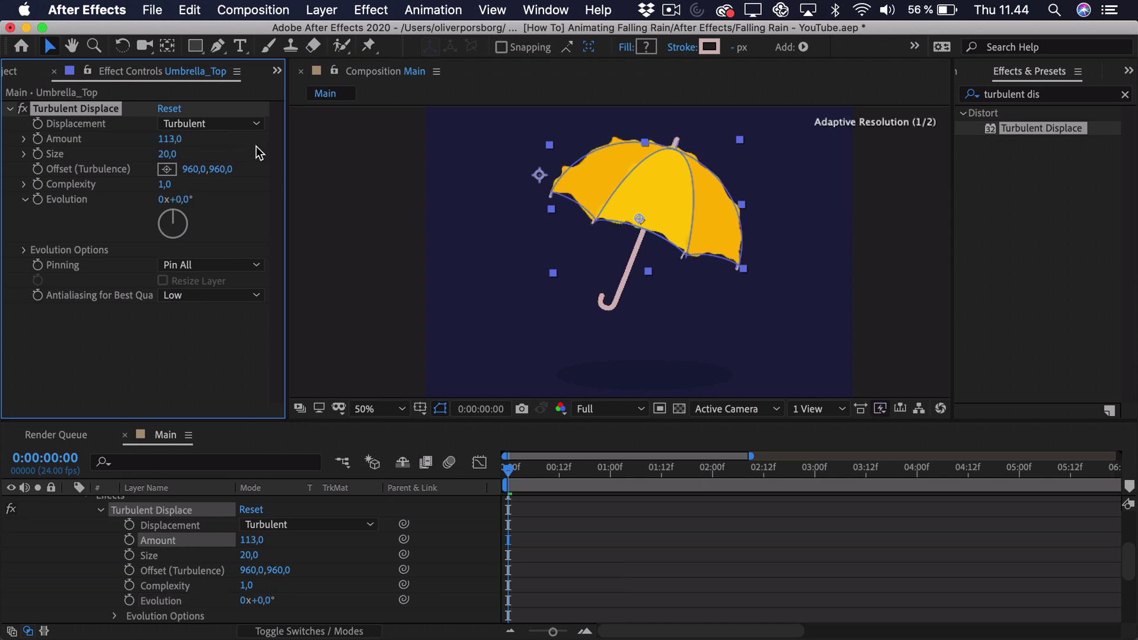
{"action": "left_click_drag", "start_coordinate": [177, 199], "coordinate": [487, 194]}
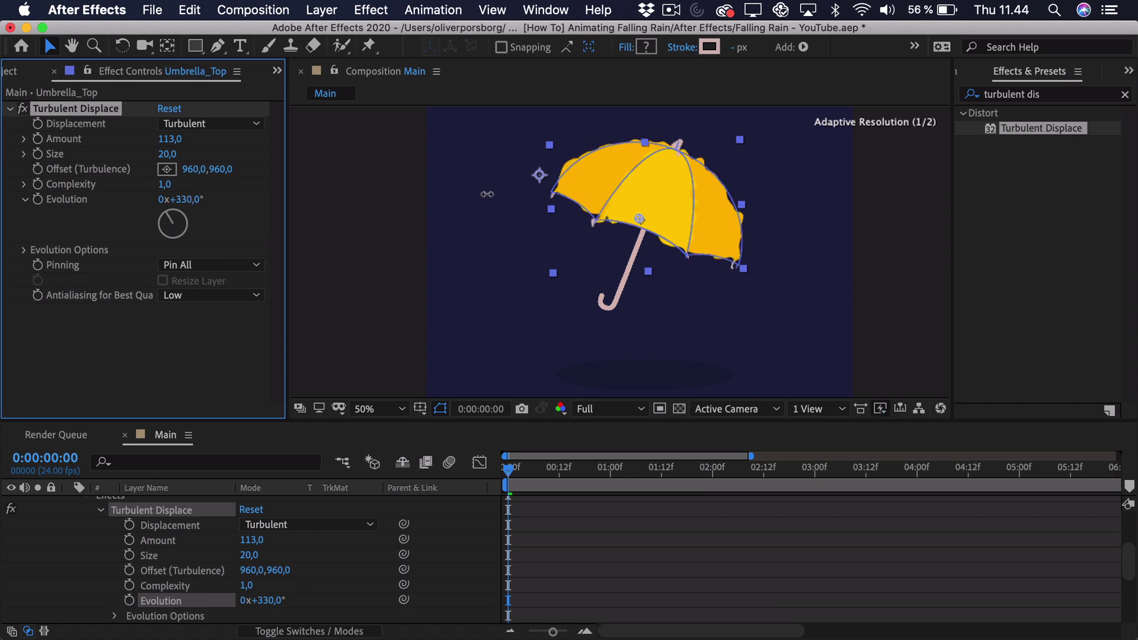
{"action": "key", "text": "super+z"}
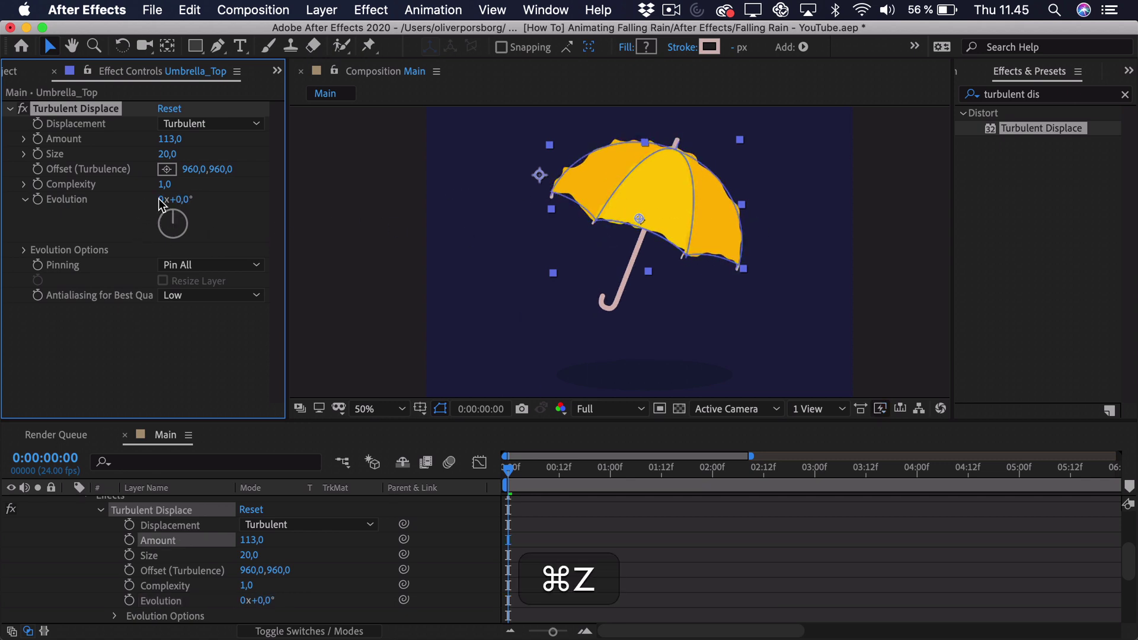
{"action": "key", "text": "super+z"}
{"action": "left_click", "coordinate": [38, 200], "text": "alt"}
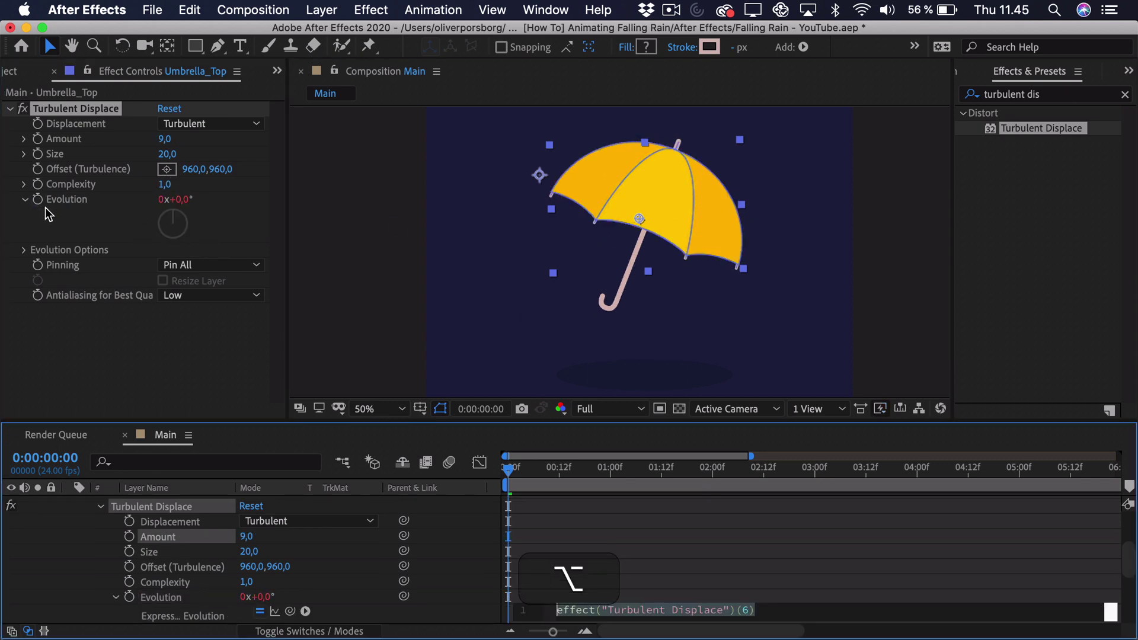
Enter time*1000 as the Evolution expression and commit it
{"action": "type", "text": "time*1000"}
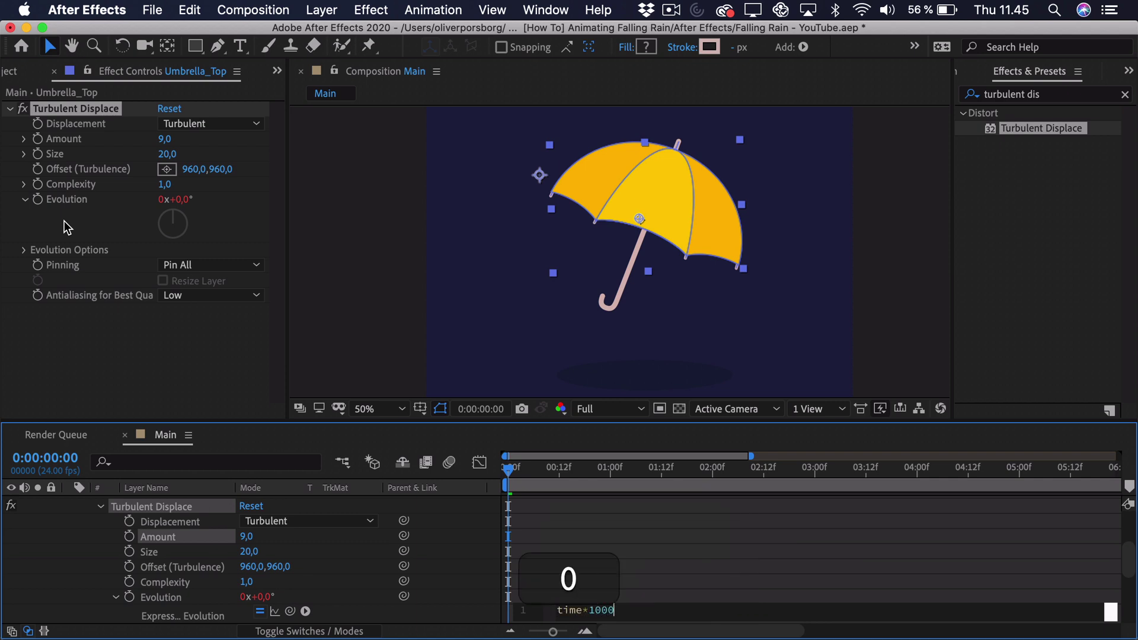
{"action": "key", "text": "shift"}
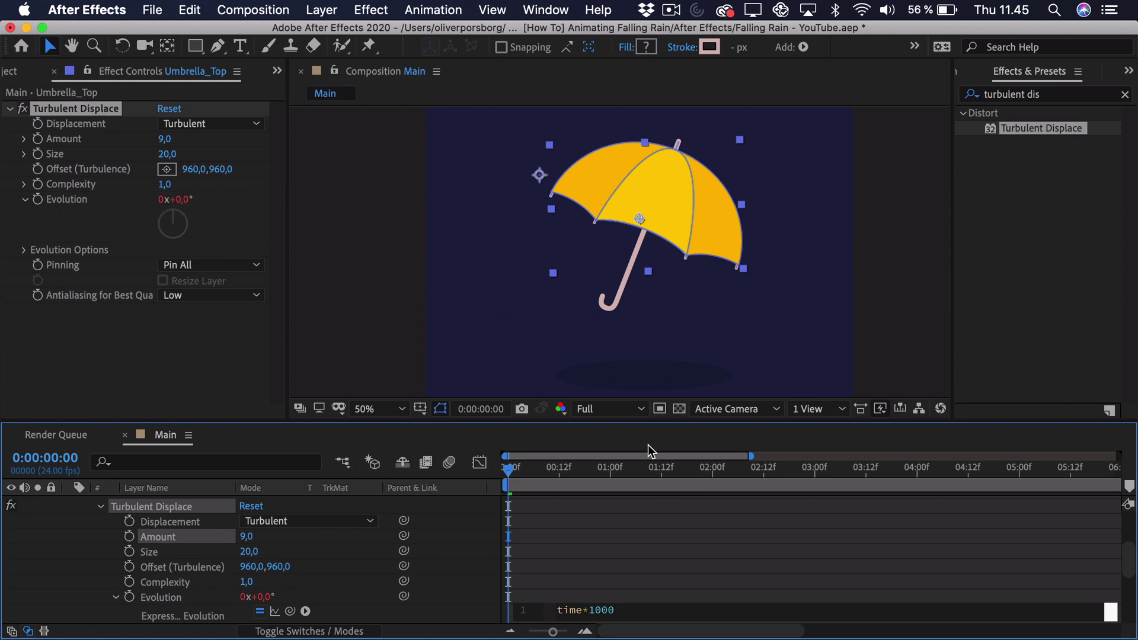
{"action": "left_click", "coordinate": [583, 513]}
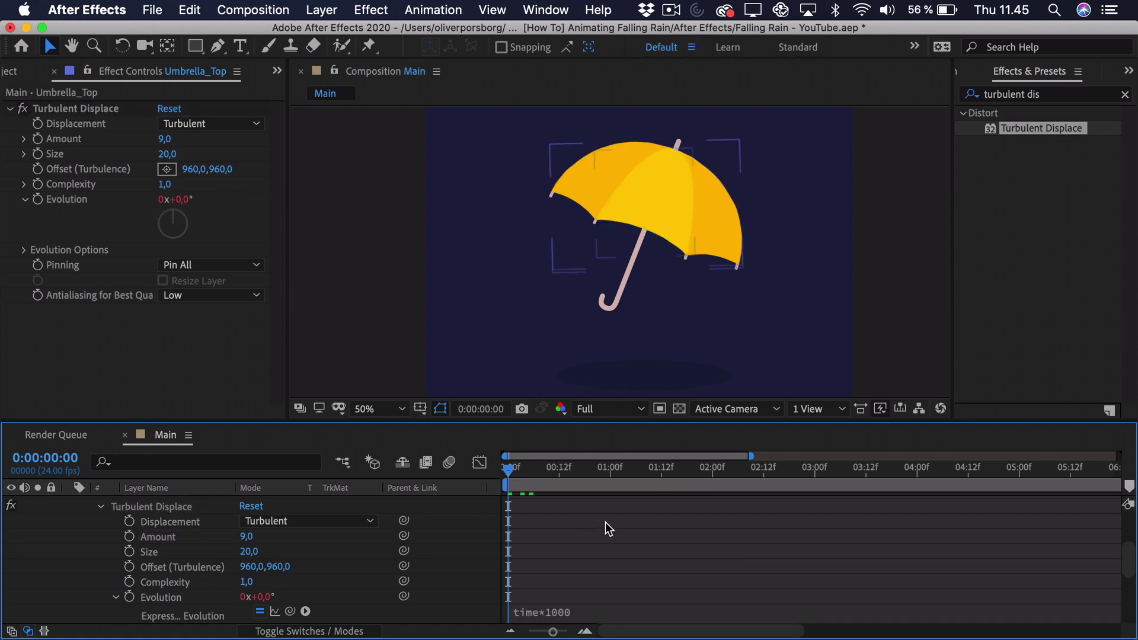
Preview the wobbling canopy, then collapse Umbrella_Top and return to the start
{"action": "key", "text": "space"}
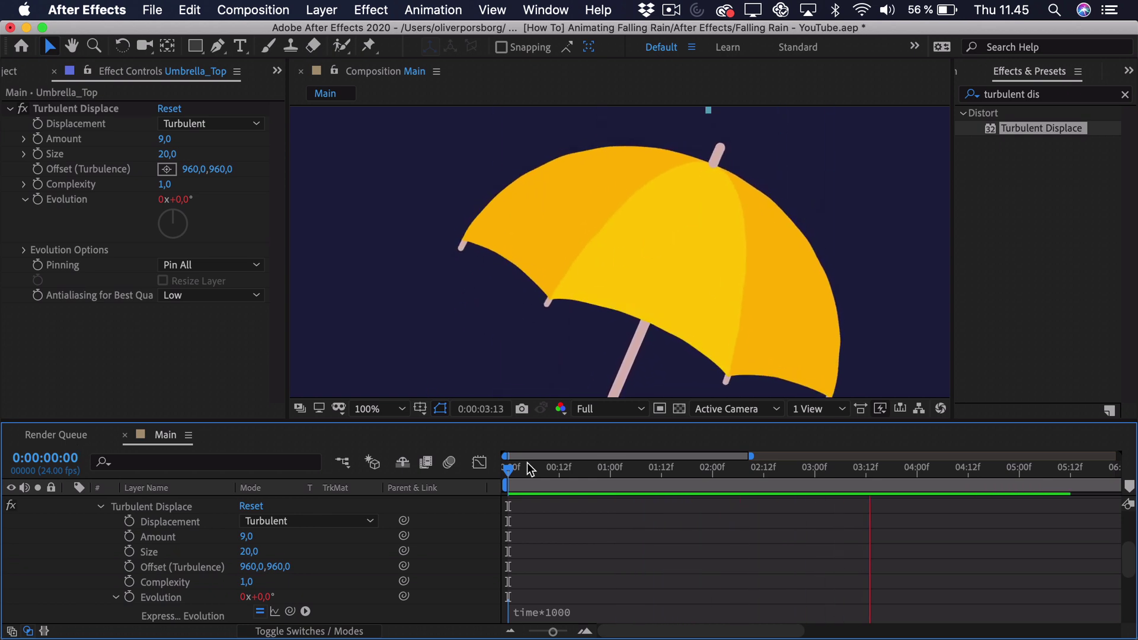
{"action": "key", "text": "space"}
{"action": "scroll", "coordinate": [74, 569], "scroll_direction": "up", "scroll_amount": 4}
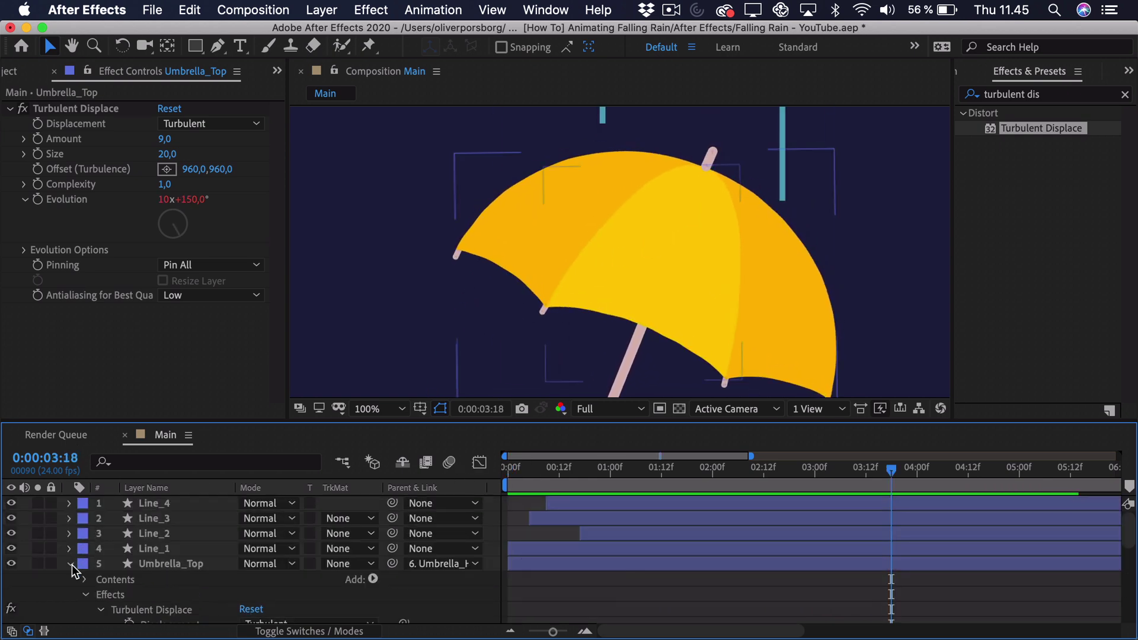
{"action": "left_click", "coordinate": [71, 563]}
{"action": "mouse_move", "coordinate": [548, 468]}
{"action": "left_mouse_down"}
{"action": "mouse_move", "coordinate": [557, 468]}
{"action": "mouse_move", "coordinate": [501, 474]}
{"action": "mouse_move", "coordinate": [526, 474]}
{"action": "left_mouse_up"}
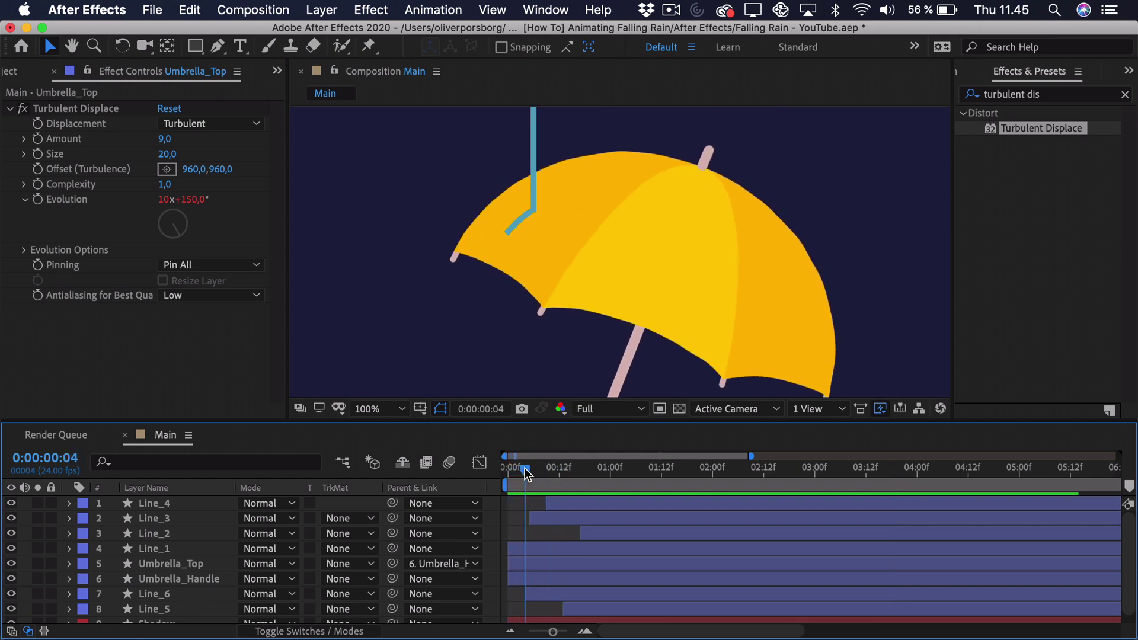
Set Umbrella_Top's Turbulent Displace Amount to 0 at the first frame and fit the composition in view
{"action": "left_click", "coordinate": [37, 142]}
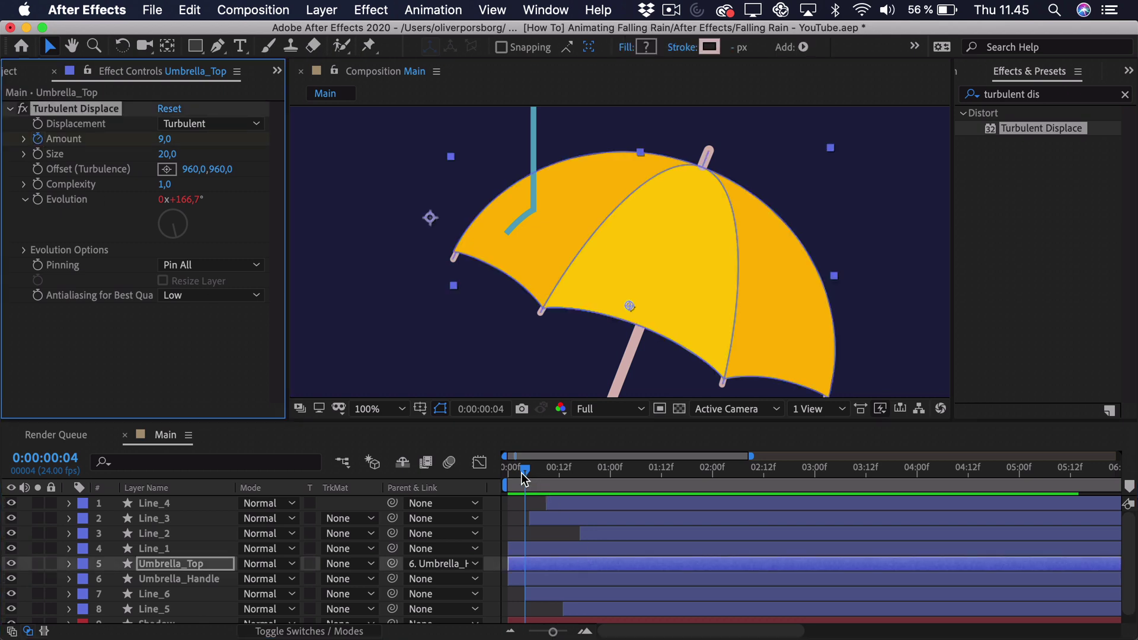
{"action": "left_click_drag", "start_coordinate": [522, 472], "coordinate": [504, 469]}
{"action": "left_click", "coordinate": [166, 141]}
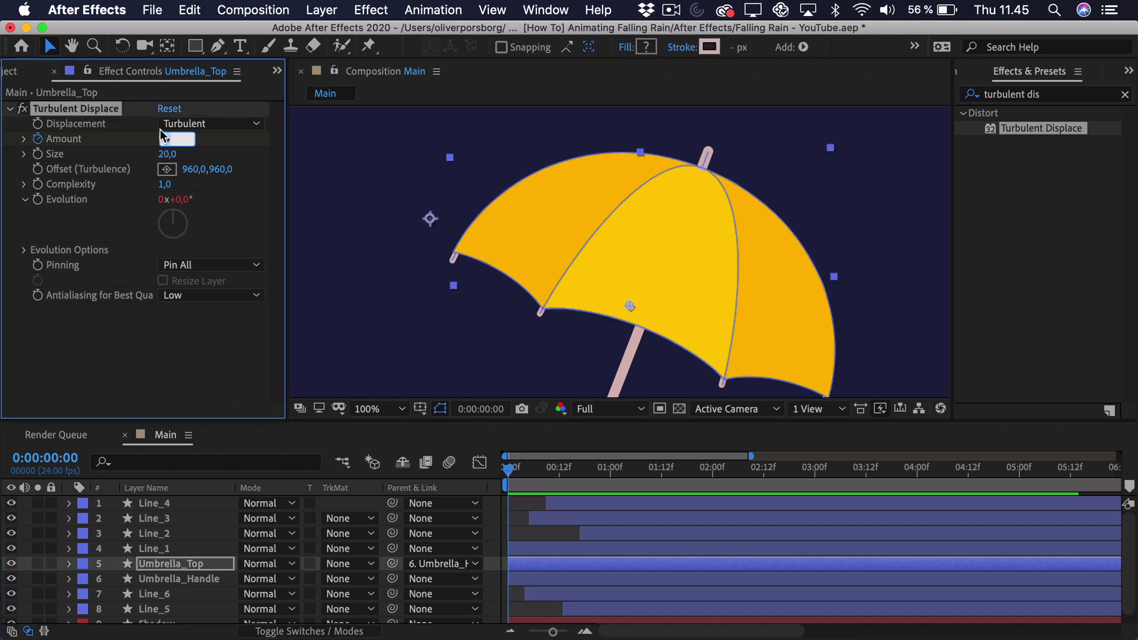
{"action": "type", "text": "0"}
{"action": "key", "text": "Return"}
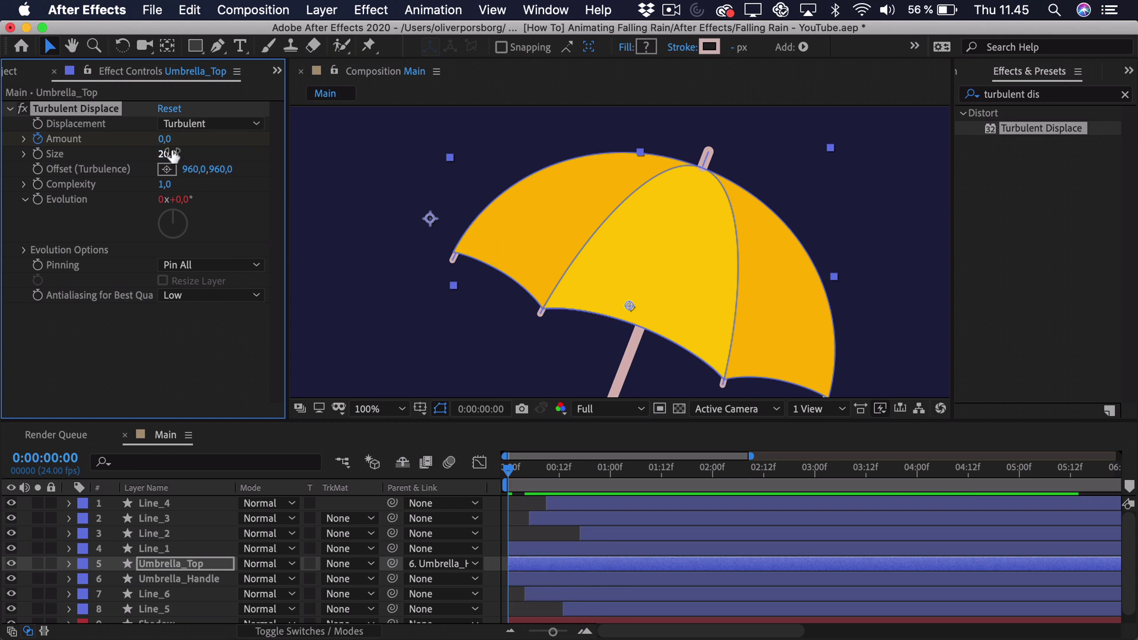
{"action": "left_click", "coordinate": [379, 409]}
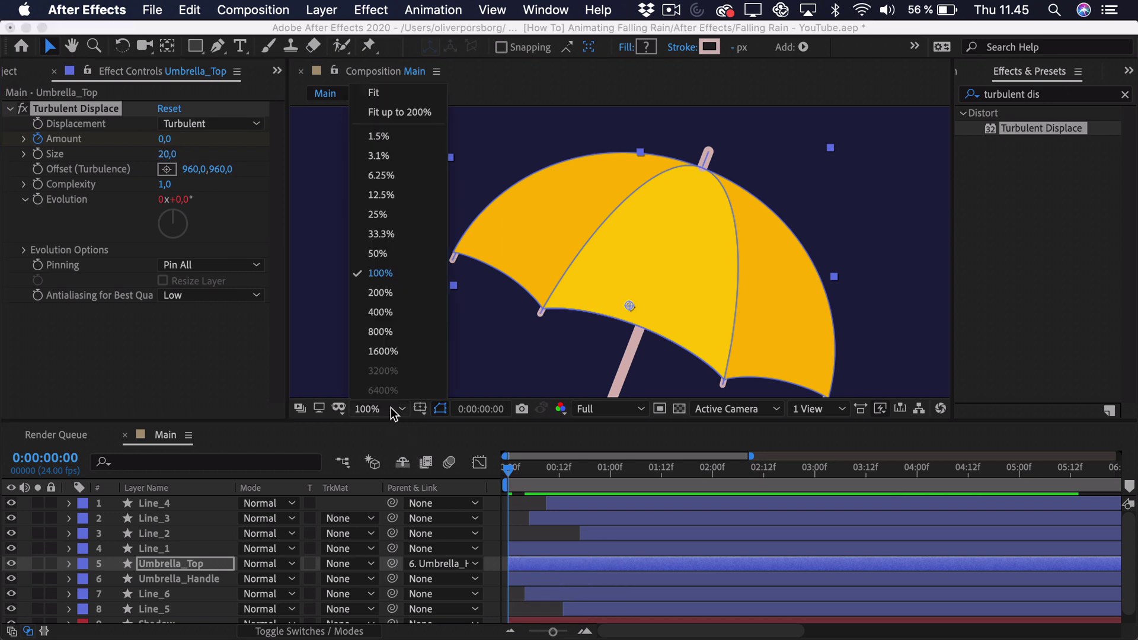
{"action": "left_click", "coordinate": [407, 111]}
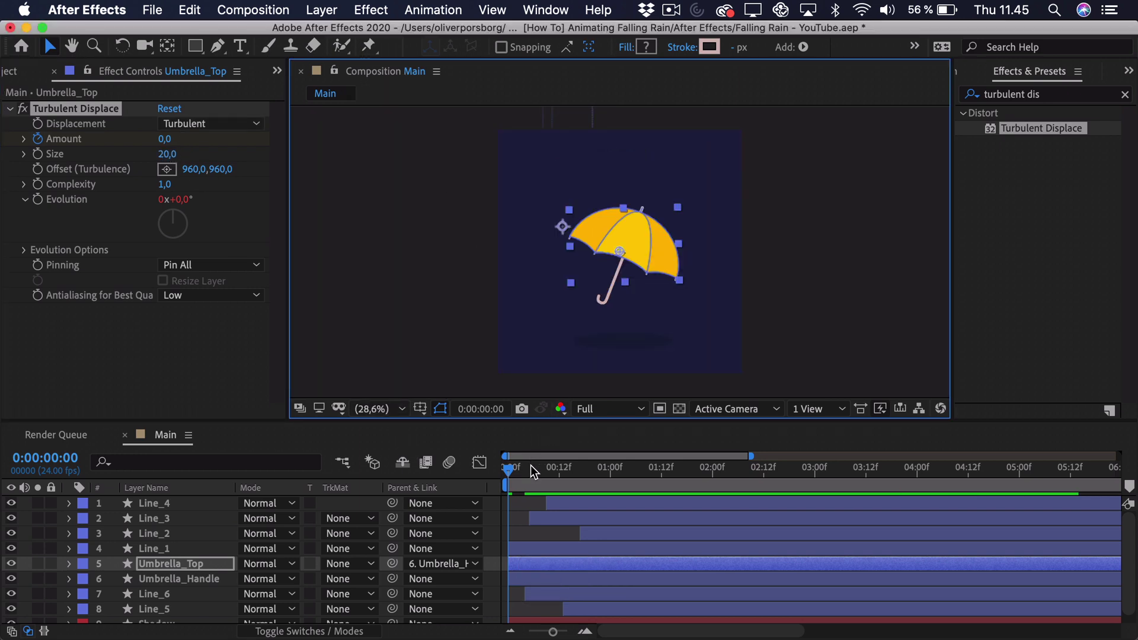